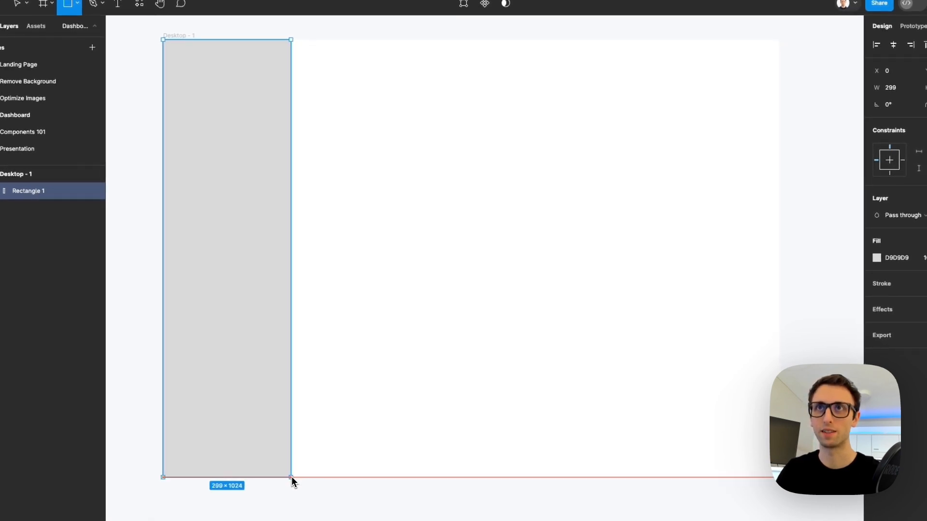
# Change the page's background color to the pale lavender F2F2F8.
pyautogui.click(400, 31)
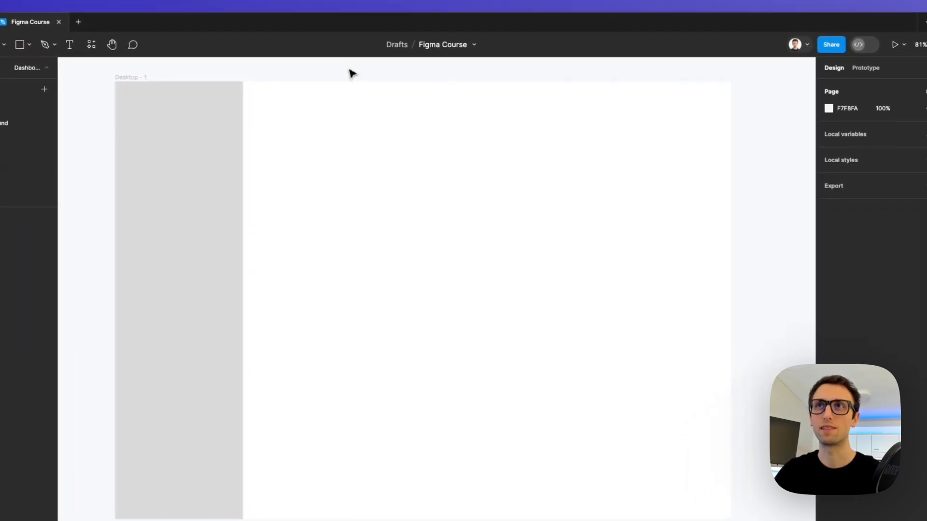
pyautogui.scroll(-2, 352, 74)
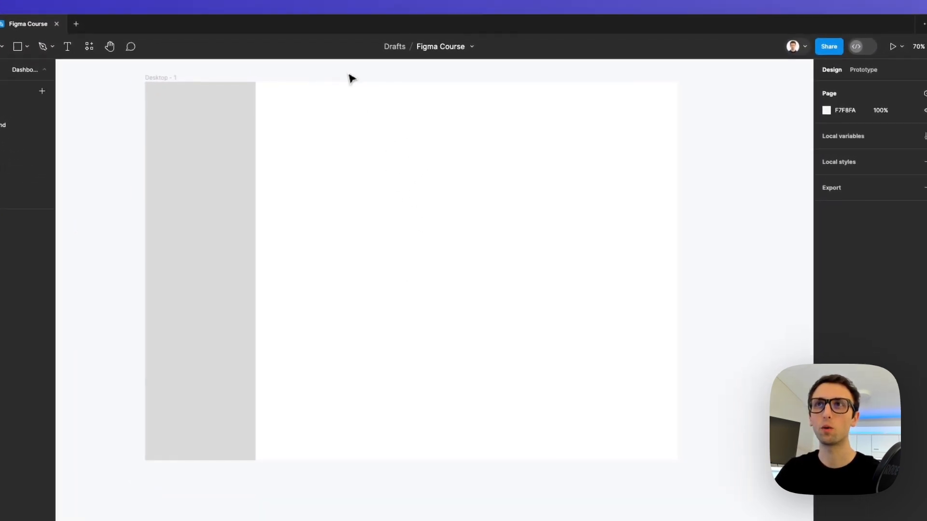
pyautogui.scroll(1, 352, 79)
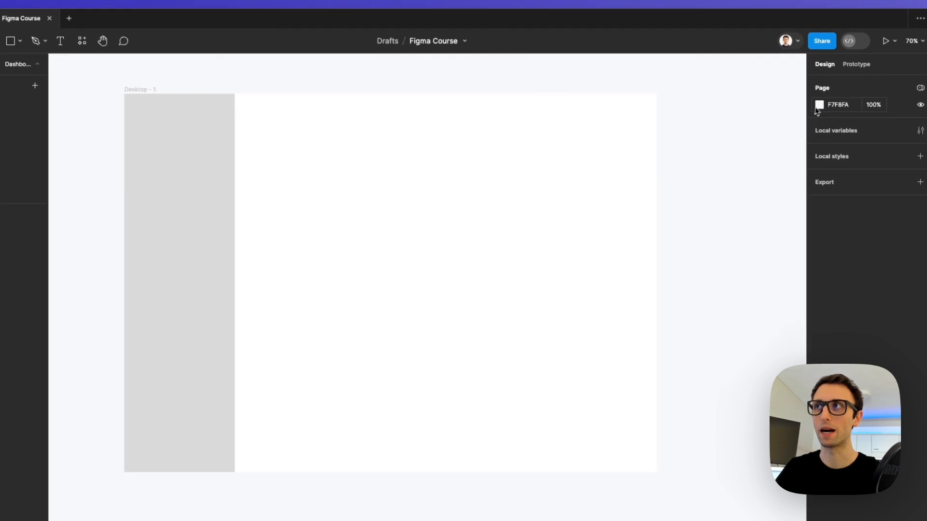
pyautogui.click(826, 111)
pyautogui.moveTo(763, 118); pyautogui.dragTo(570, 138)
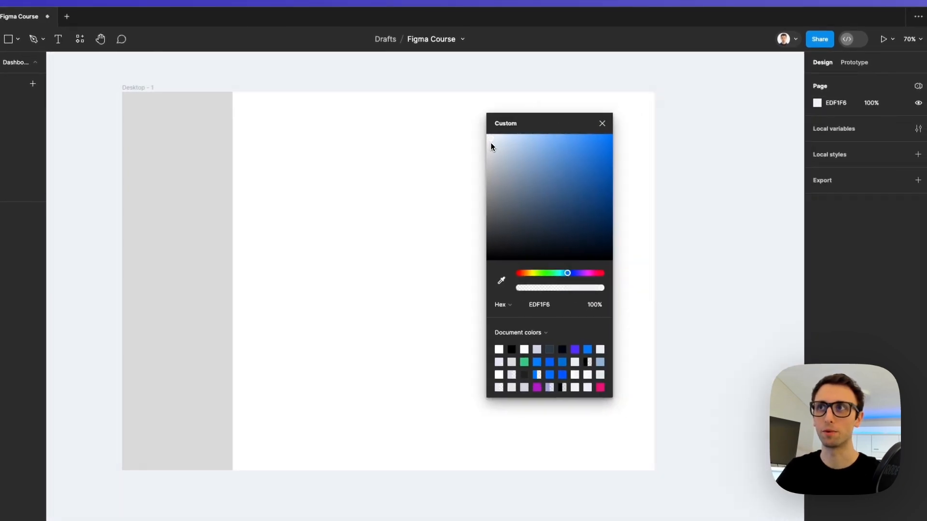
pyautogui.moveTo(568, 273); pyautogui.dragTo(574, 274)
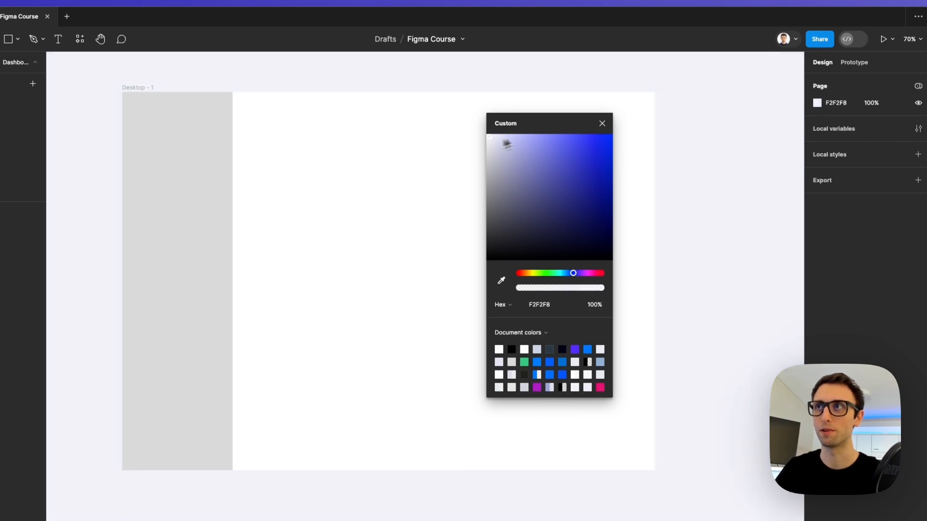
pyautogui.click(602, 123)
# Set the fill of the tall sidebar rectangle to white, FFFFFF.
pyautogui.click(267, 160)
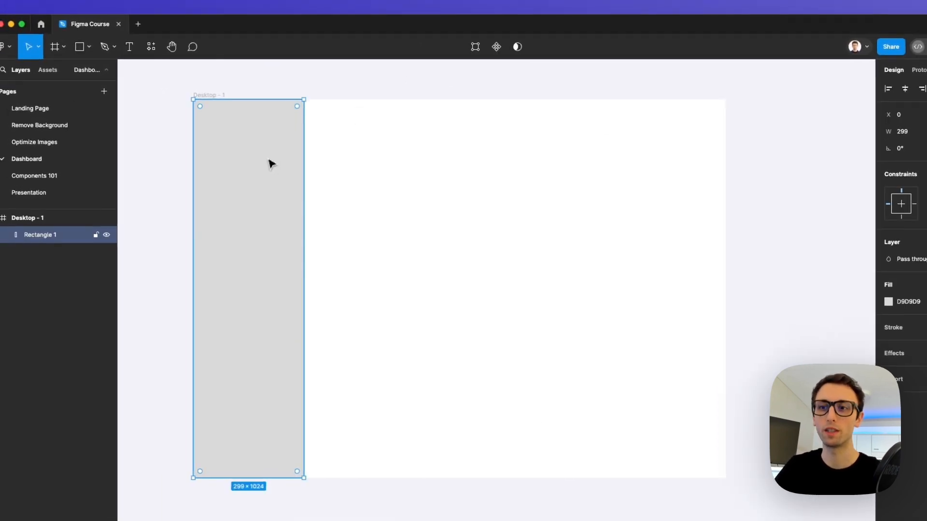
pyautogui.scroll(1, 268, 160)
pyautogui.scroll(-1, 268, 160)
pyautogui.hscroll(-1, 268, 160)
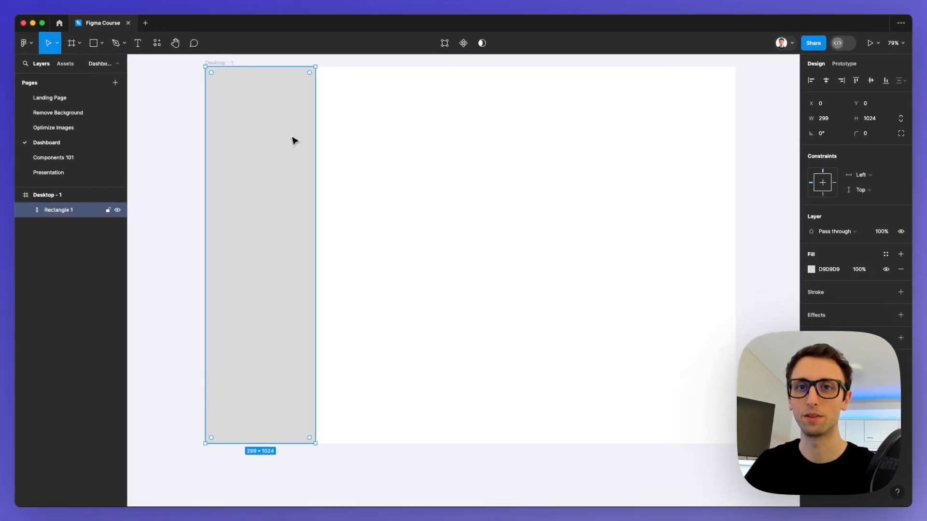
pyautogui.click(811, 268)
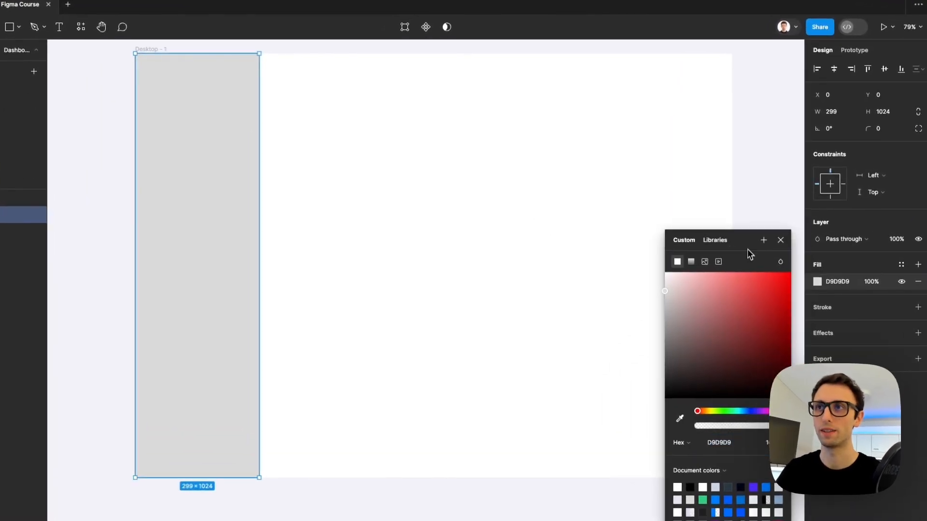
pyautogui.moveTo(749, 253); pyautogui.dragTo(446, 173)
pyautogui.moveTo(363, 210); pyautogui.dragTo(307, 153)
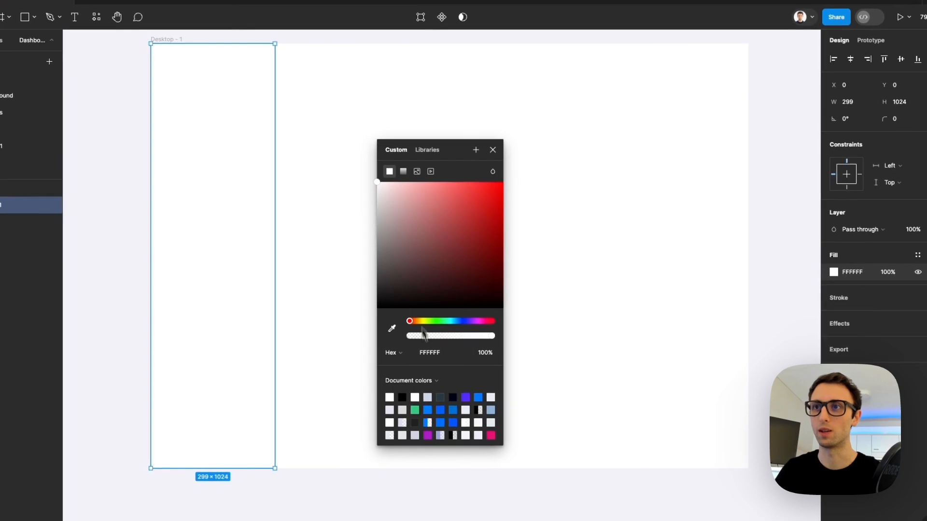
pyautogui.click(492, 150)
# Add a drop shadow effect to the sidebar rectangle and set its blur to 16.
pyautogui.click(833, 323)
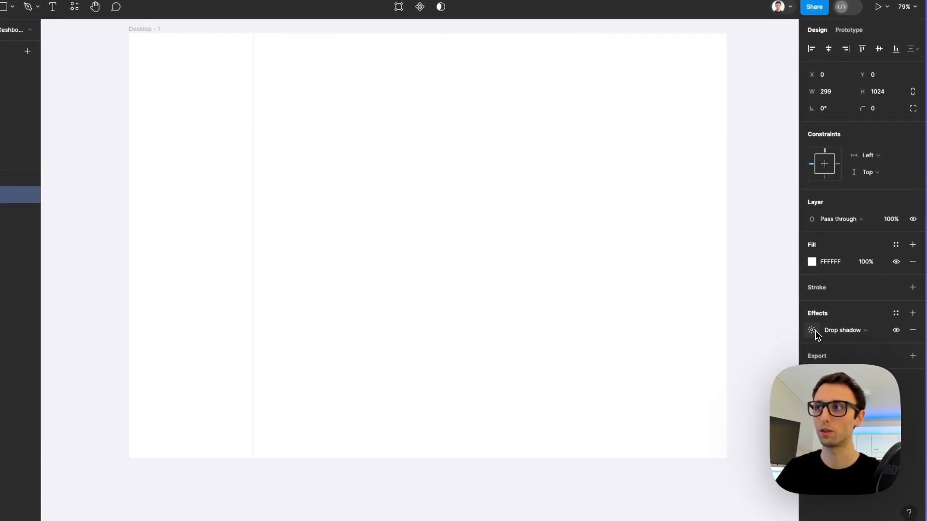
pyautogui.click(815, 330)
pyautogui.moveTo(746, 331); pyautogui.dragTo(416, 239)
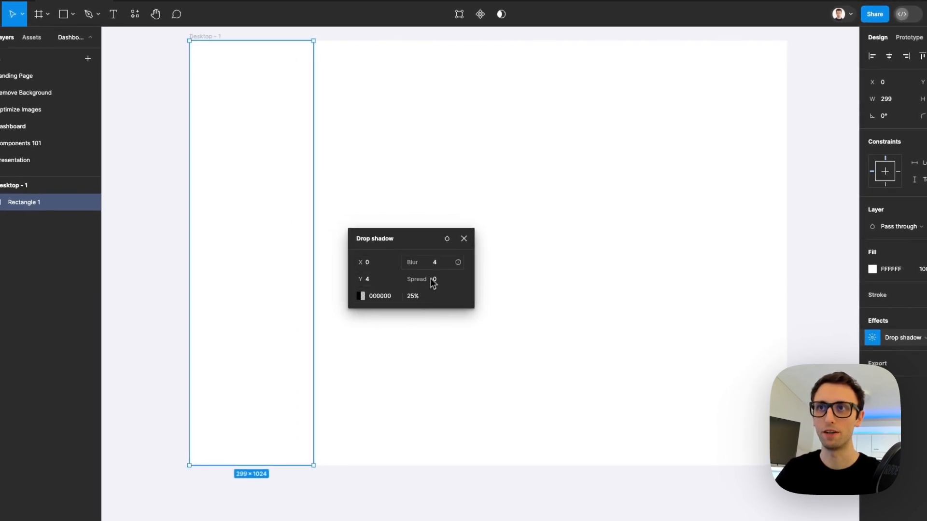
pyautogui.press('Up')
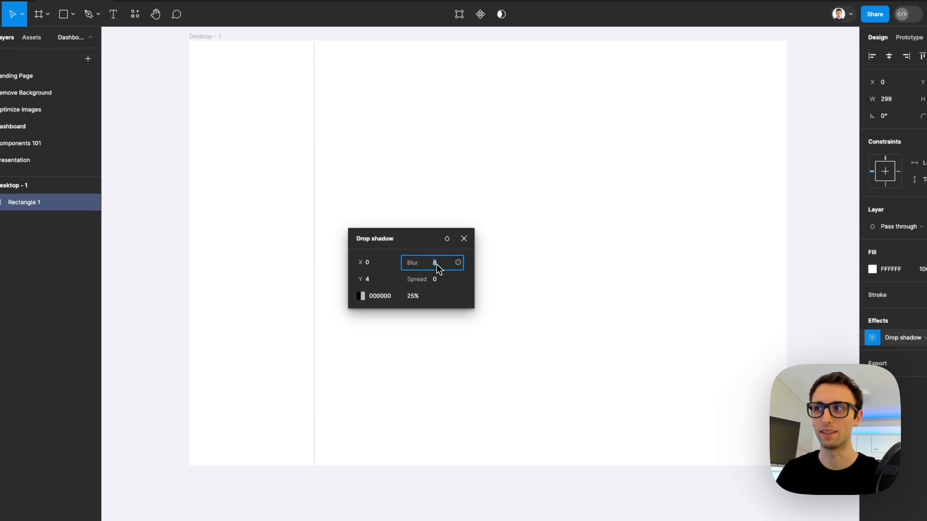
pyautogui.press('Up')
pyautogui.press('Up')
pyautogui.press('Up')
pyautogui.press('Up')
pyautogui.press('Up')
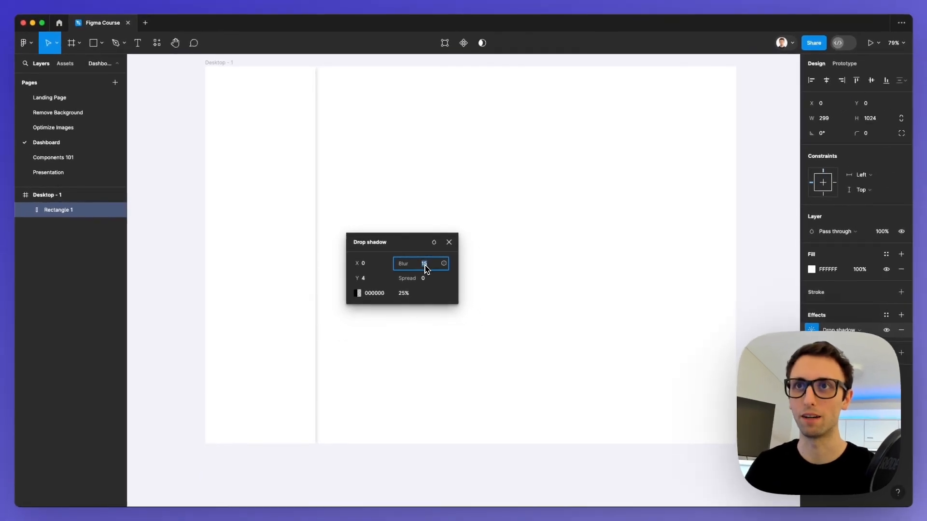
# Reduce the opacity of the sidebar's drop shadow to 8%.
pyautogui.click(404, 294)
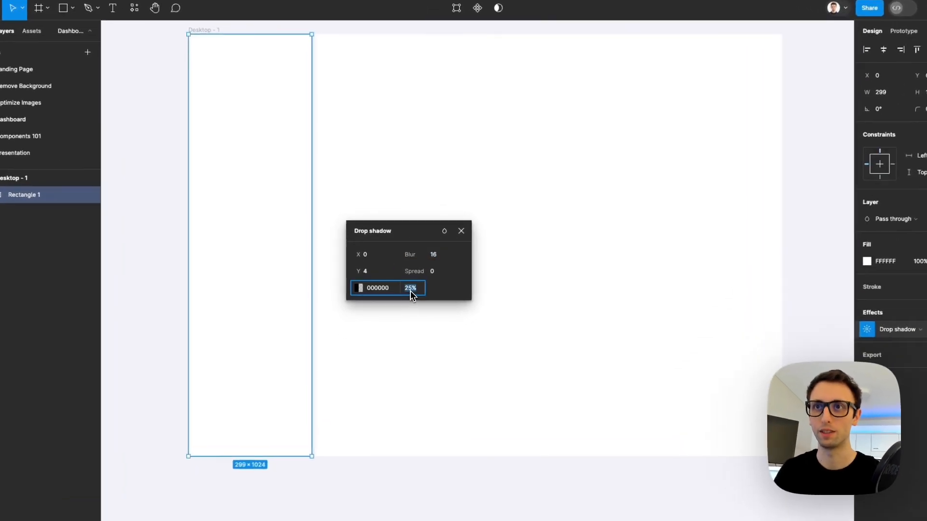
pyautogui.press('Down')
pyautogui.press('Down')
pyautogui.press('Down')
pyautogui.press('Down')
pyautogui.press('Down')
pyautogui.press('Down')
pyautogui.press('Down')
pyautogui.press('Down')
pyautogui.press('Down')
pyautogui.press('Down')
pyautogui.press('Down')
pyautogui.press('Down')
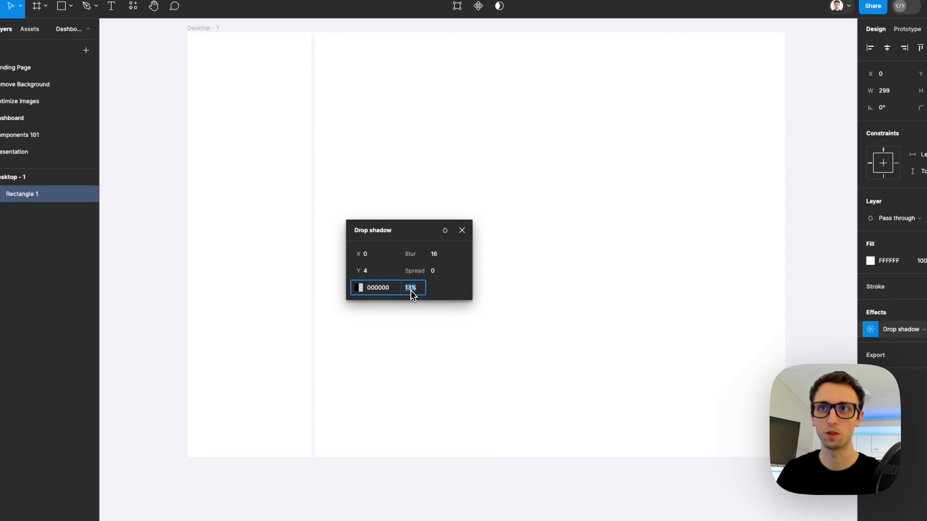
pyautogui.press('Down')
pyautogui.press('Down')
pyautogui.press('Down')
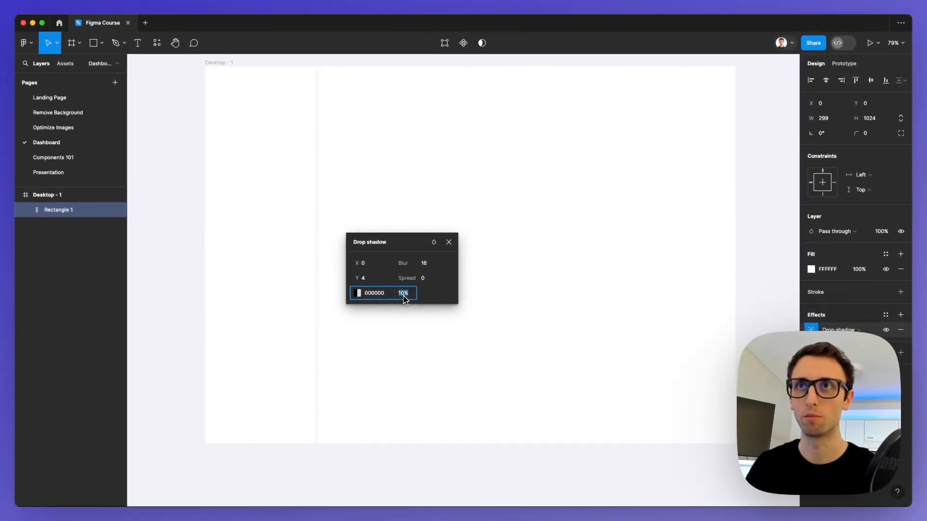
pyautogui.press('Down')
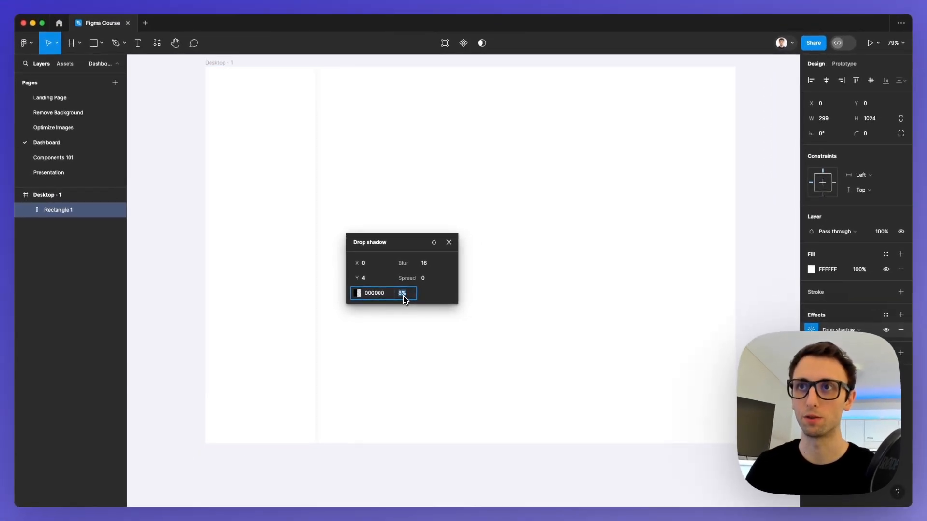
pyautogui.press('Escape')
pyautogui.press('Escape')
pyautogui.scroll(5, 376, 196)
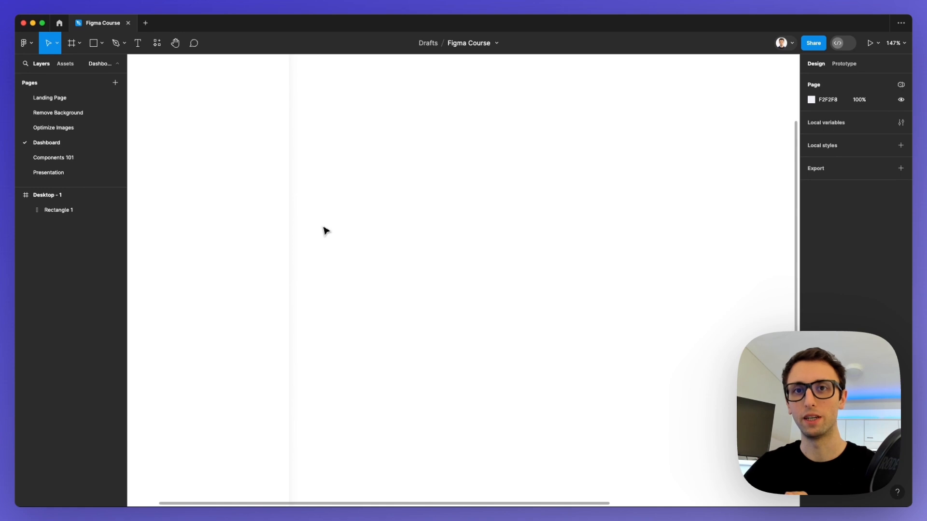
pyautogui.scroll(-5, 326, 231)
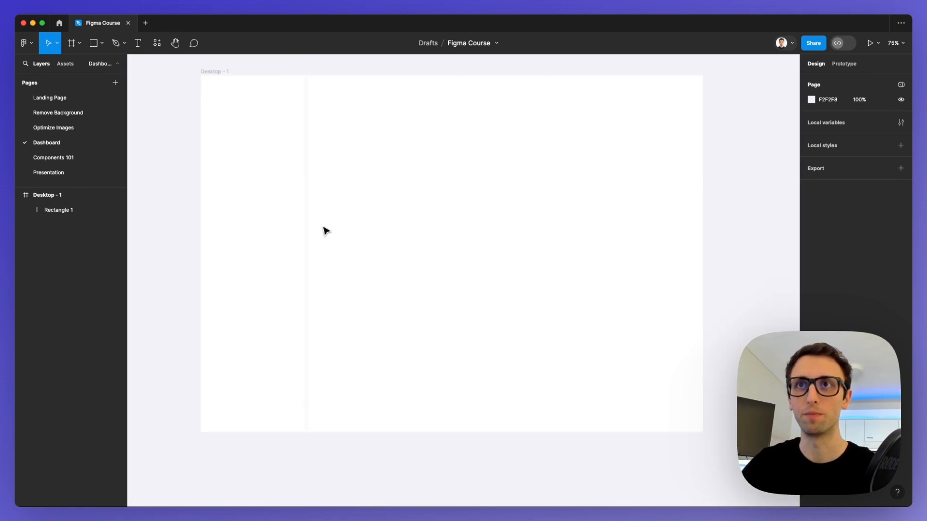
# Draw a circle about 118 × 118 near the top of the sidebar with the Ellipse tool.
pyautogui.scroll(2, 248, 128)
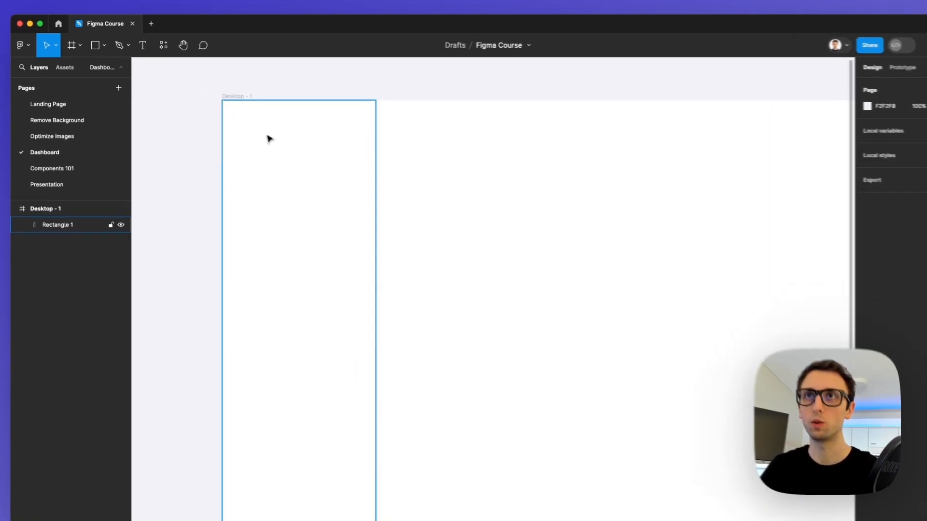
pyautogui.click(248, 128)
pyautogui.press('o')
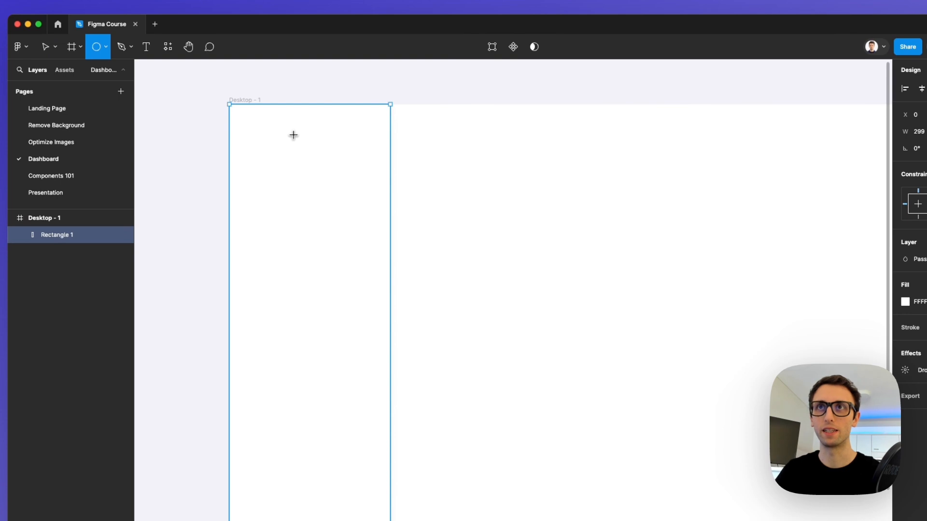
pyautogui.moveTo(294, 134)
pyautogui.mouseDown()
pyautogui.moveTo(354, 192)
pyautogui.moveTo(329, 174)
pyautogui.mouseUp()
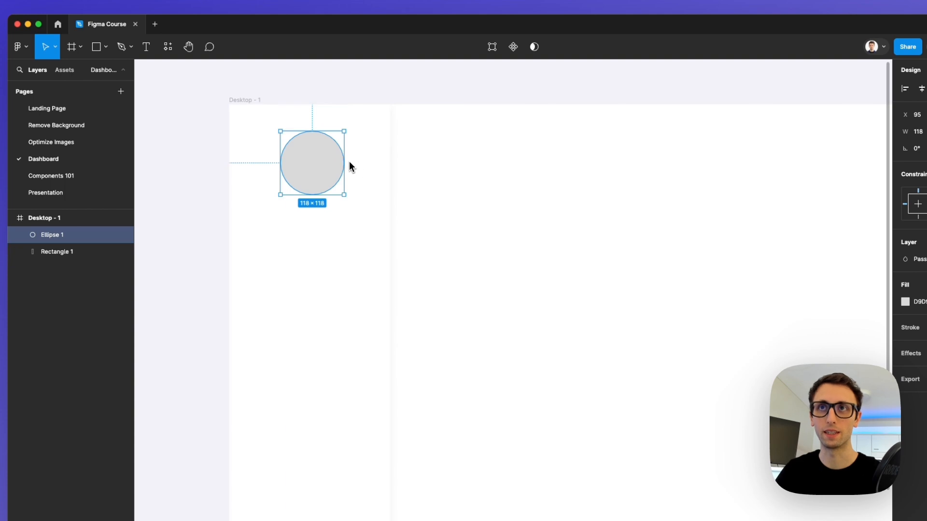
# Center the circle horizontally in the sidebar and scale it from its center to 104 × 104.
pyautogui.moveTo(329, 162); pyautogui.dragTo(327, 162)
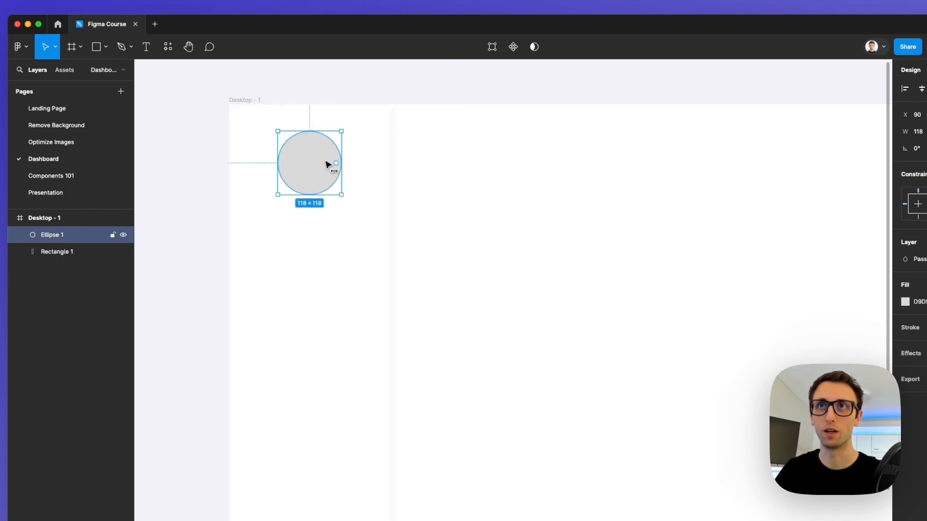
pyautogui.click(366, 171)
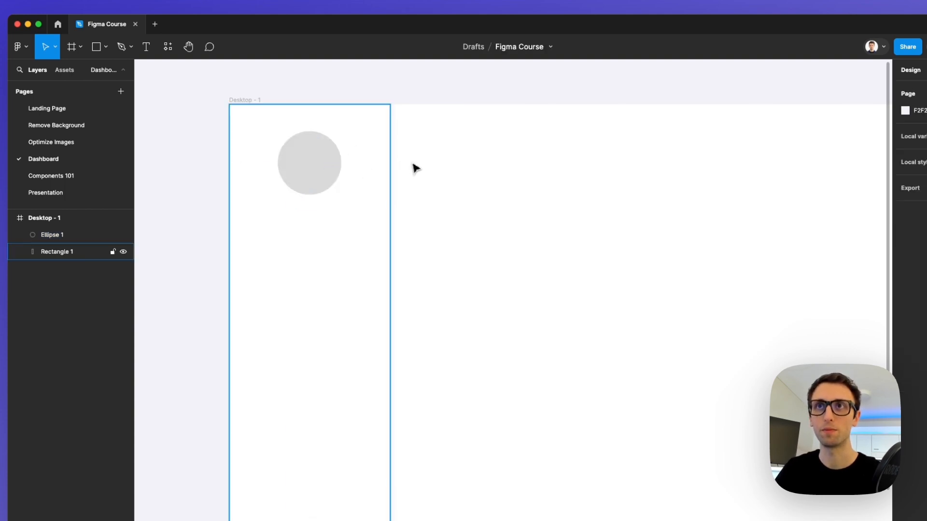
pyautogui.click(335, 159)
pyautogui.moveTo(318, 189); pyautogui.dragTo(318, 181)
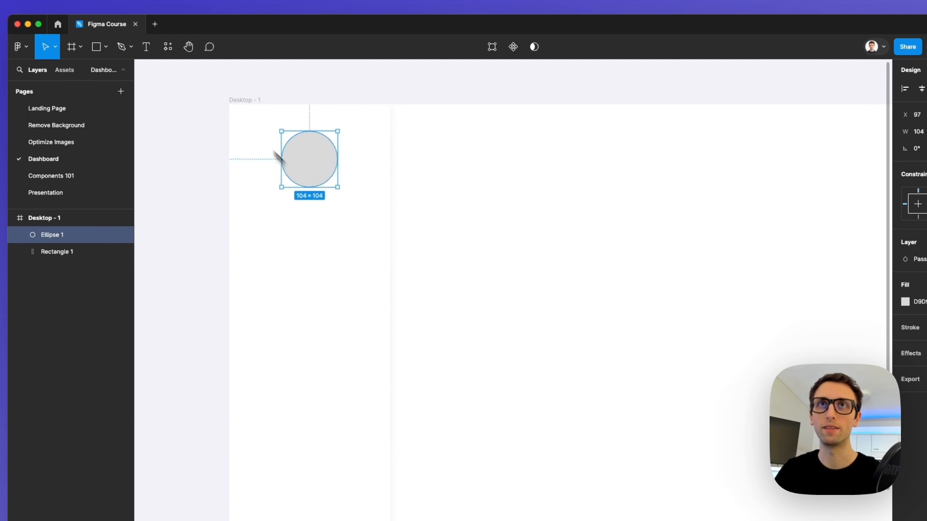
# Run the Unsplash plugin with the circle selected and search for the preset topic portrait.
pyautogui.click(168, 51)
pyautogui.click(219, 70)
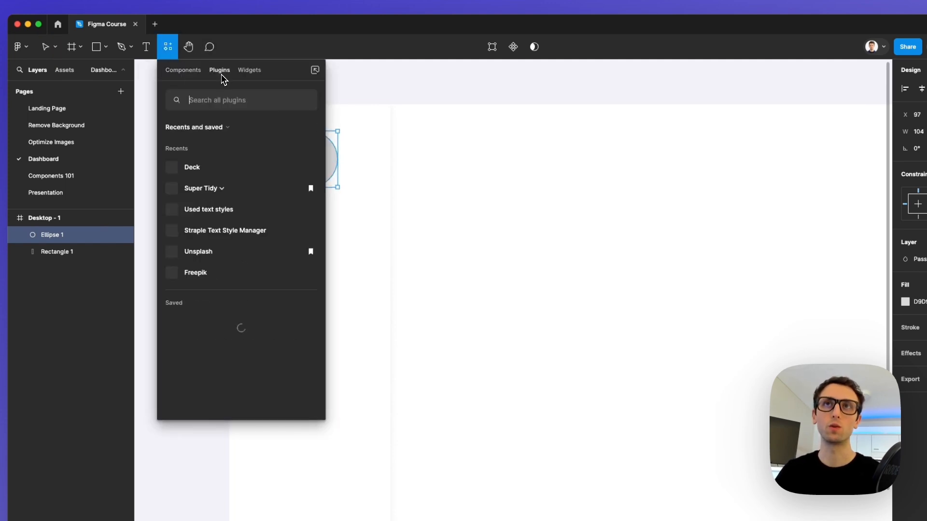
pyautogui.write('unsplash')
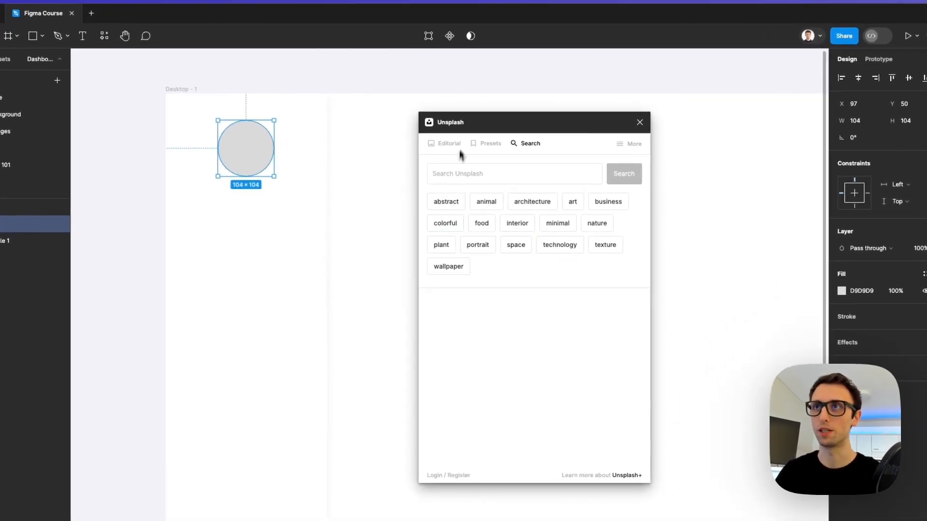
pyautogui.click(479, 248)
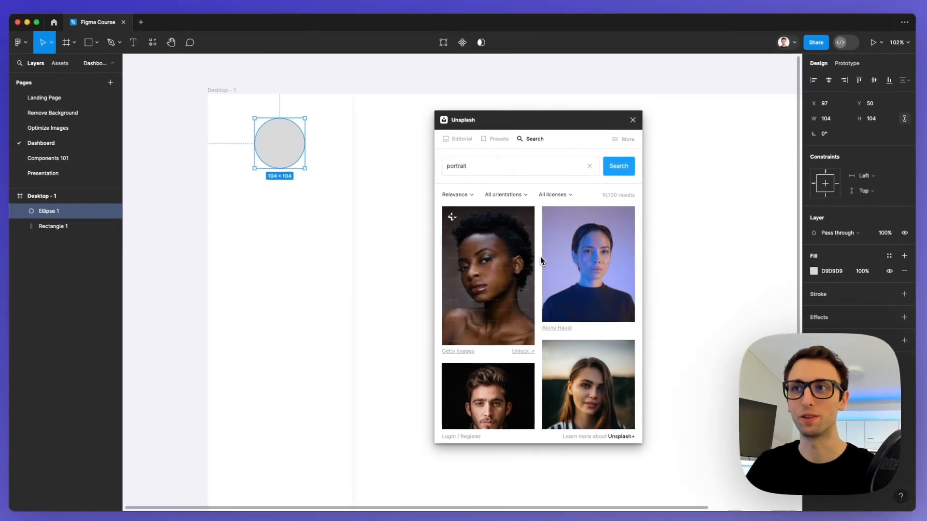
# Fill the circle with the portrait of the smiling woman with a dark hair bun and a white top, and close the plugin.
pyautogui.scroll(-10, 541, 257)
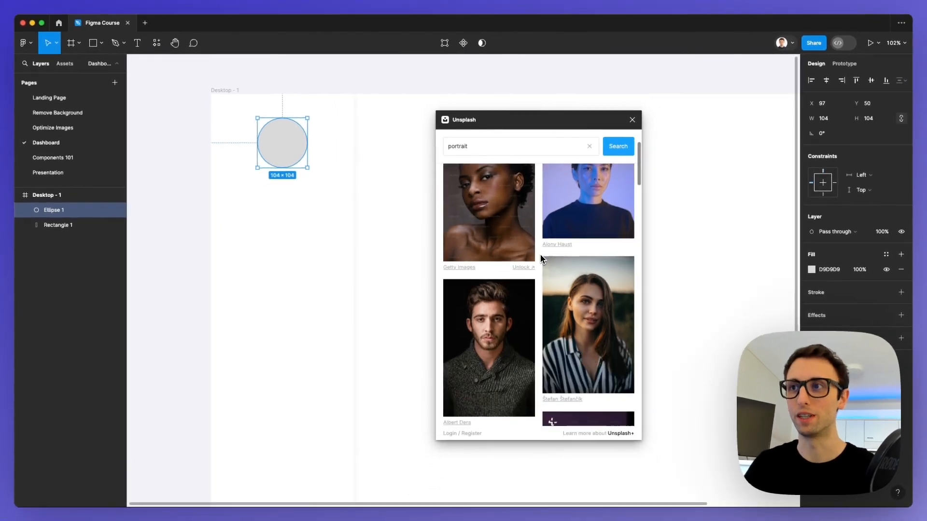
pyautogui.scroll(-2, 540, 256)
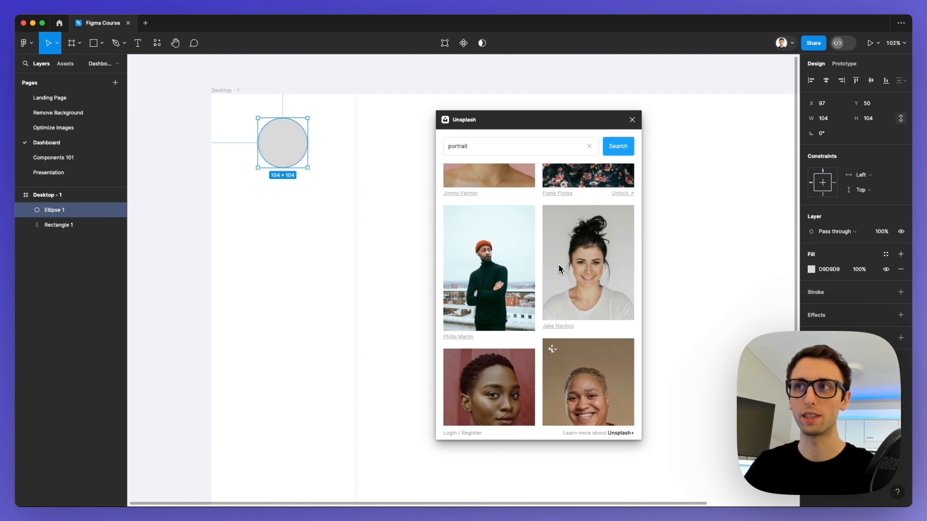
pyautogui.click(616, 242)
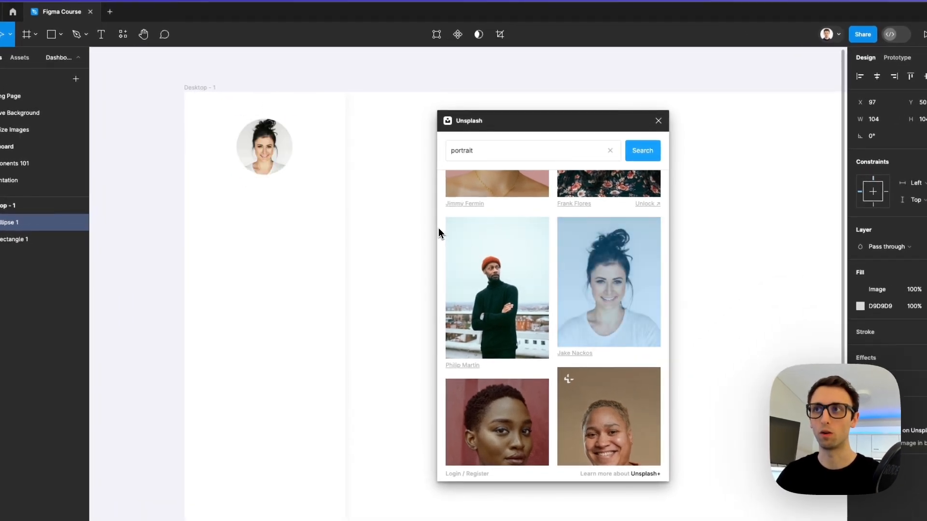
pyautogui.click(658, 120)
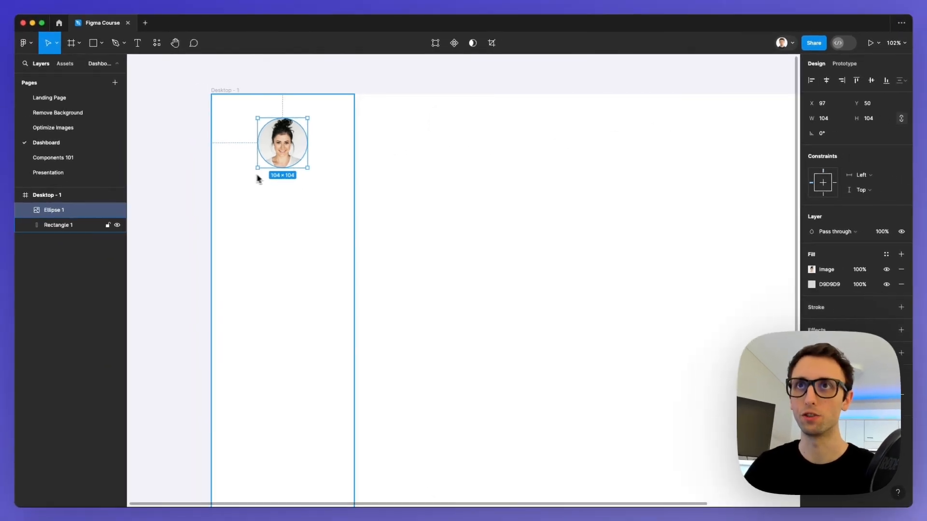
pyautogui.scroll(-5, 261, 179)
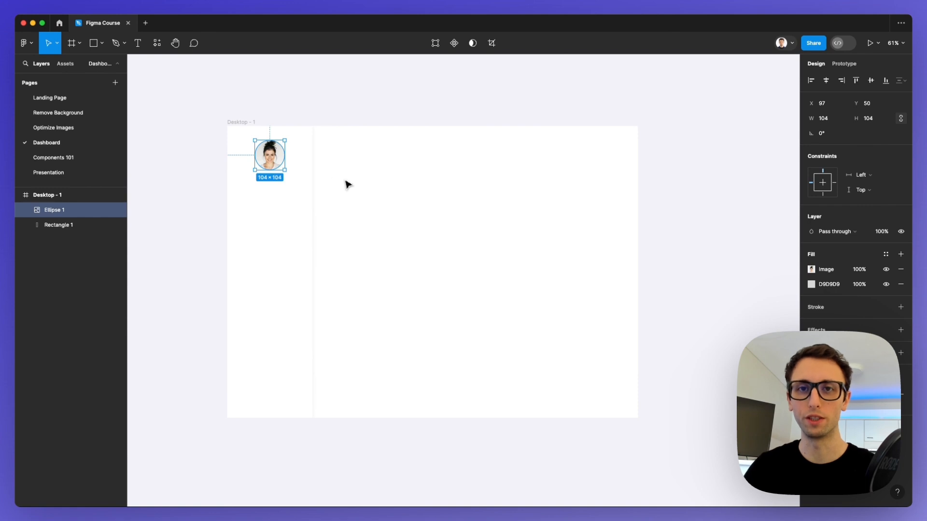
pyautogui.click(332, 115)
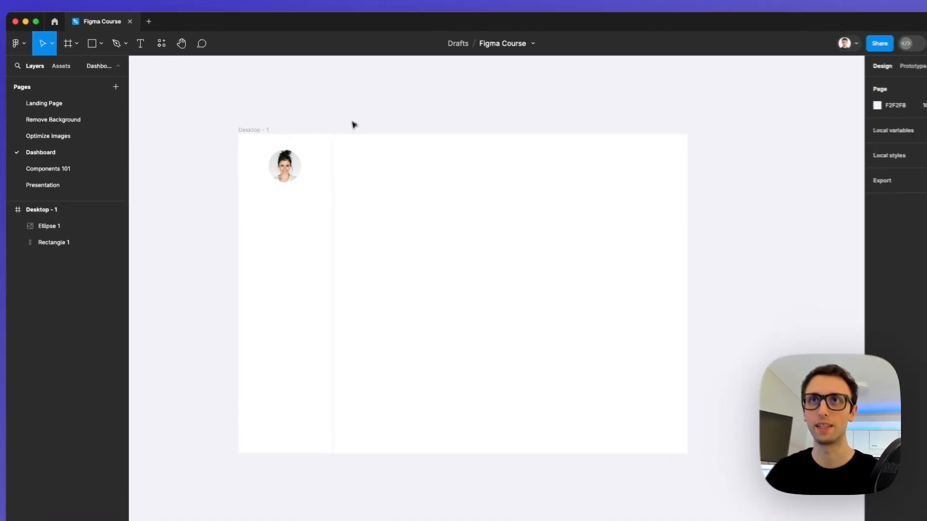
# Shrink the circular profile photo at the top of the sidebar to 97 × 97.
pyautogui.scroll(5, 236, 138)
pyautogui.click(300, 176)
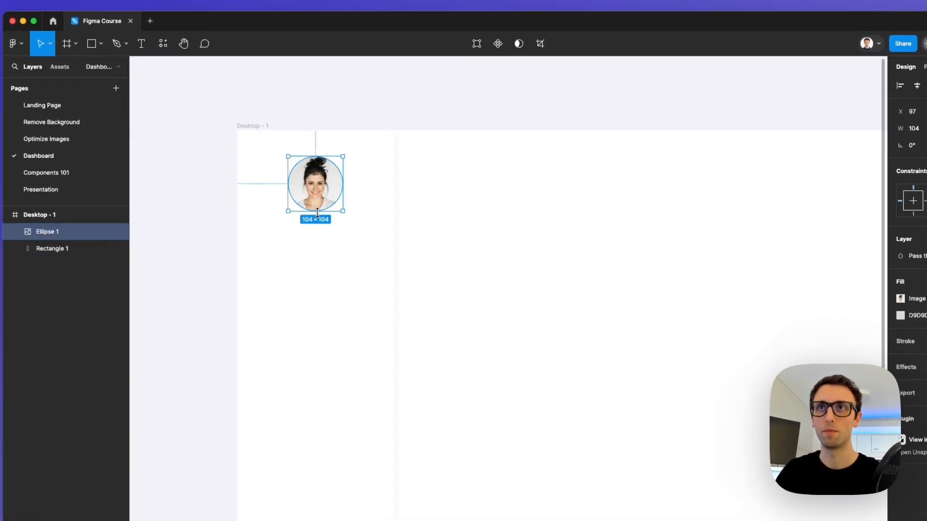
pyautogui.moveTo(317, 212); pyautogui.dragTo(318, 208)
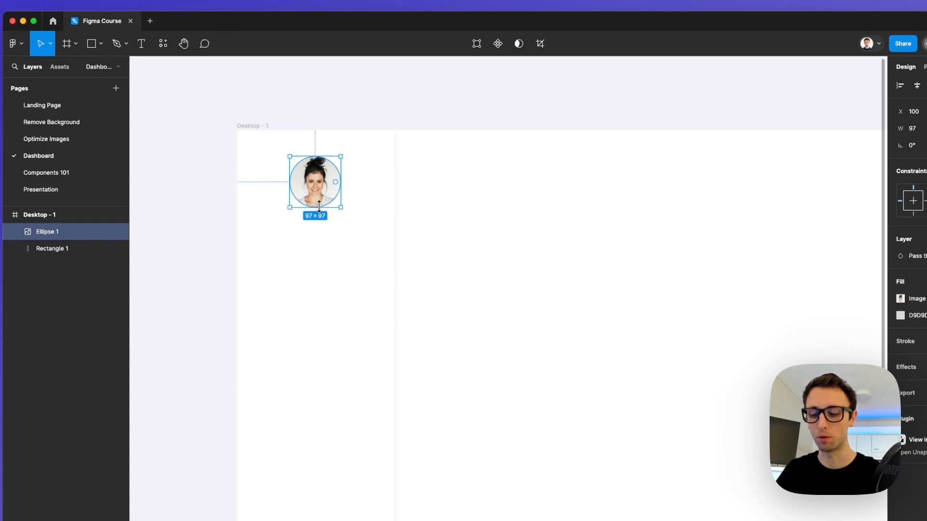
pyautogui.press('t')
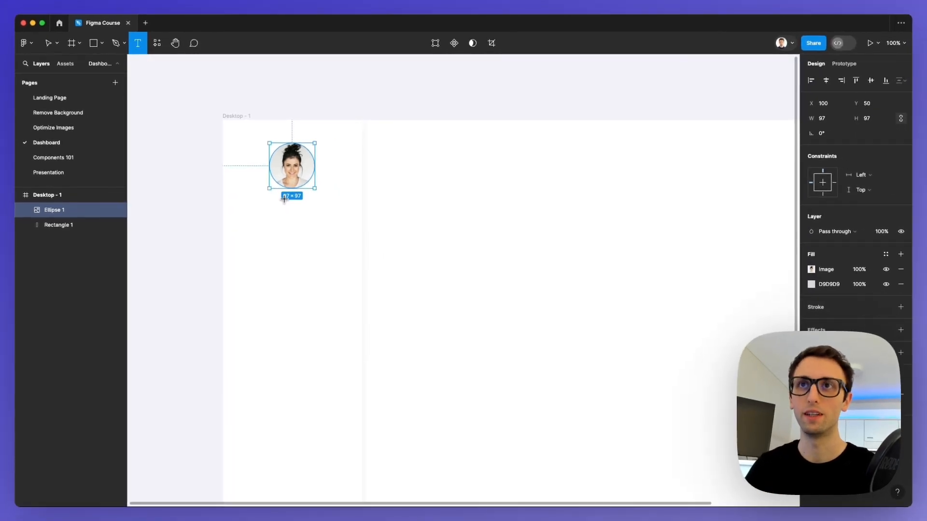
pyautogui.click(277, 208)
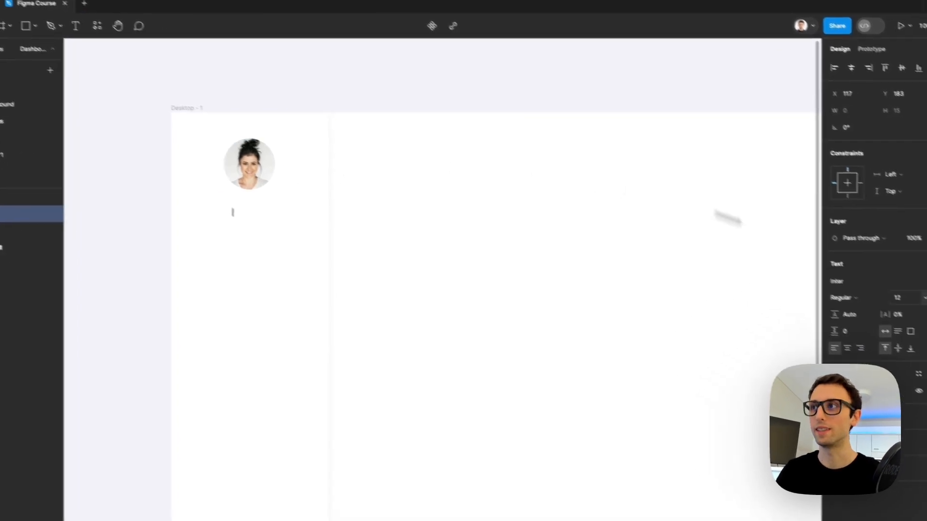
pyautogui.click(848, 283)
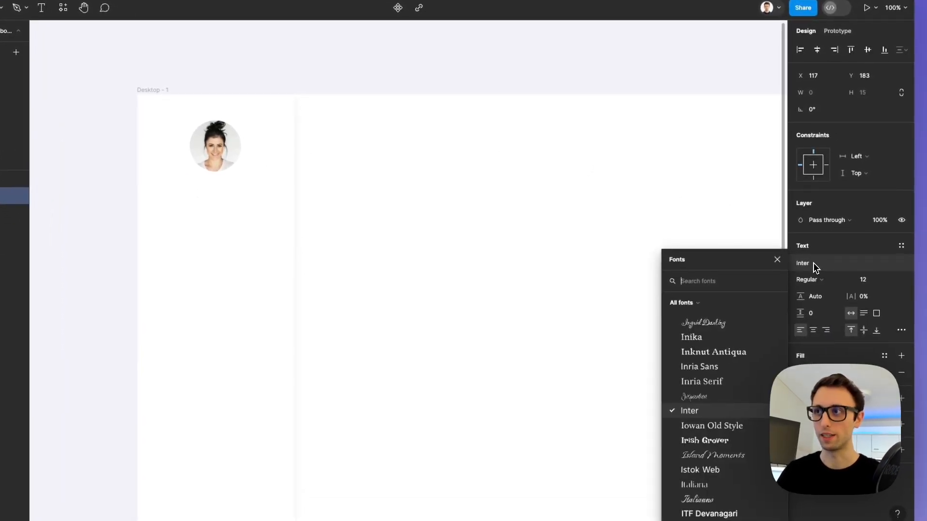
pyautogui.click(704, 414)
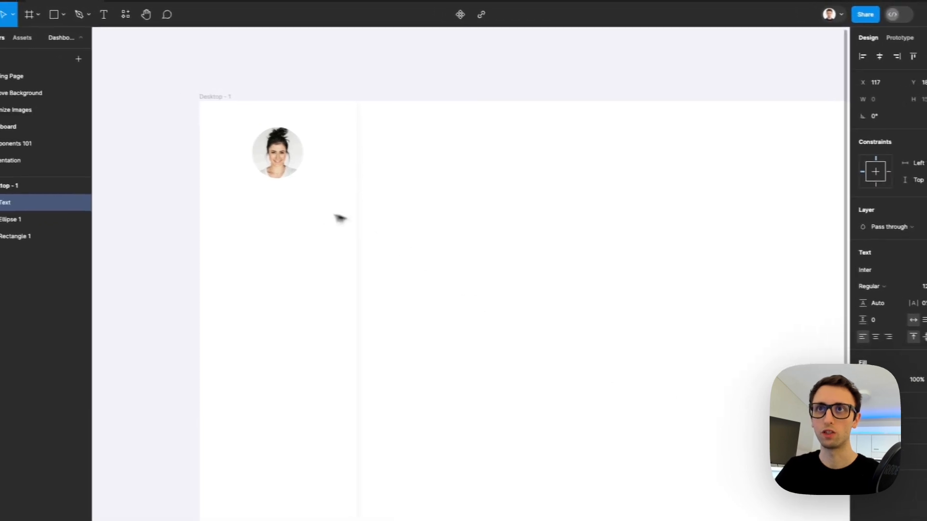
pyautogui.click(207, 205)
# Add a text layer with the profile owner's full name below the photo using the Text tool.
pyautogui.press('t')
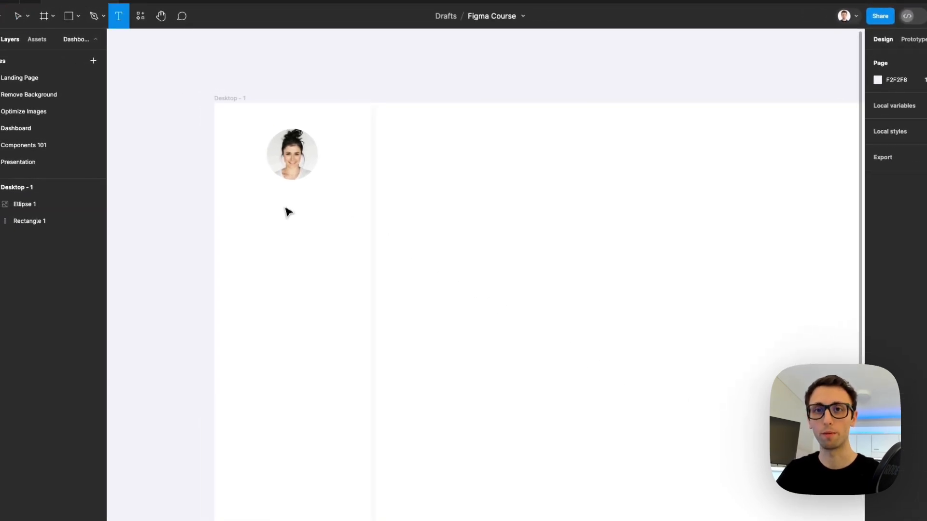
pyautogui.click(284, 206)
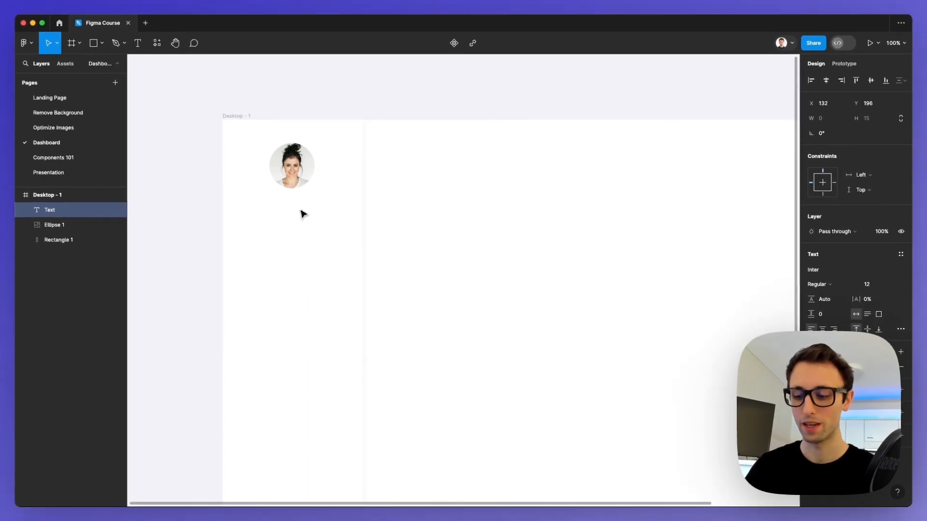
pyautogui.write('Anna')
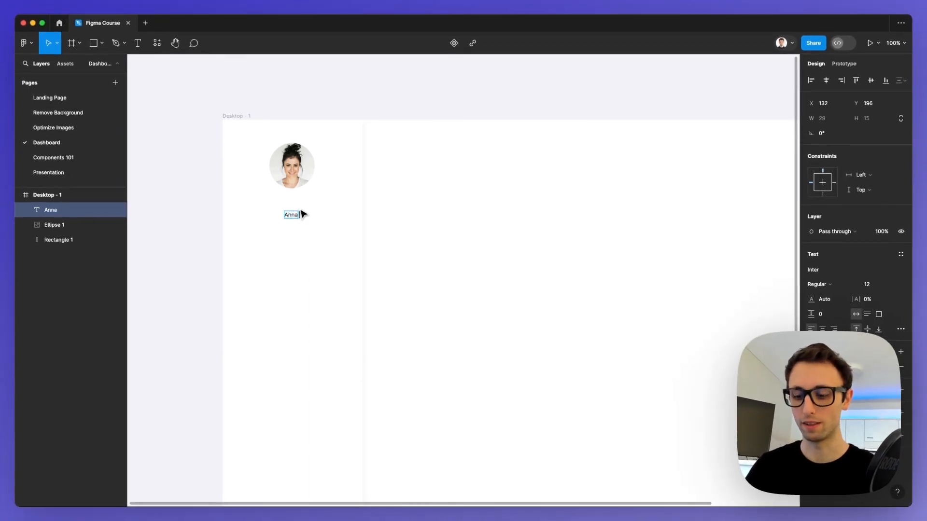
pyautogui.write(' Atkin')
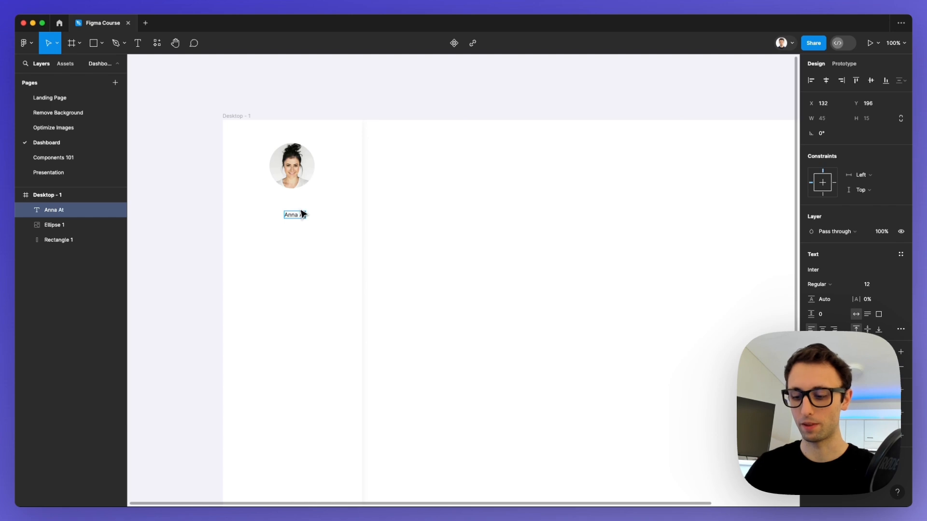
pyautogui.write('son')
pyautogui.press('Escape')
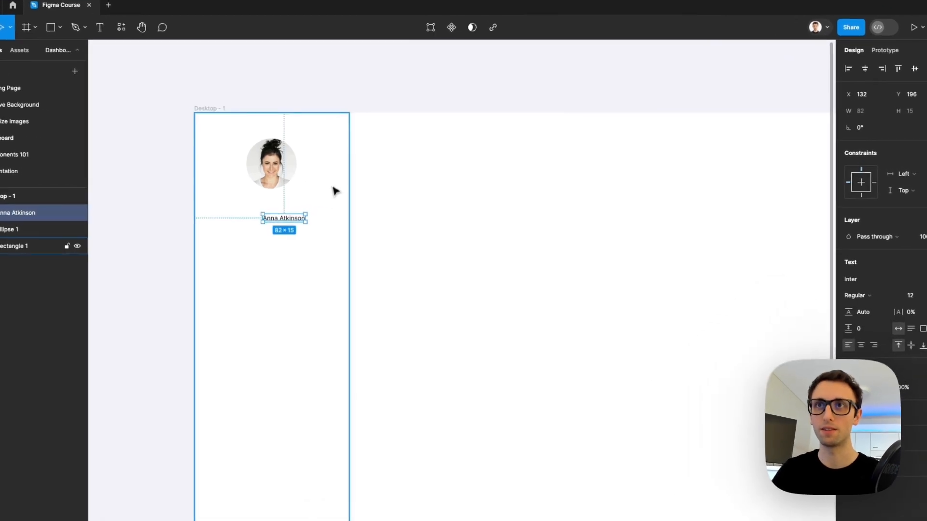
pyautogui.press('Return')
pyautogui.press('Escape')
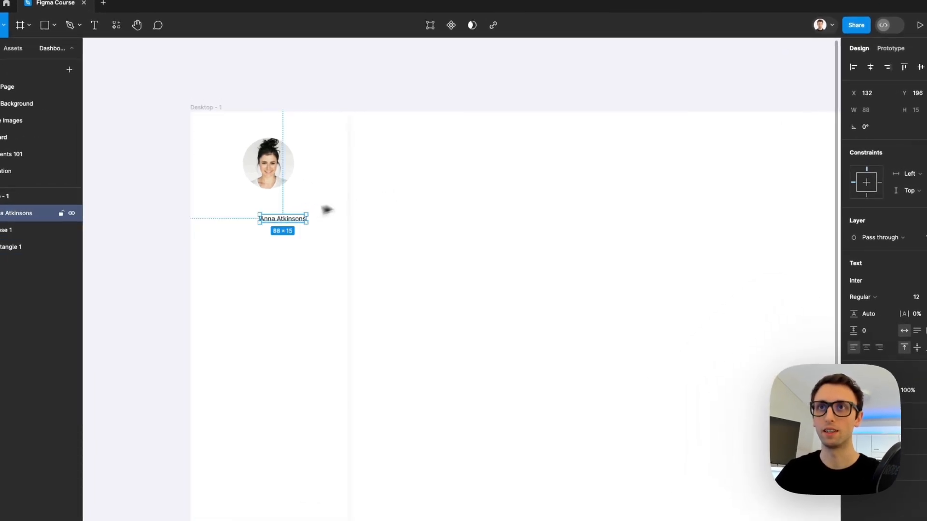
# Center the name closely under the photo with center-aligned text, and style it Semi Bold at size 14.
pyautogui.moveTo(287, 221); pyautogui.dragTo(271, 208)
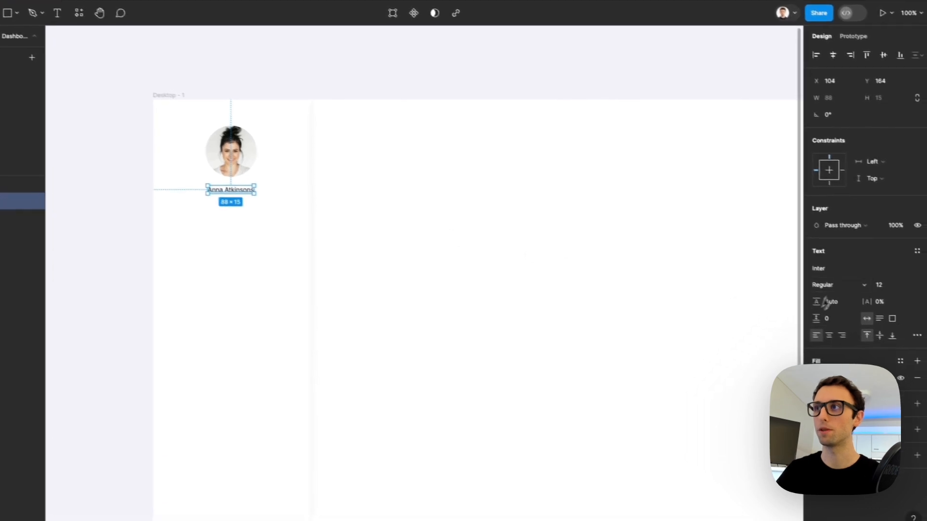
pyautogui.click(867, 348)
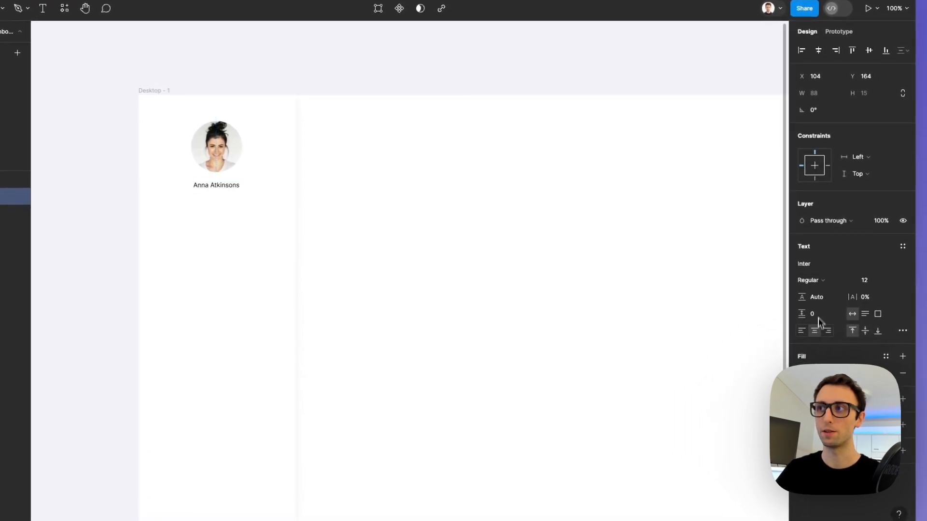
pyautogui.press('Up')
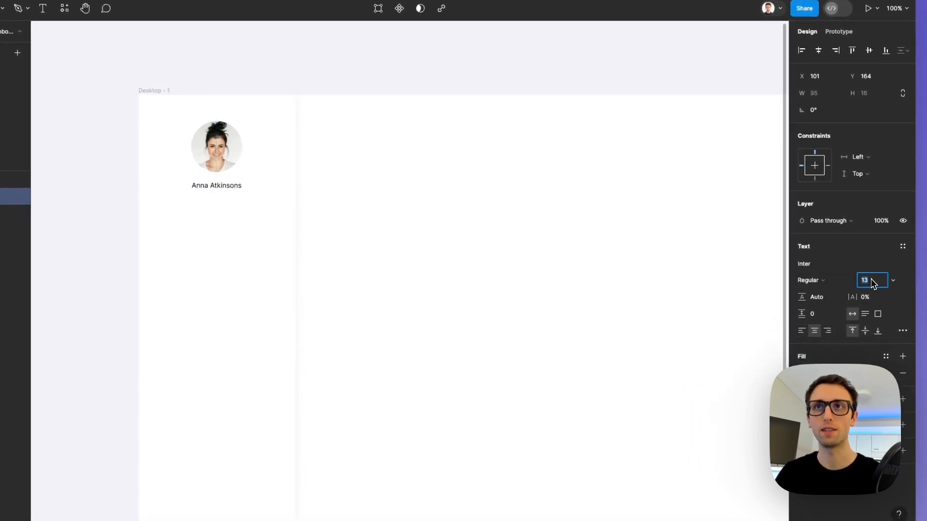
pyautogui.click(815, 280)
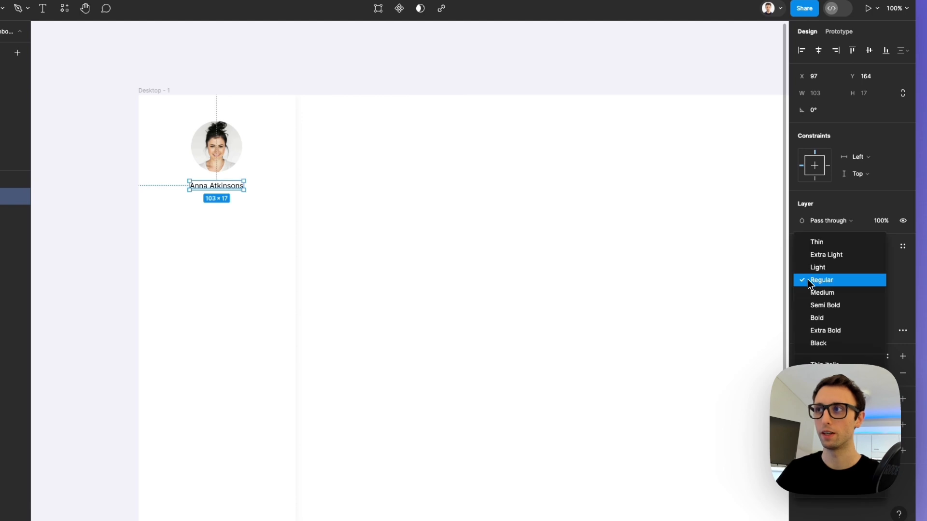
pyautogui.click(826, 307)
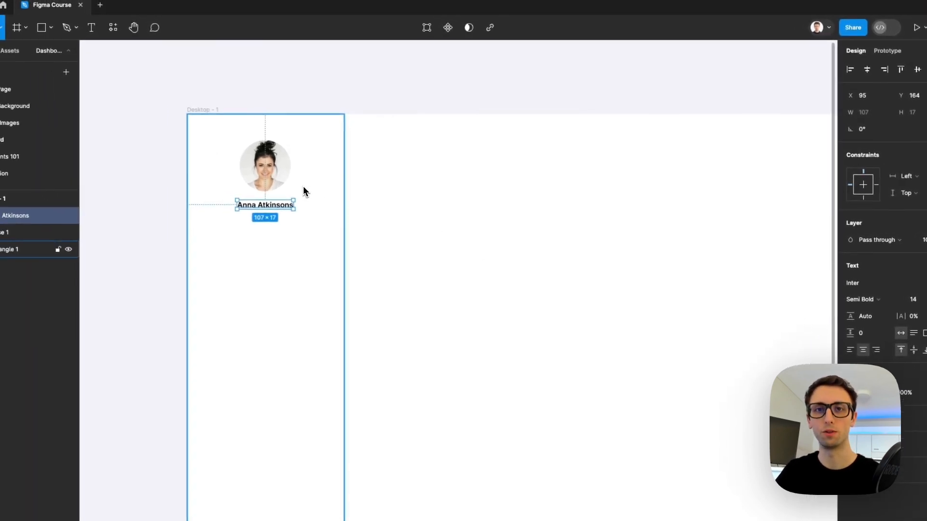
# Duplicate the name text directly below itself and change the copy's text to Profile.
pyautogui.moveTo(276, 205); pyautogui.dragTo(278, 225)
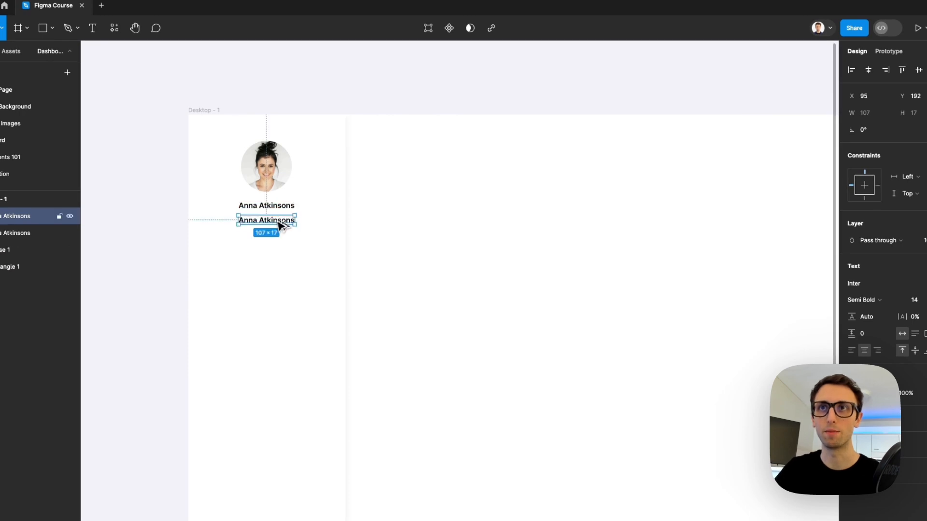
pyautogui.scroll(5, 279, 225)
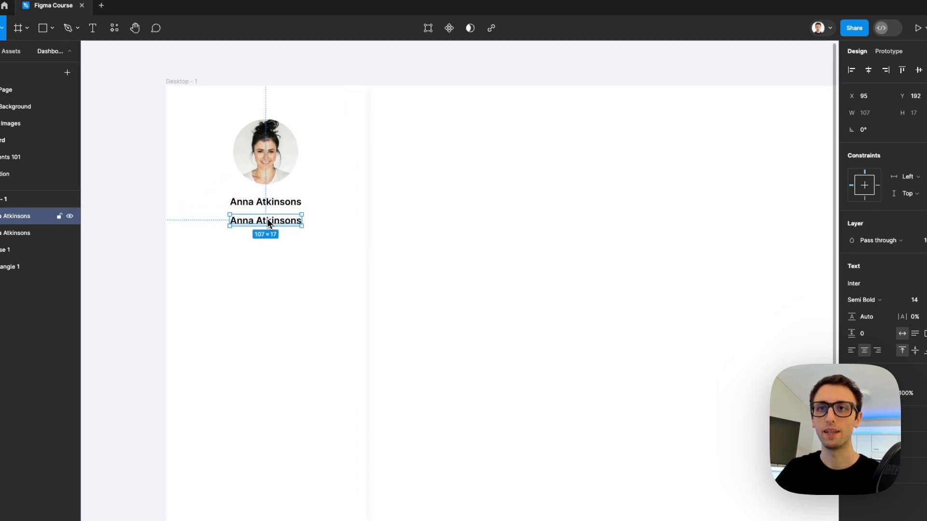
pyautogui.doubleClick(279, 225)
pyautogui.write('Profile')
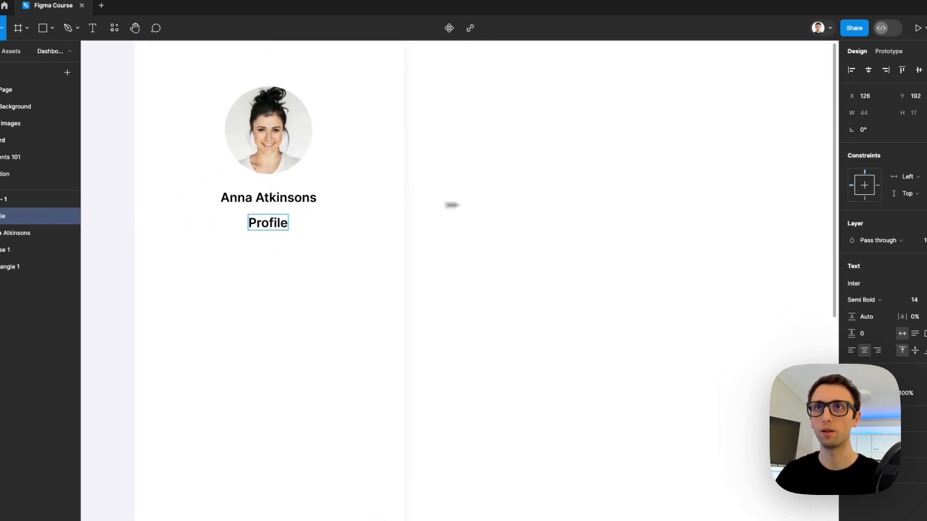
pyautogui.press('Escape')
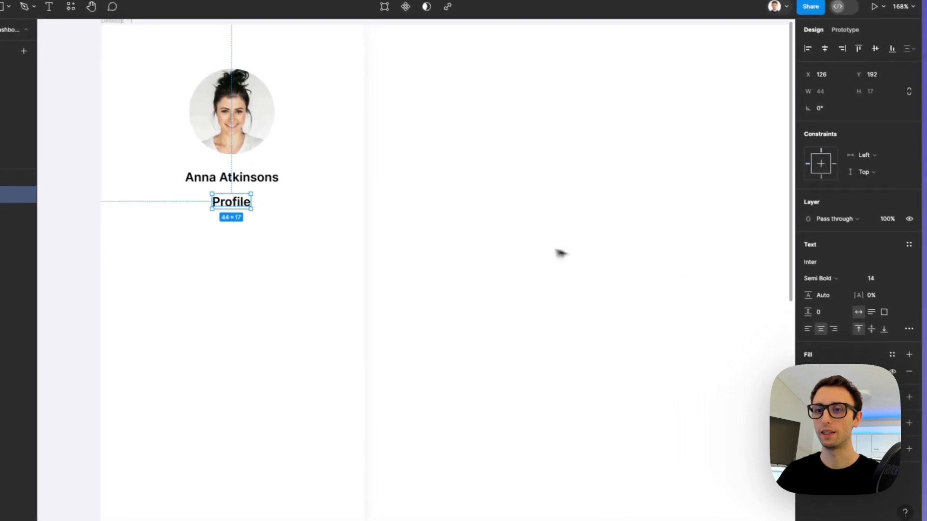
# Set the Profile label's font size to 12 and its fill color to blue 0057FF.
pyautogui.click(863, 276)
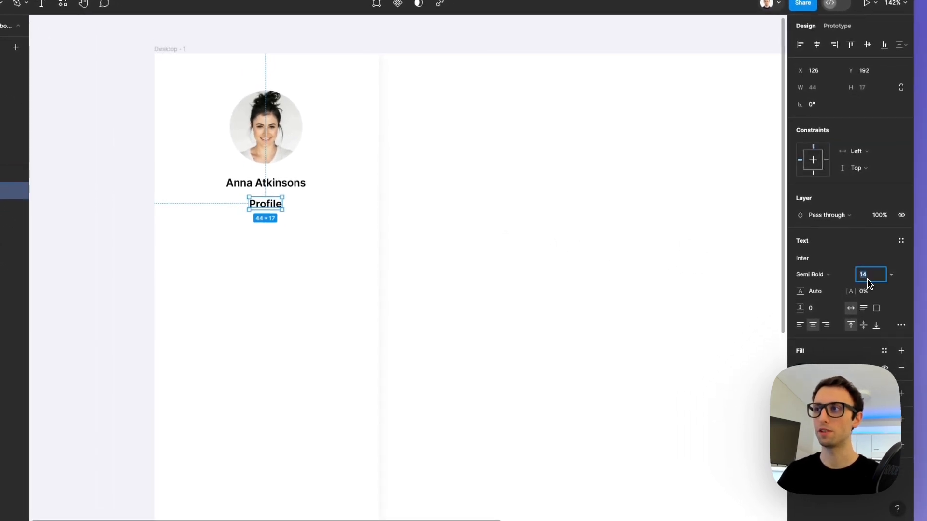
pyautogui.write('12')
pyautogui.press('Return')
pyautogui.click(776, 371)
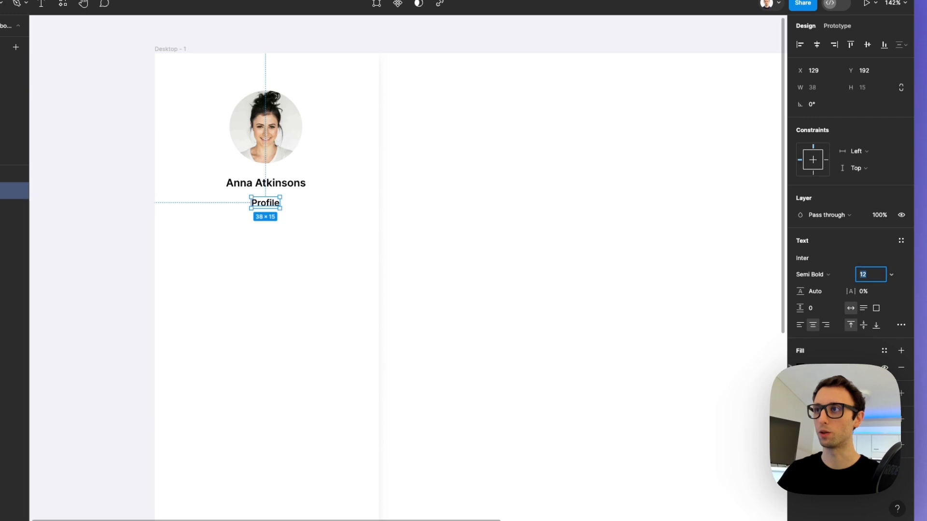
pyautogui.click(800, 368)
pyautogui.moveTo(724, 227); pyautogui.dragTo(405, 187)
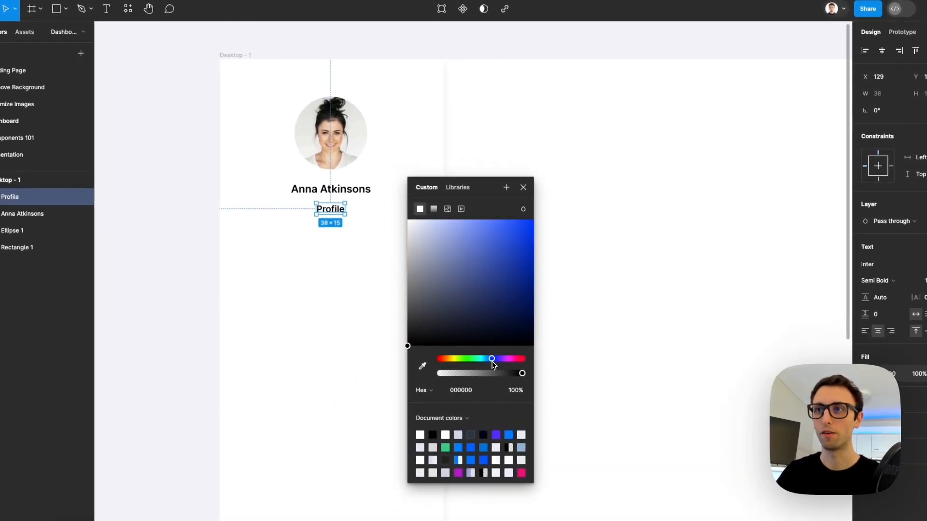
pyautogui.moveTo(494, 290); pyautogui.dragTo(552, 189)
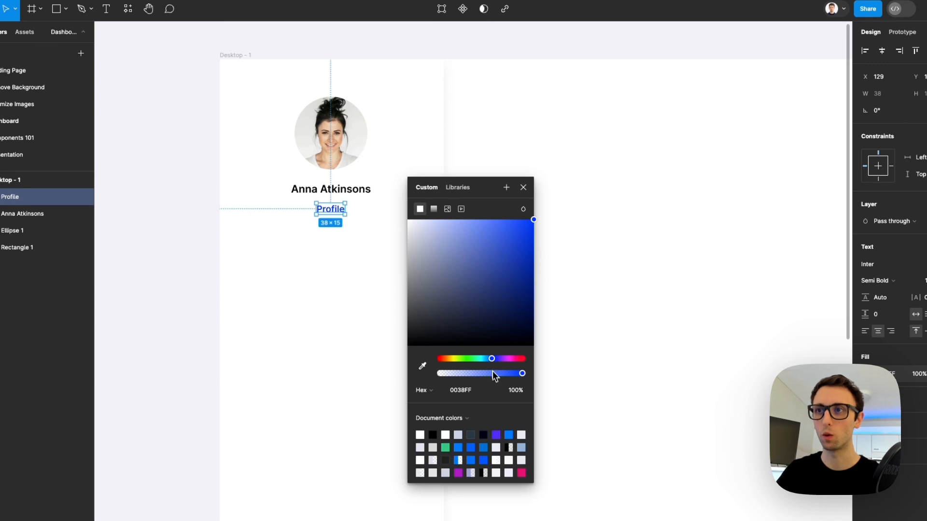
pyautogui.moveTo(491, 358); pyautogui.dragTo(491, 359)
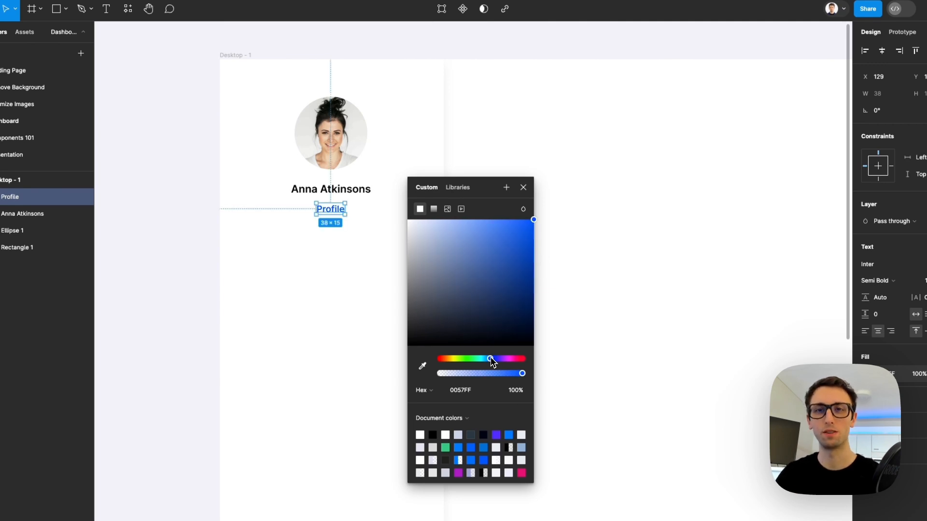
pyautogui.click(523, 187)
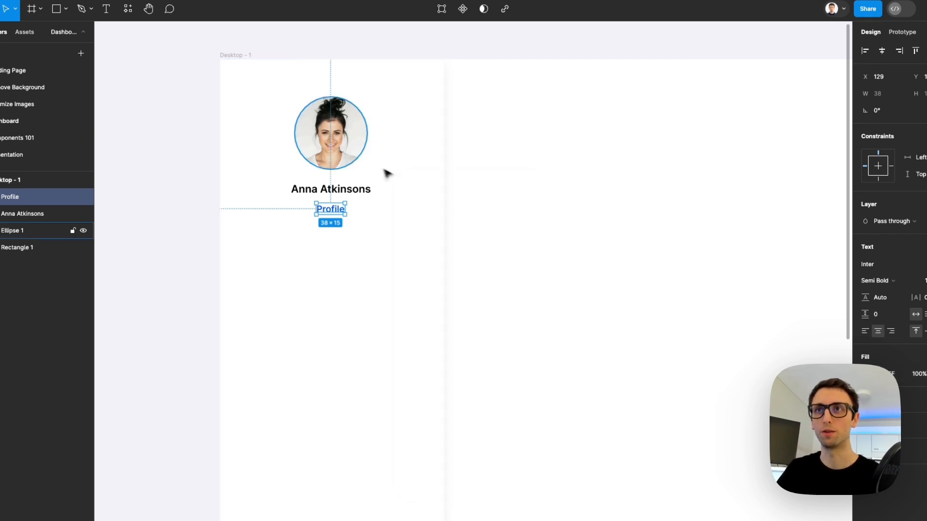
# Combine the name and Profile texts into one vertical auto layout frame.
pyautogui.click(357, 160)
pyautogui.click(352, 188)
pyautogui.keyDown('shift'); pyautogui.click(338, 210); pyautogui.keyUp('shift')
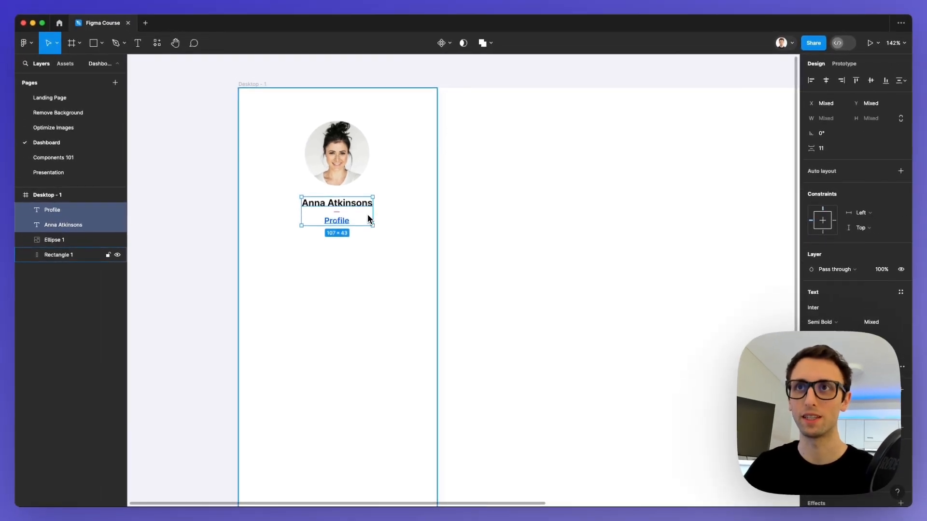
pyautogui.hotkey('shift', 'a')
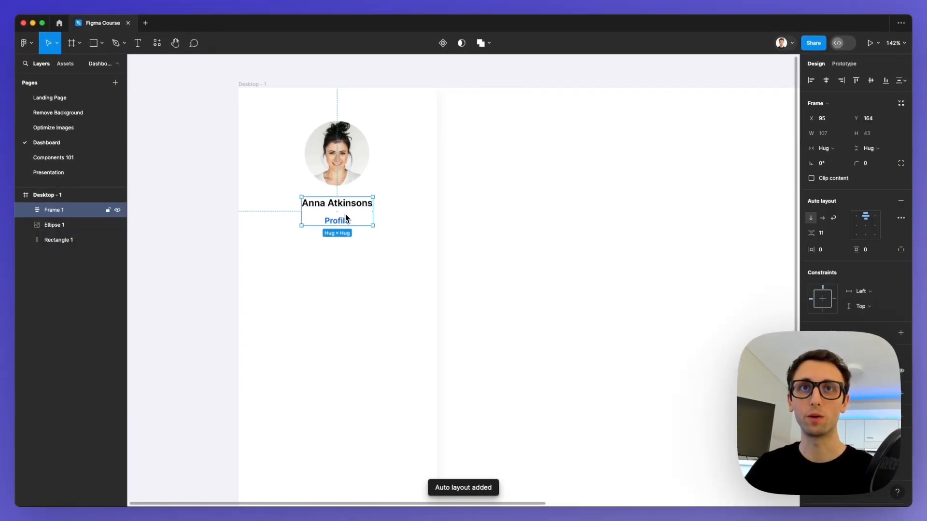
# Wrap the text frame and the circular photo together in an outer auto layout frame.
pyautogui.keyDown('shift'); pyautogui.click(337, 167); pyautogui.keyUp('shift')
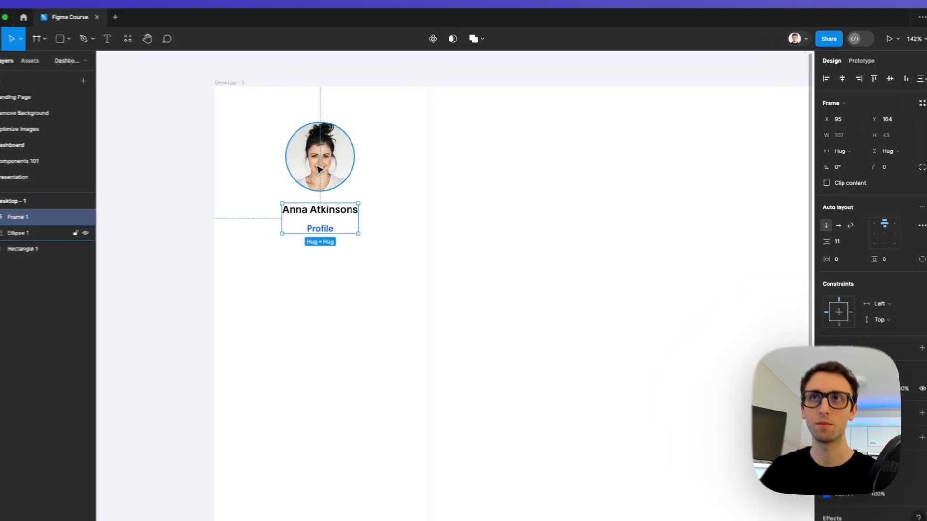
pyautogui.hotkey('shift', 'a')
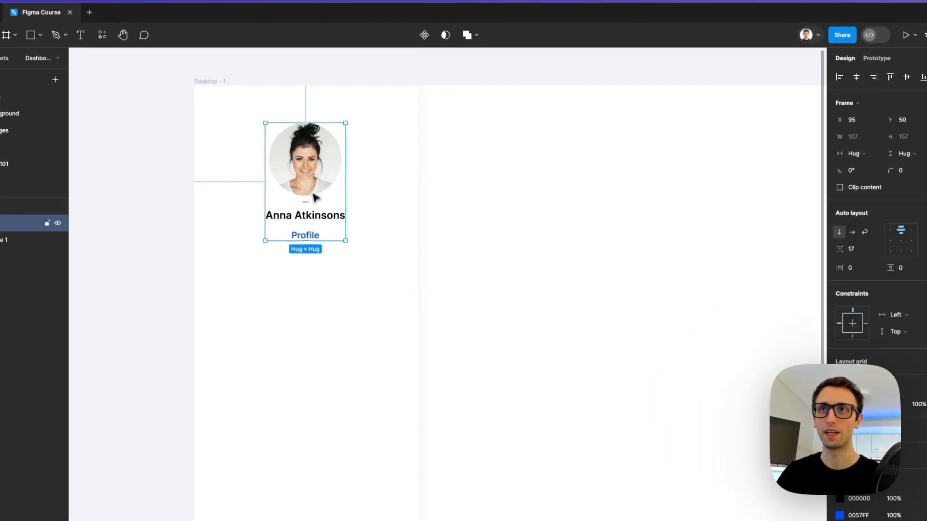
pyautogui.click(467, 187)
# Set the vertical spacing of the inner auto layout frame holding the name and Profile texts to 9.
pyautogui.scroll(-2, 472, 193)
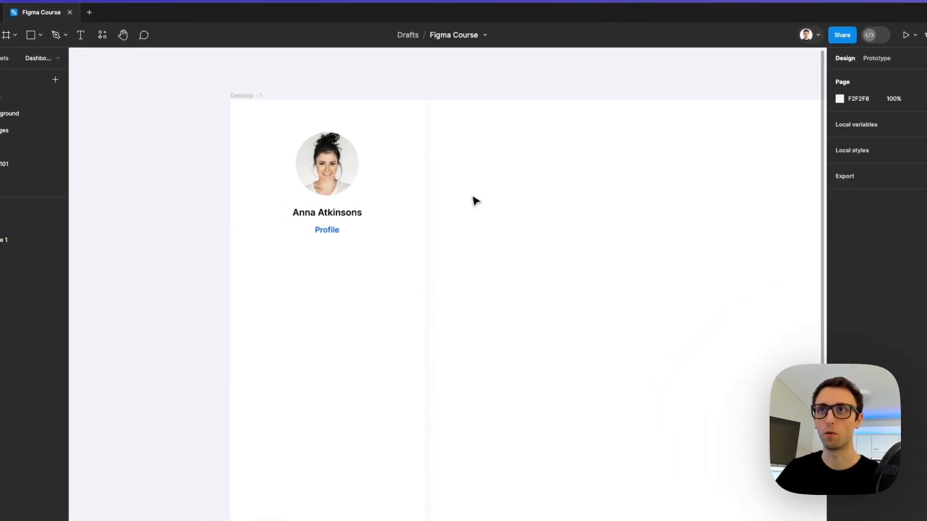
pyautogui.click(356, 222)
pyautogui.doubleClick(328, 220)
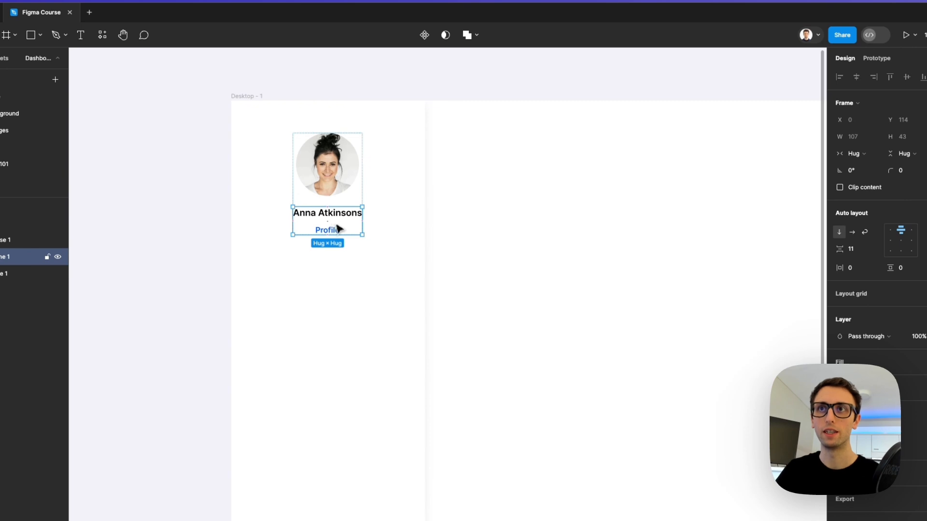
pyautogui.scroll(3, 336, 223)
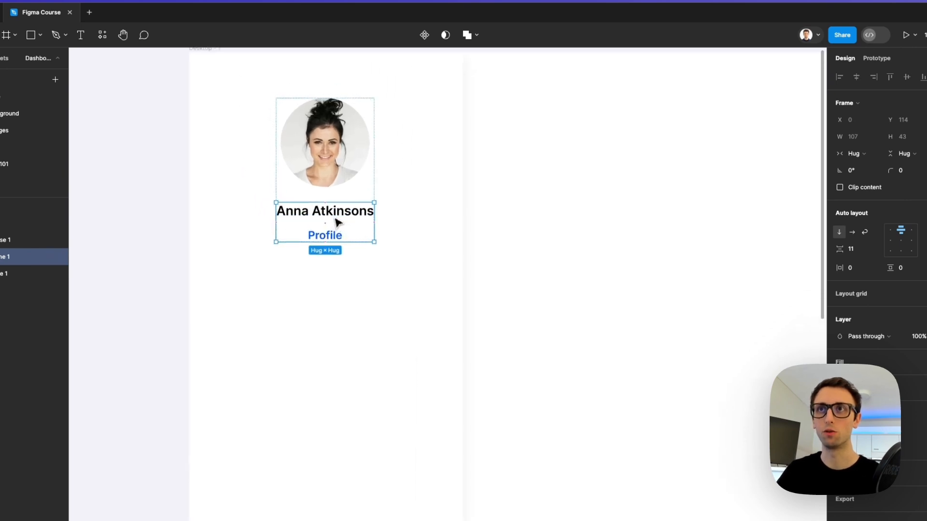
pyautogui.moveTo(842, 250); pyautogui.dragTo(812, 240)
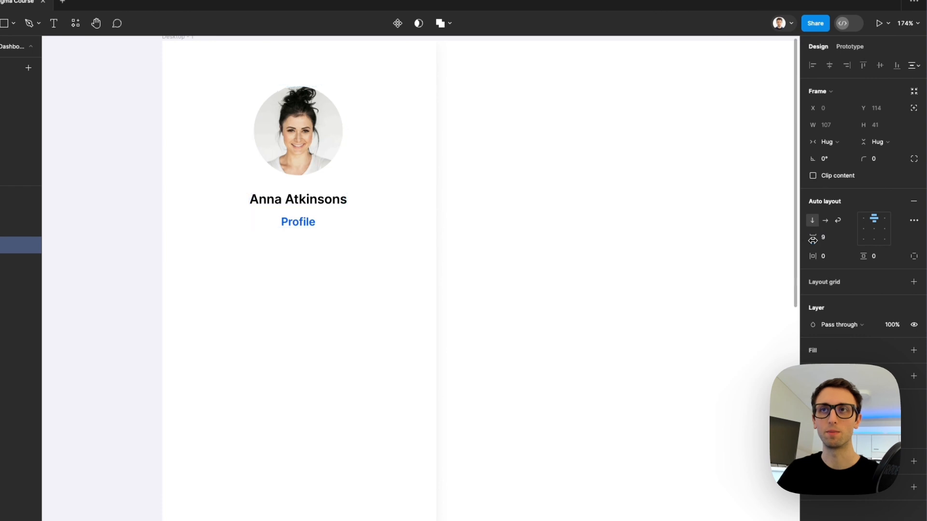
# Draw a horizontal divider line about 245 wide beneath the Profile label and center it horizontally within the sidebar.
pyautogui.click(581, 237)
pyautogui.scroll(-3, 427, 224)
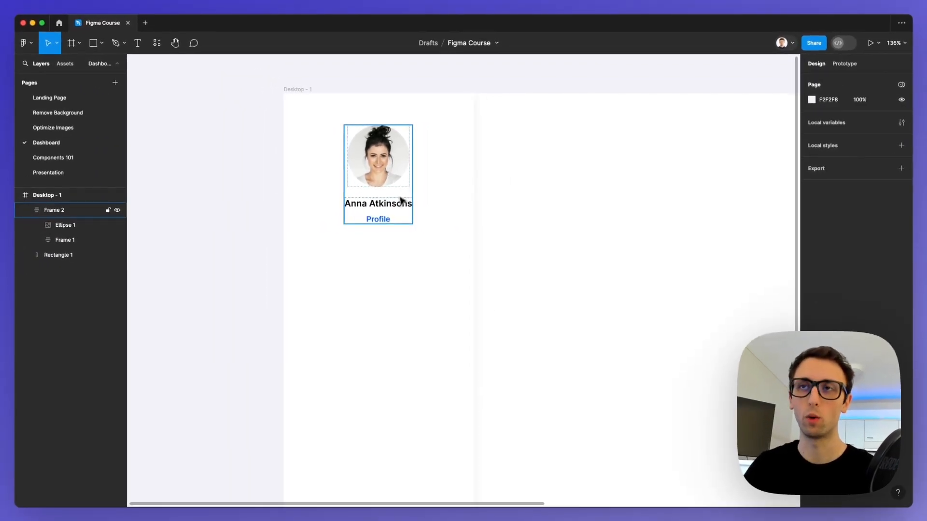
pyautogui.scroll(-2, 409, 192)
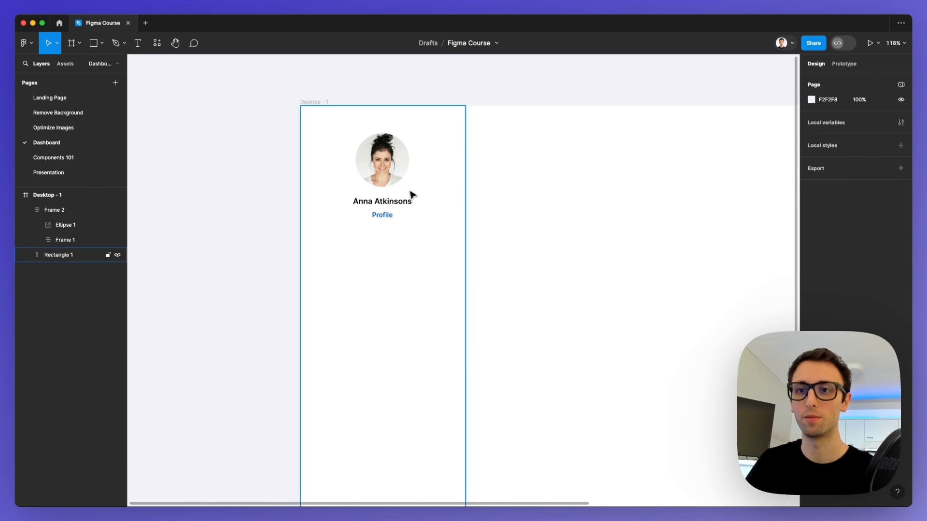
pyautogui.press('l')
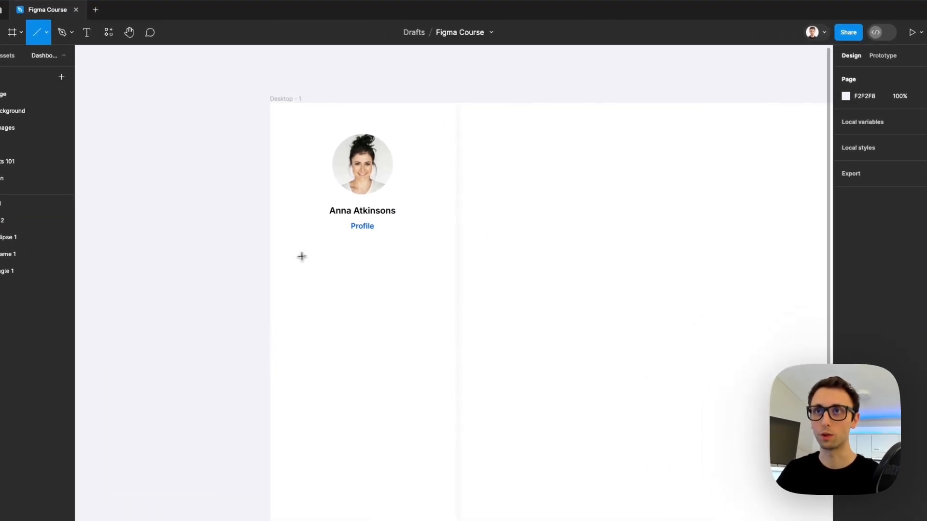
pyautogui.moveTo(290, 259); pyautogui.dragTo(441, 259)
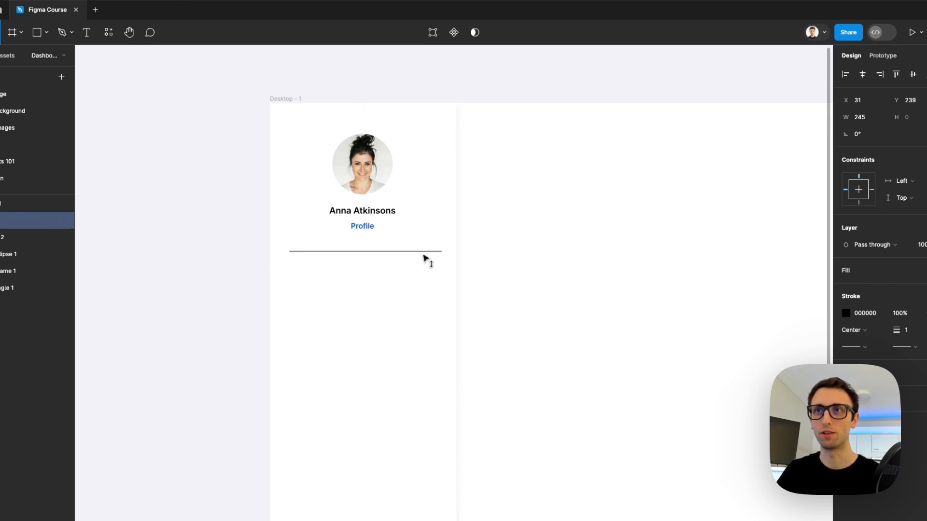
pyautogui.keyDown('shift'); pyautogui.click(424, 259); pyautogui.keyUp('shift')
pyautogui.click(862, 74)
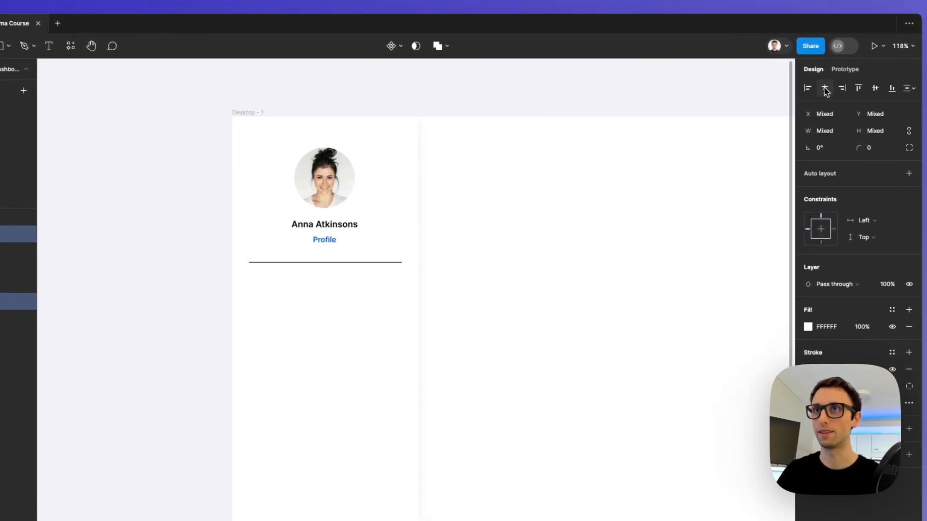
pyautogui.click(567, 183)
# Nudge the auto layout block with the photo, name and Profile label up to Y 45.
pyautogui.scroll(-3, 522, 198)
pyautogui.hscroll(2, 493, 198)
pyautogui.scroll(-1, 493, 198)
pyautogui.click(261, 162)
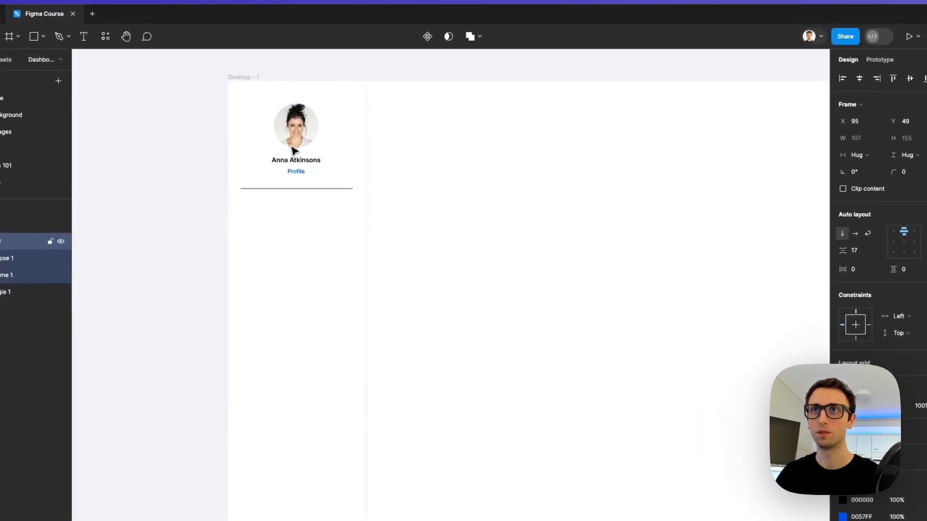
pyautogui.press('Up')
pyautogui.press('Up')
pyautogui.press('Up')
pyautogui.press('Up')
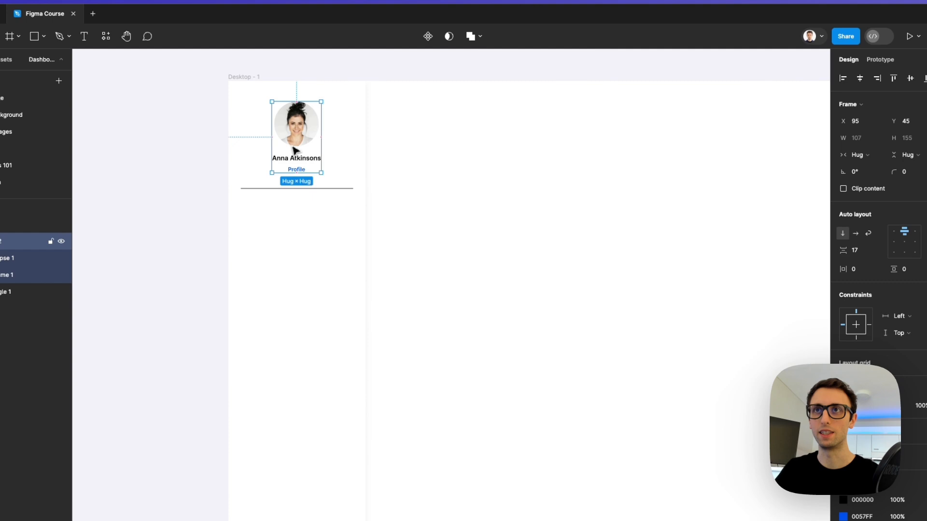
# Recolor the divider line's stroke to the light grey-blue D5D9E6.
pyautogui.click(320, 188)
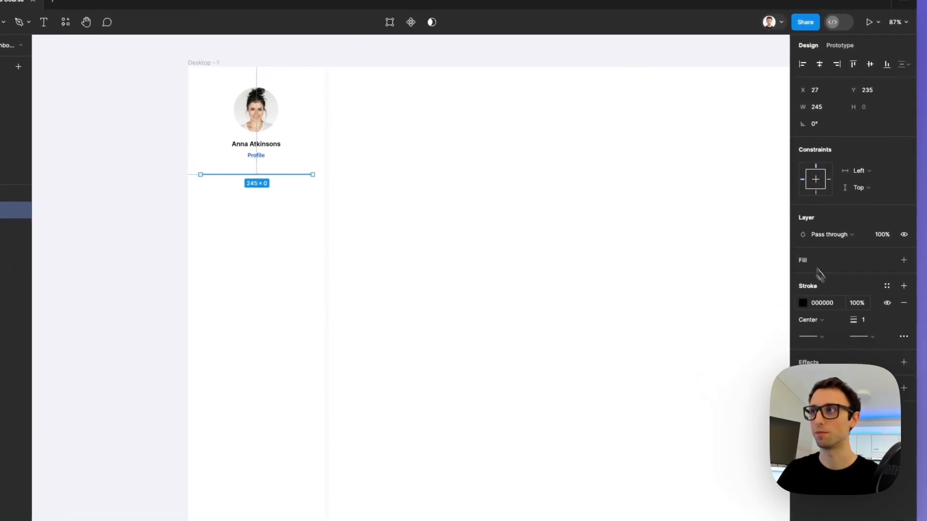
pyautogui.click(803, 303)
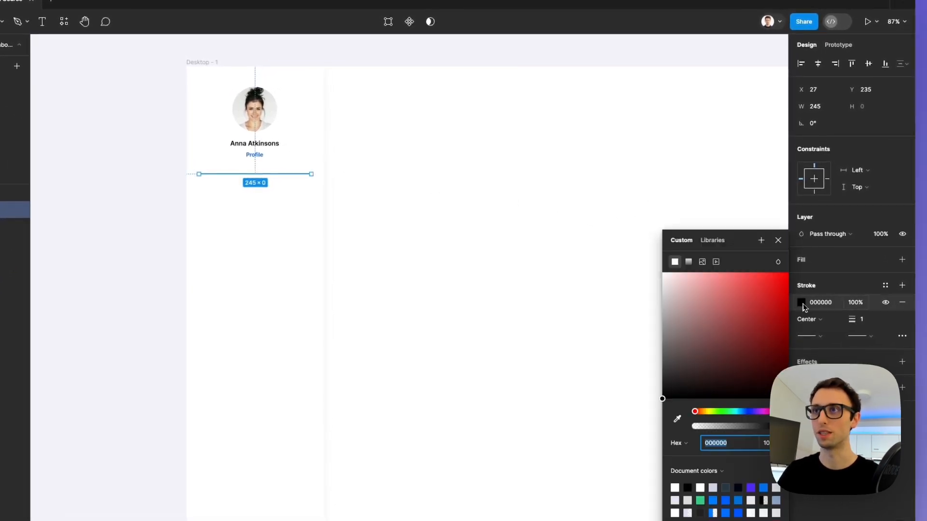
pyautogui.moveTo(734, 243); pyautogui.dragTo(535, 129)
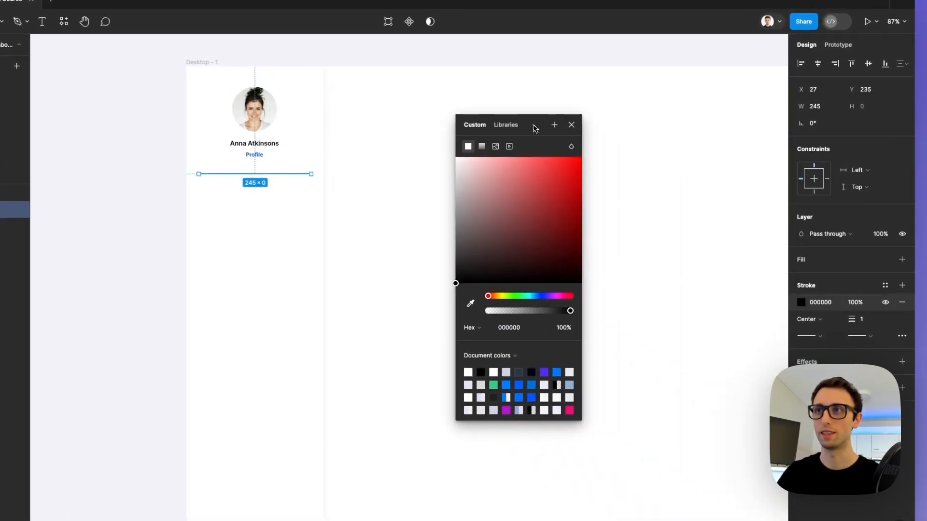
pyautogui.click(540, 297)
pyautogui.moveTo(483, 195); pyautogui.dragTo(459, 166)
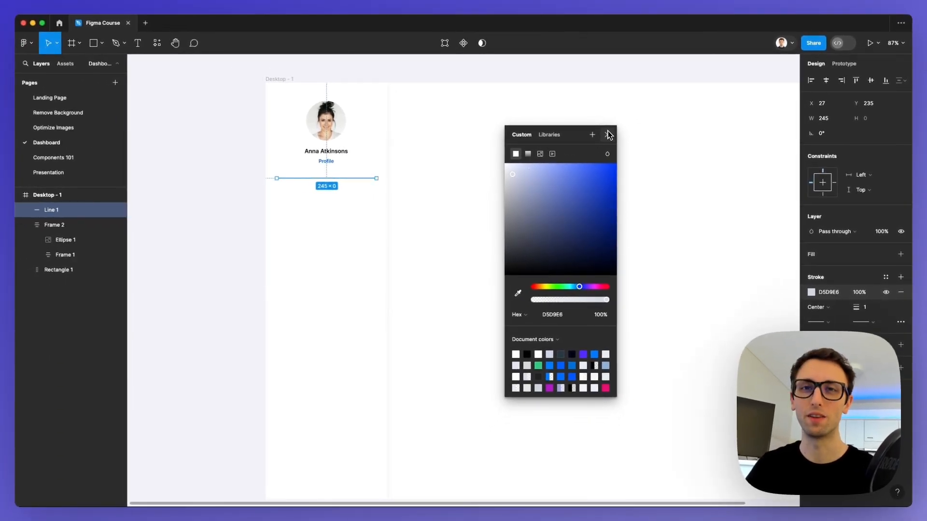
pyautogui.click(609, 135)
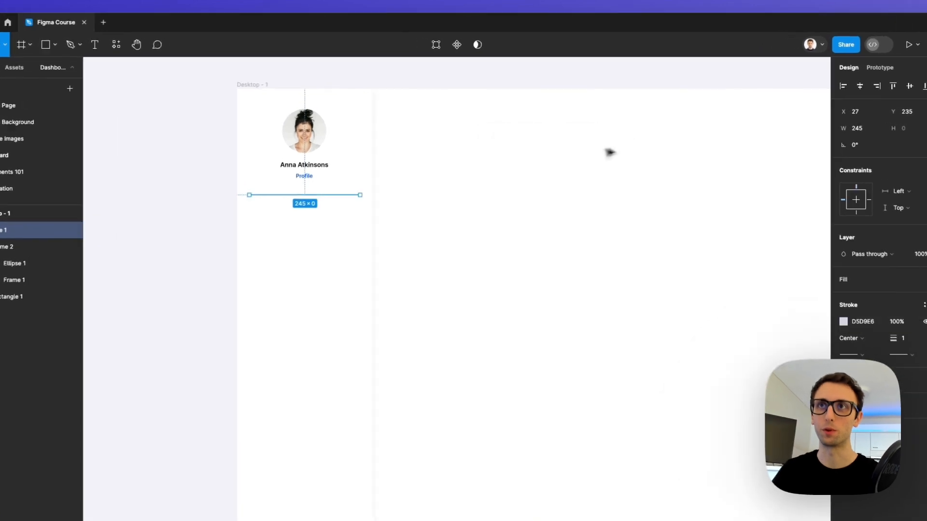
# Combine the divider line and the profile block into one vertical auto layout frame, and select it together with the sidebar.
pyautogui.keyDown('shift'); pyautogui.click(298, 186); pyautogui.keyUp('shift')
pyautogui.hotkey('shift', 'a')
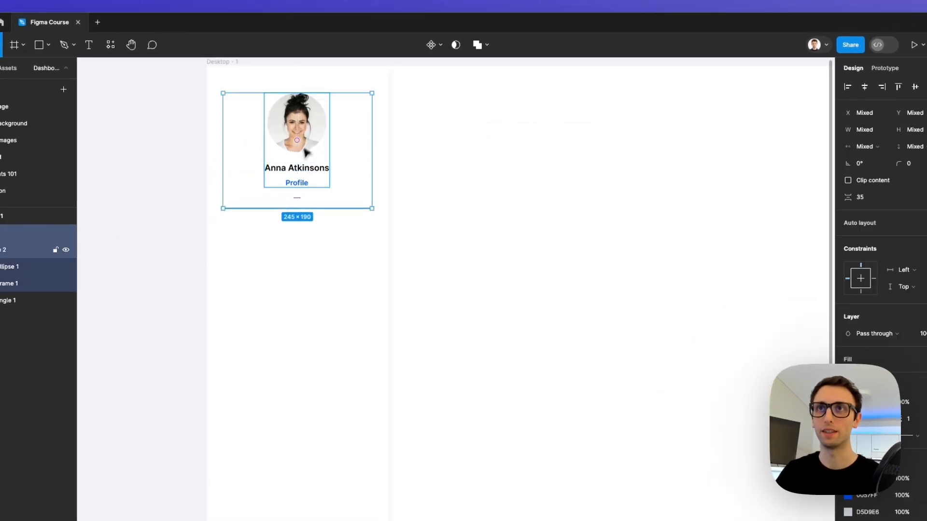
pyautogui.keyDown('shift'); pyautogui.click(381, 154); pyautogui.keyUp('shift')
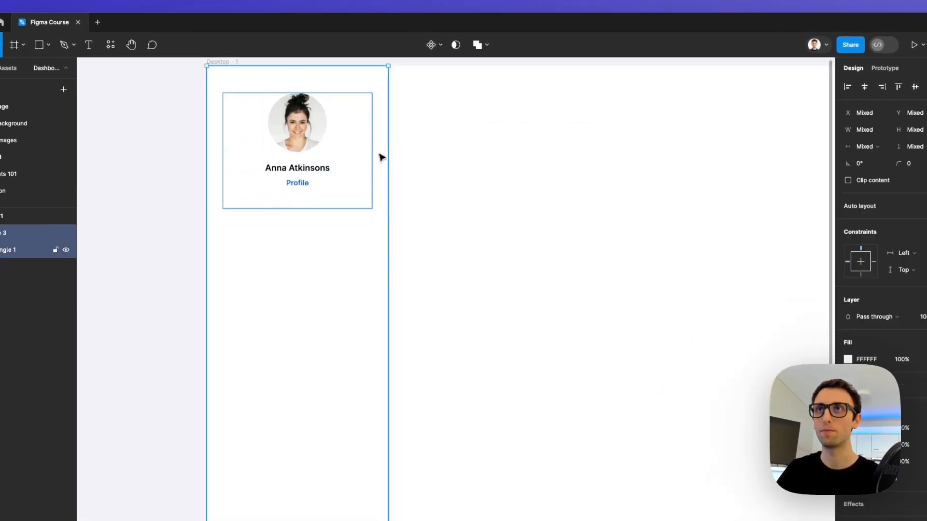
pyautogui.click(433, 167)
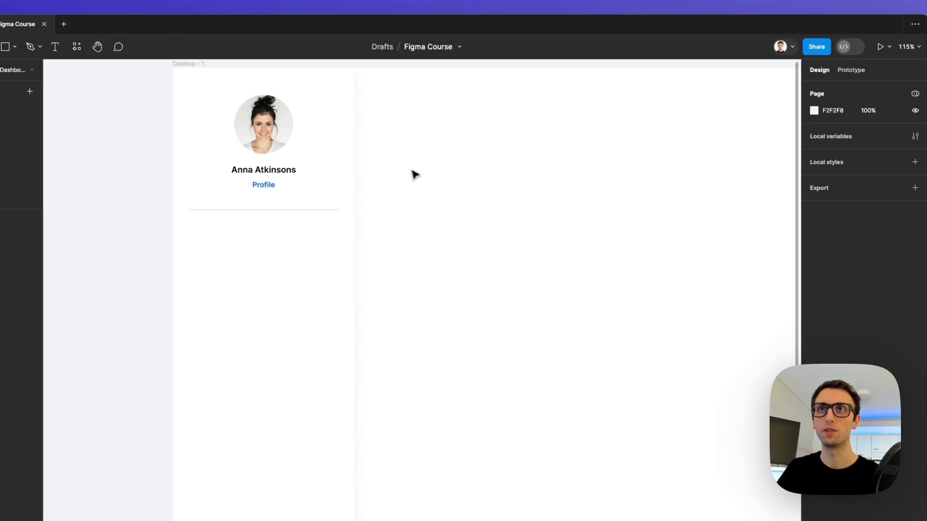
pyautogui.scroll(-1, 419, 186)
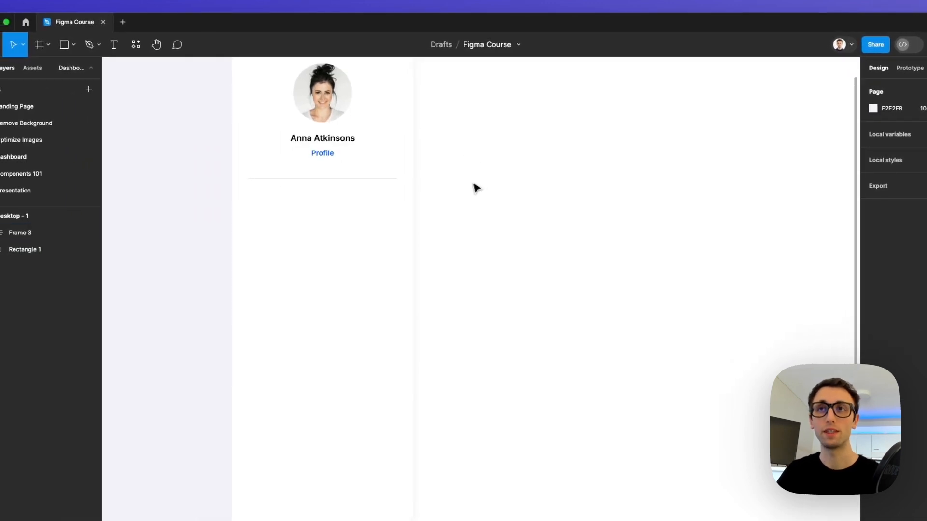
# Duplicate the name text to below the divider, lined up with its start at X 27, and change the copy to "Labels".
pyautogui.keyDown('super'); pyautogui.click(331, 140); pyautogui.keyUp('super')
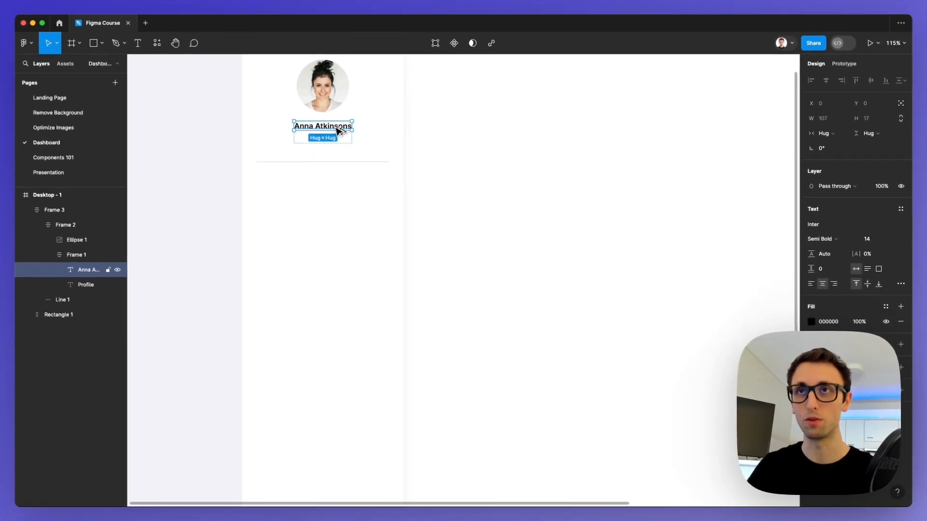
pyautogui.moveTo(337, 130); pyautogui.dragTo(276, 213)
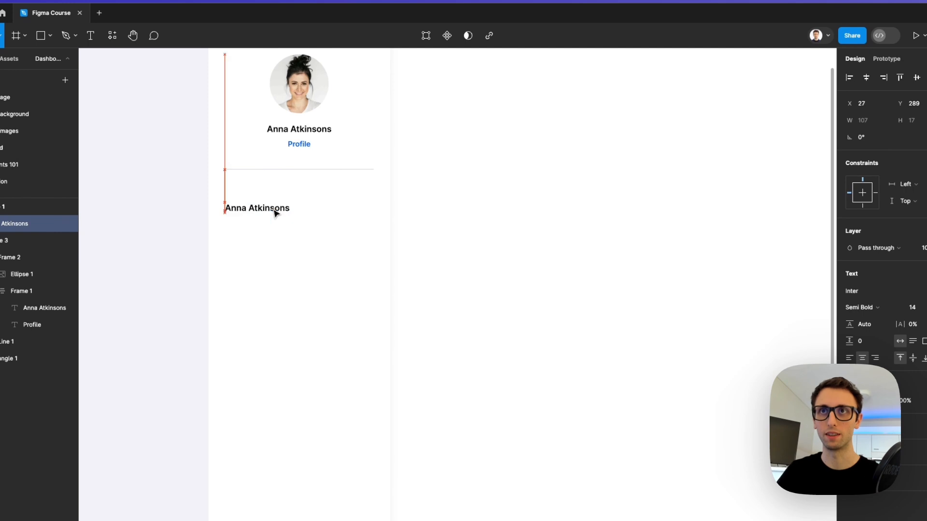
pyautogui.doubleClick(276, 213)
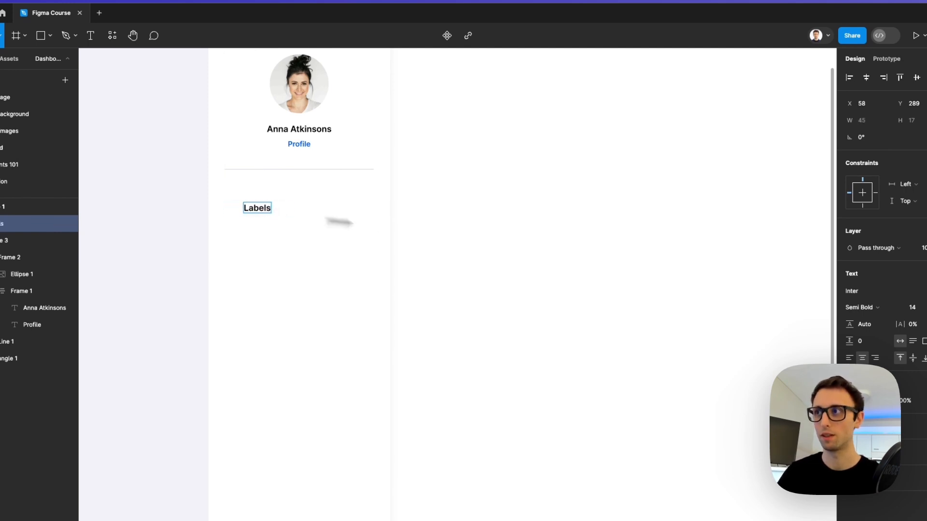
# Set the letter case of the Labels text to uppercase in the type settings.
pyautogui.press('super+a')
pyautogui.click(902, 343)
pyautogui.moveTo(763, 293); pyautogui.dragTo(531, 140)
pyautogui.click(514, 288)
pyautogui.press('Escape')
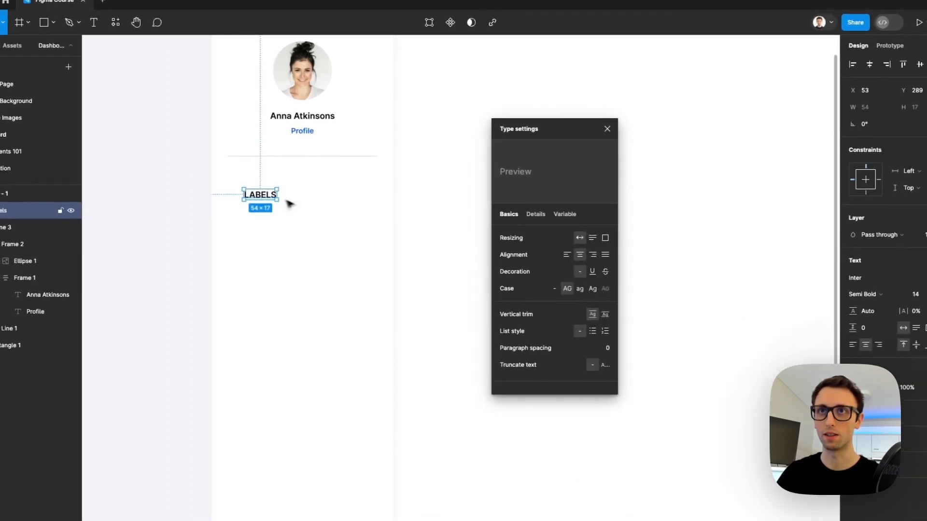
# Line the LABELS heading up with the divider's start at X 27, and set its font size to 12 and letter spacing to 14%.
pyautogui.moveTo(268, 195); pyautogui.dragTo(252, 188)
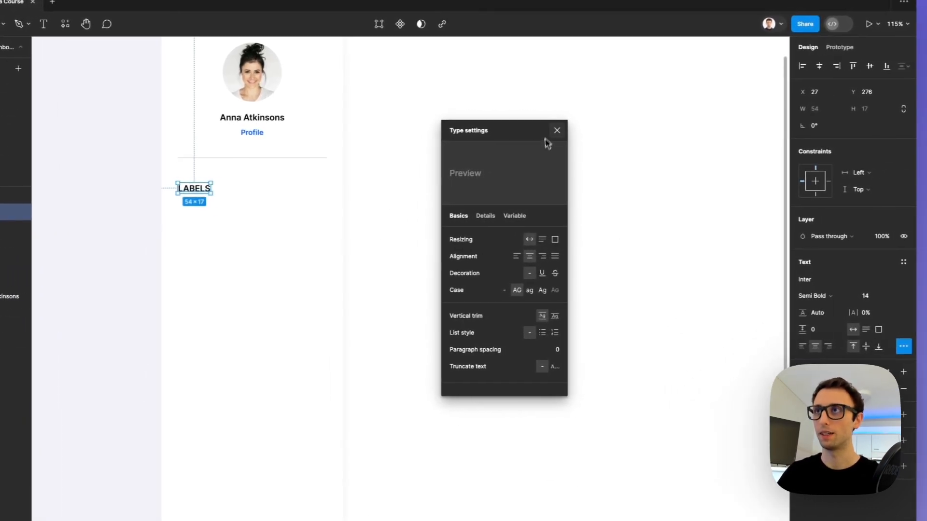
pyautogui.click(557, 130)
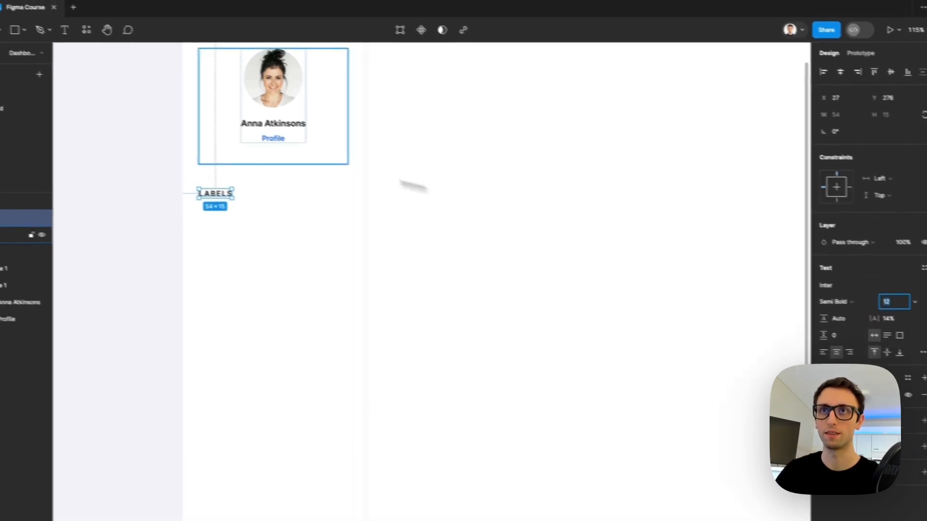
pyautogui.moveTo(188, 189); pyautogui.dragTo(188, 190)
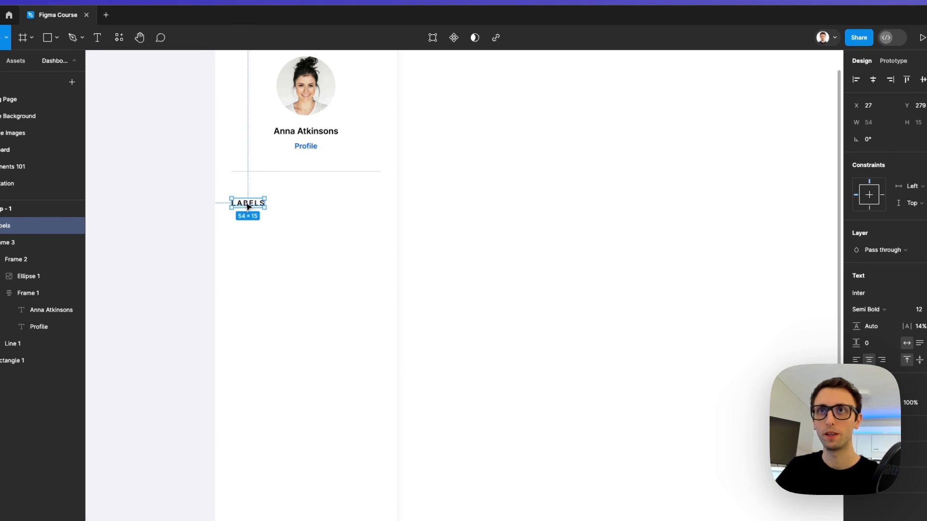
# Sample the divider line's color D5D9E6 with the eyedropper as the fill of the LABELS heading.
pyautogui.scroll(5, 247, 203)
pyautogui.press('i')
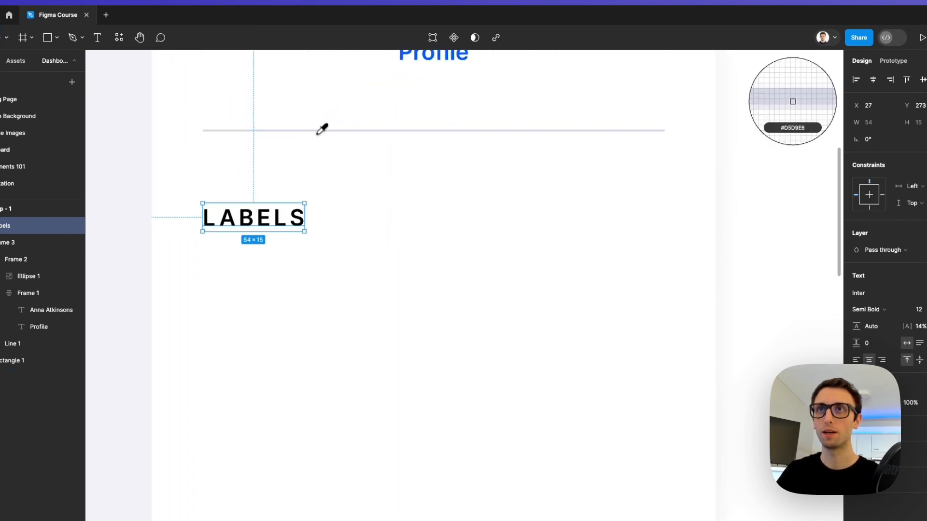
pyautogui.click(322, 127)
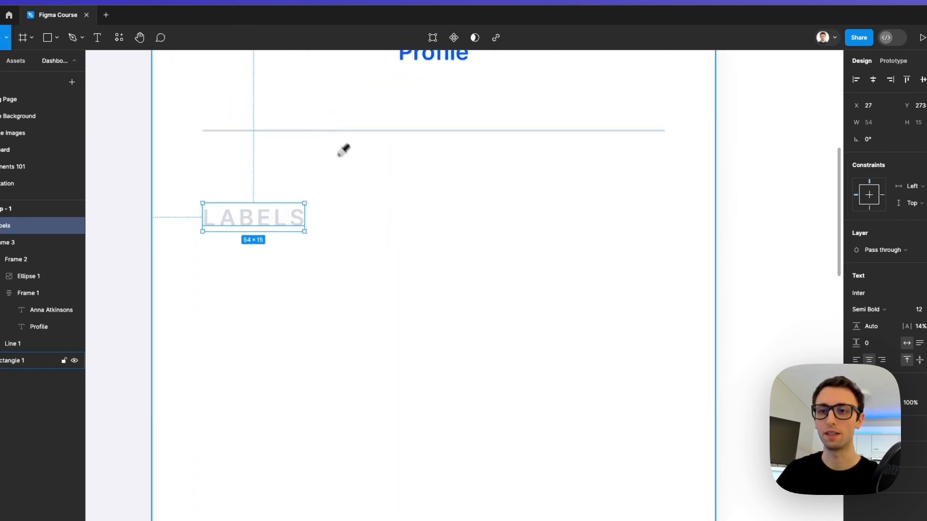
# Darken the LABELS heading's fill to a muted grey-violet shade and move the heading up to Y 268.
pyautogui.scroll(-2, 356, 171)
pyautogui.scroll(-3, 353, 176)
pyautogui.click(856, 403)
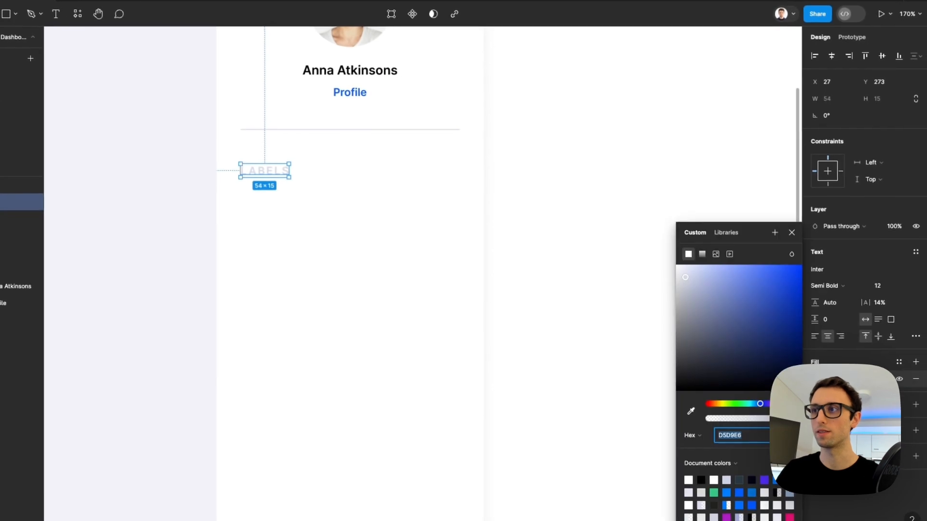
pyautogui.moveTo(751, 232); pyautogui.dragTo(466, 171)
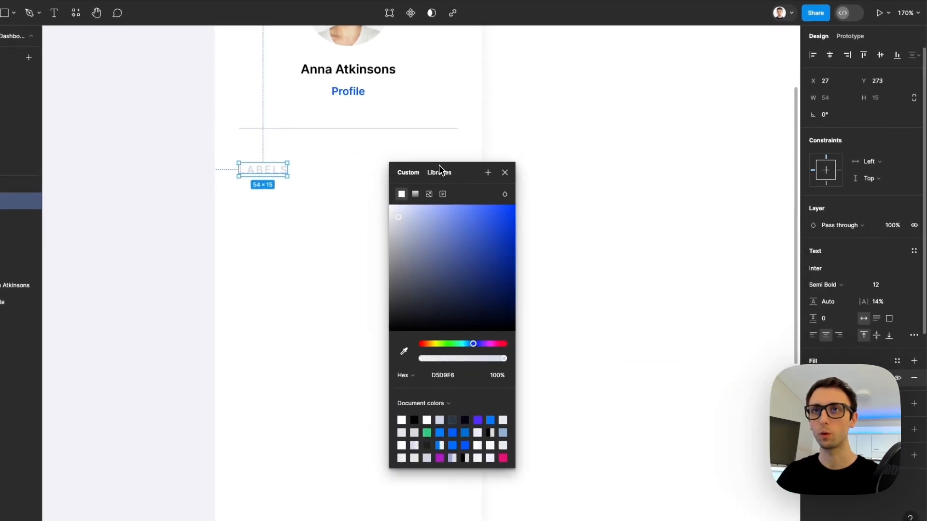
pyautogui.click(399, 217)
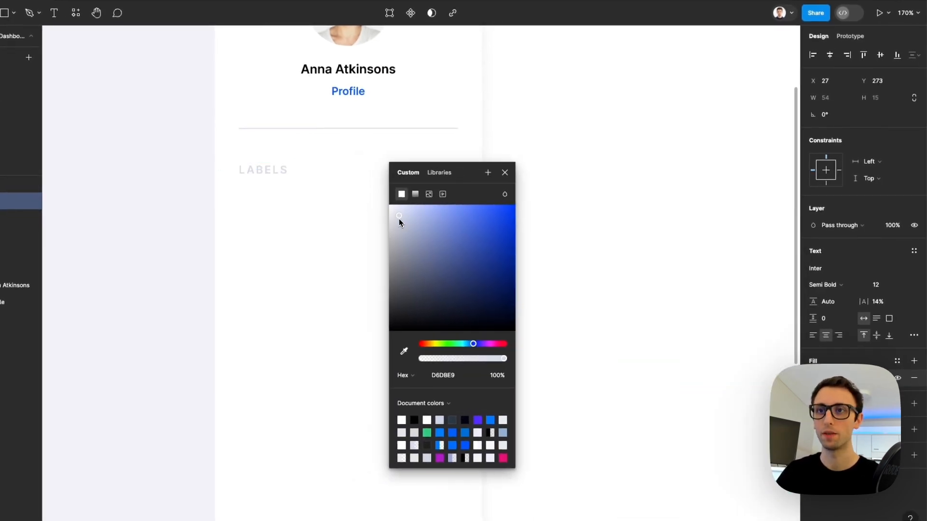
pyautogui.moveTo(408, 228); pyautogui.dragTo(416, 233)
pyautogui.click(543, 176)
pyautogui.click(254, 174)
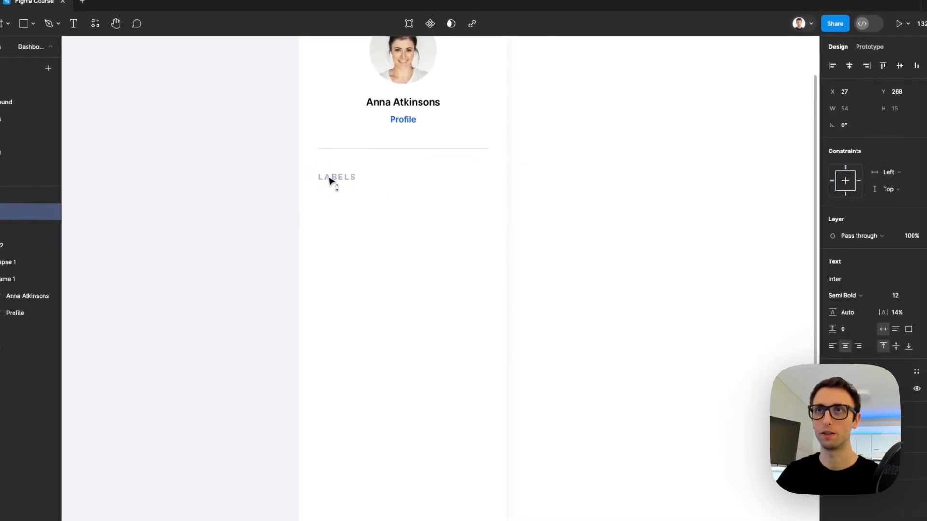
pyautogui.click(497, 198)
# Duplicate the blue Profile text and place the copy beneath the LABELS heading at about X 58, Y 305.
pyautogui.scroll(2, 498, 193)
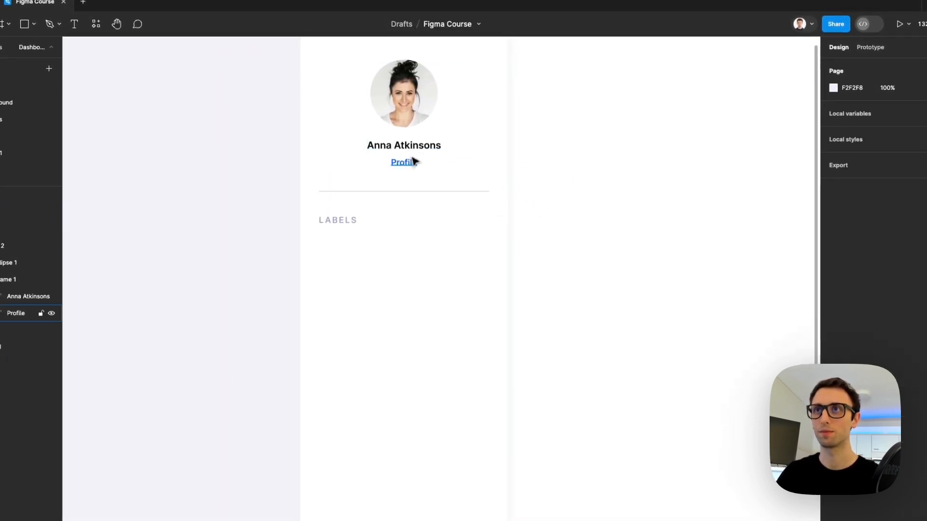
pyautogui.click(404, 168)
pyautogui.moveTo(403, 167); pyautogui.dragTo(353, 252)
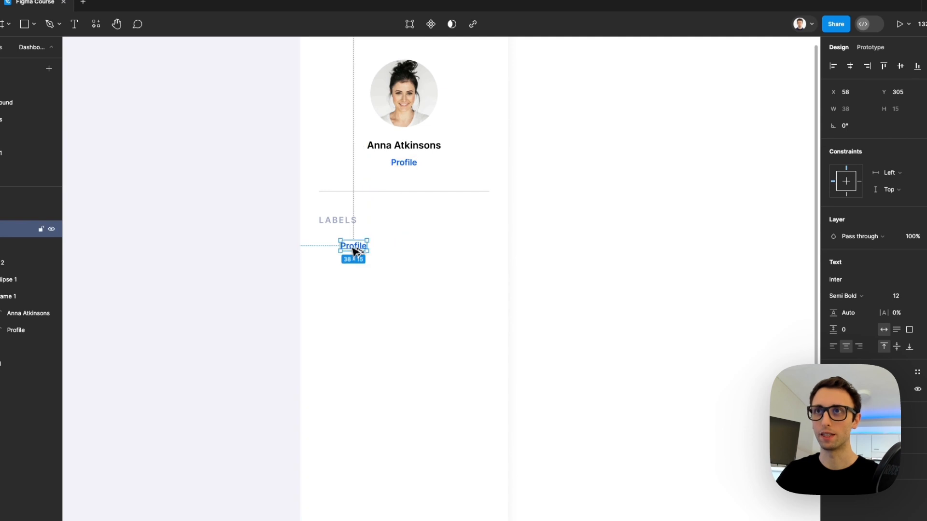
# Give the Profile copy the name text's black fill, set its font size to 13 and shift it to X 68.
pyautogui.press('i')
pyautogui.click(393, 140)
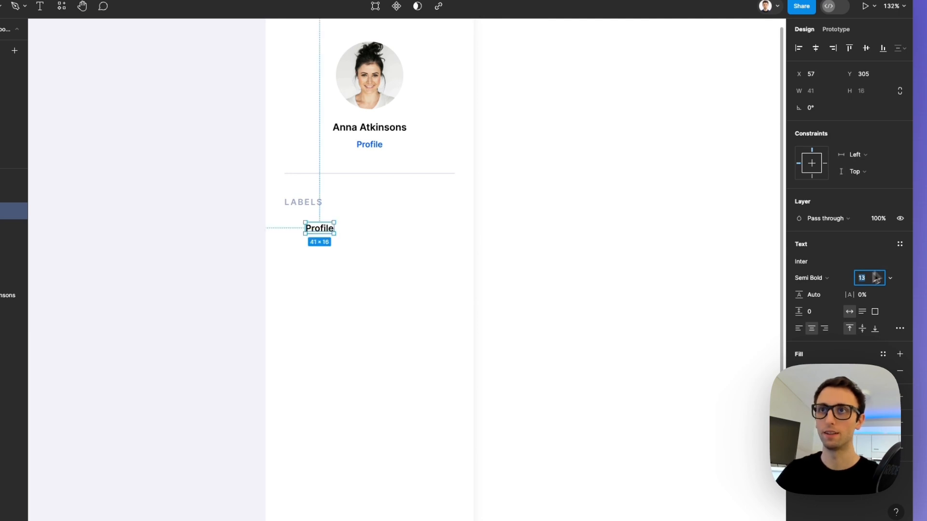
pyautogui.click(566, 242)
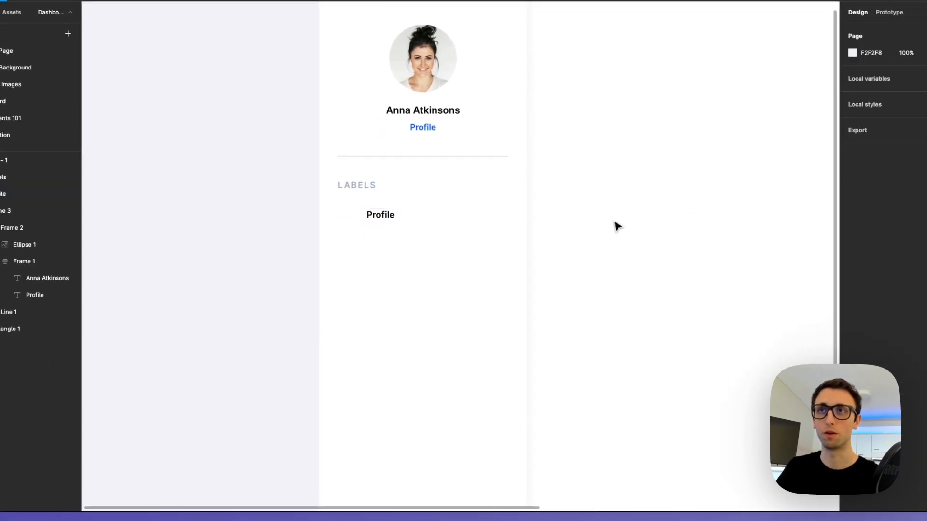
# Paste the copied set of eight icons and place them as a column beneath LABELS, aligned with the heading's left edge.
pyautogui.keyDown('ctrl'); pyautogui.scroll(2, 423, 203); pyautogui.keyUp('ctrl')
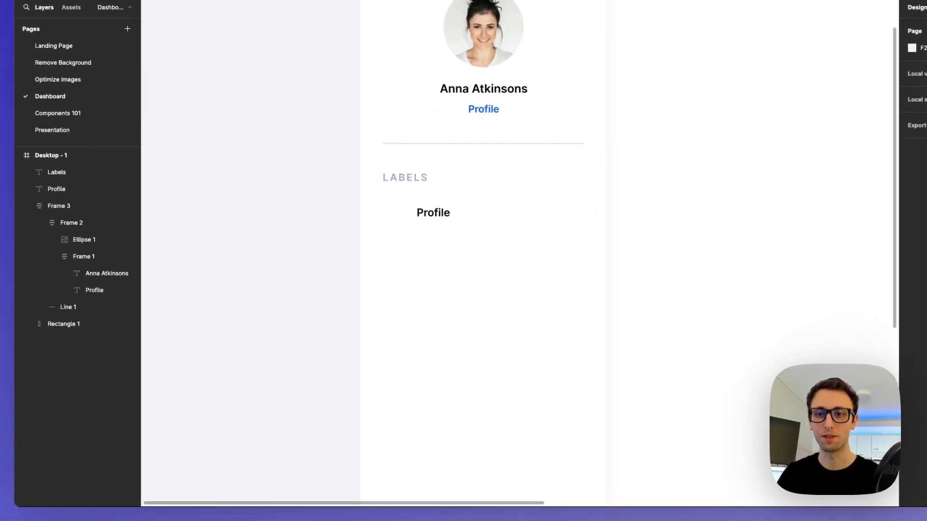
pyautogui.click(434, 215)
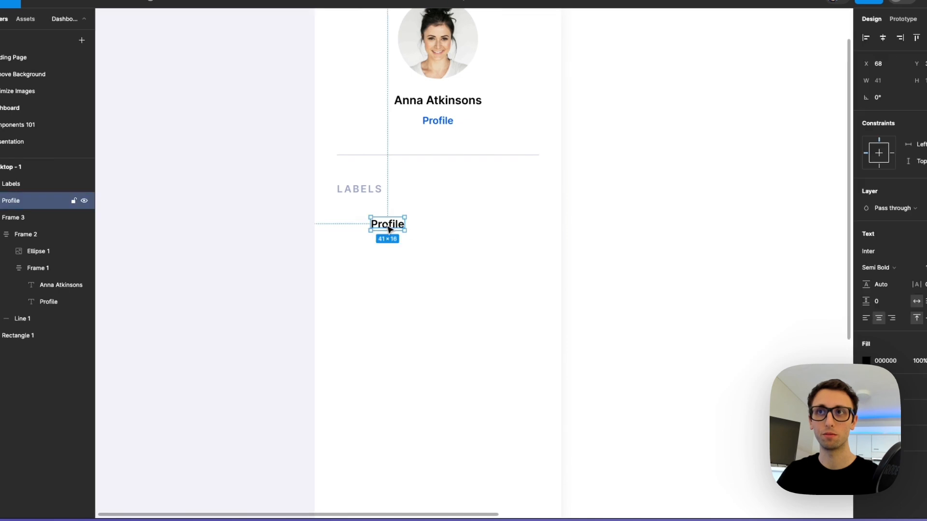
pyautogui.hotkey('ctrl', 'v')
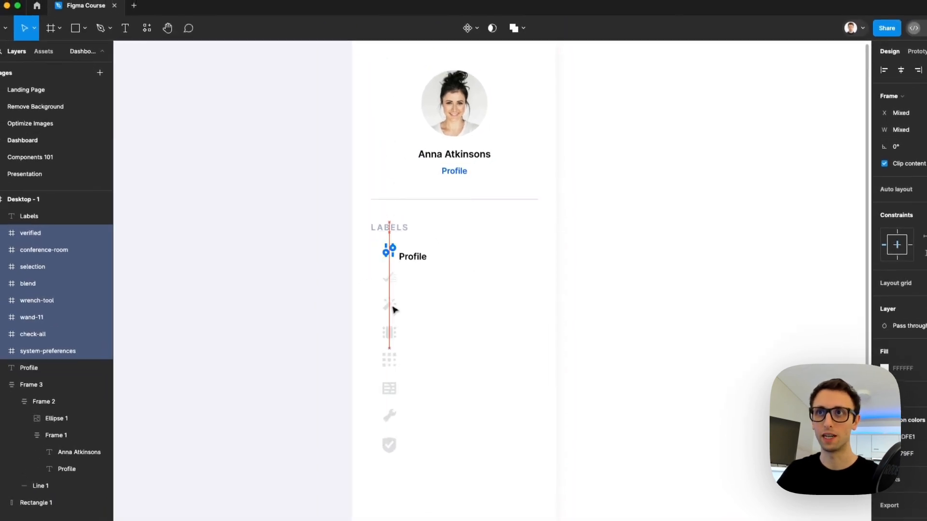
pyautogui.moveTo(395, 309); pyautogui.dragTo(385, 311)
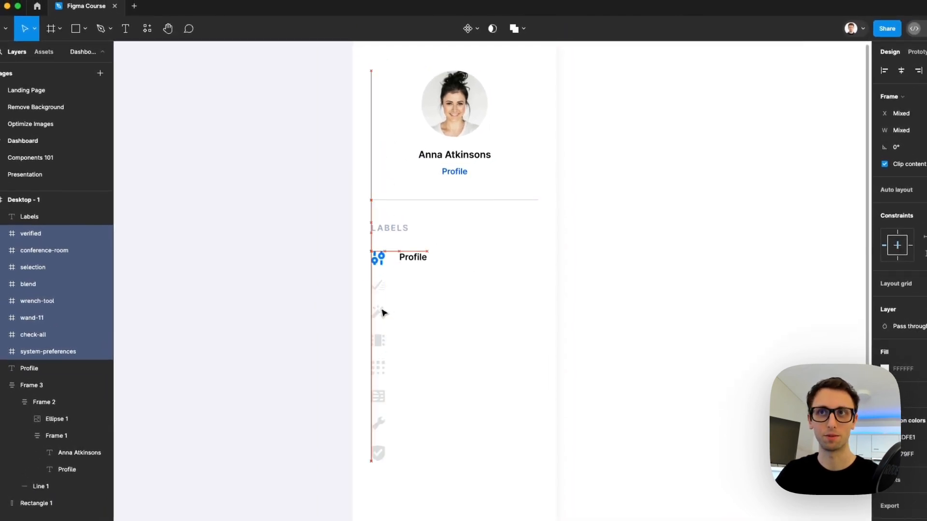
pyautogui.click(331, 288)
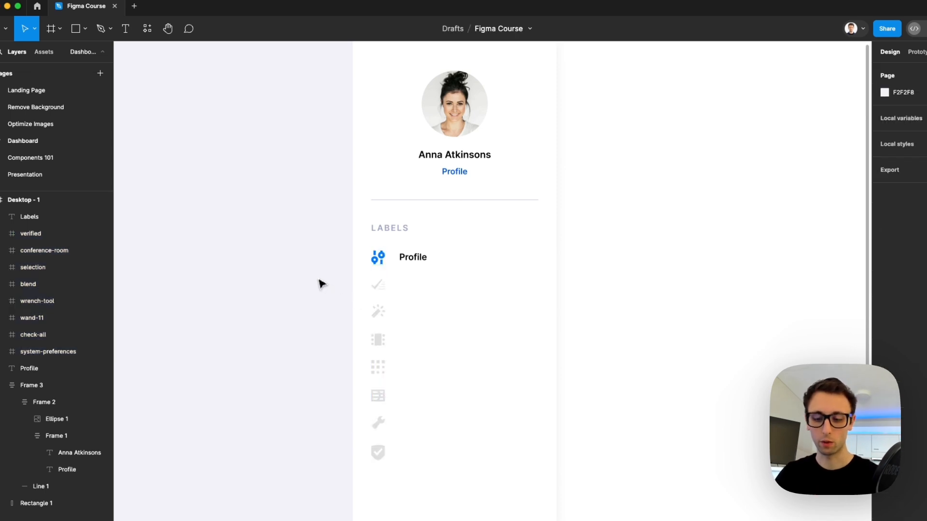
# Switch to the Nucleo icon app and move its window aside so the dashboard's sidebar is uncovered.
pyautogui.press('super+slash')
pyautogui.write('nucleo')
pyautogui.press('Return')
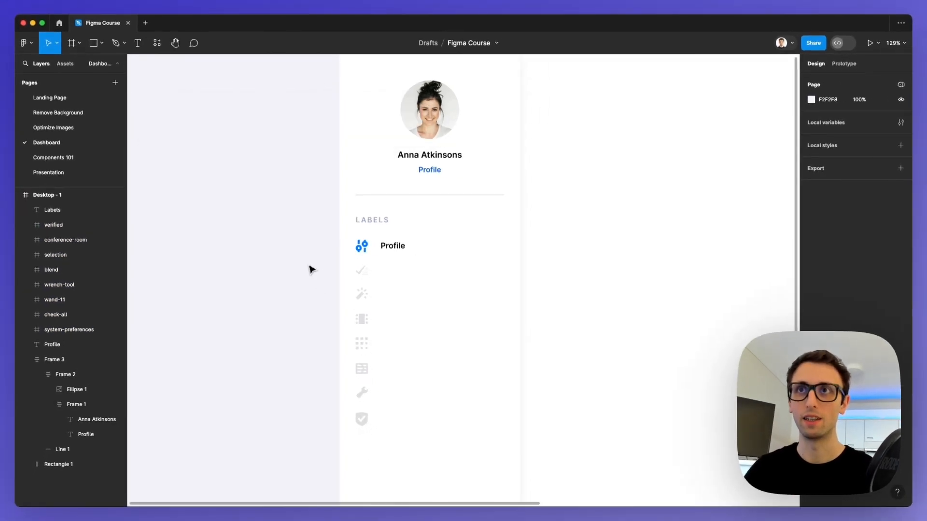
pyautogui.hscroll(-2, 309, 265)
pyautogui.hscroll(1, 309, 265)
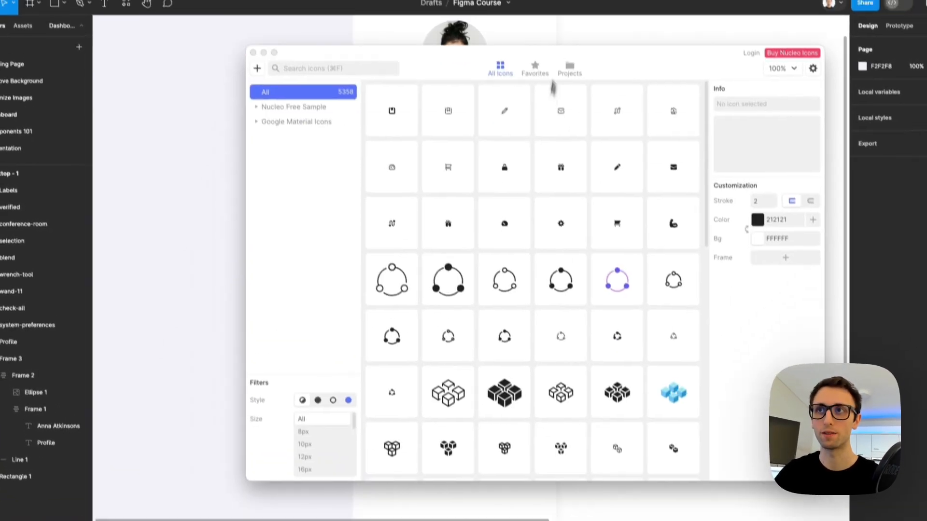
pyautogui.moveTo(549, 62); pyautogui.dragTo(599, 58)
pyautogui.scroll(-3, 226, 211)
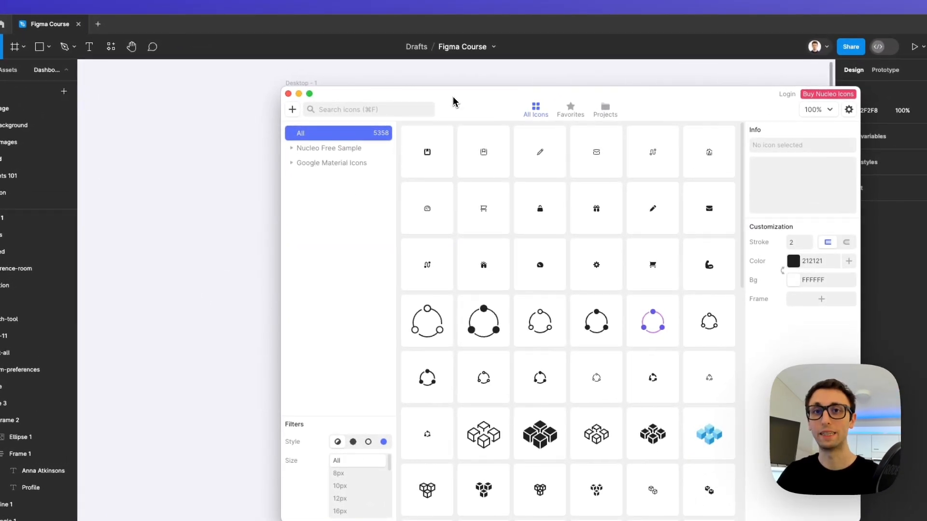
pyautogui.moveTo(454, 101); pyautogui.dragTo(588, 94)
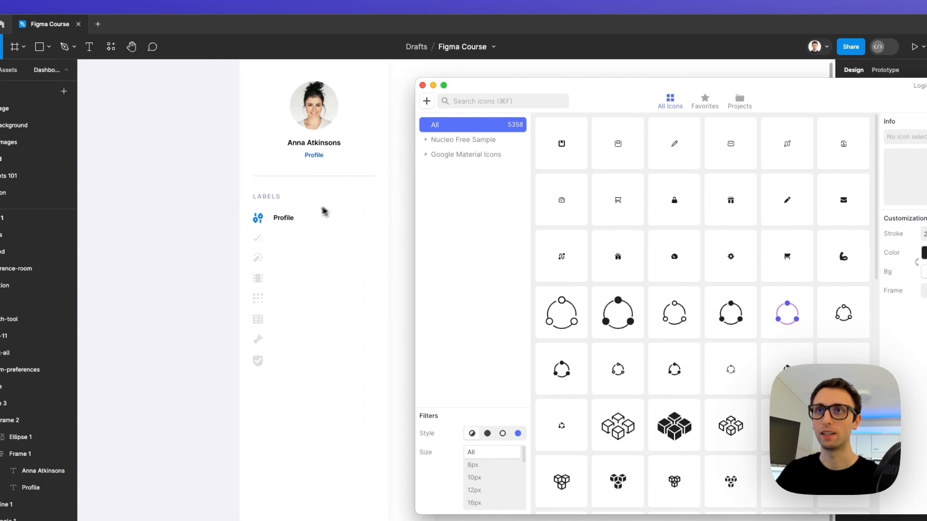
pyautogui.scroll(3, 325, 212)
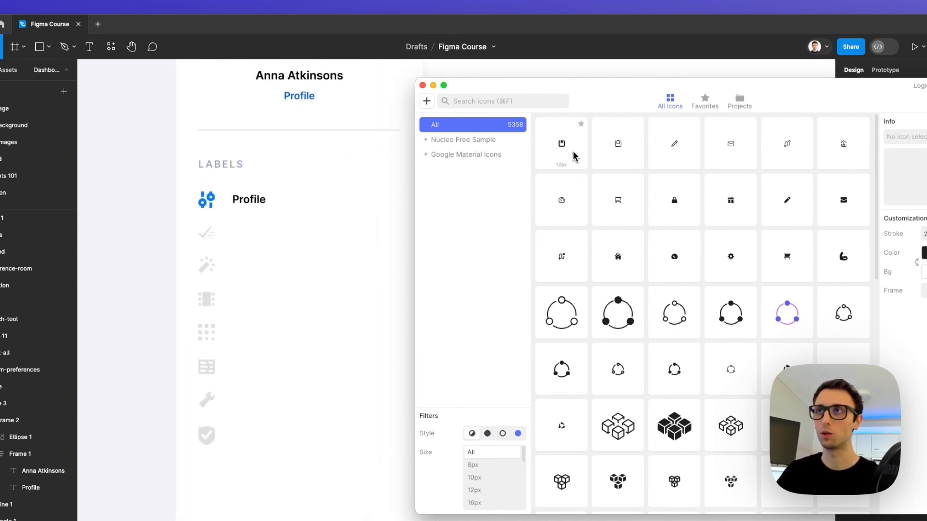
# Search the icon library for "social" and place the 24 × 24 file-shared icon in the sidebar beside the icon column.
pyautogui.click(471, 101)
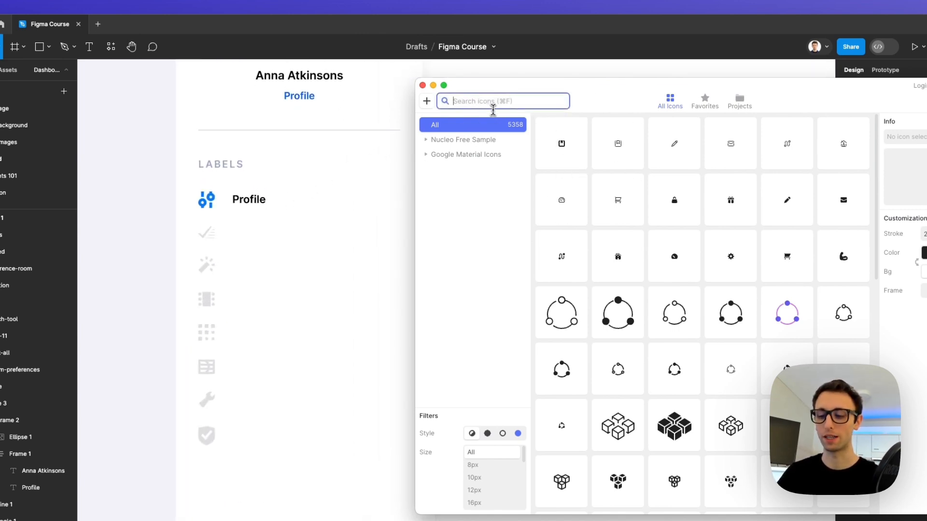
pyautogui.write('social')
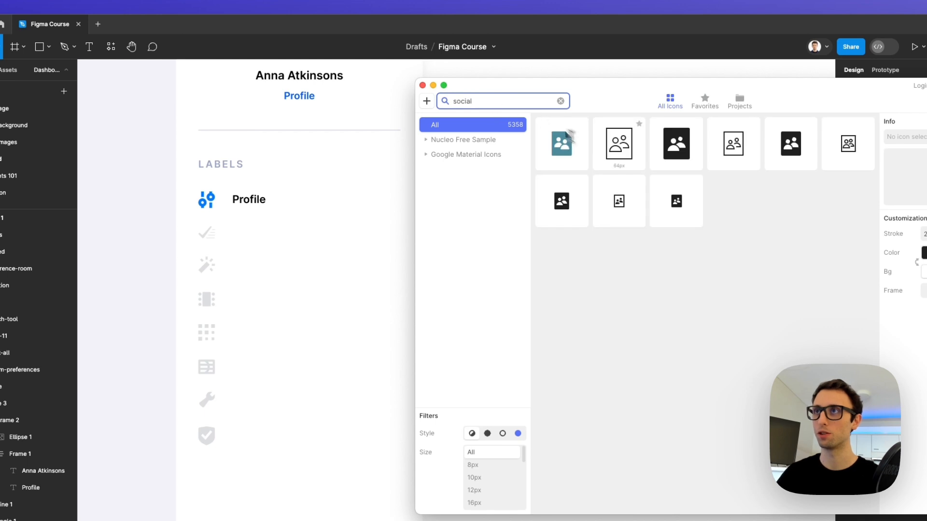
pyautogui.moveTo(664, 198); pyautogui.dragTo(342, 268)
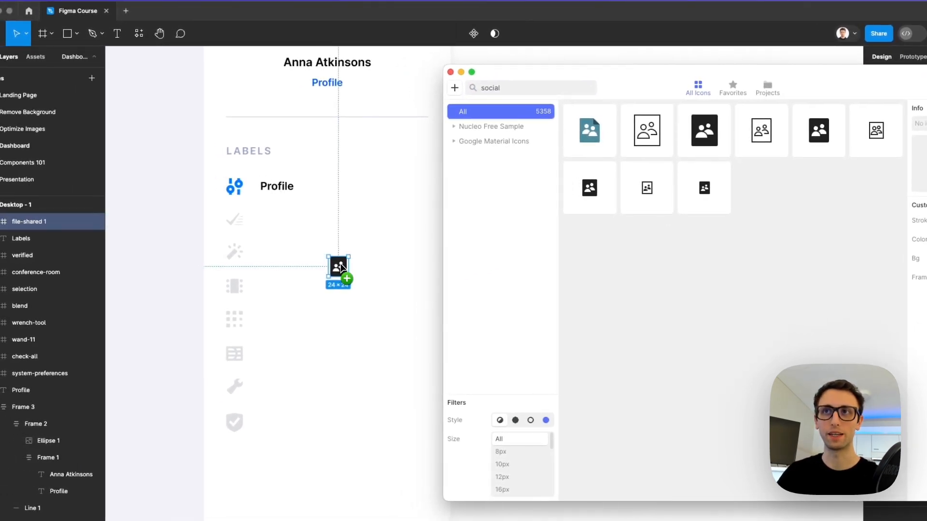
# Minimize the Nucleo window and delete the file-shared icon from the sidebar.
pyautogui.click(460, 72)
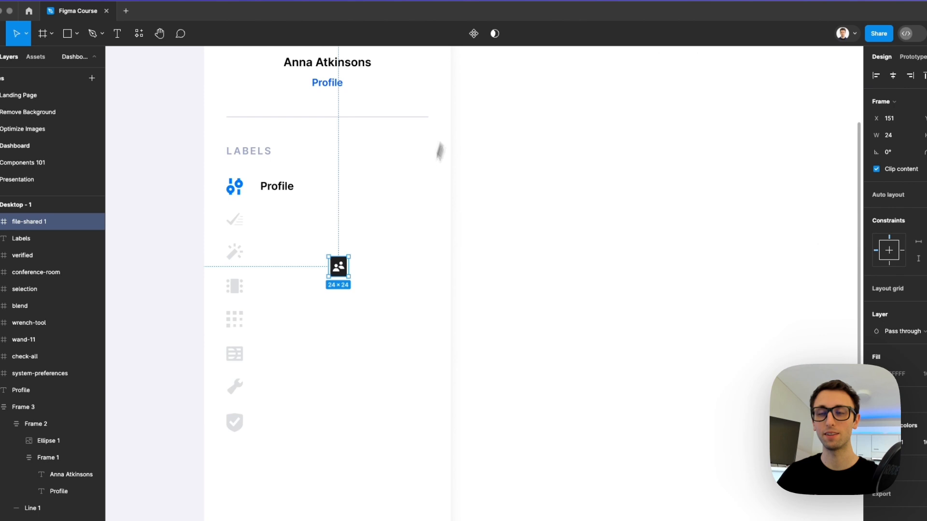
pyautogui.click(333, 285)
pyautogui.press('Delete')
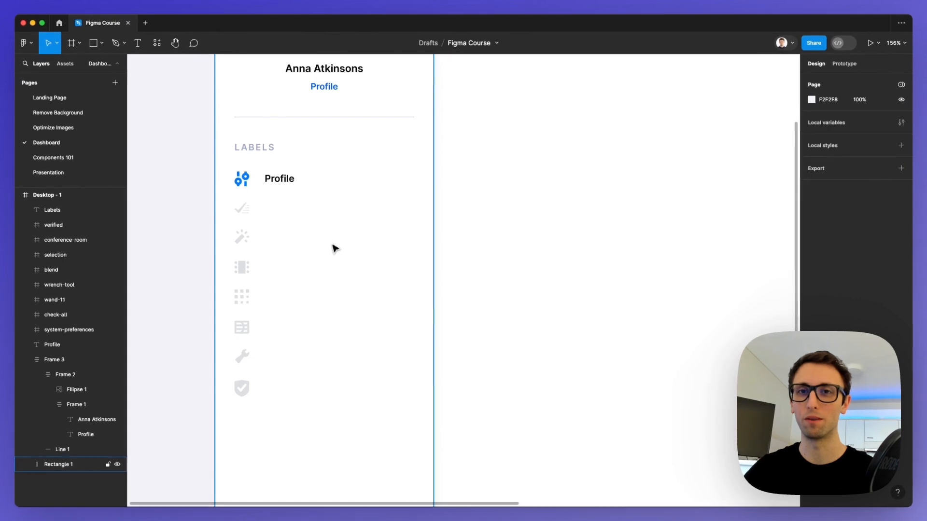
# Try enlarging the blue system-preferences icon with the Scale tool, then undo the scaling and deselect it.
pyautogui.scroll(5, 336, 249)
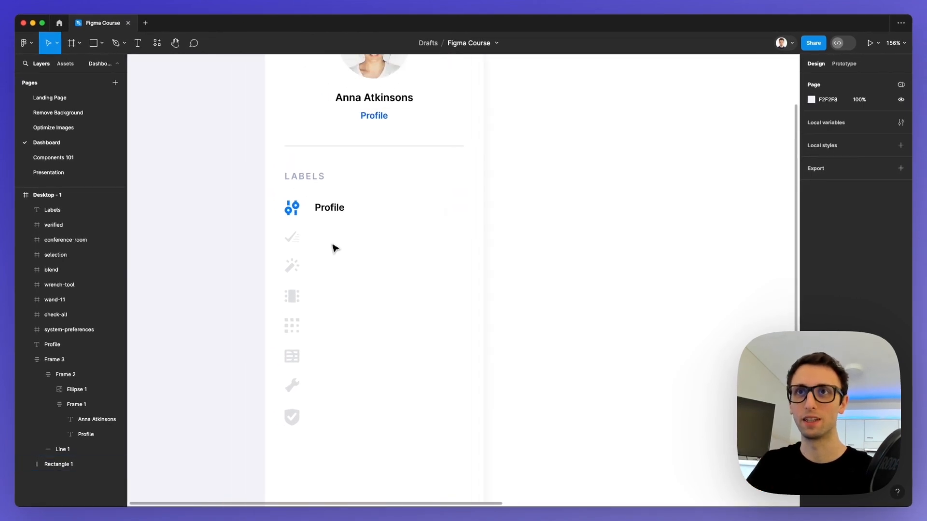
pyautogui.click(287, 202)
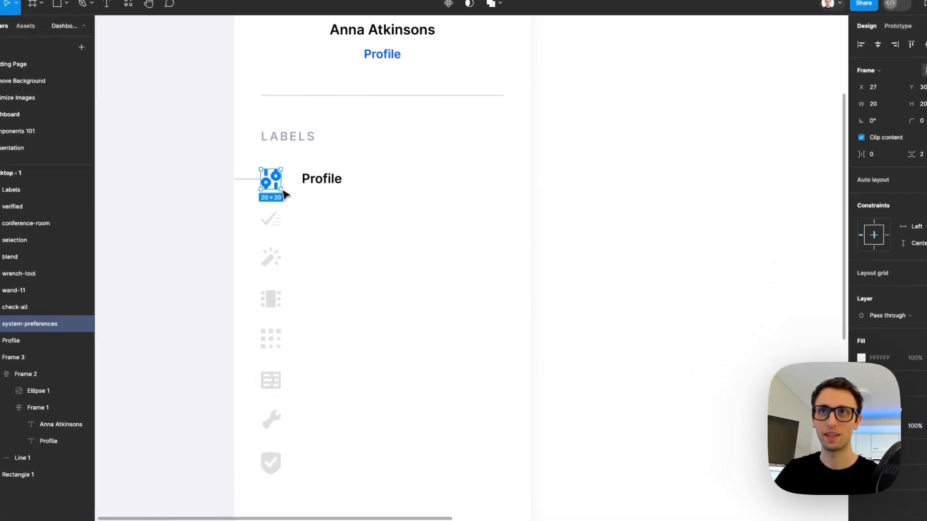
pyautogui.press('k')
pyautogui.moveTo(294, 210); pyautogui.dragTo(534, 355)
pyautogui.hotkey('ctrl', 'z')
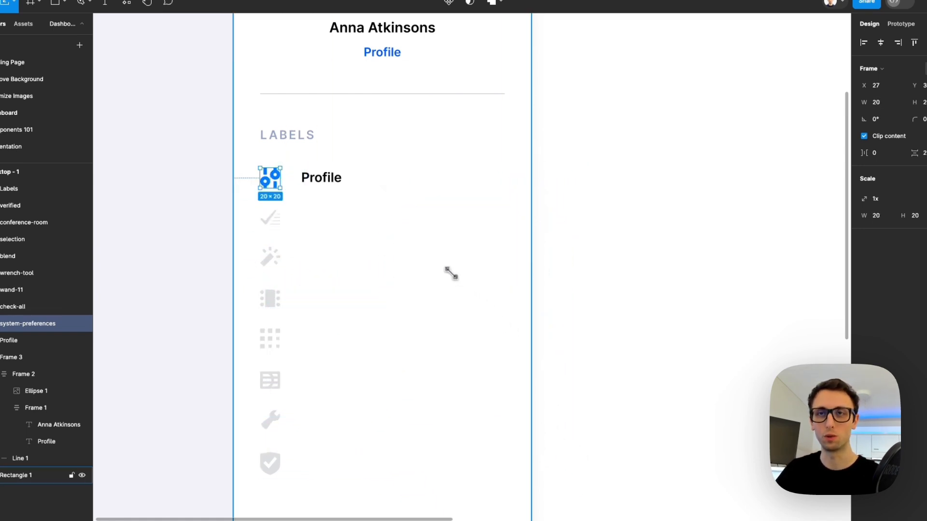
pyautogui.click(220, 194)
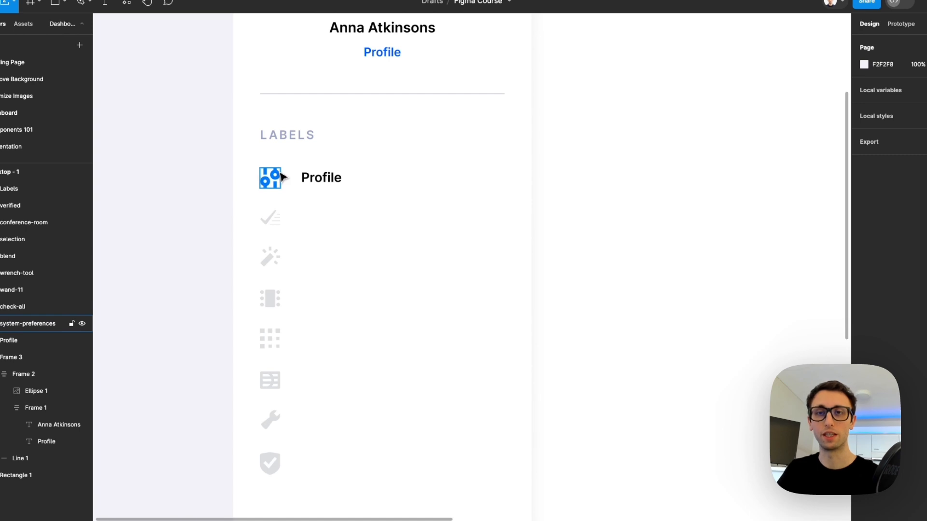
# Set the black Profile label beside the blue icon to font size 14 and Medium weight.
pyautogui.click(311, 185)
pyautogui.press('v')
pyautogui.scroll(-2, 543, 222)
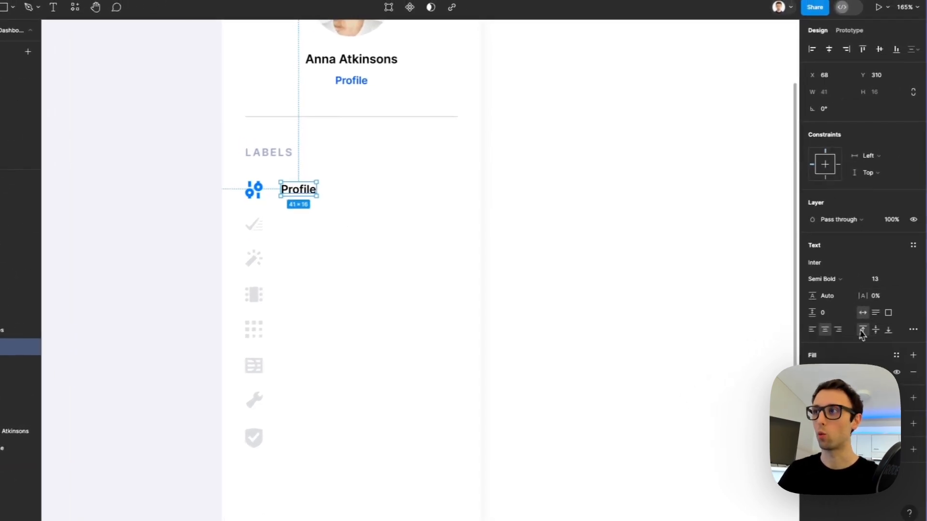
pyautogui.click(876, 280)
pyautogui.press('Up')
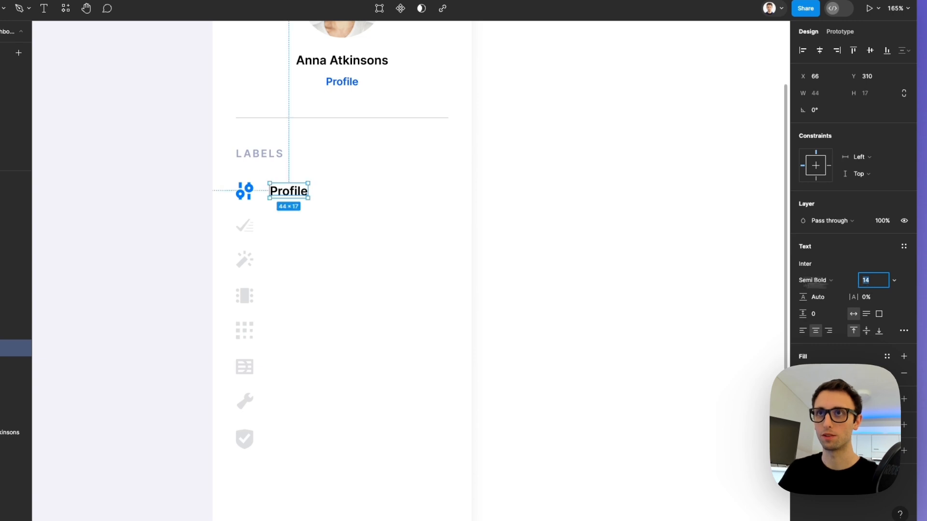
pyautogui.click(826, 280)
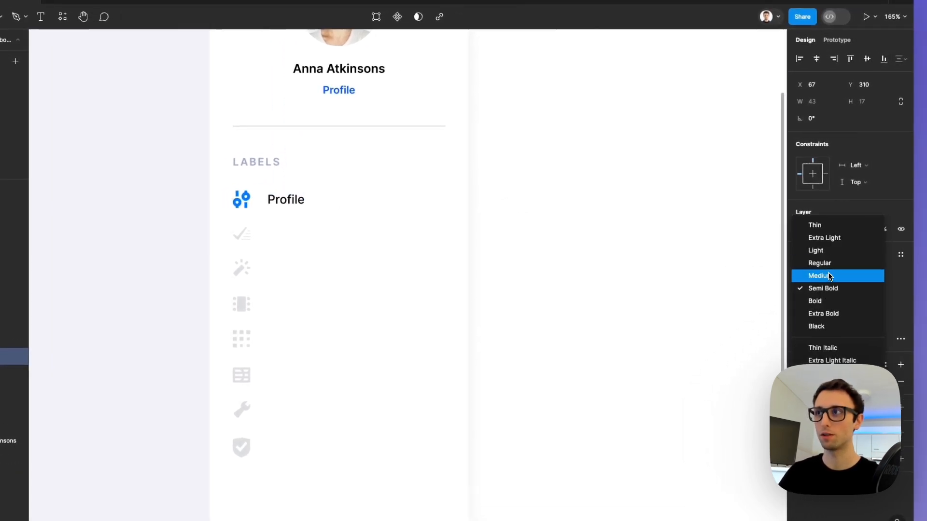
pyautogui.click(827, 274)
# Set the black Profile label's font size to 13 and move it closer to the blue icon, to X 61.
pyautogui.click(881, 293)
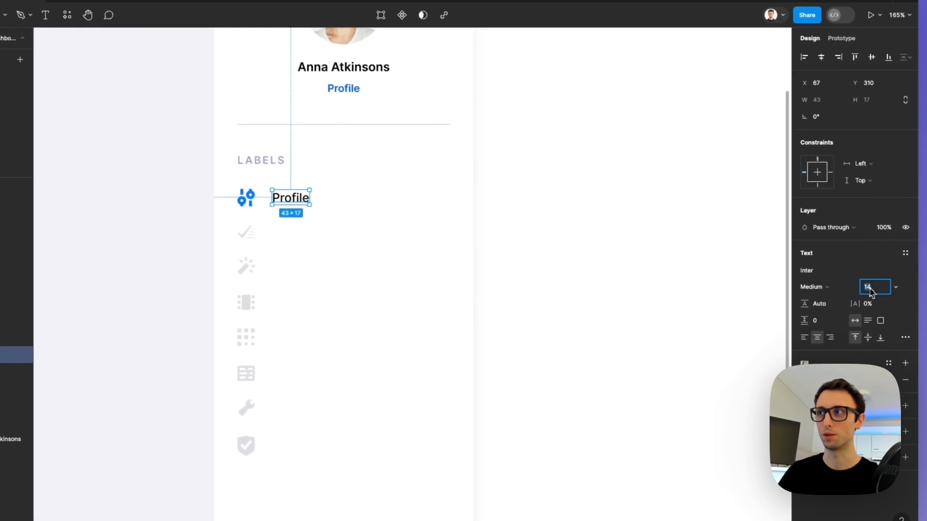
pyautogui.press('Down')
pyautogui.press('Down')
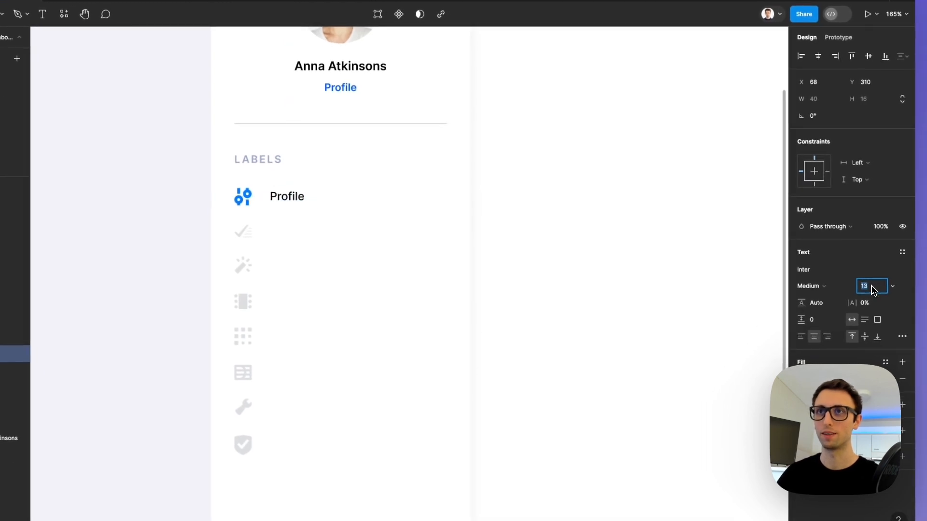
pyautogui.moveTo(287, 198); pyautogui.dragTo(281, 199)
pyautogui.scroll(-3, 281, 199)
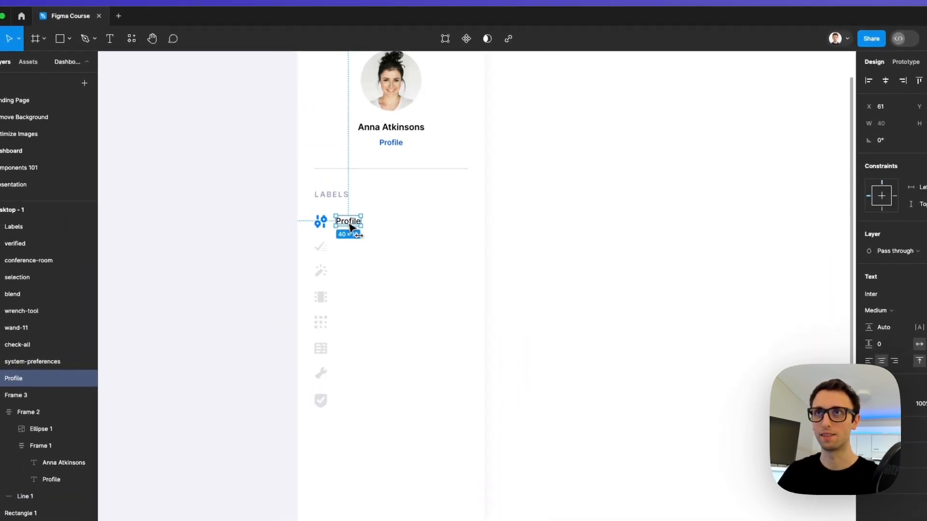
# Duplicate the Profile label seven times straight down at 40 px intervals, giving each remaining icon its own label.
pyautogui.scroll(-1, 351, 227)
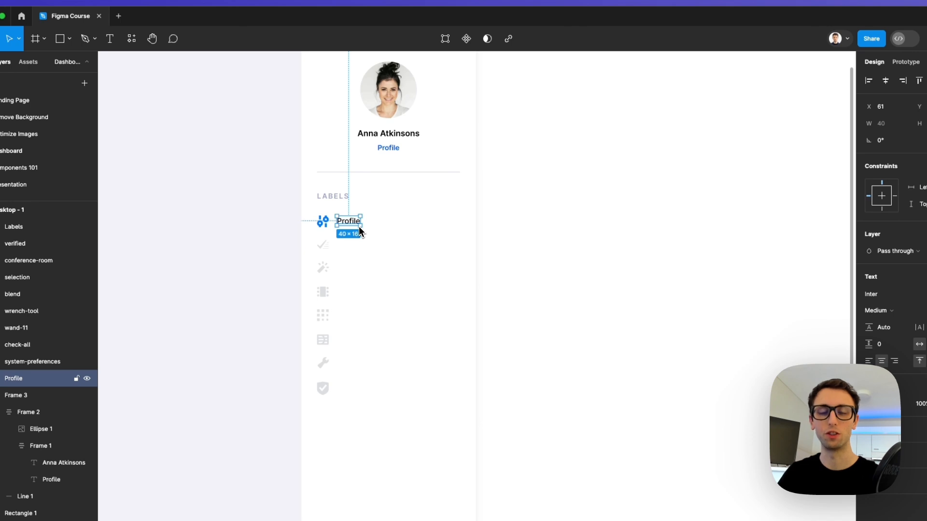
pyautogui.keyDown('alt'); pyautogui.moveTo(348, 221); pyautogui.dragTo(351, 231); pyautogui.keyUp('alt')
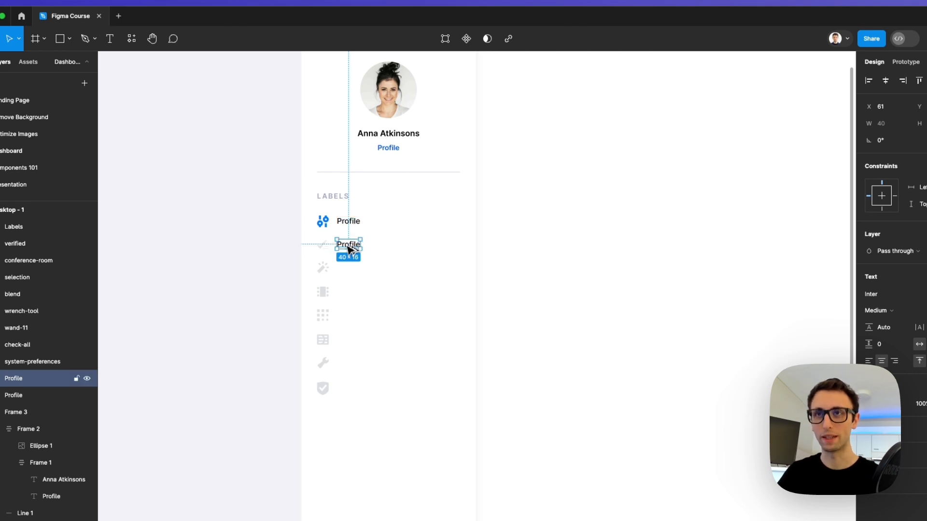
pyautogui.press('super+d')
pyautogui.press('super+d')
pyautogui.press('super+d')
pyautogui.press('super+d')
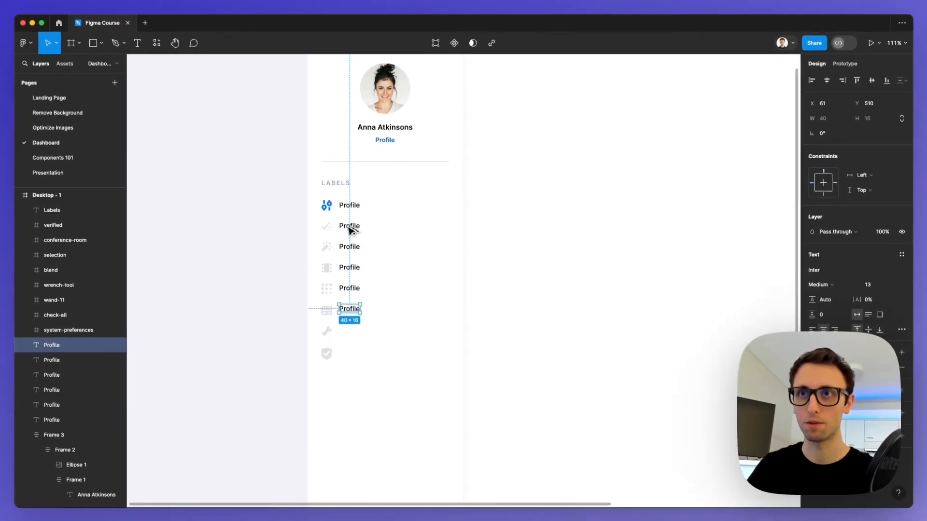
pyautogui.press('super+d')
pyautogui.press('super+d')
pyautogui.scroll(3, 345, 340)
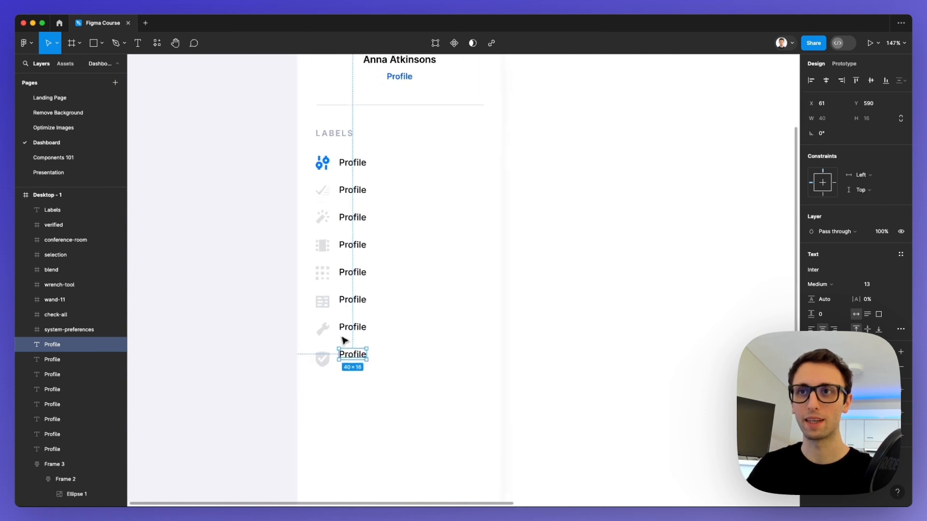
# Move the last Profile label down to Y 595 to line up with the shield icon.
pyautogui.scroll(1, 345, 341)
pyautogui.press('Down')
pyautogui.press('Down')
pyautogui.press('Down')
pyautogui.press('Down')
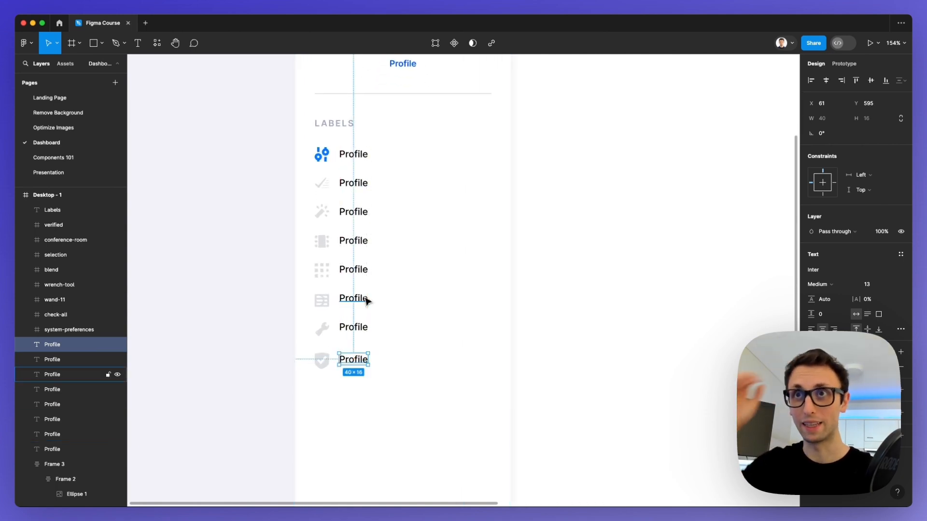
# Distribute the vertical spacing of all eight Profile labels evenly along the icon column.
pyautogui.moveTo(554, 140); pyautogui.dragTo(332, 400)
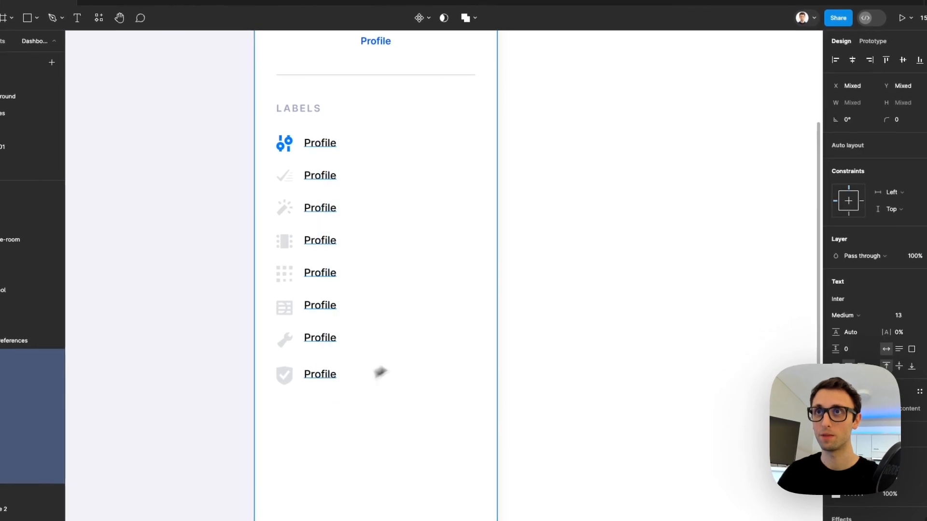
pyautogui.click(926, 60)
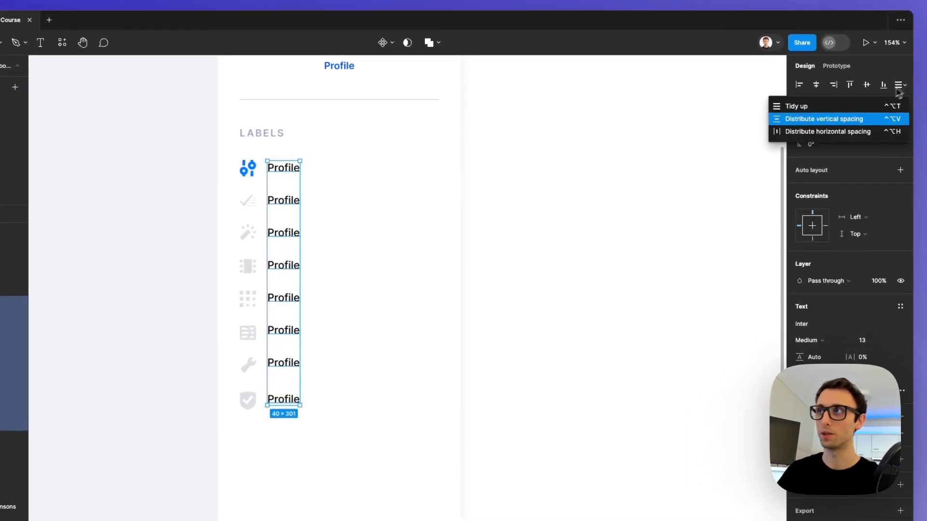
pyautogui.click(802, 127)
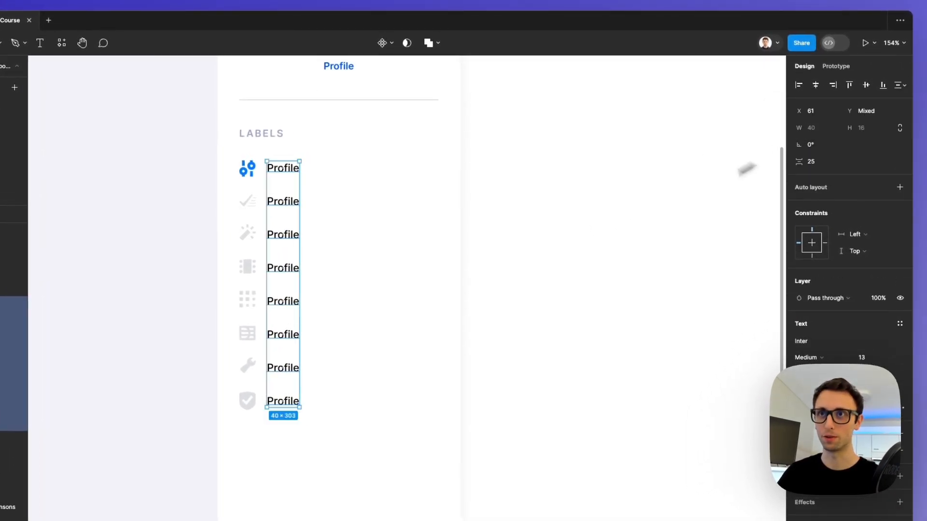
pyautogui.click(502, 252)
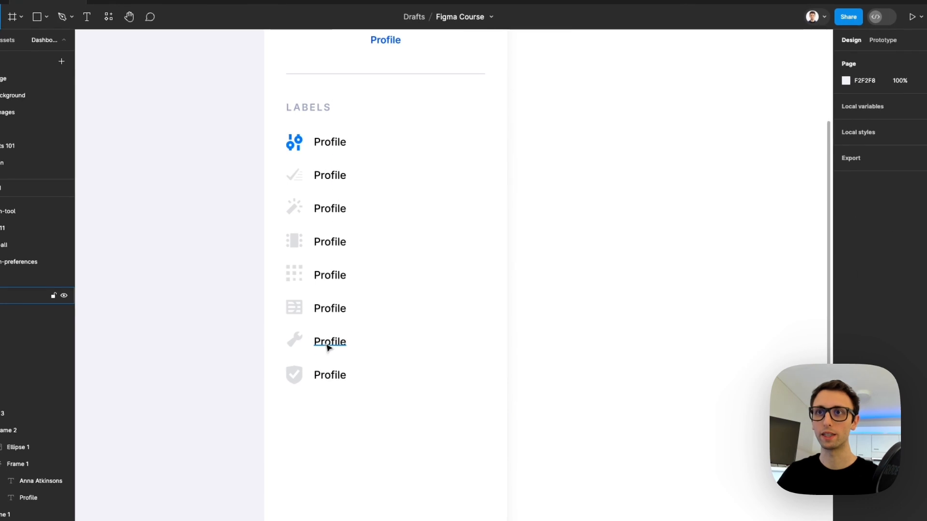
# Nudge the Profile label beside the wrench icon up slightly to line up with its icon.
pyautogui.click(329, 344)
pyautogui.click(330, 175)
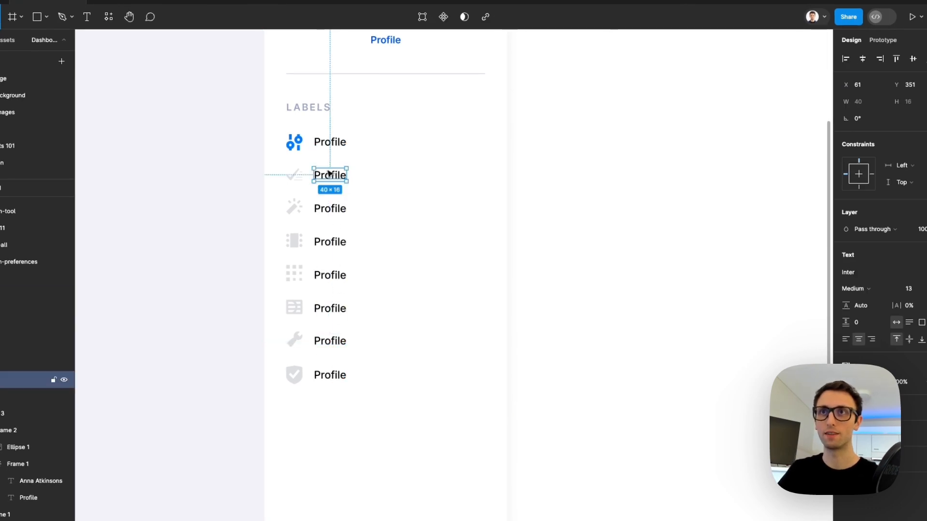
pyautogui.doubleClick(329, 175)
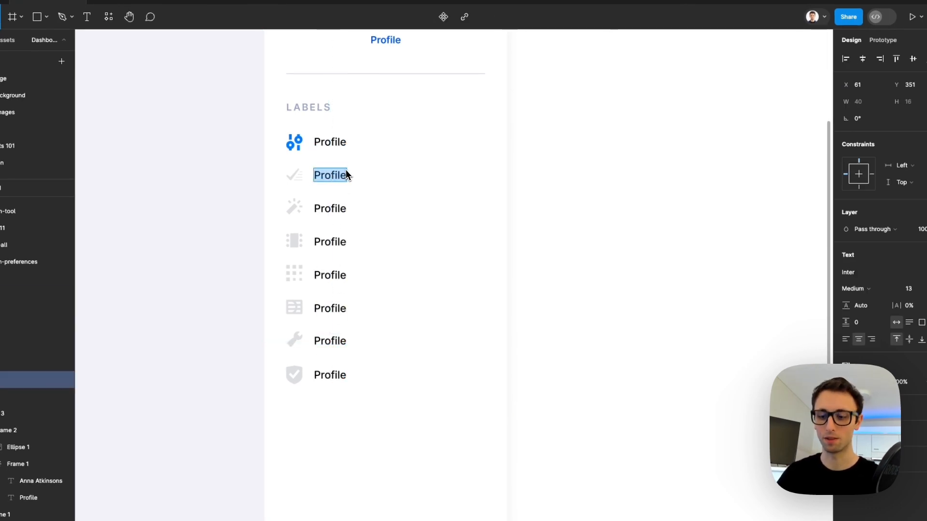
pyautogui.write('Sent')
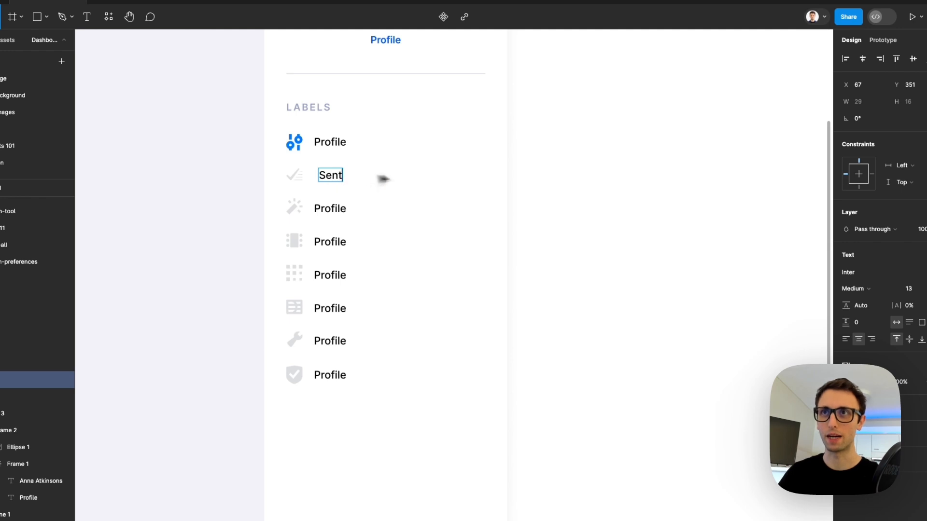
pyautogui.press('Escape')
# Left-align the text of all eight Profile labels in the LABELS section.
pyautogui.moveTo(560, 136); pyautogui.dragTo(364, 366)
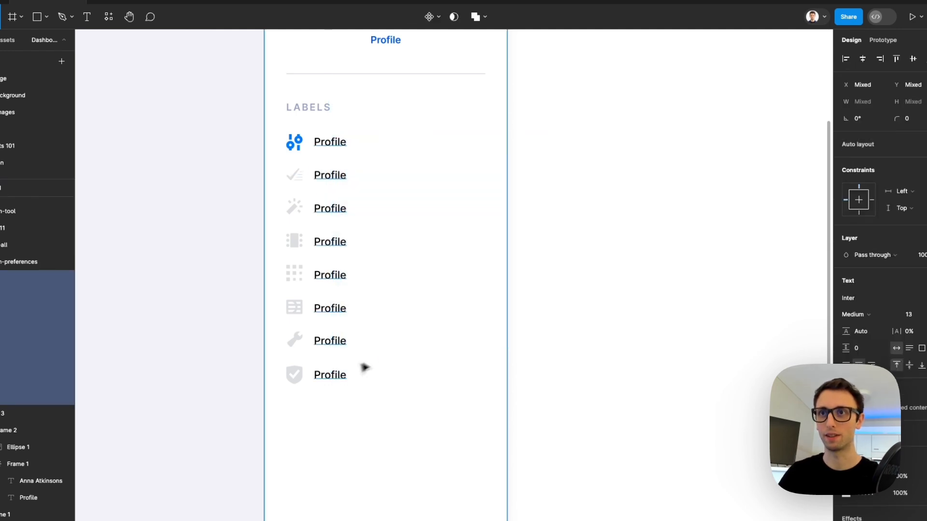
pyautogui.click(846, 365)
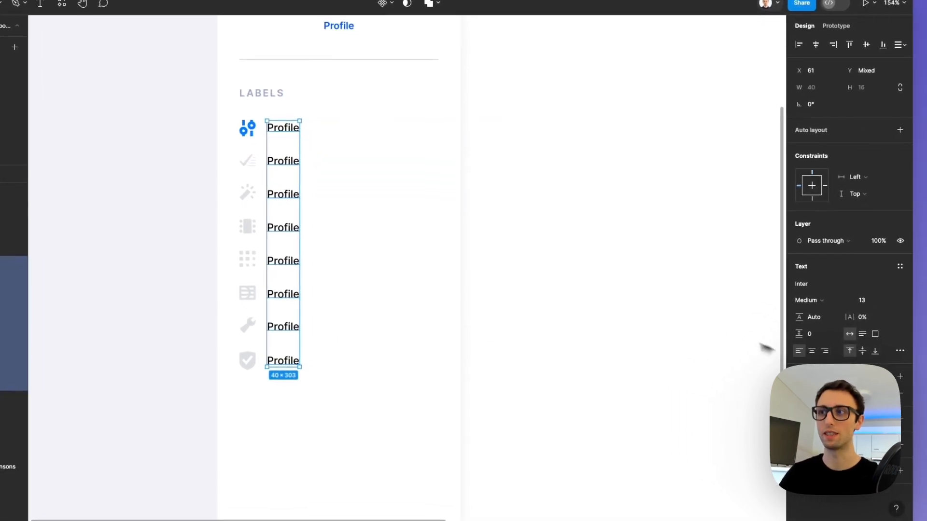
pyautogui.click(782, 348)
# Rename the second to fifth labels in the LABELS list as Sent, Drafts, Deleted and Favourites.
pyautogui.doubleClick(300, 168)
pyautogui.write('Sent')
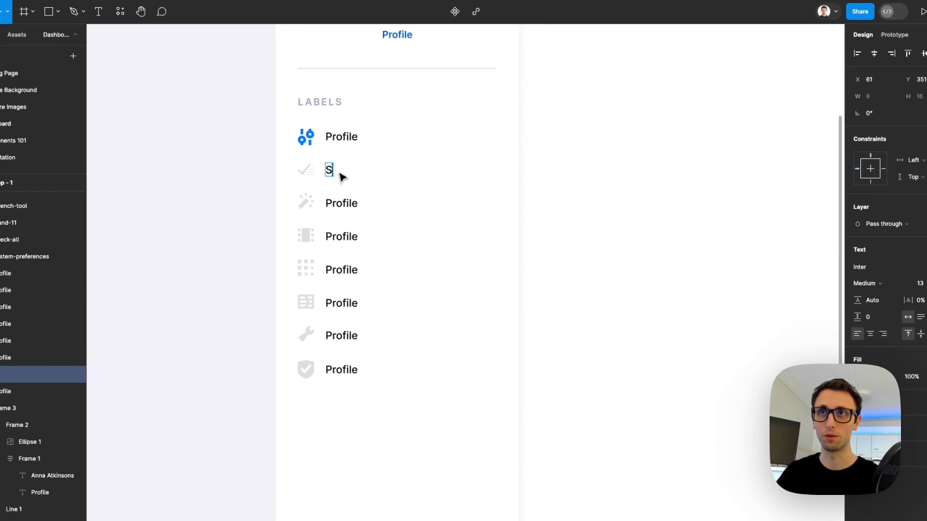
pyautogui.doubleClick(342, 203)
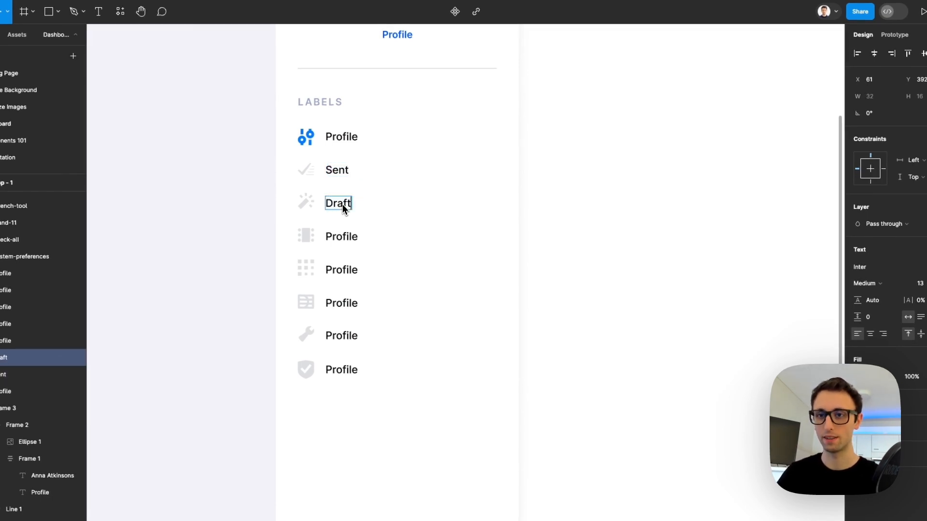
pyautogui.click(332, 236)
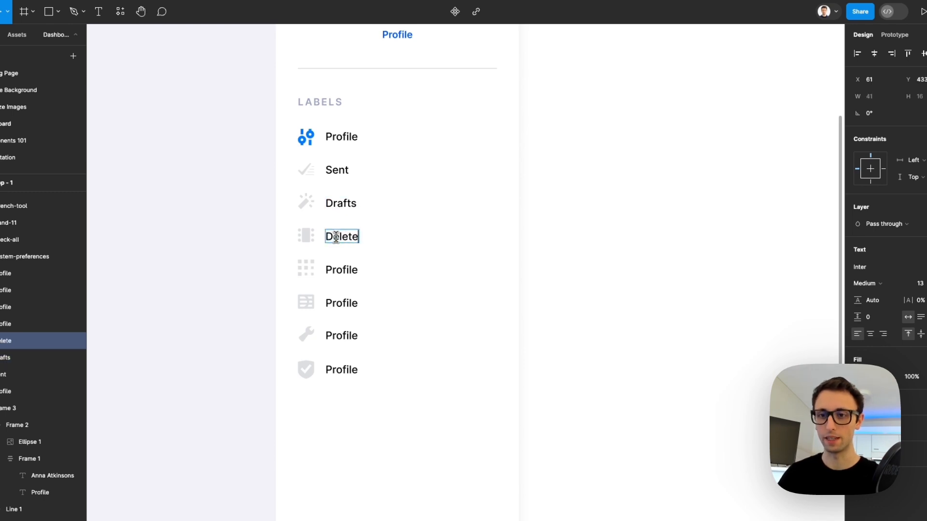
pyautogui.doubleClick(333, 272)
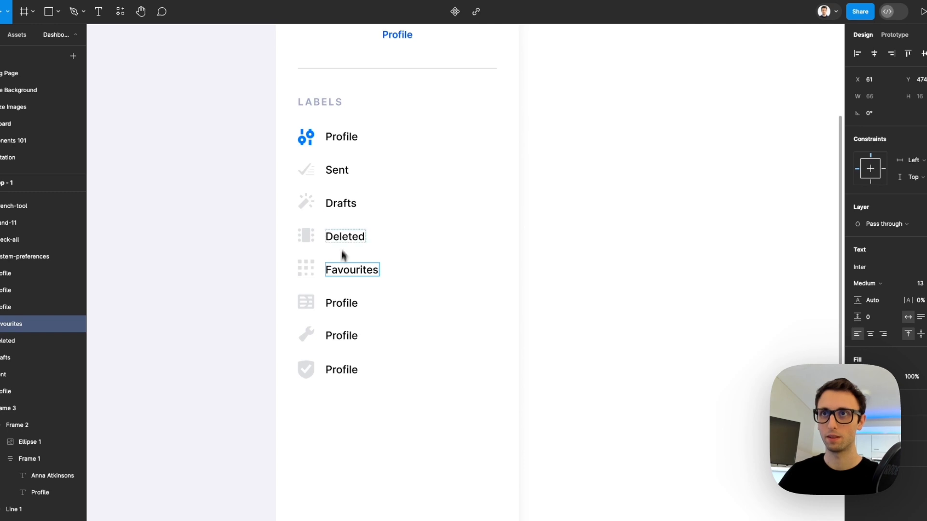
# Copy the Sent and Deleted wording into the sixth and seventh labels of the list.
pyautogui.doubleClick(337, 173)
pyautogui.click(337, 305)
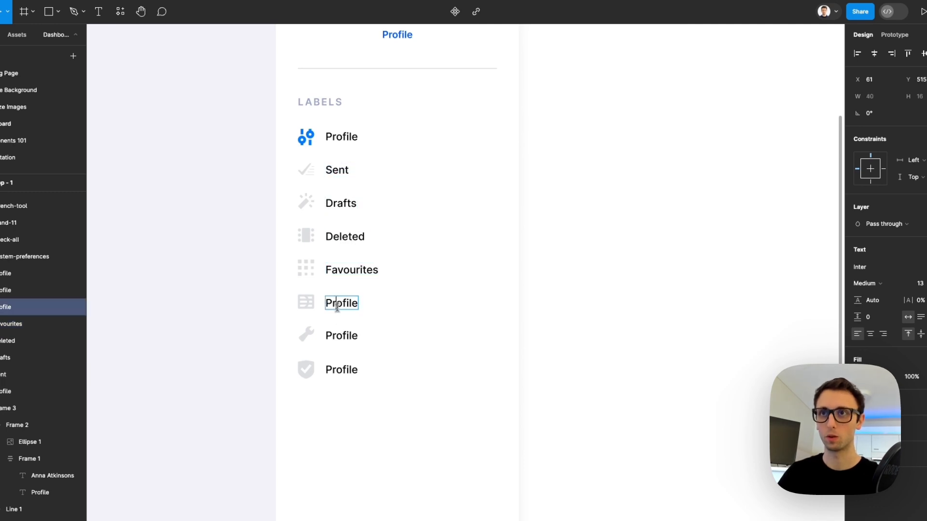
pyautogui.doubleClick(342, 235)
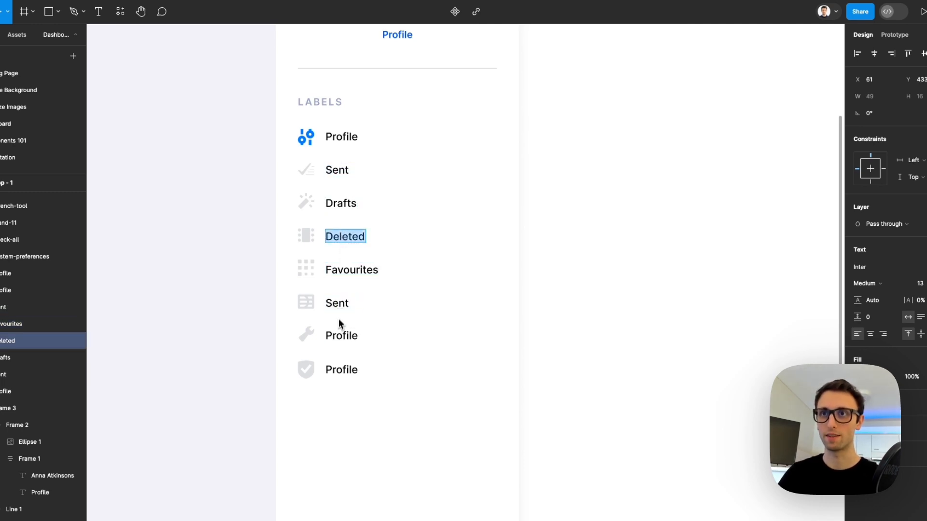
pyautogui.doubleClick(341, 335)
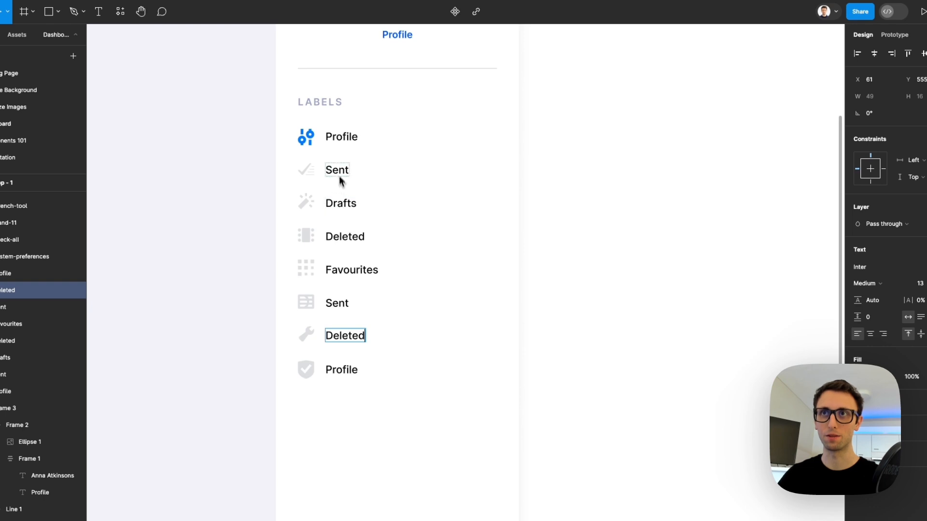
pyautogui.click(341, 139)
pyautogui.click(598, 306)
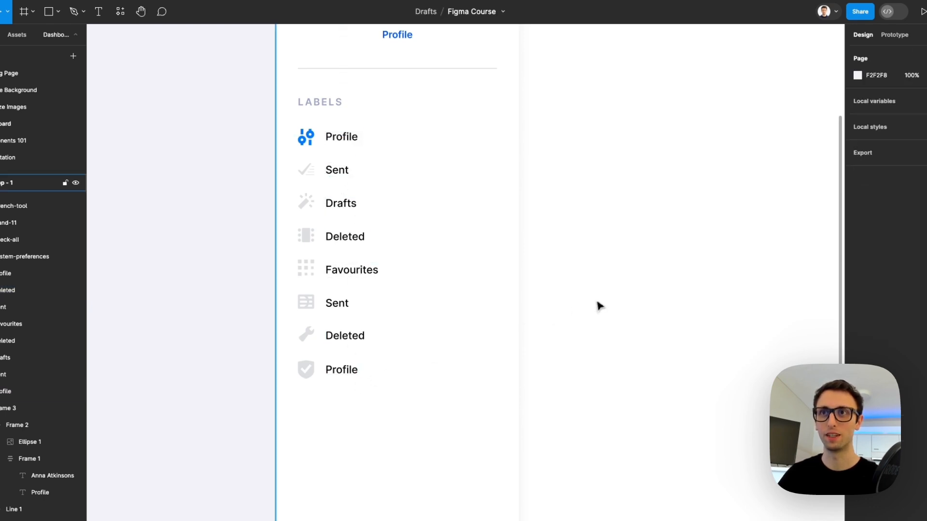
# Wrap the first Profile label and the Sent label below it, each with its icon, in separate auto layout frames.
pyautogui.scroll(-3, 577, 311)
pyautogui.hscroll(2, 573, 313)
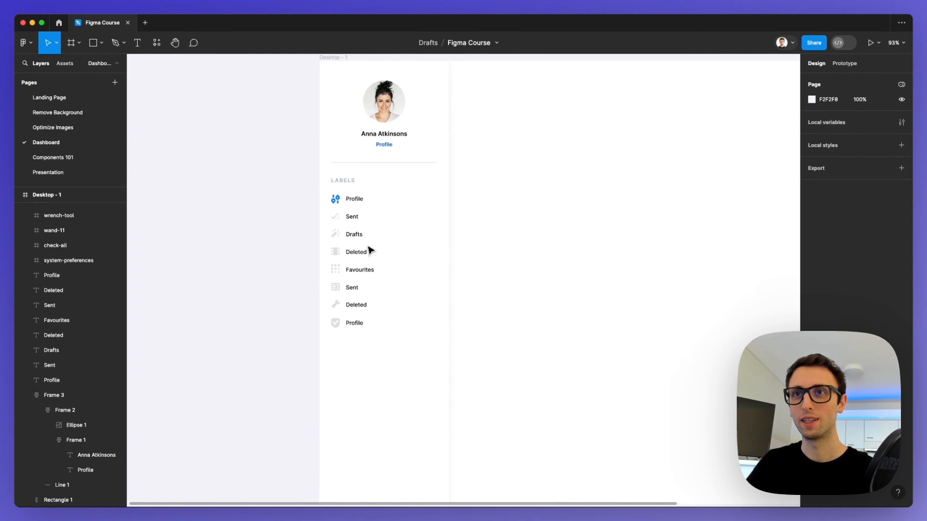
pyautogui.scroll(-1, 370, 250)
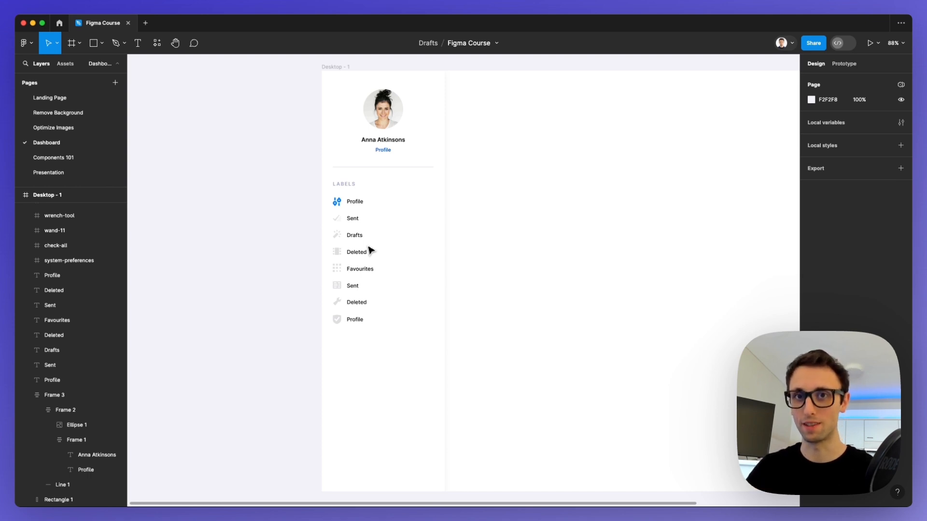
pyautogui.hscroll(-2, 376, 249)
pyautogui.scroll(-2, 429, 258)
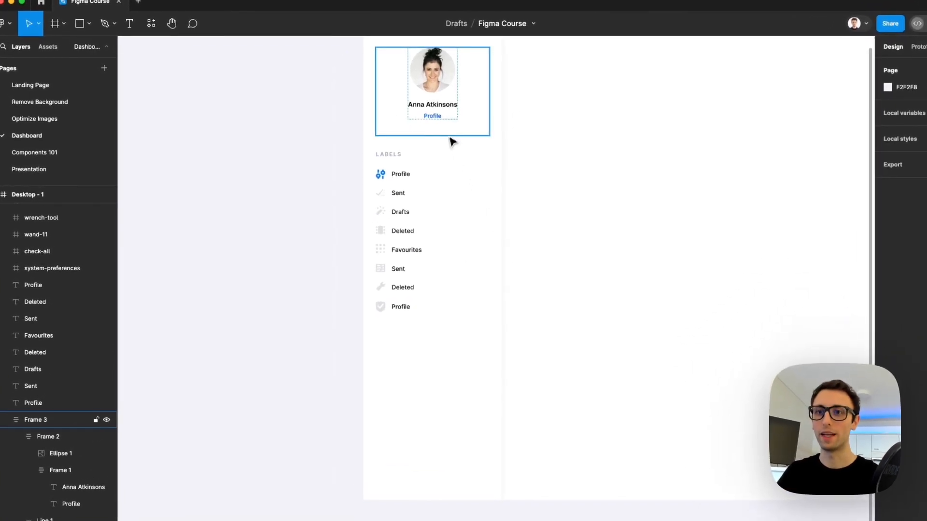
pyautogui.scroll(3, 408, 177)
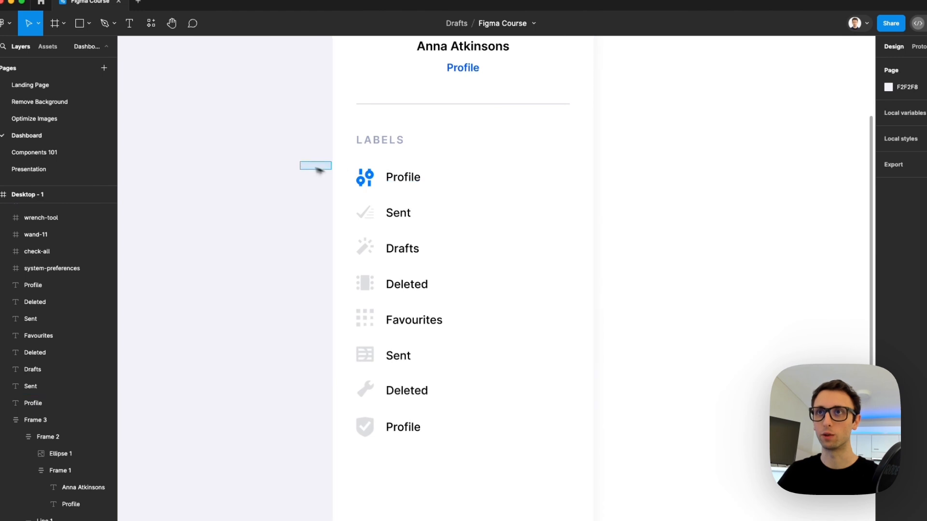
pyautogui.moveTo(318, 170); pyautogui.dragTo(429, 191)
pyautogui.hotkey('shift', 'a')
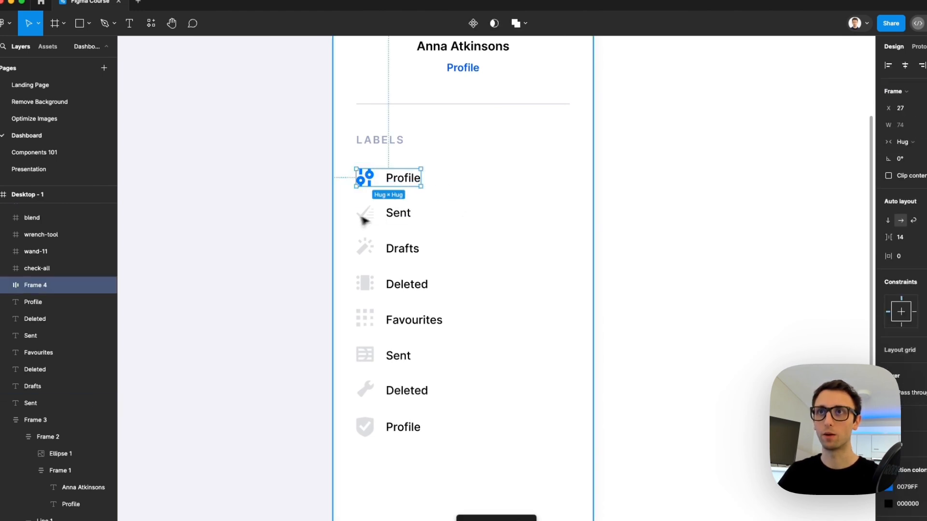
pyautogui.moveTo(338, 203); pyautogui.dragTo(449, 235)
pyautogui.hotkey('shift', 'a')
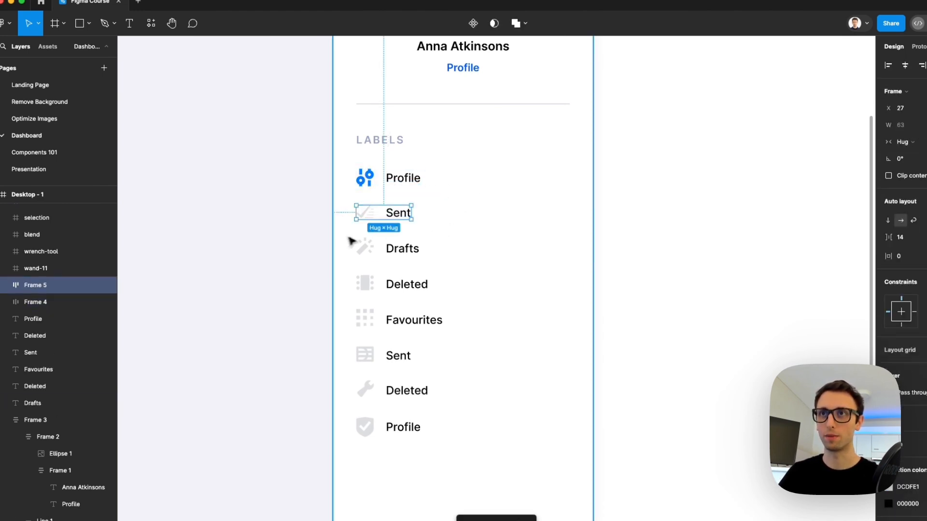
# Lock the white sidebar background rectangle so it stays out of selections.
pyautogui.click(470, 236)
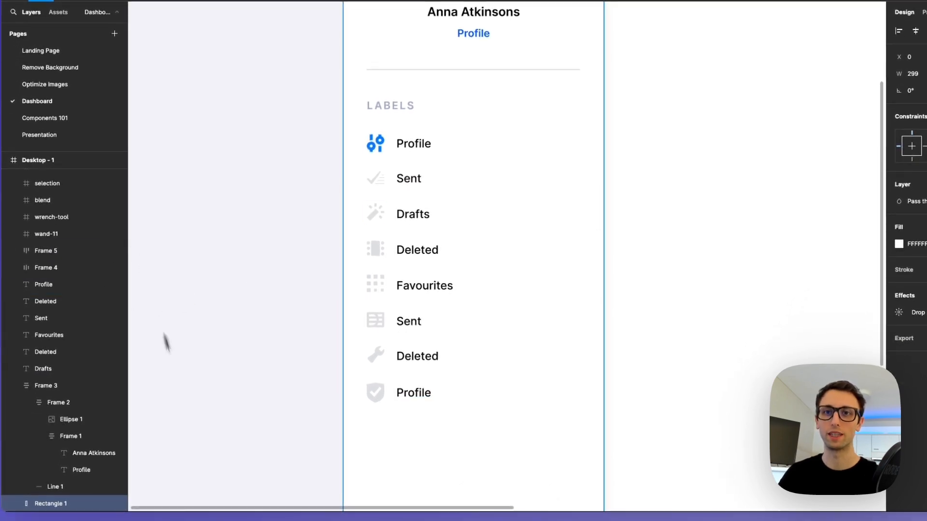
pyautogui.rightClick(491, 279)
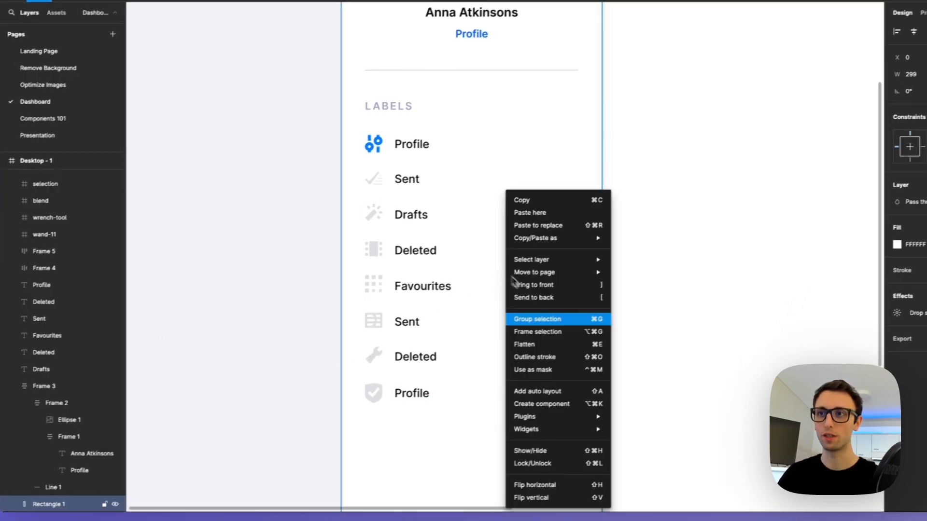
pyautogui.click(504, 477)
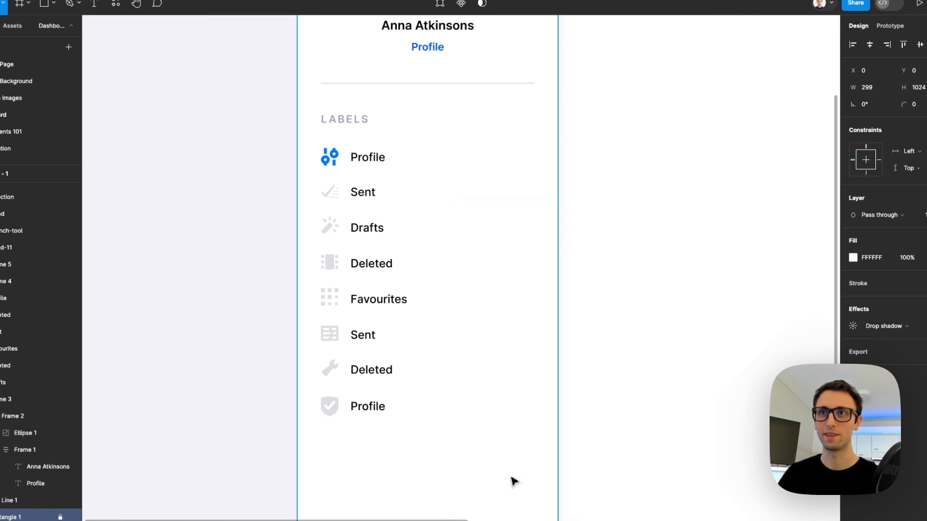
pyautogui.click(630, 213)
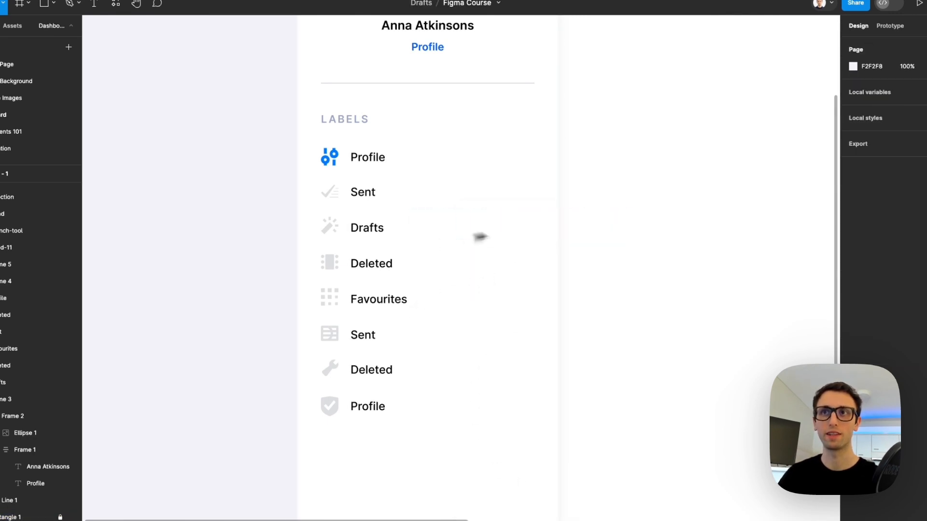
# Wrap each of the six remaining icon-and-label pairs, from Drafts down to the last Profile, in its own auto layout frame.
pyautogui.moveTo(573, 211); pyautogui.dragTo(447, 289)
pyautogui.hotkey('shift', 'a')
pyautogui.hotkey('shift', 'a')
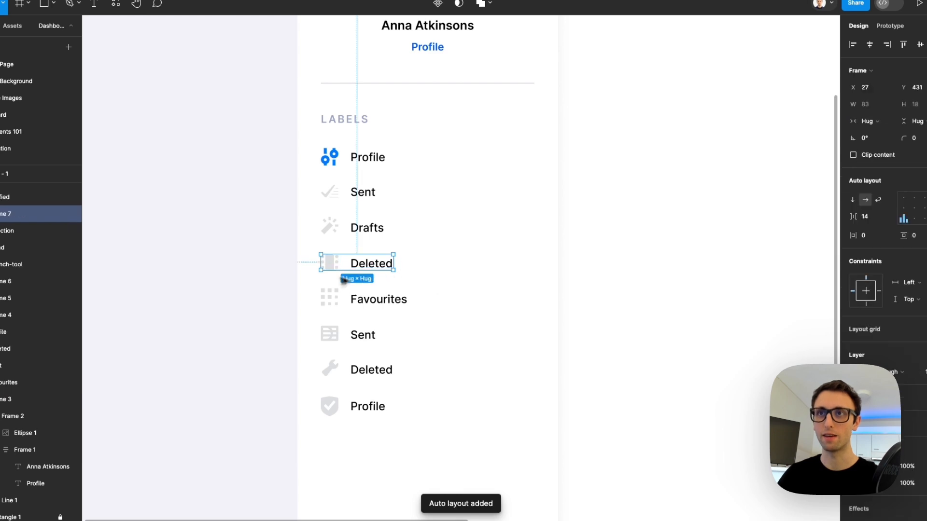
pyautogui.moveTo(297, 275); pyautogui.dragTo(462, 319)
pyautogui.hotkey('shift', 'a')
pyautogui.moveTo(295, 315); pyautogui.dragTo(439, 356)
pyautogui.hotkey('shift', 'a')
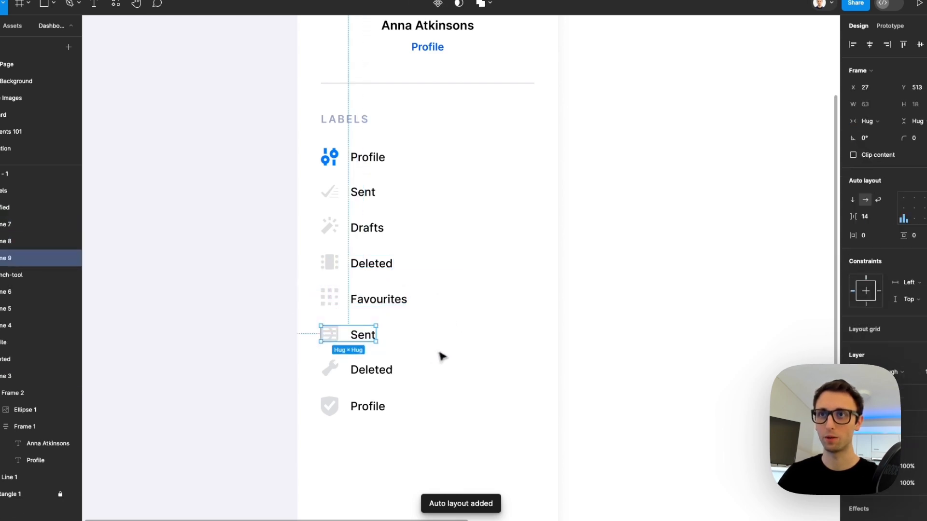
pyautogui.moveTo(304, 358); pyautogui.dragTo(418, 391)
pyautogui.hotkey('shift', 'a')
pyautogui.moveTo(291, 382); pyautogui.dragTo(428, 428)
pyautogui.hotkey('shift', 'a')
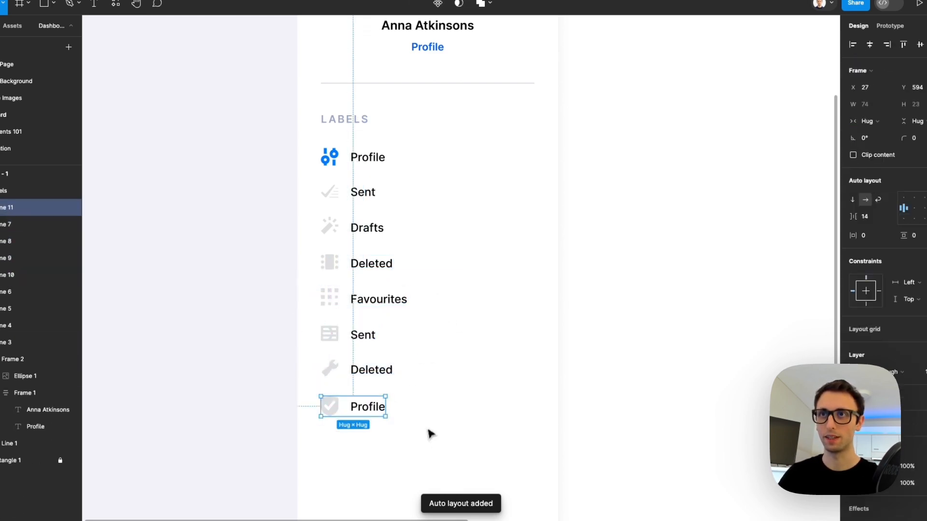
# Combine the LABELS heading and all eight rows into one vertical auto layout frame.
pyautogui.moveTo(296, 110); pyautogui.dragTo(437, 440)
pyautogui.hotkey('shift', 'a')
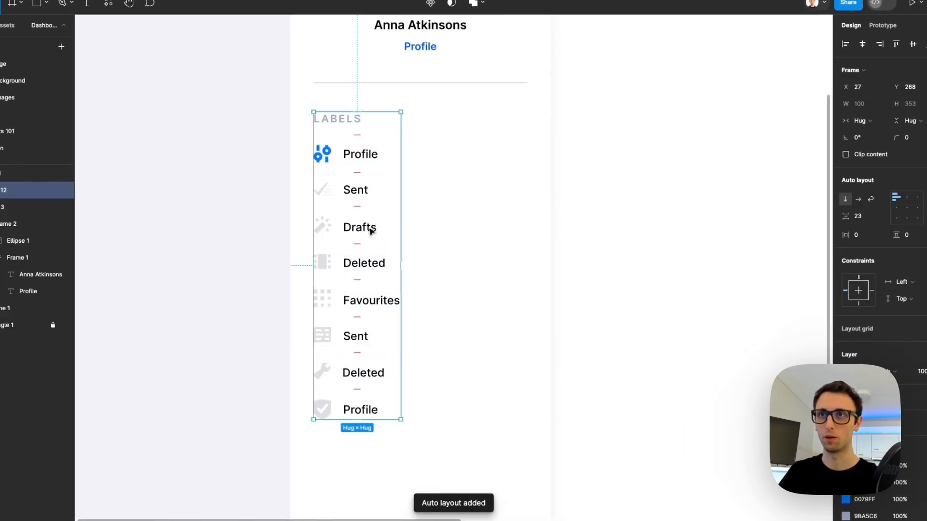
pyautogui.click(296, 163)
# Set the auto layout alignment of all eight icon-and-label rows to left and vertically centred.
pyautogui.doubleClick(340, 162)
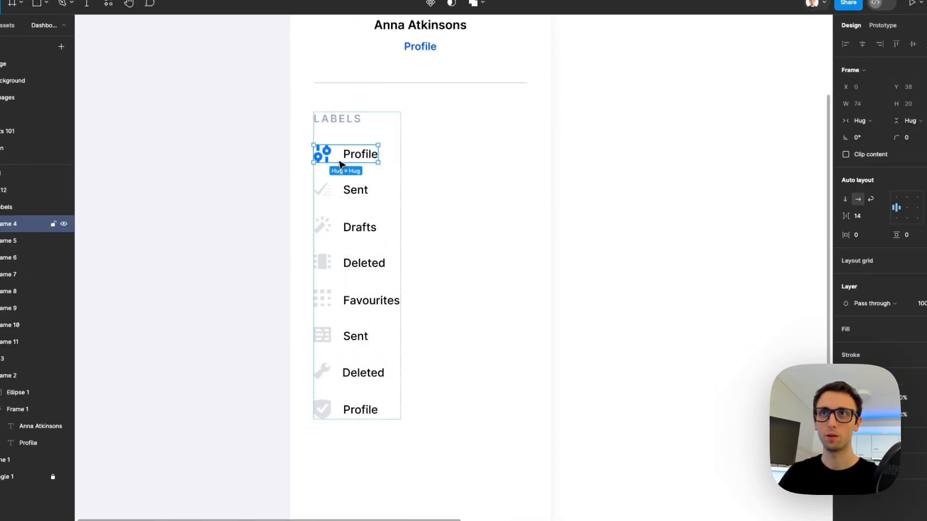
pyautogui.keyDown('shift'); pyautogui.click(355, 195); pyautogui.keyUp('shift')
pyautogui.keyDown('shift'); pyautogui.click(362, 227); pyautogui.keyUp('shift')
pyautogui.keyDown('shift'); pyautogui.click(357, 262); pyautogui.keyUp('shift')
pyautogui.keyDown('shift'); pyautogui.click(367, 300); pyautogui.keyUp('shift')
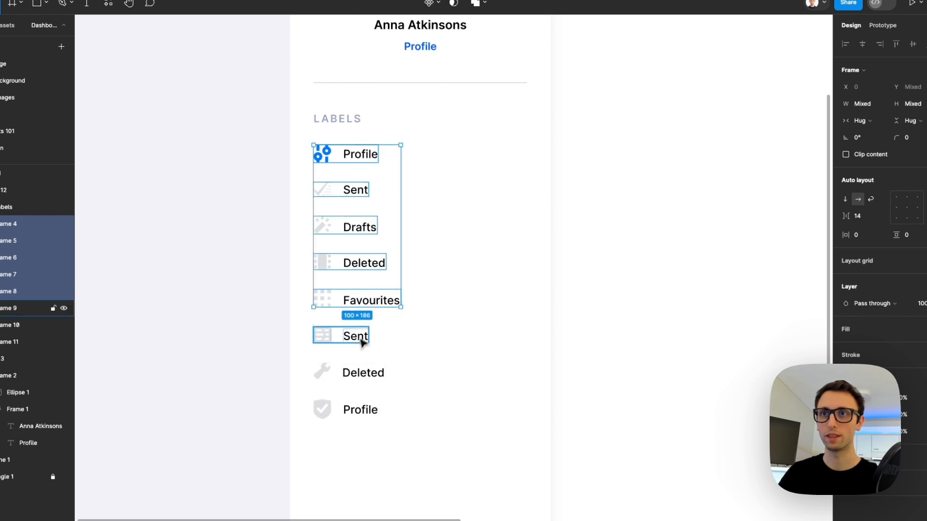
pyautogui.keyDown('shift'); pyautogui.click(357, 336); pyautogui.keyUp('shift')
pyautogui.keyDown('shift'); pyautogui.click(358, 372); pyautogui.keyUp('shift')
pyautogui.keyDown('shift'); pyautogui.click(359, 410); pyautogui.keyUp('shift')
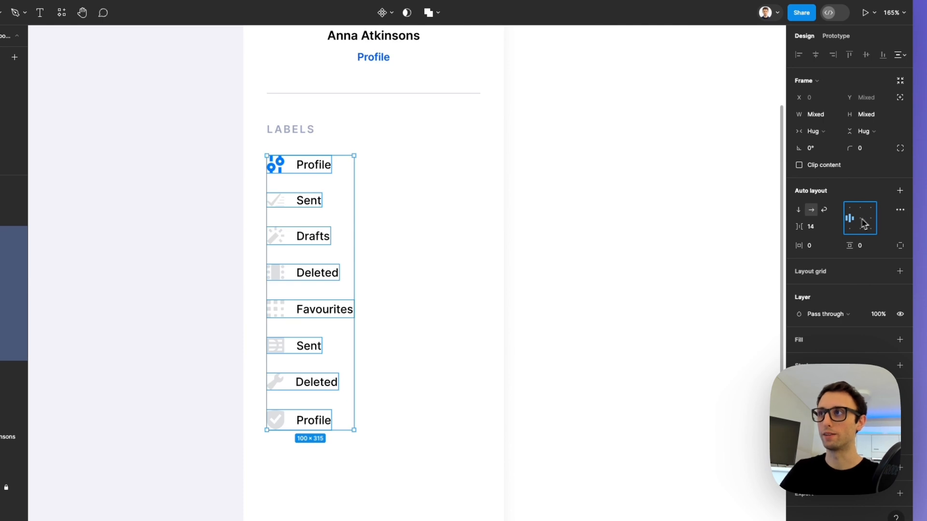
pyautogui.click(560, 230)
# Draw a rectangle about 244 × 39 px low in the sidebar at X 27, Y 858, and fill it with the blue Profile link's colour, 0057FF.
pyautogui.scroll(-5, 562, 226)
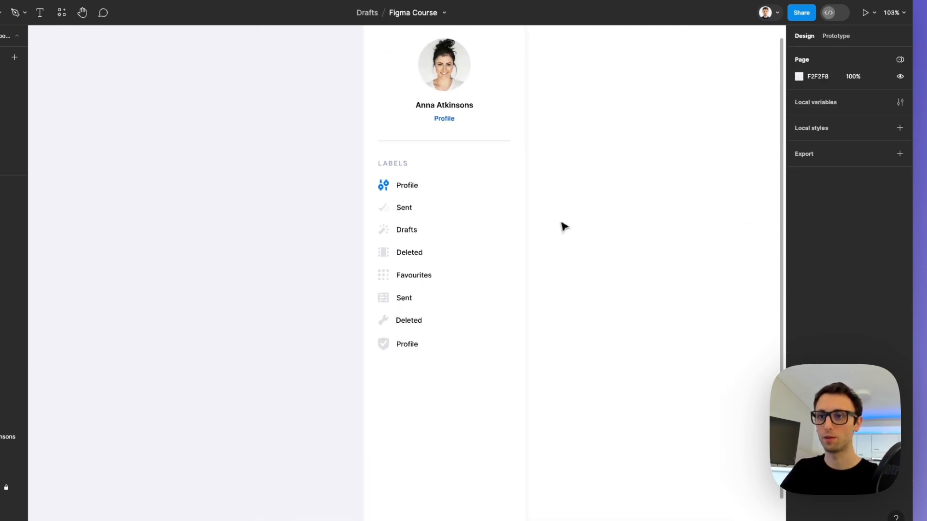
pyautogui.scroll(-3, 578, 217)
pyautogui.hscroll(3, 578, 217)
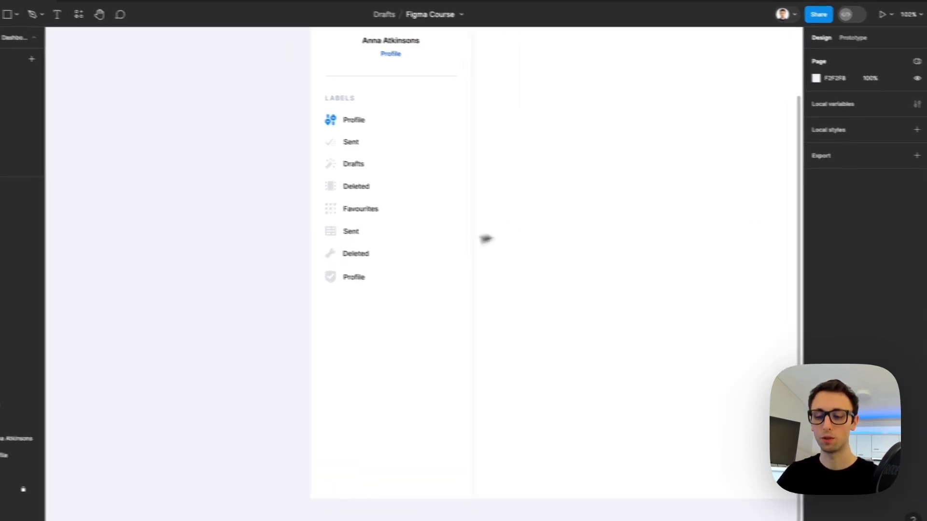
pyautogui.press('r')
pyautogui.moveTo(374, 81)
pyautogui.mouseDown()
pyautogui.moveTo(501, 99)
pyautogui.moveTo(472, 249)
pyautogui.moveTo(473, 352)
pyautogui.moveTo(463, 360)
pyautogui.moveTo(474, 432)
pyautogui.mouseUp()
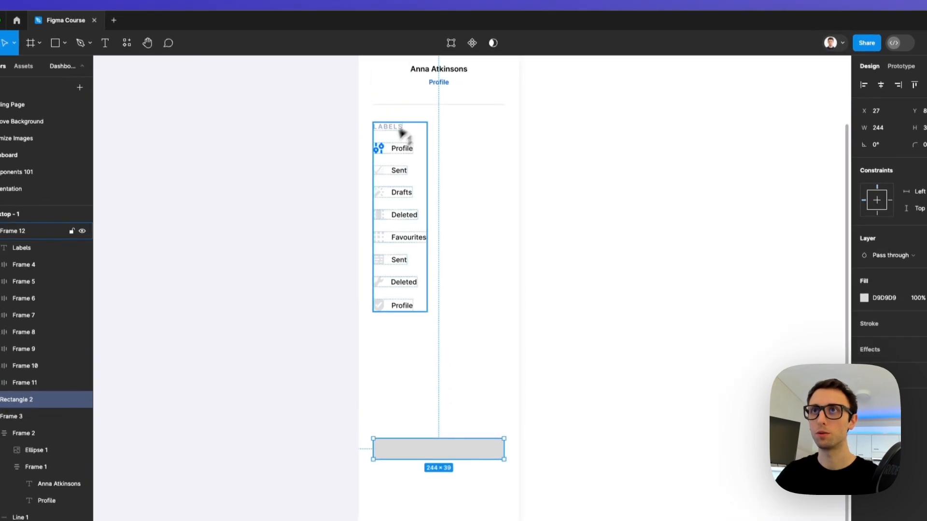
pyautogui.press('i')
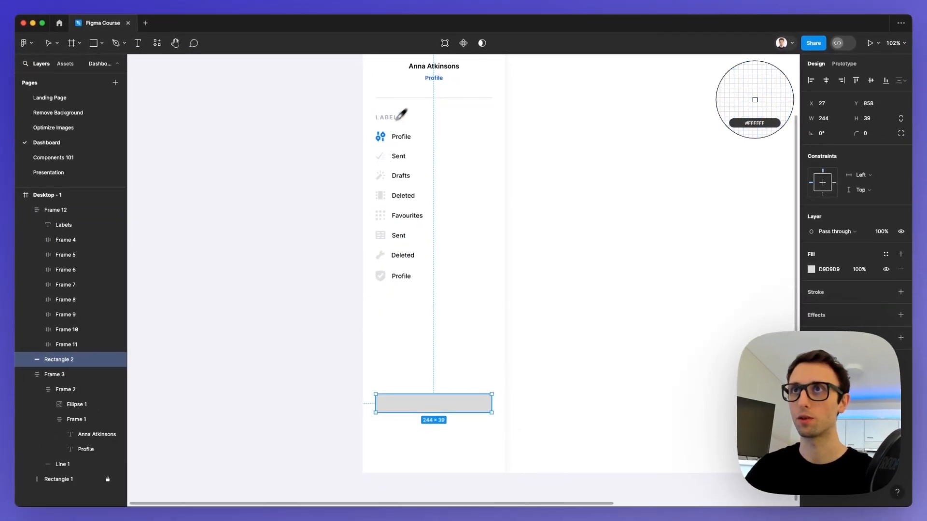
pyautogui.click(431, 72)
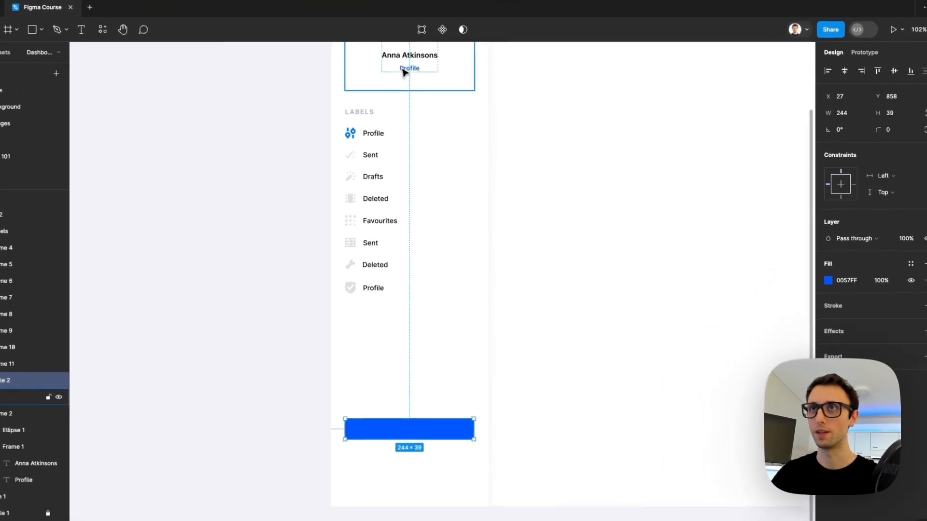
pyautogui.click(379, 136)
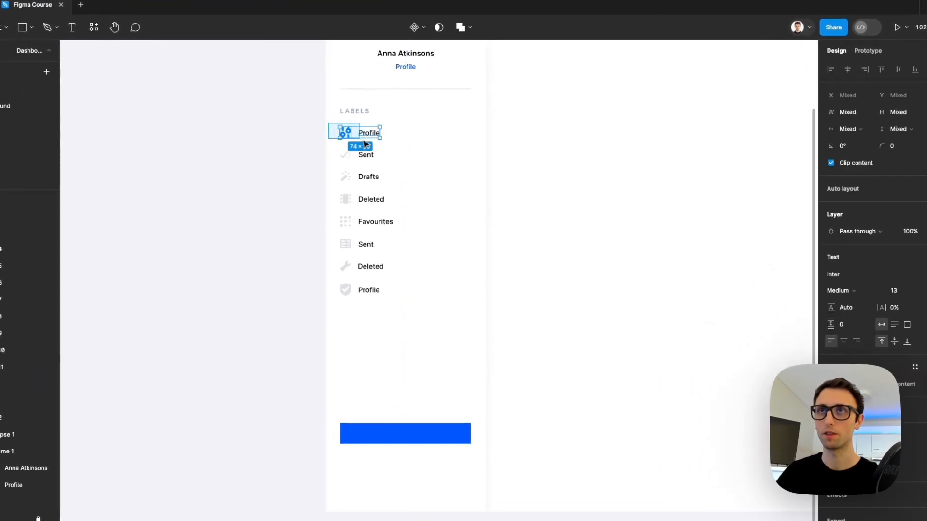
pyautogui.press('i')
pyautogui.click(405, 67)
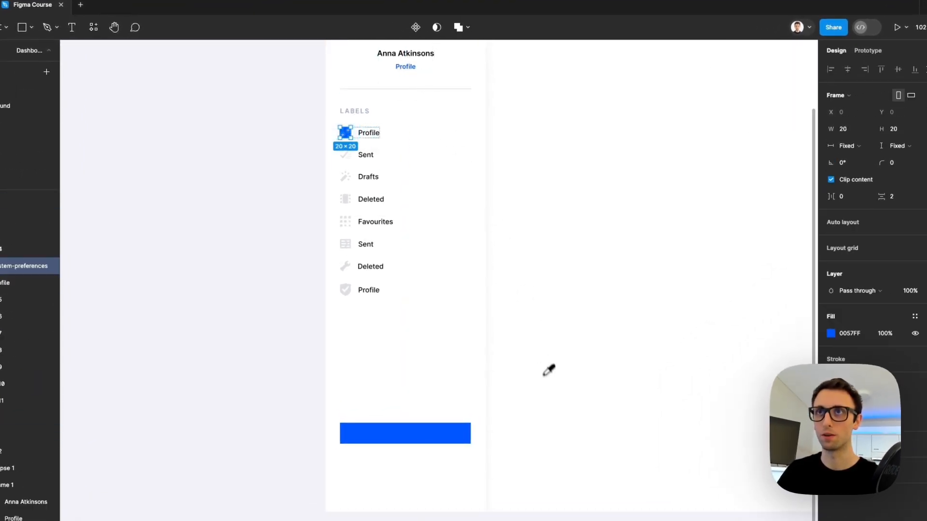
pyautogui.press('super+z')
# Recolour the icon shapes in the first LABELS row with the blue of the Profile link.
pyautogui.click(831, 402)
pyautogui.press('i')
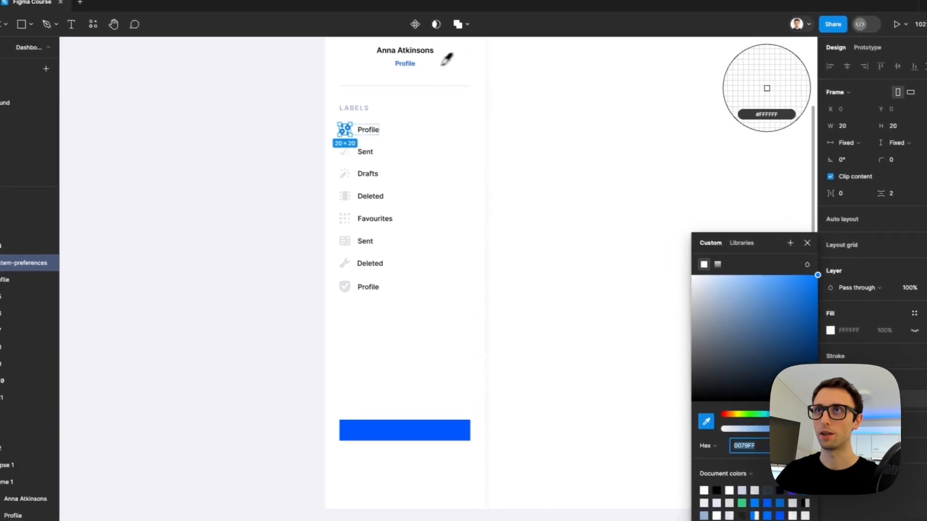
pyautogui.click(400, 63)
pyautogui.click(595, 163)
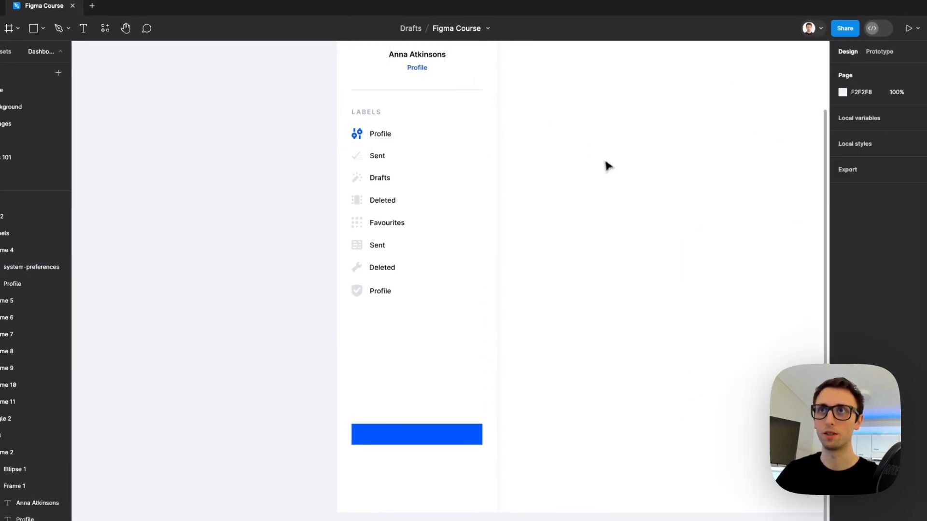
# Round the corners of the blue rectangle low in the sidebar with a radius of 5.
pyautogui.scroll(-2, 531, 280)
pyautogui.click(439, 396)
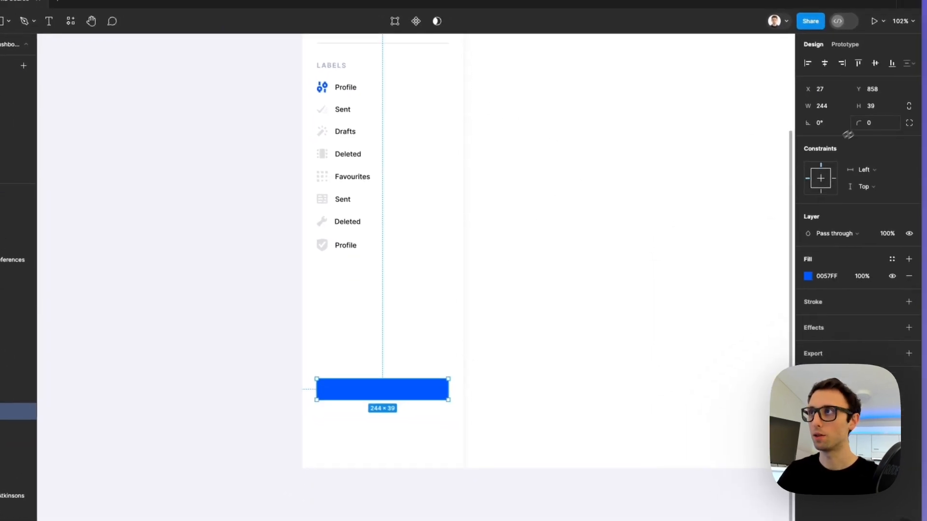
pyautogui.moveTo(860, 128); pyautogui.dragTo(860, 130)
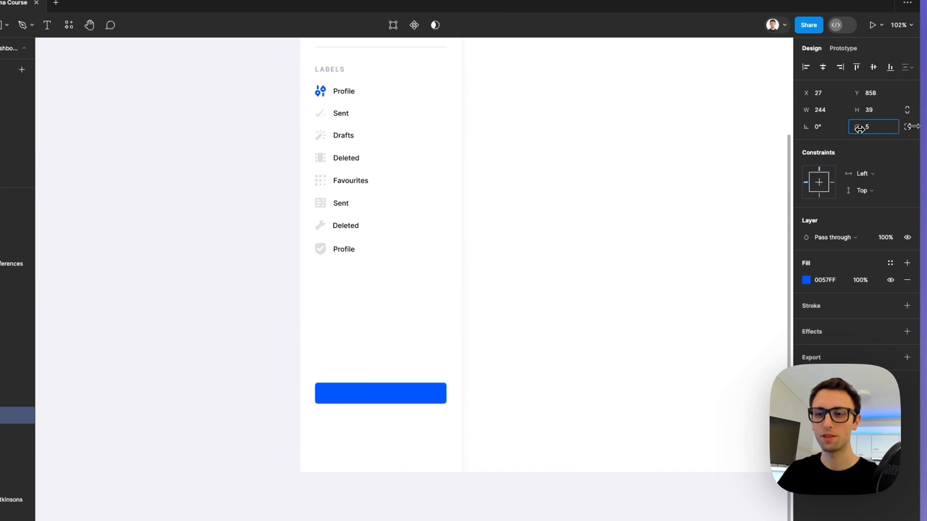
# Paste a copy of the lower Deleted label onto the blue rectangle and centre it horizontally and vertically on it.
pyautogui.scroll(3, 434, 319)
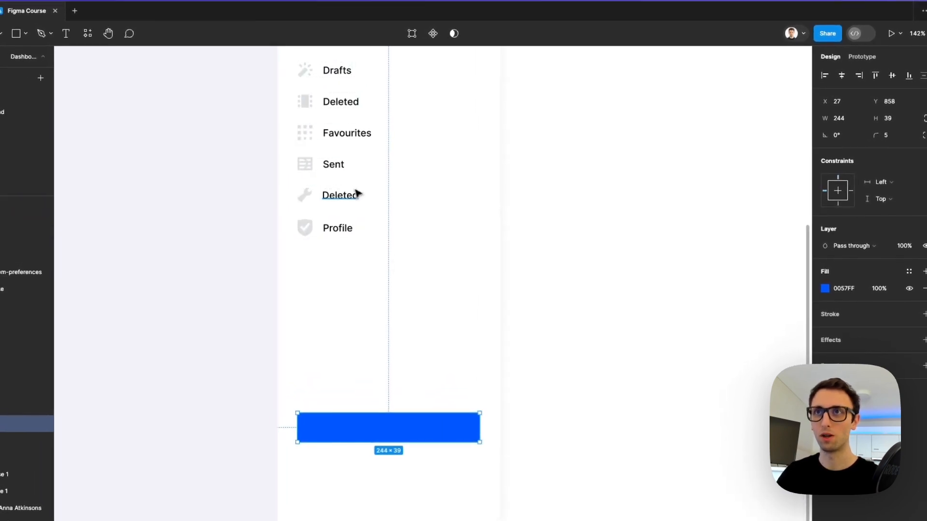
pyautogui.click(356, 195)
pyautogui.press('super+c')
pyautogui.scroll(-3, 424, 275)
pyautogui.click(405, 282)
pyautogui.scroll(5, 401, 279)
pyautogui.press('super+v')
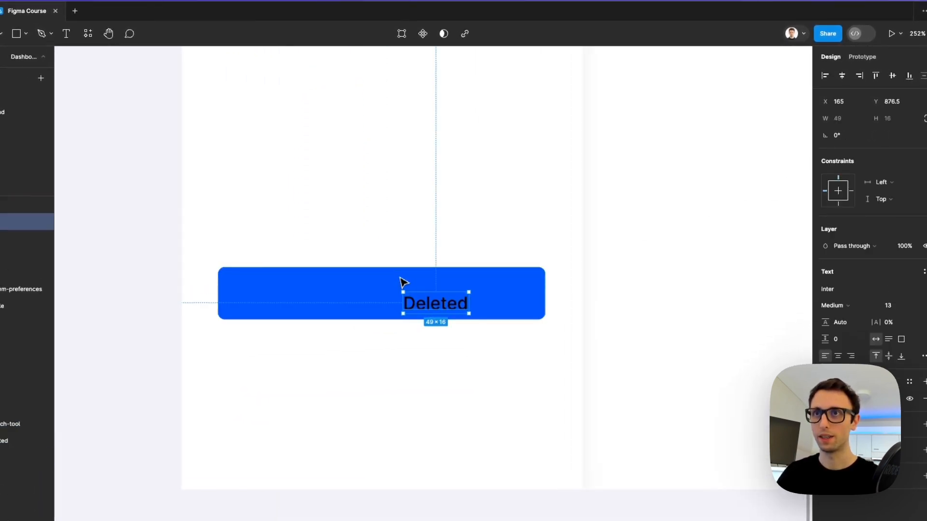
pyautogui.moveTo(424, 299); pyautogui.dragTo(381, 292)
pyautogui.keyDown('shift'); pyautogui.click(432, 302); pyautogui.keyUp('shift')
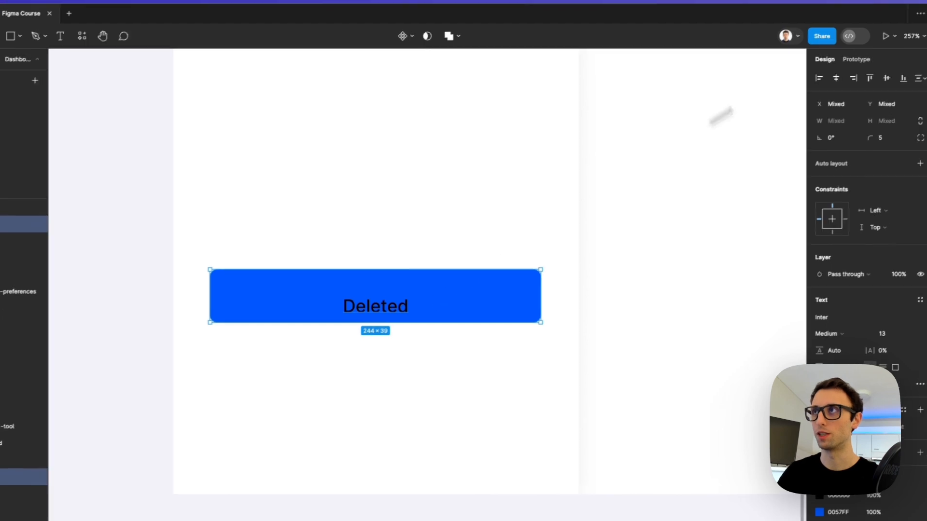
pyautogui.click(886, 78)
# Change the label on the blue rectangle to "Upgrade Plan" and recentre it horizontally.
pyautogui.click(384, 301)
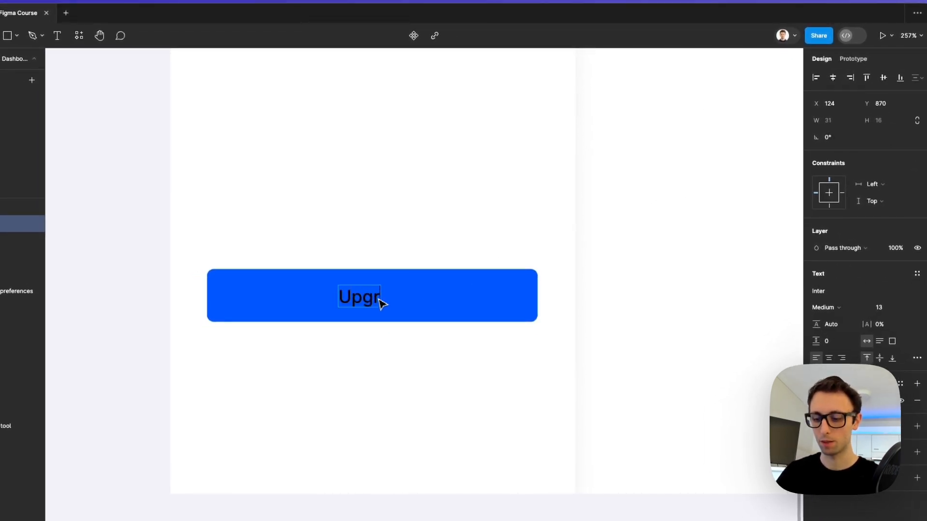
pyautogui.press('Escape')
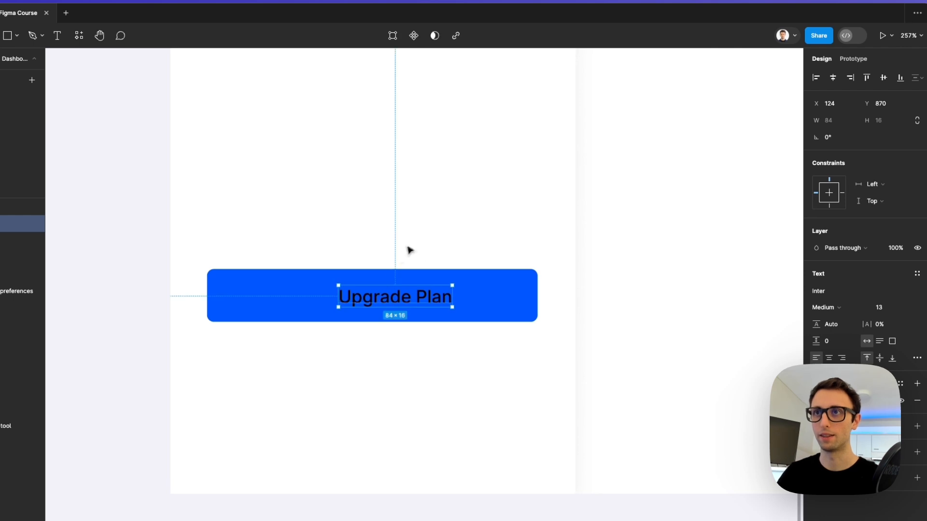
pyautogui.keyDown('shift'); pyautogui.click(484, 282); pyautogui.keyUp('shift')
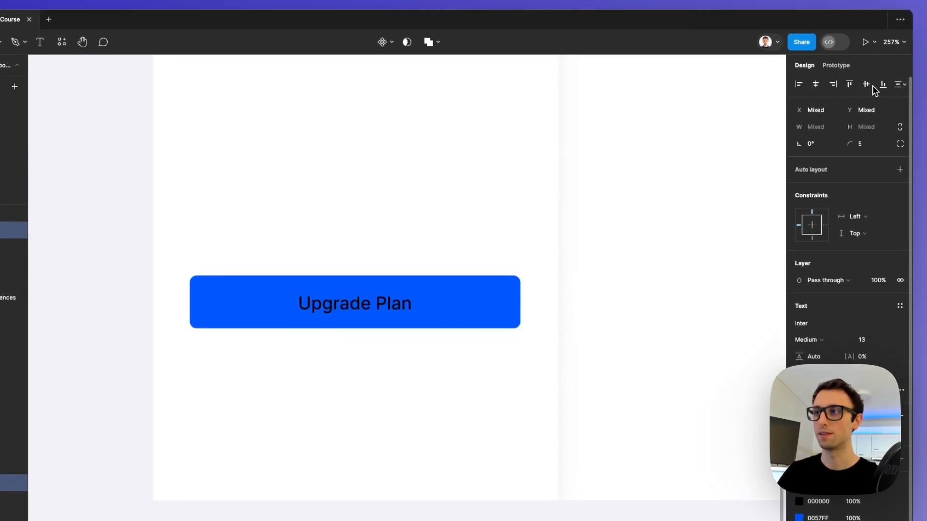
# Fill the Upgrade Plan label with the sidebar's white, FFFFFF.
pyautogui.click(386, 303)
pyautogui.press('i')
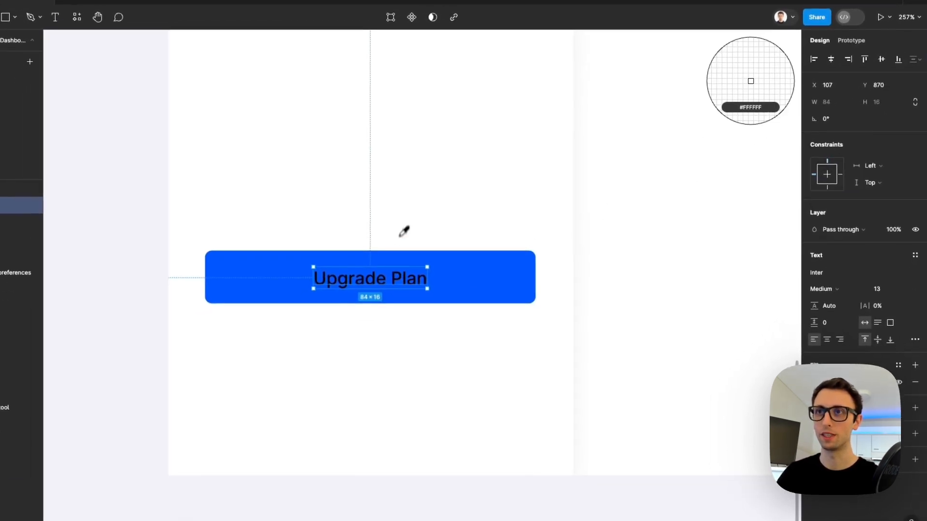
pyautogui.click(400, 236)
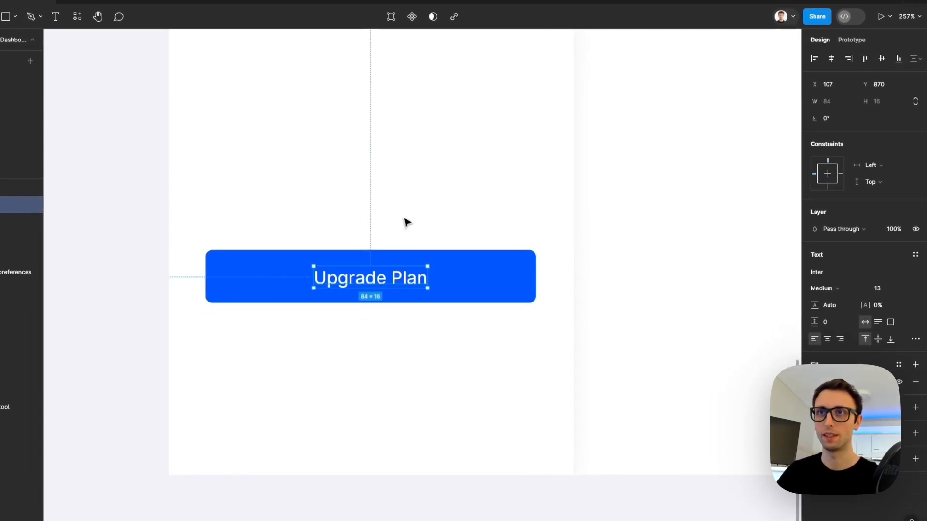
# Vertically centre the Upgrade Plan label on its blue rectangle and wrap both in an auto layout frame.
pyautogui.keyDown('shift'); pyautogui.click(461, 269); pyautogui.keyUp('shift')
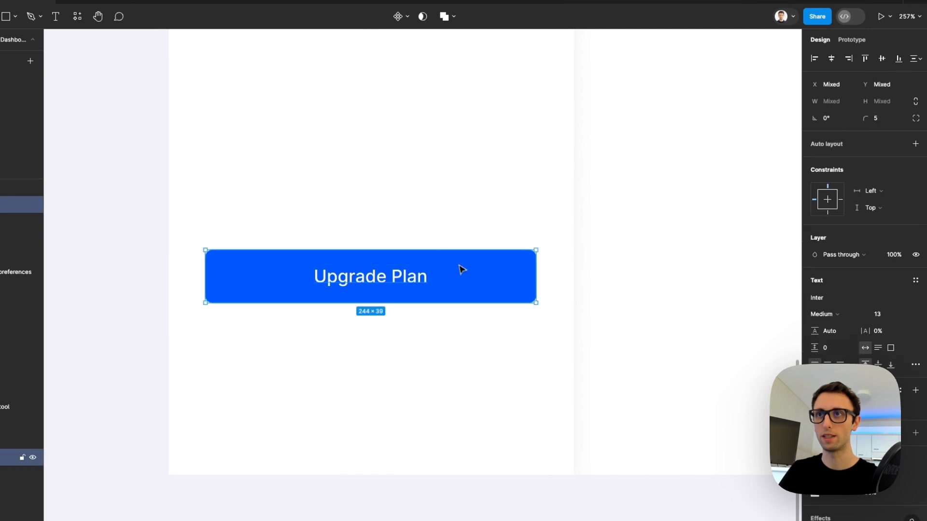
pyautogui.click(393, 277)
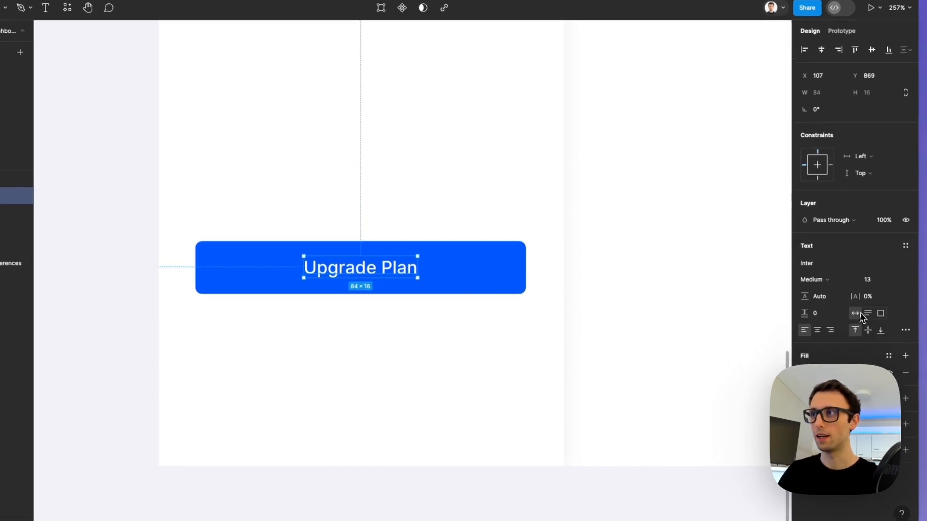
pyautogui.keyDown('shift'); pyautogui.click(506, 286); pyautogui.keyUp('shift')
pyautogui.hotkey('shift', 'a')
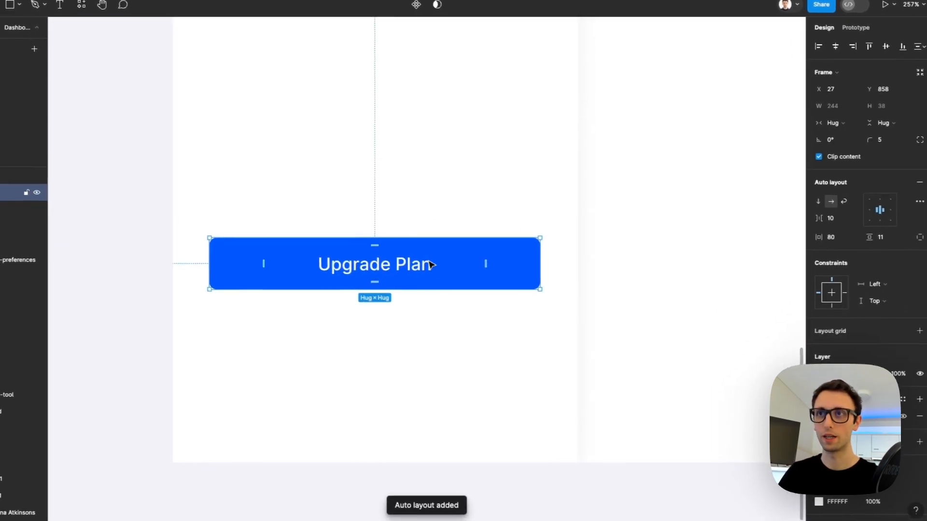
# Duplicate the Upgrade Plan button directly below at Y 911 and change the copy's label to "Contact Support".
pyautogui.keyDown('alt'); pyautogui.moveTo(463, 265); pyautogui.dragTo(431, 331); pyautogui.keyUp('alt')
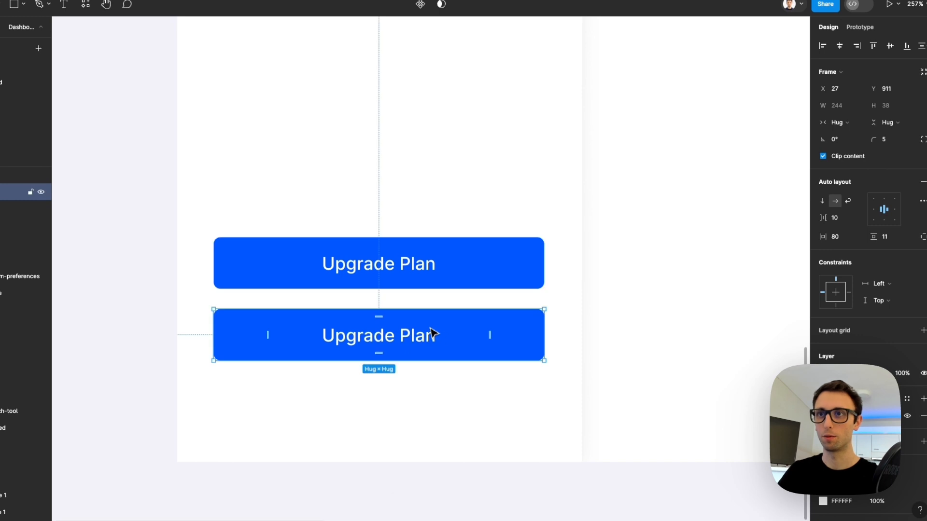
pyautogui.doubleClick(391, 343)
pyautogui.doubleClick(391, 343)
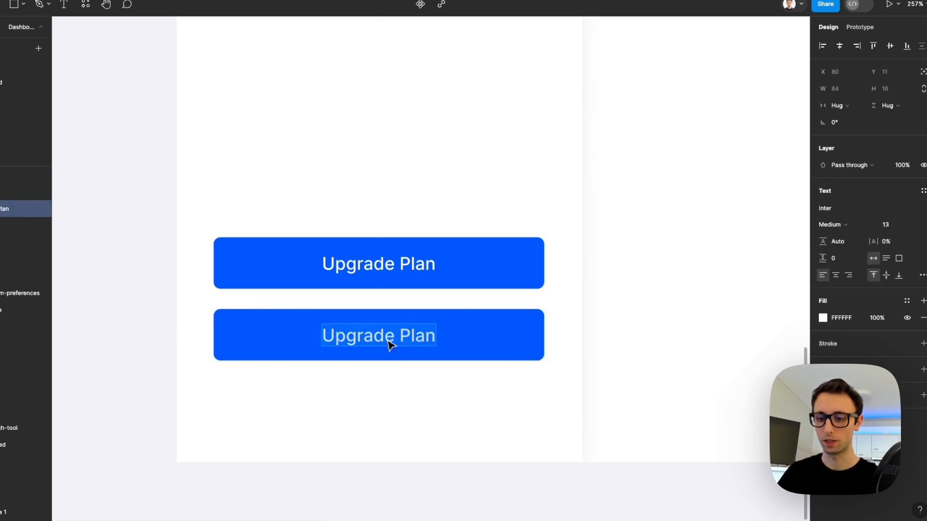
pyautogui.write('Contact Su')
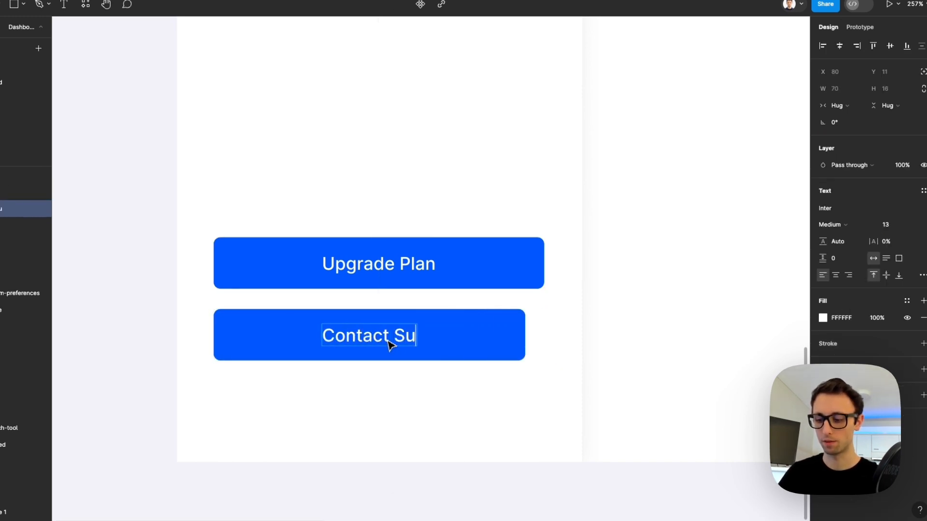
pyautogui.write('pport')
pyautogui.press('Escape')
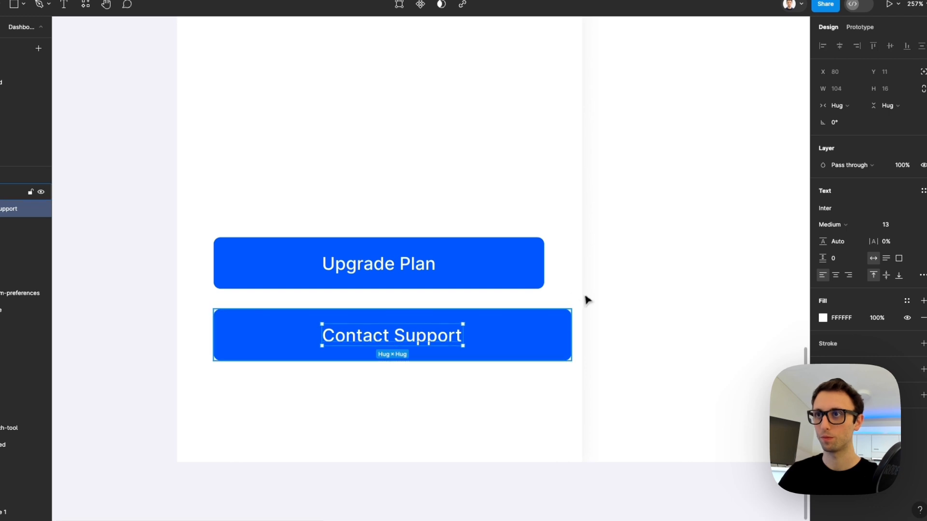
# Resize the Contact Support button to a fixed width of 244 and recolour its label with the button's blue, 0057FF.
pyautogui.press('Escape')
pyautogui.moveTo(572, 330); pyautogui.dragTo(545, 330)
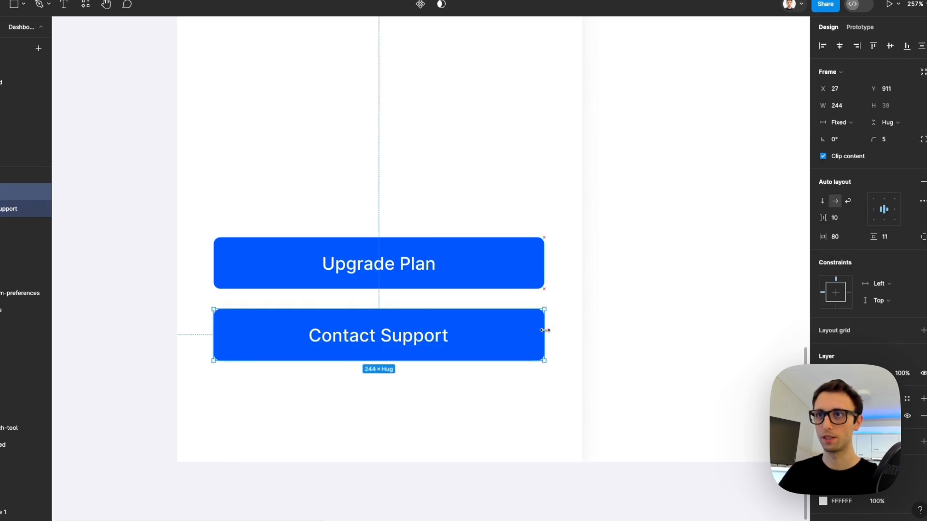
pyautogui.doubleClick(393, 339)
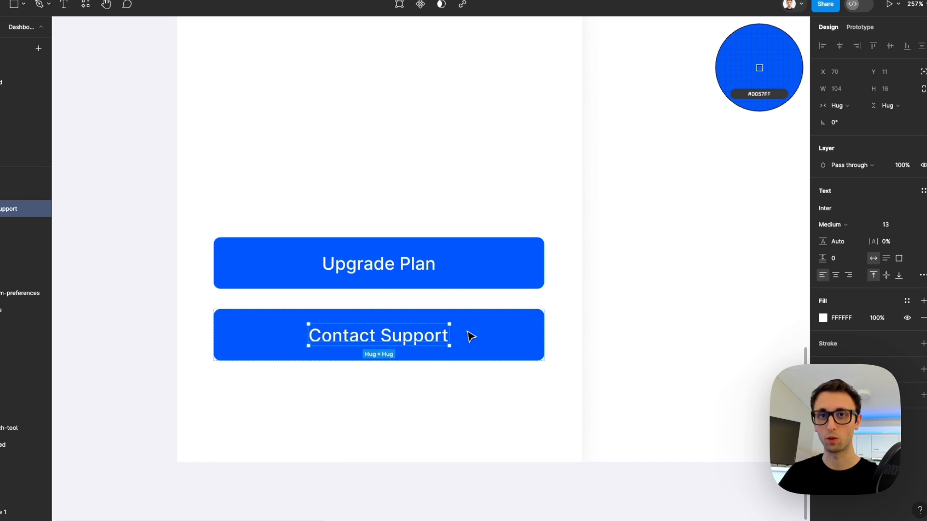
pyautogui.click(467, 332)
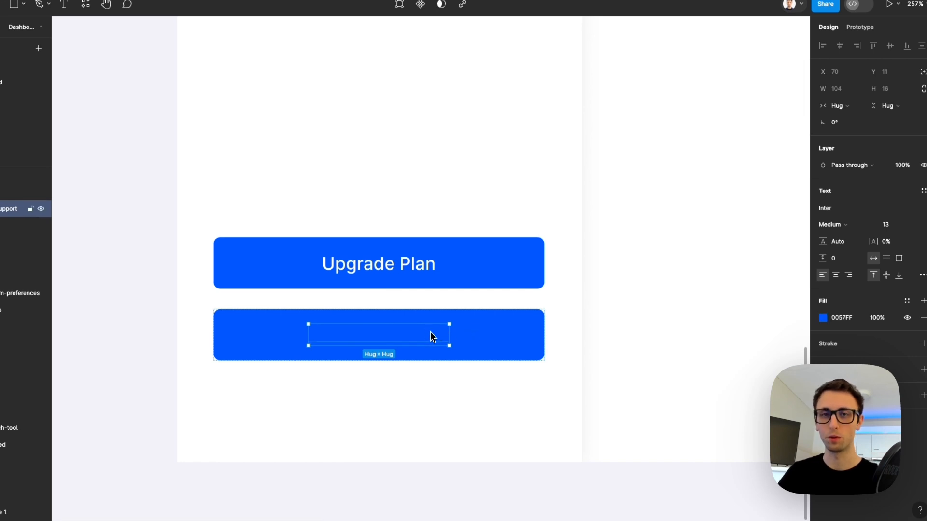
# Reduce the blue fill of the Contact Support button to 10% opacity.
pyautogui.press('Escape')
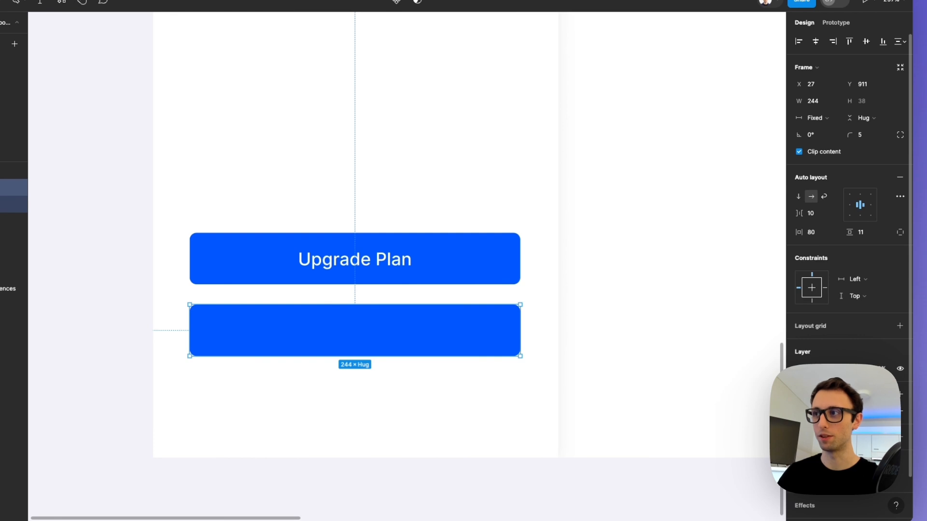
pyautogui.write('10')
pyautogui.press('Return')
pyautogui.click(597, 243)
pyautogui.scroll(-5, 583, 224)
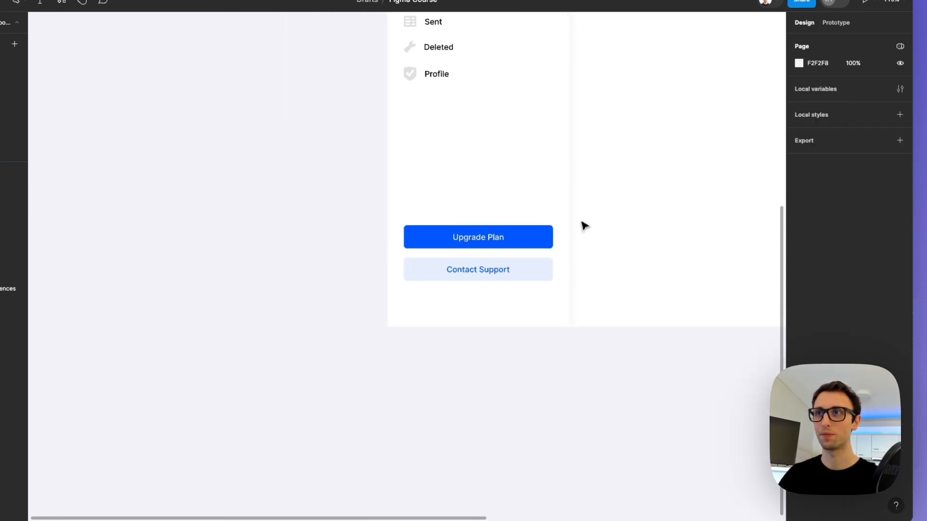
# Draw a rectangle about 1081 × 549 px in the main area beside the sidebar, at X 331, Y 26, with a white fill.
pyautogui.scroll(3, 583, 224)
pyautogui.scroll(-5, 543, 227)
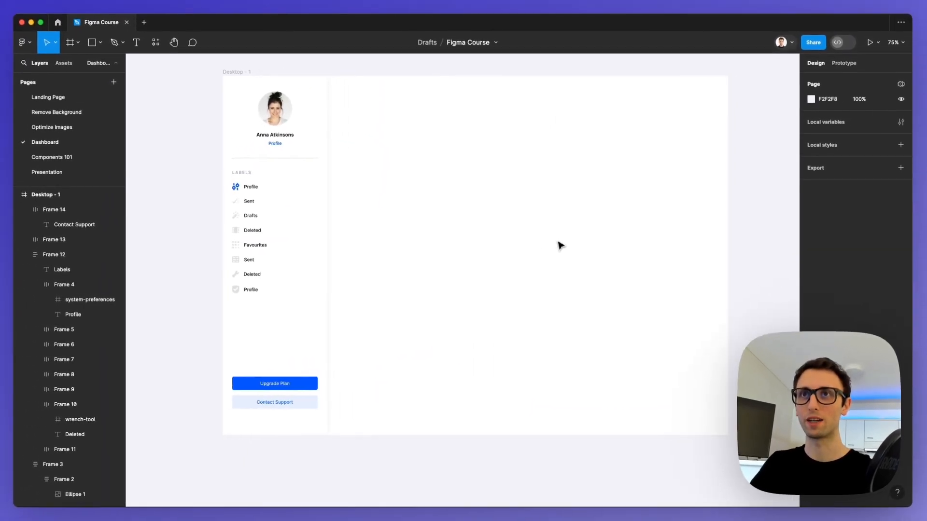
pyautogui.hscroll(1, 558, 241)
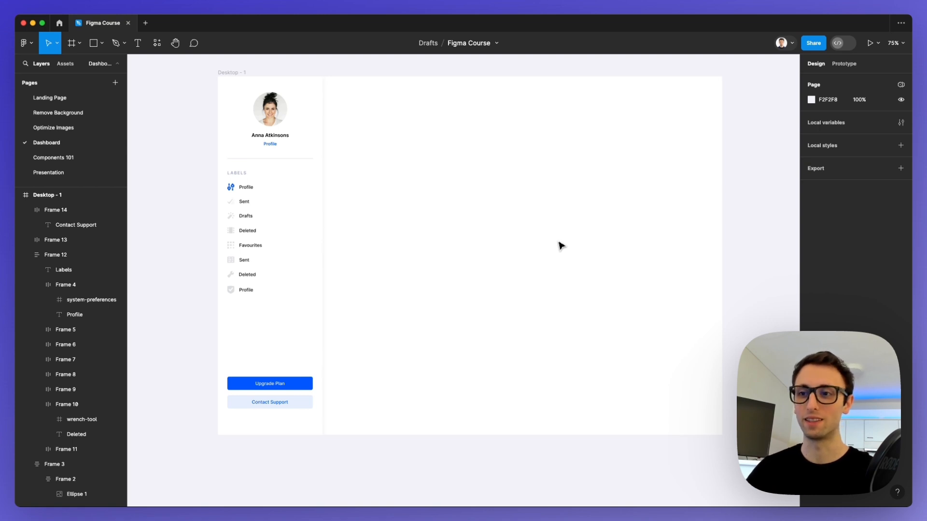
pyautogui.press('r')
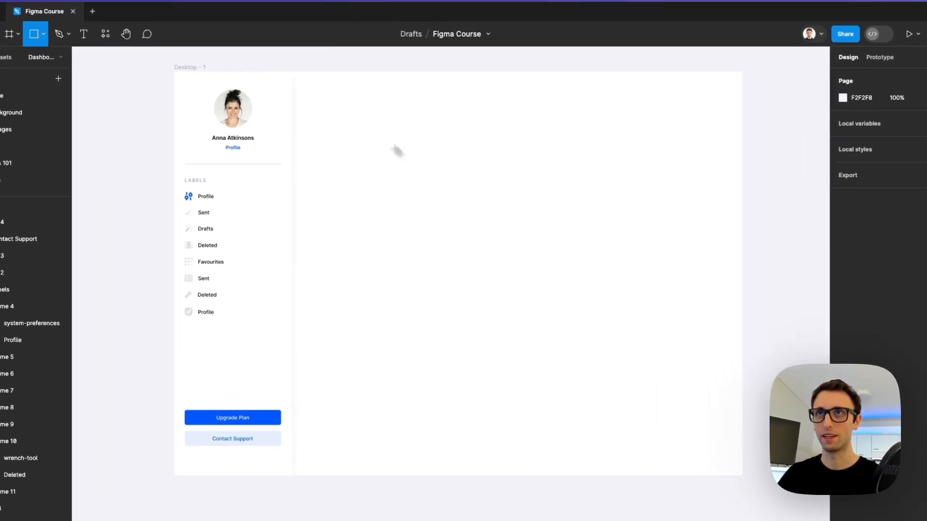
pyautogui.moveTo(306, 82)
pyautogui.mouseDown()
pyautogui.moveTo(715, 308)
pyautogui.moveTo(732, 307)
pyautogui.mouseUp()
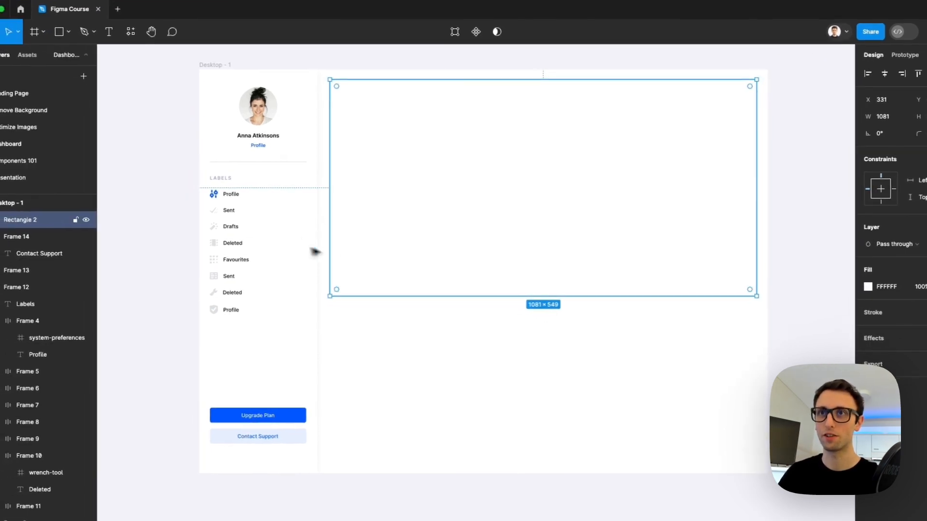
pyautogui.click(436, 338)
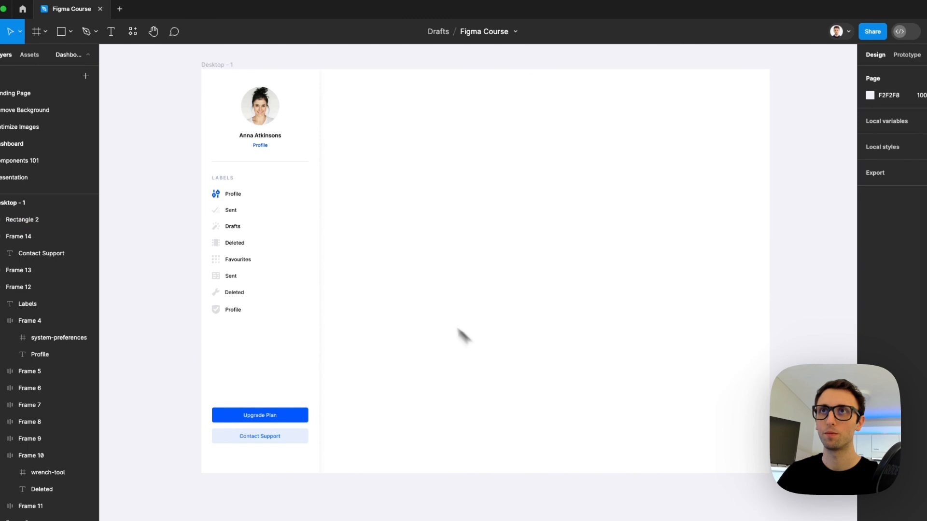
# Change the Desktop - 1 frame's fill to a very light blue-grey, F7F8FB, starting from the Upgrade Plan button's blue.
pyautogui.click(226, 67)
pyautogui.click(871, 304)
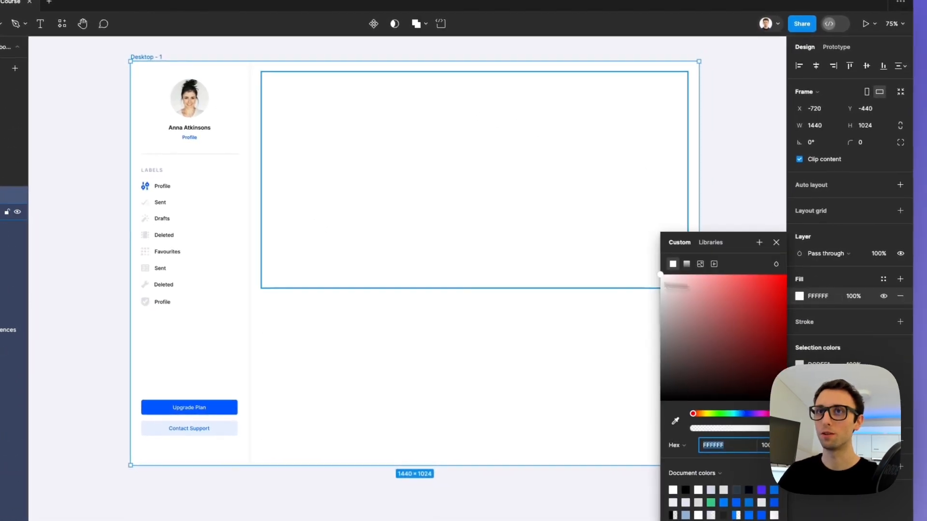
pyautogui.press('i')
pyautogui.click(226, 405)
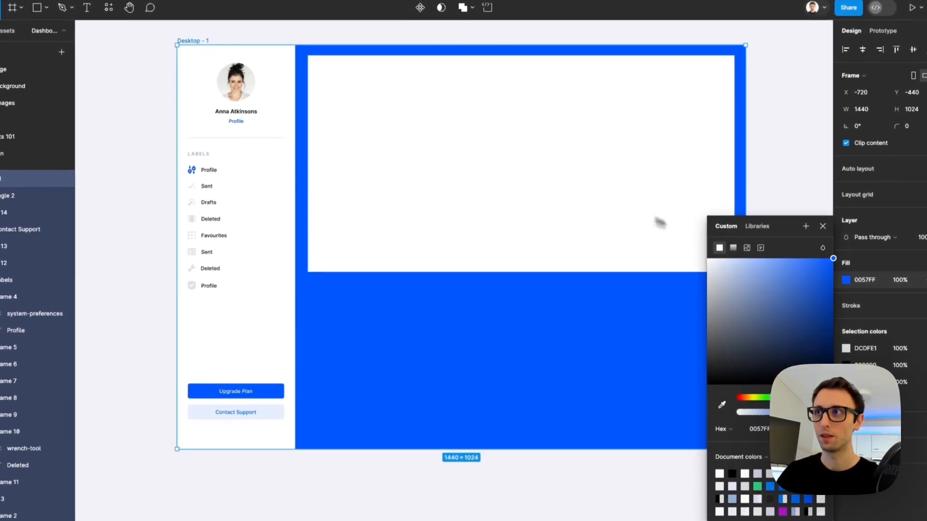
pyautogui.click(708, 261)
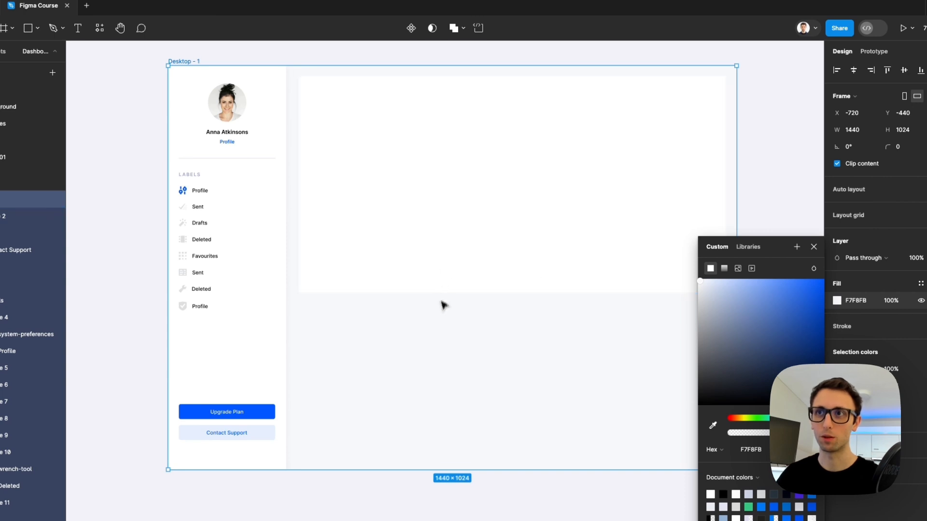
# Copy the profile name text from the sidebar into the white card's upper-left area and change its wording to Overview.
pyautogui.click(486, 279)
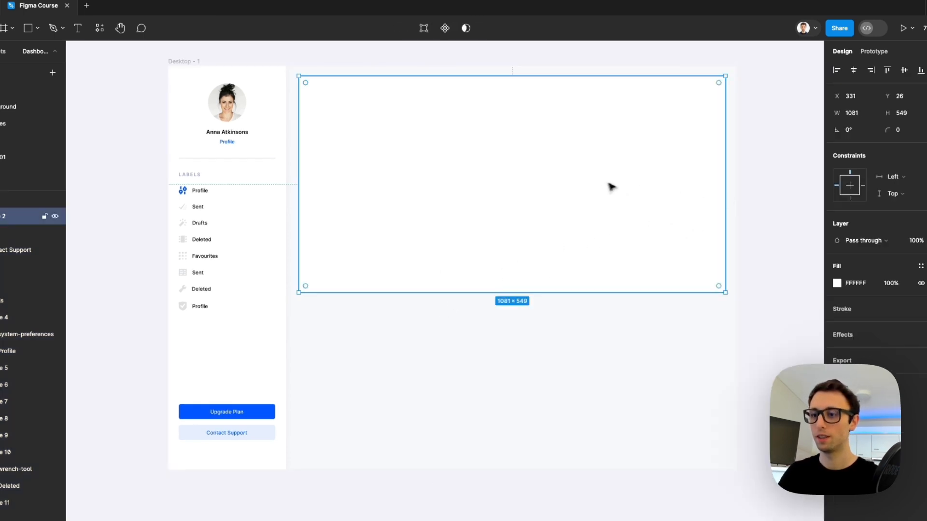
pyautogui.hscroll(2, 590, 196)
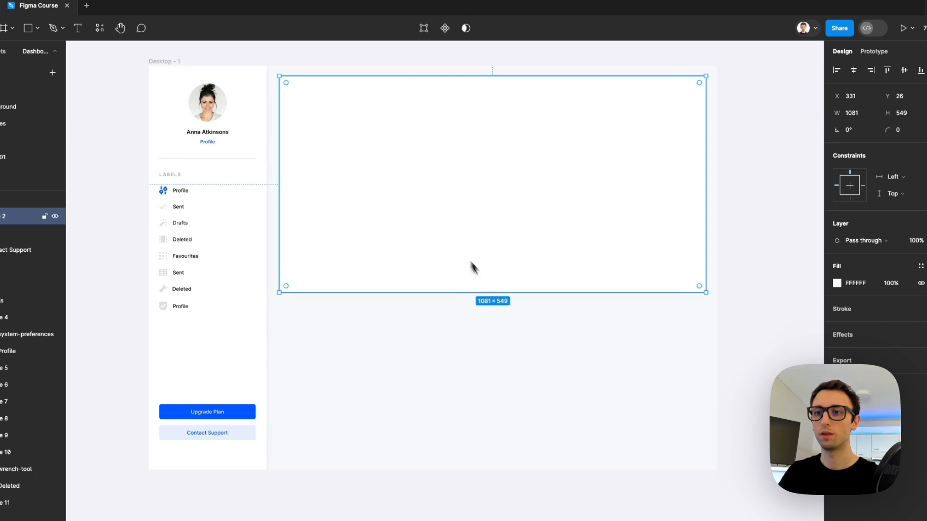
pyautogui.keyDown('super'); pyautogui.click(210, 133); pyautogui.keyUp('super')
pyautogui.moveTo(209, 133); pyautogui.dragTo(309, 96)
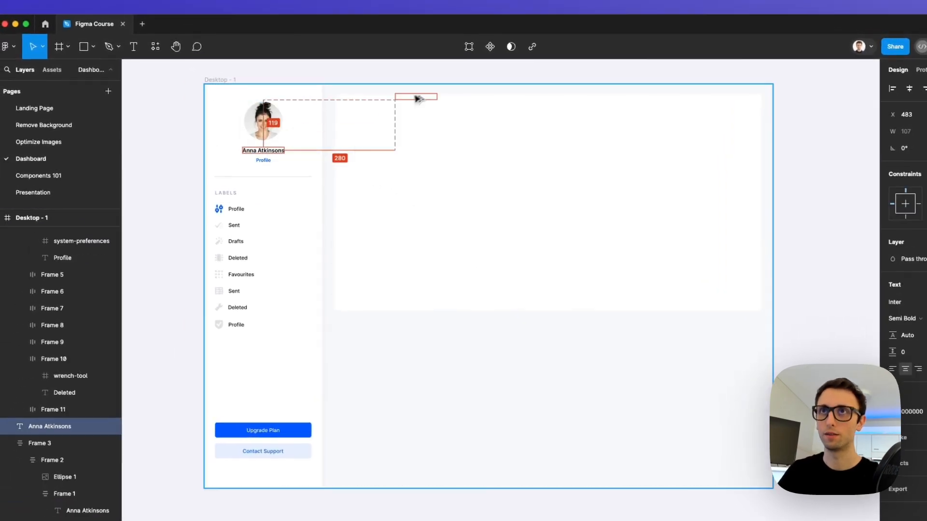
pyautogui.moveTo(369, 119); pyautogui.dragTo(368, 117)
pyautogui.doubleClick(368, 118)
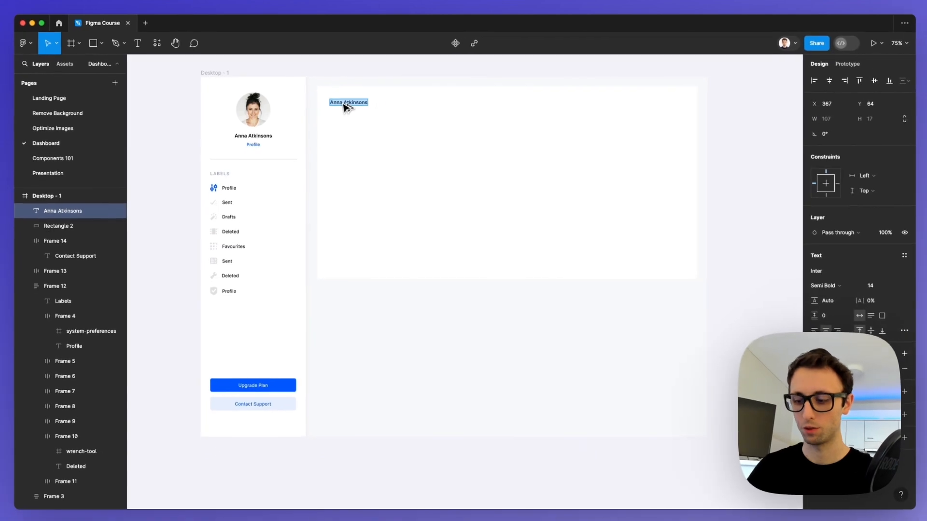
pyautogui.write('Overview')
pyautogui.press('Escape')
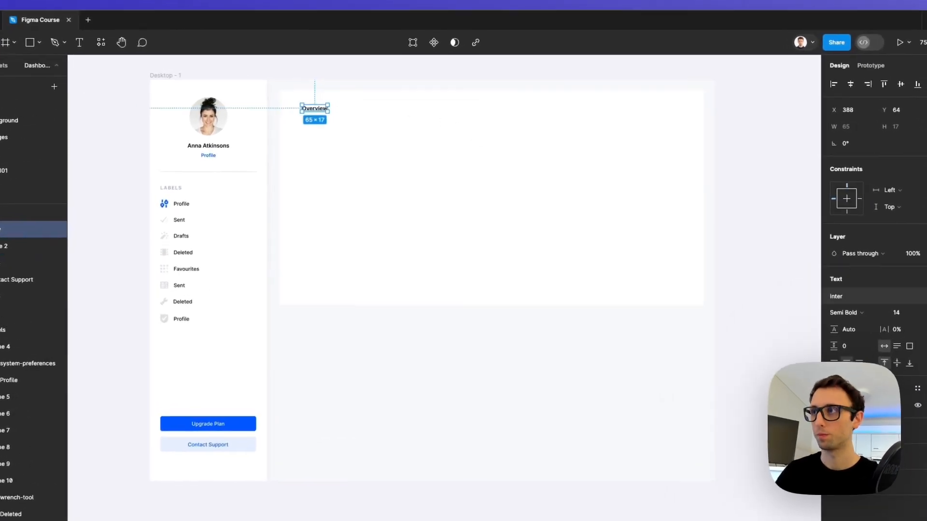
# Format the Overview heading as left-aligned Inter Regular with a font size of 29.
pyautogui.click(905, 316)
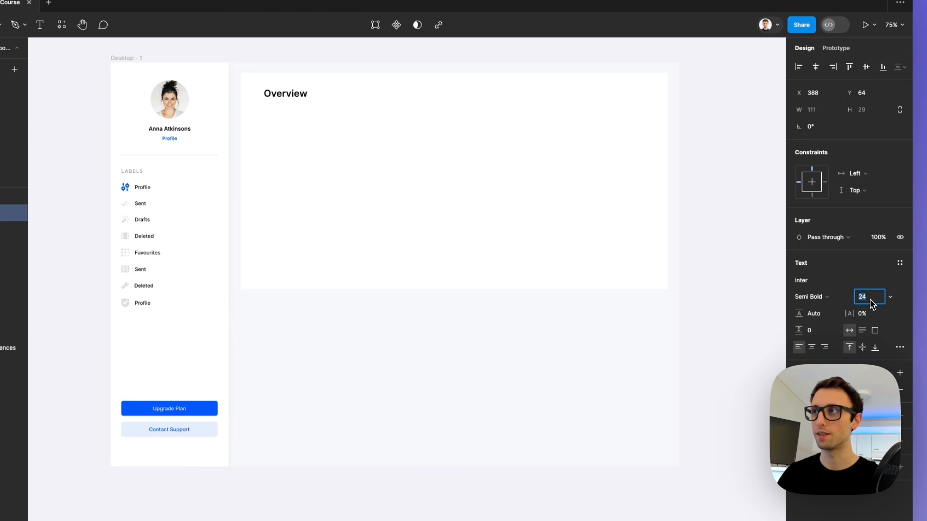
pyautogui.click(810, 296)
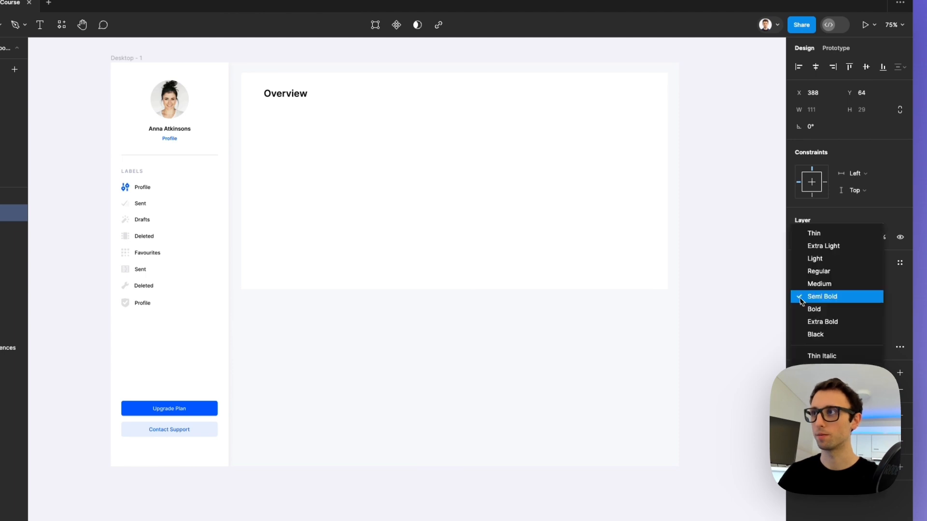
pyautogui.click(818, 274)
pyautogui.click(862, 303)
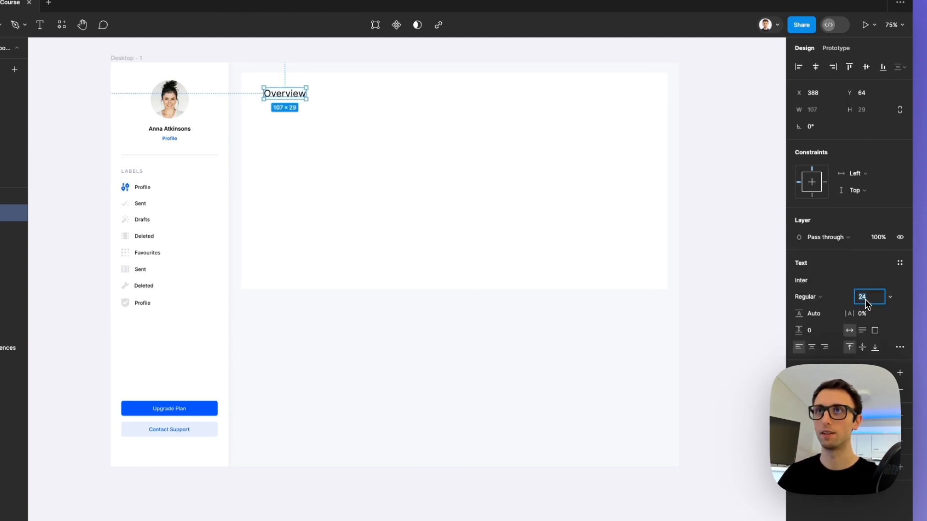
pyautogui.press('Up')
pyautogui.press('Up')
pyautogui.press('Up')
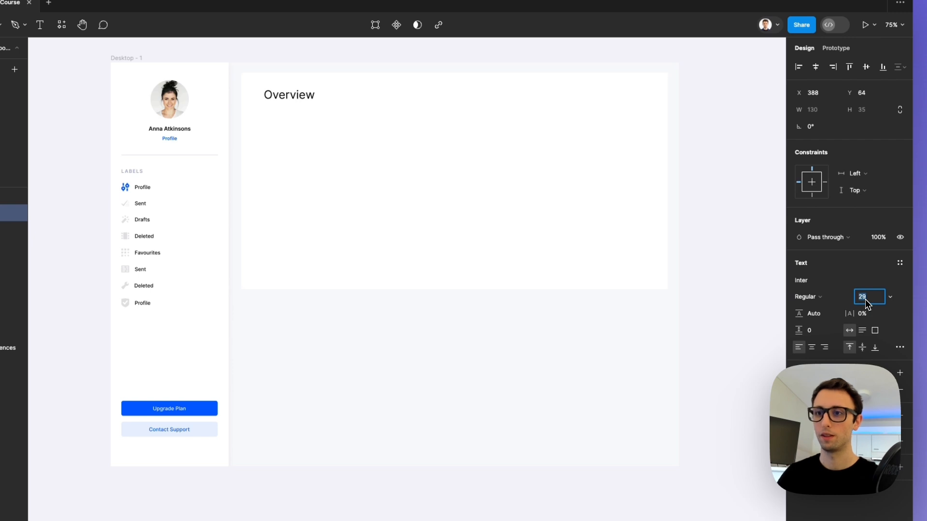
pyautogui.click(703, 177)
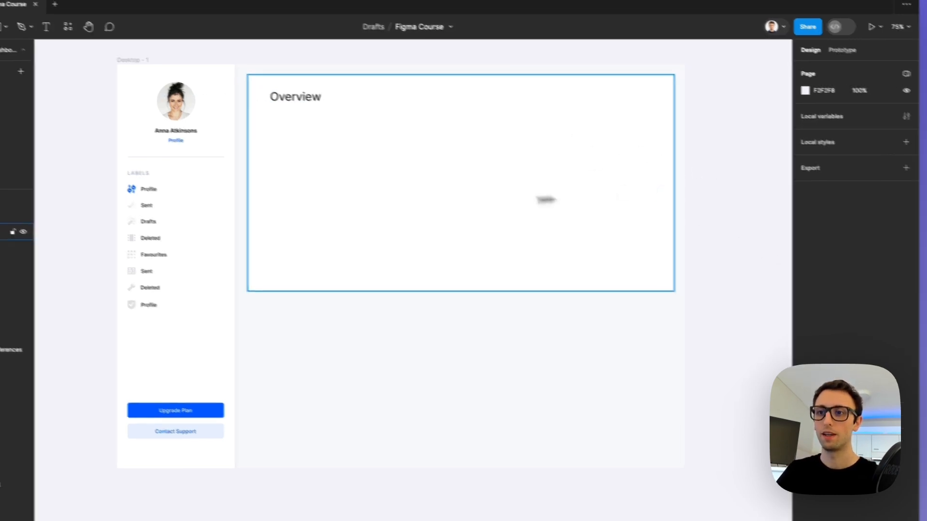
# Copy the sidebar's divider line into the white card beneath the Overview heading, spanning the card's full 1081 px width.
pyautogui.click(327, 155)
pyautogui.click(185, 158)
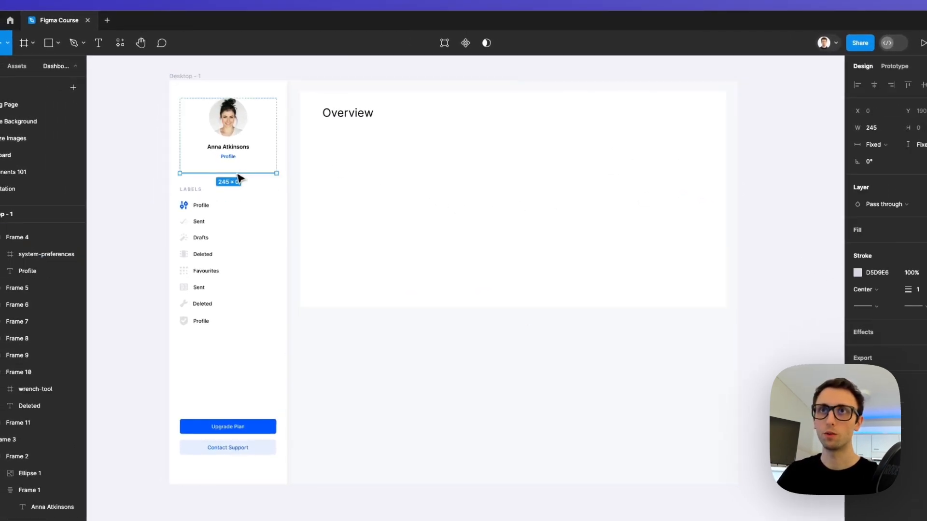
pyautogui.moveTo(237, 175); pyautogui.dragTo(711, 124)
pyautogui.press('super+x')
pyautogui.click(358, 130)
pyautogui.press('super+v')
pyautogui.click(570, 161)
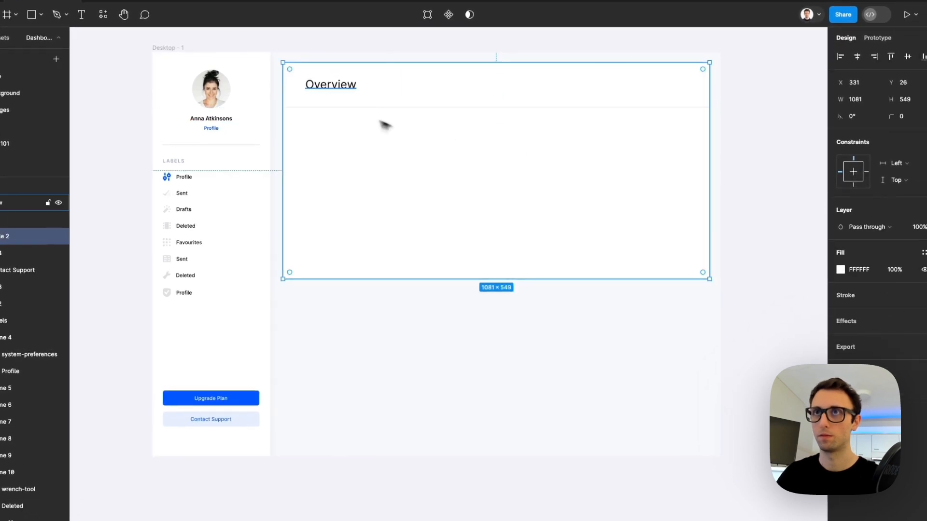
# Duplicate the card's divider line 431 px lower and extend the white card's height to about 985 px.
pyautogui.click(348, 114)
pyautogui.moveTo(350, 111); pyautogui.dragTo(360, 277)
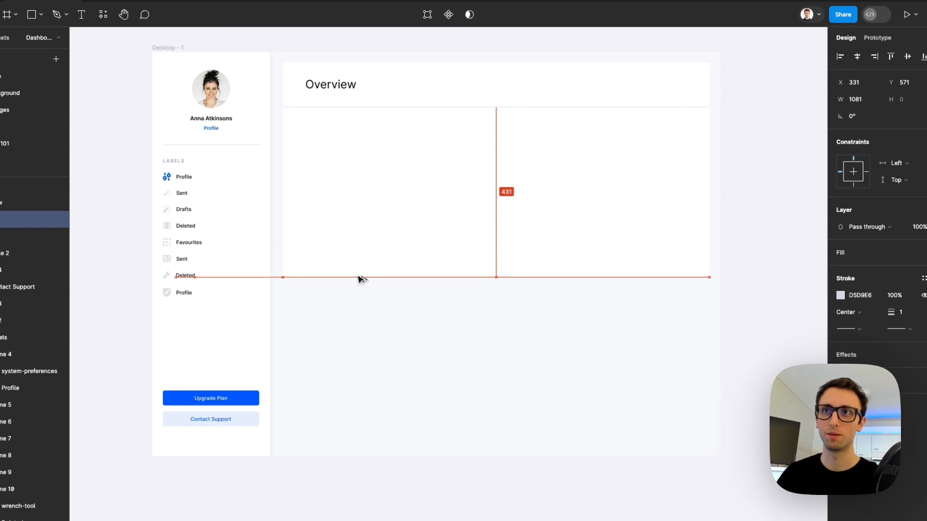
pyautogui.click(364, 271)
pyautogui.moveTo(416, 285); pyautogui.dragTo(423, 452)
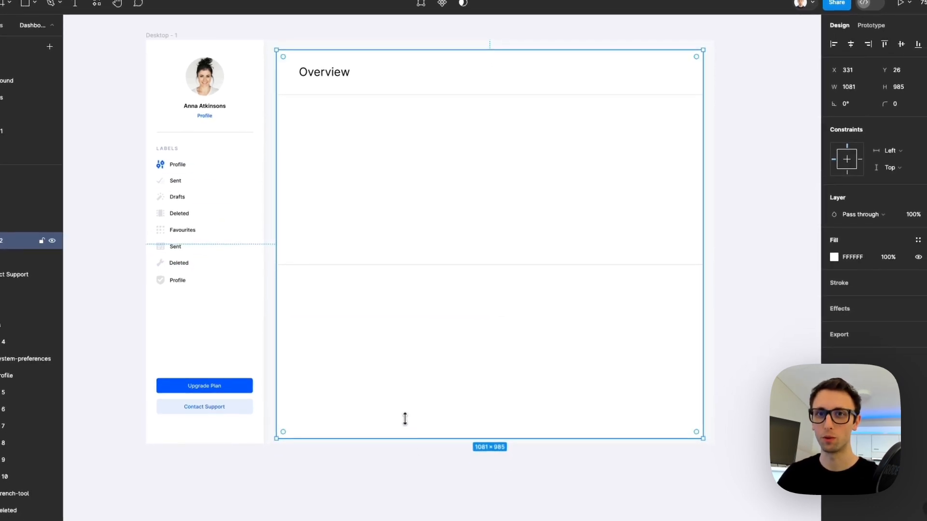
pyautogui.click(717, 157)
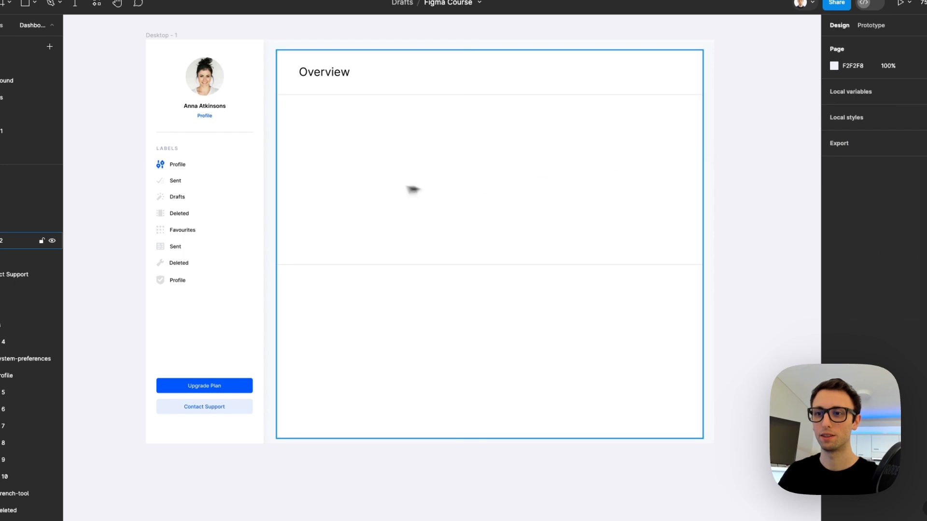
# Draw a narrow vertical bar about 10 × 139 px above the lower divider, at X 390, Y 388, filled with the Upgrade Plan button's blue, 0057FF.
pyautogui.scroll(3, 364, 191)
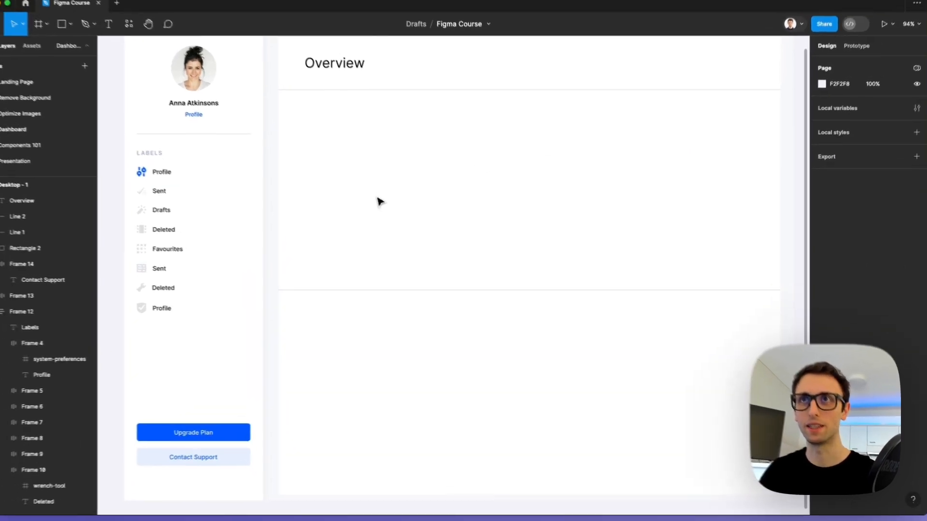
pyautogui.press('r')
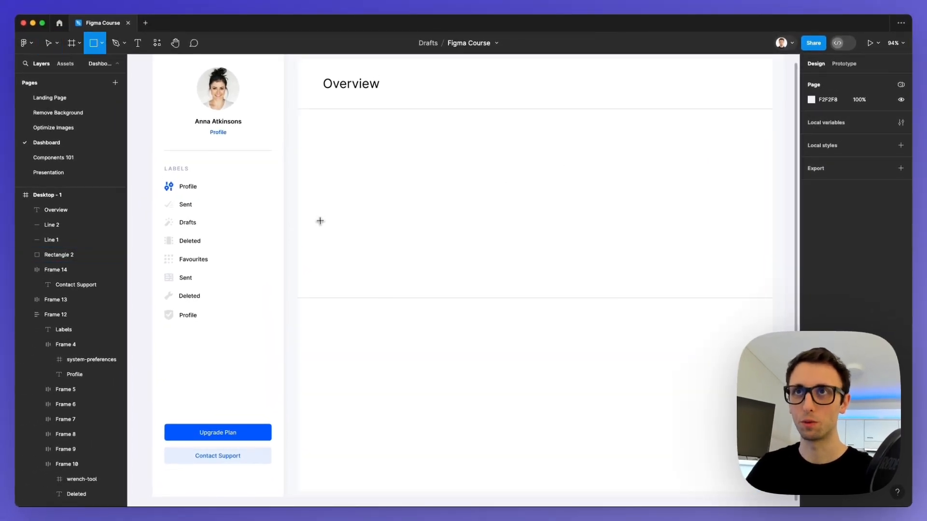
pyautogui.moveTo(325, 83)
pyautogui.mouseDown()
pyautogui.moveTo(338, 157)
pyautogui.moveTo(328, 161)
pyautogui.moveTo(361, 137)
pyautogui.moveTo(363, 270)
pyautogui.mouseUp()
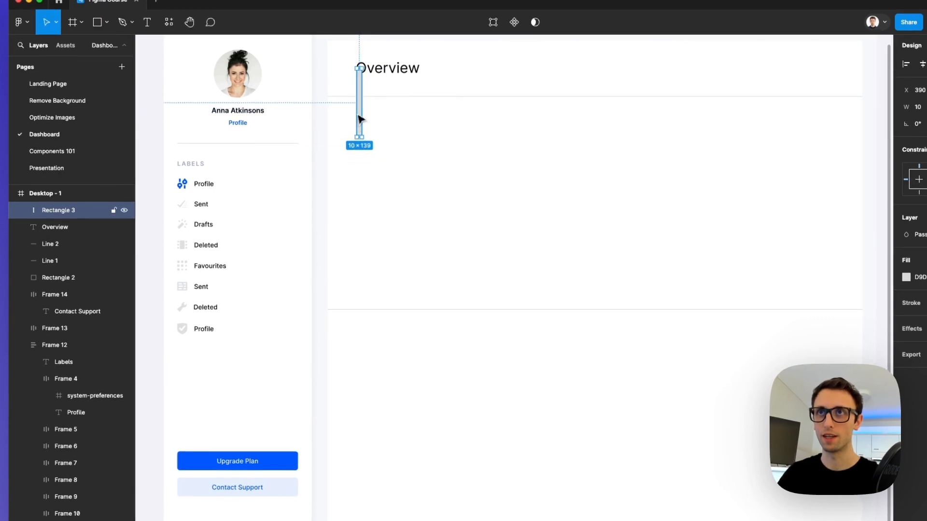
pyautogui.press('i')
pyautogui.click(268, 457)
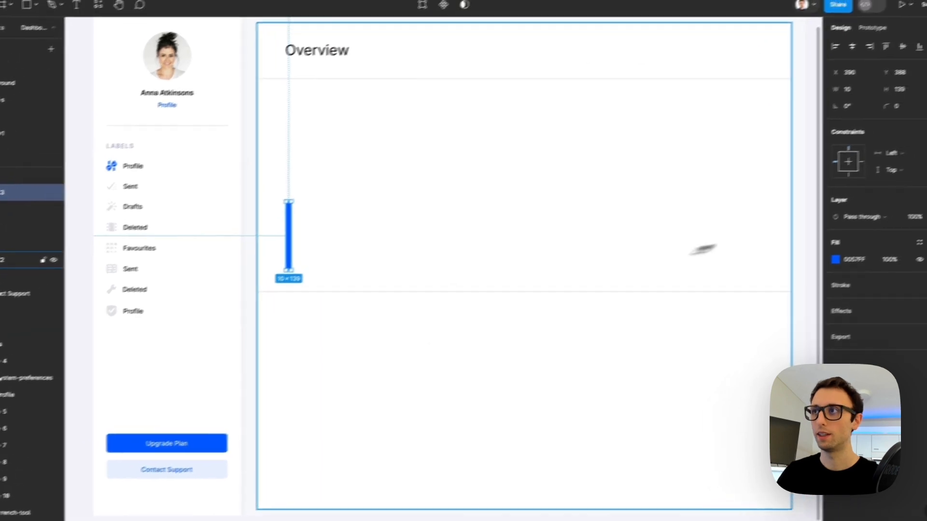
# Open the fill opacity of the blue bar for editing.
pyautogui.click(906, 277)
pyautogui.click(859, 273)
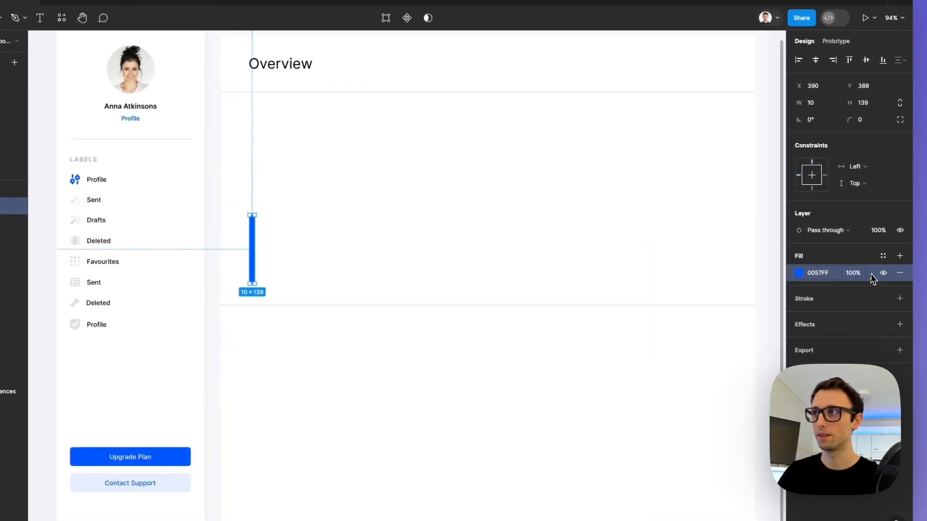
# Set the layer opacity of the blue bar to 10%.
pyautogui.click(875, 236)
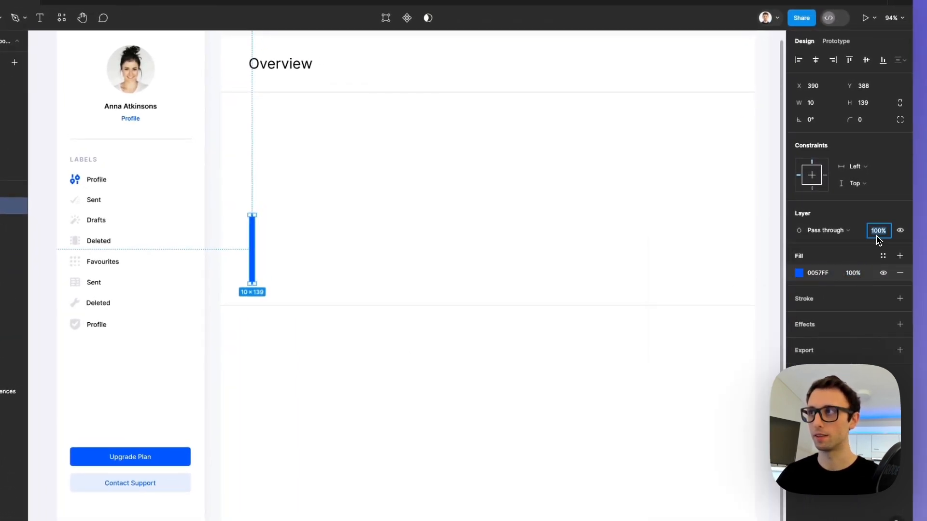
pyautogui.write('10')
pyautogui.press('Return')
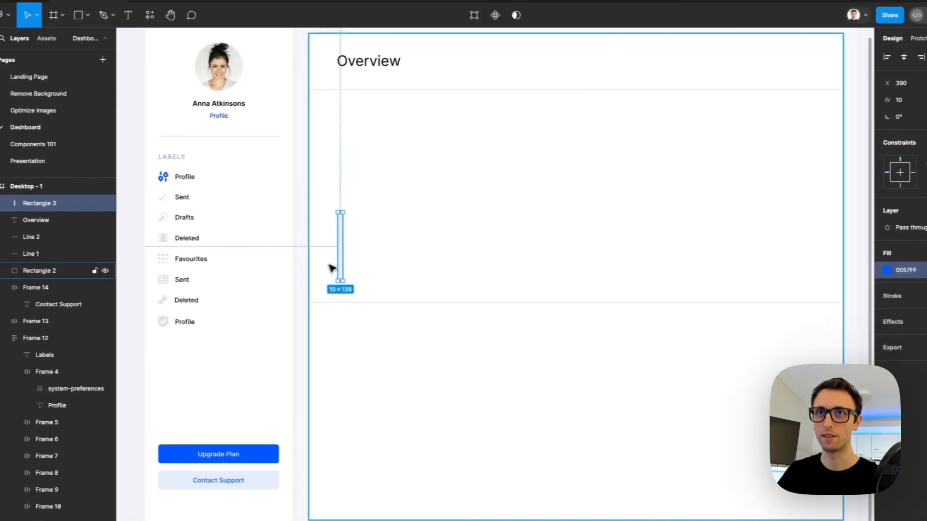
# Copy the "Sent" label from the sidebar and place the copy directly below the pale blue bar.
pyautogui.scroll(3, 248, 270)
pyautogui.keyDown('super'); pyautogui.click(47, 170); pyautogui.keyUp('super')
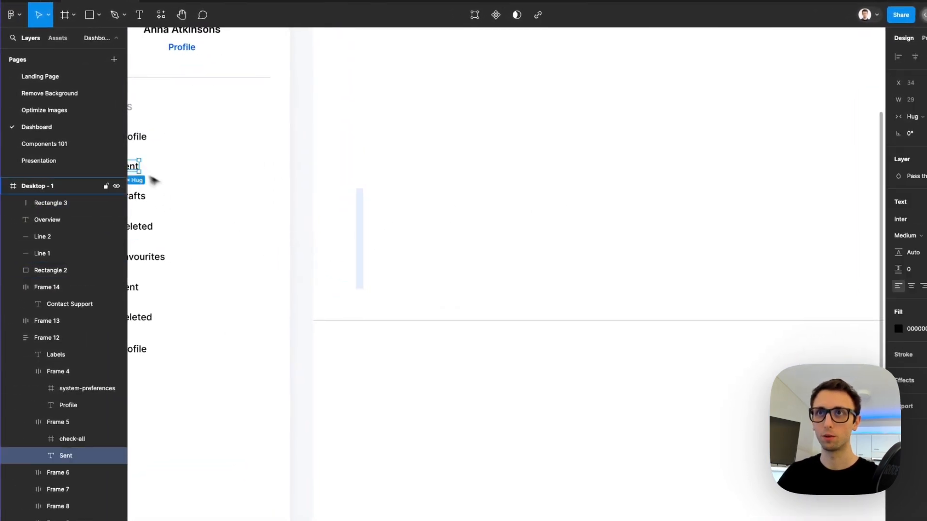
pyautogui.click(364, 270)
pyautogui.scroll(5, 364, 270)
pyautogui.press('super+v')
pyautogui.moveTo(512, 284); pyautogui.dragTo(355, 351)
# Change the copied label's text to "7" and centre it beneath the bar.
pyautogui.doubleClick(360, 345)
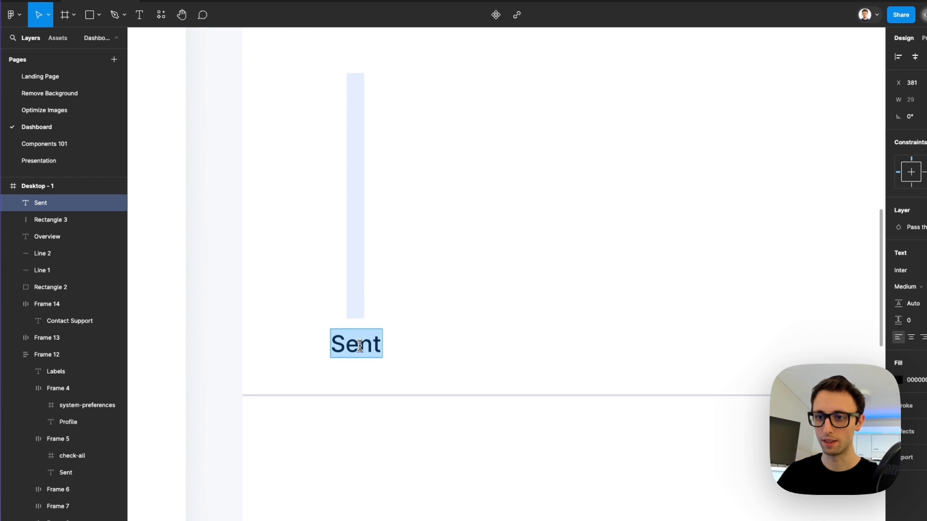
pyautogui.write('7')
pyautogui.scroll(-2, 360, 346)
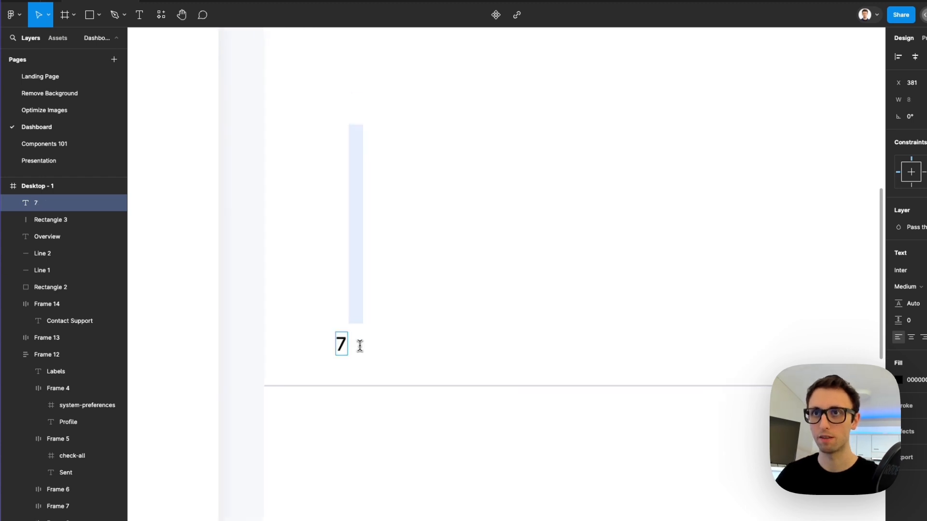
pyautogui.press('Escape')
pyautogui.moveTo(353, 348); pyautogui.dragTo(362, 349)
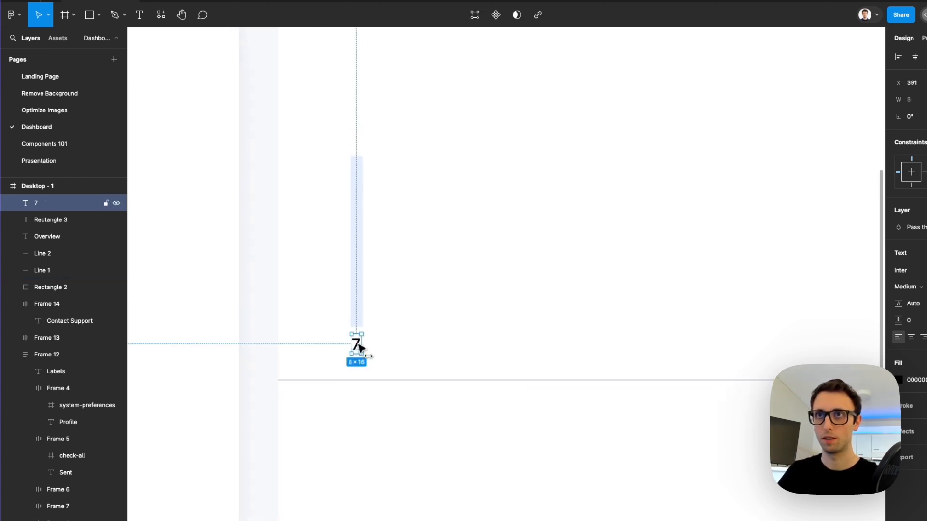
# Lock the white panel rectangle behind the Overview content.
pyautogui.scroll(-5, 359, 346)
pyautogui.click(369, 296)
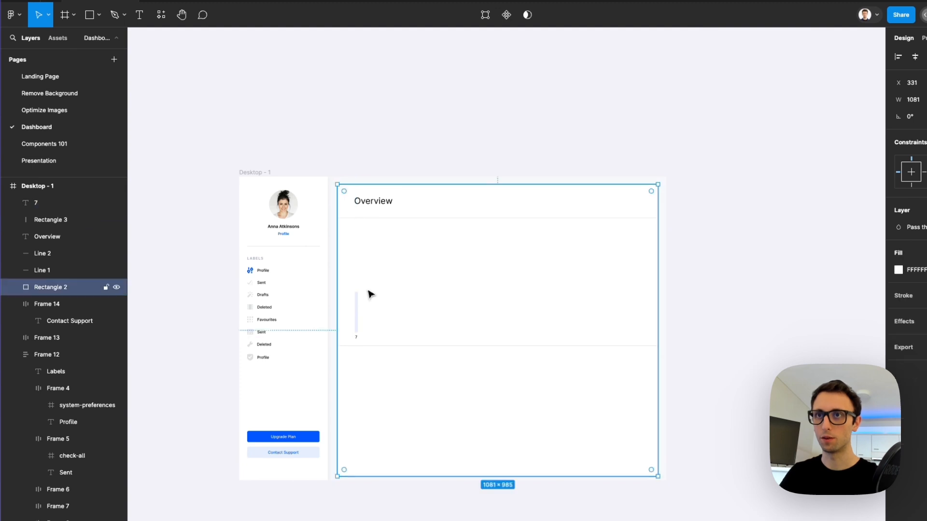
pyautogui.click(105, 288)
pyautogui.scroll(5, 447, 334)
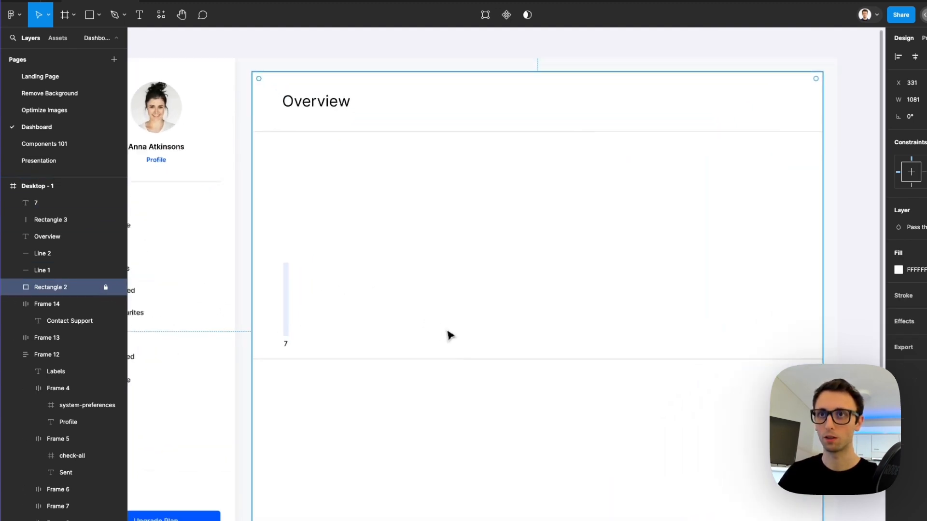
pyautogui.click(444, 335)
# Change the fill colour of the "7" label to the muted blue 5F79AC.
pyautogui.click(267, 350)
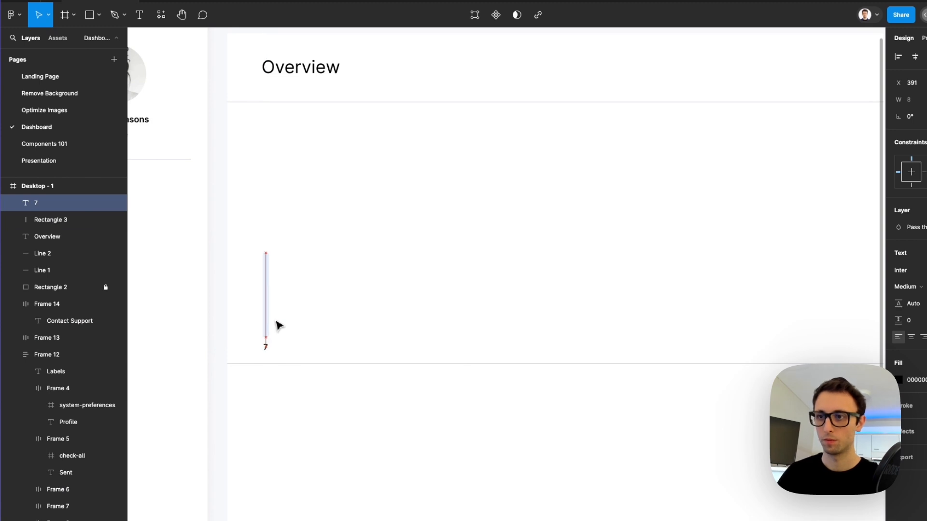
pyautogui.click(899, 379)
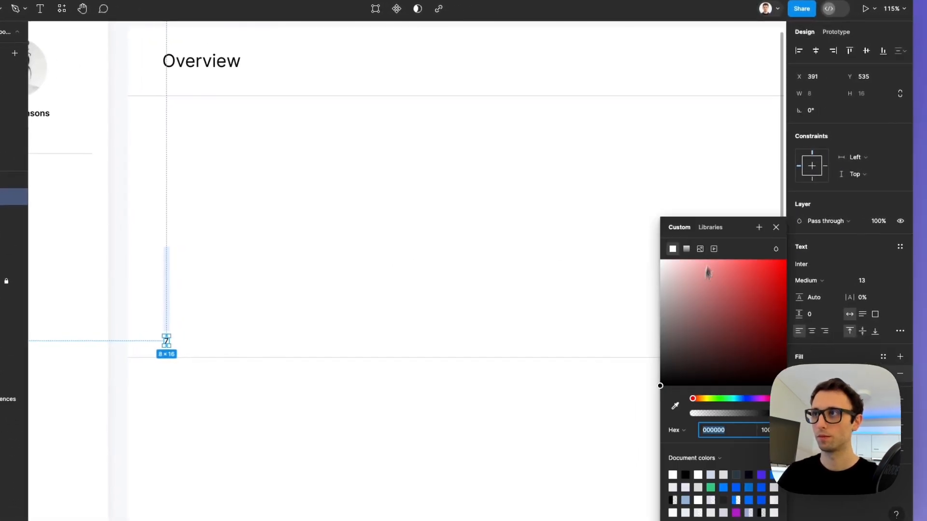
pyautogui.moveTo(762, 230); pyautogui.dragTo(625, 204)
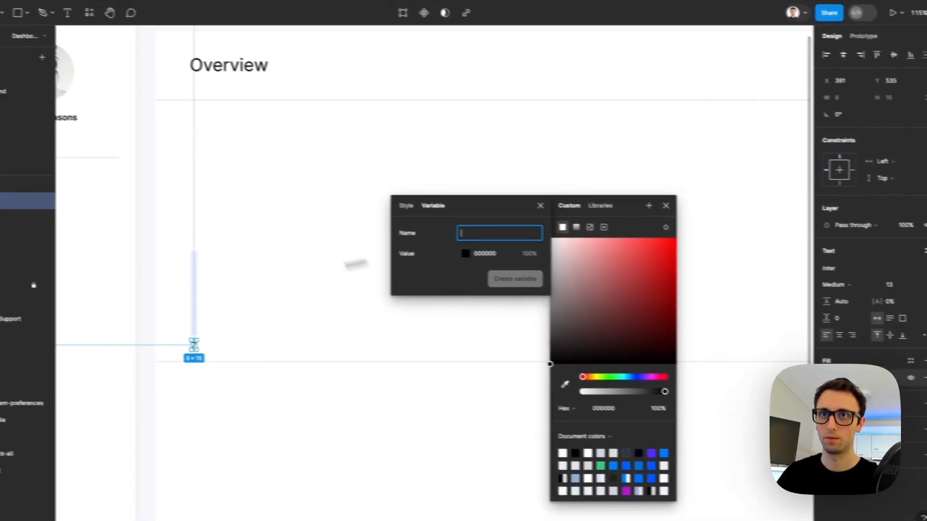
pyautogui.hotkey('ctrl', 'c')
pyautogui.click(166, 289)
pyautogui.moveTo(598, 244); pyautogui.dragTo(643, 290)
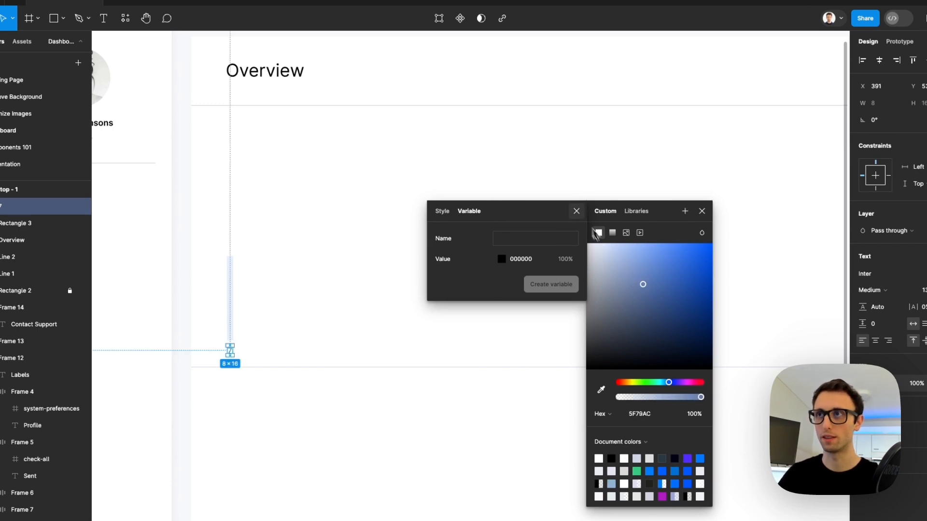
pyautogui.click(580, 212)
pyautogui.click(702, 211)
# Wrap the bar and its "7" label together in a vertical auto layout frame.
pyautogui.scroll(-5, 382, 267)
pyautogui.click(374, 268)
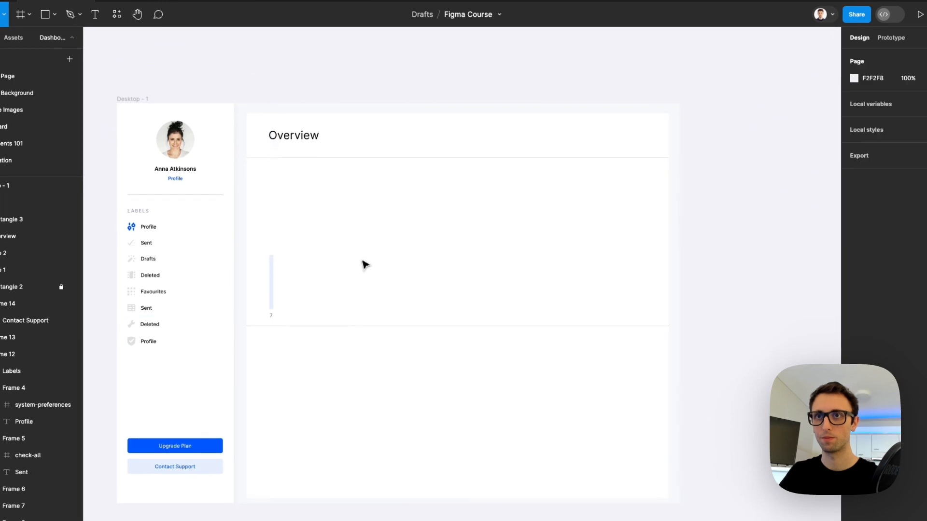
pyautogui.moveTo(365, 264); pyautogui.dragTo(250, 328)
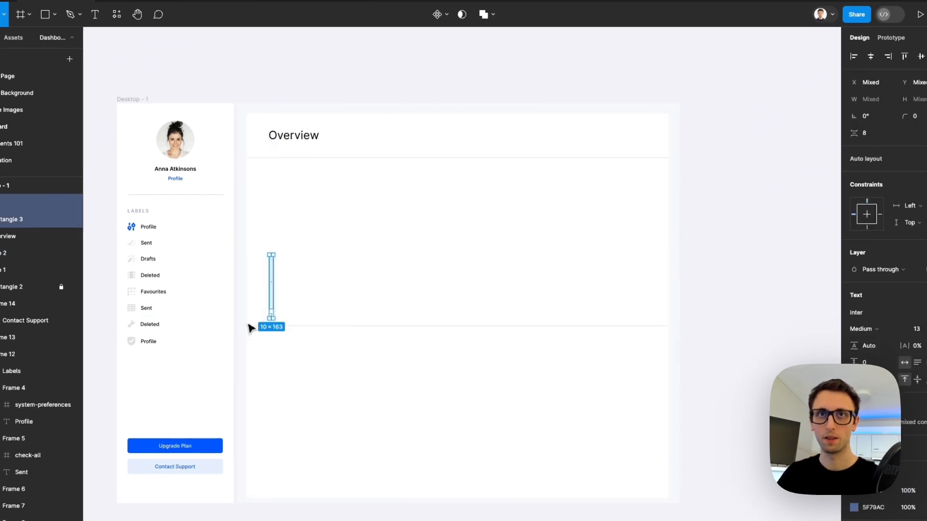
pyautogui.hotkey('shift', 'a')
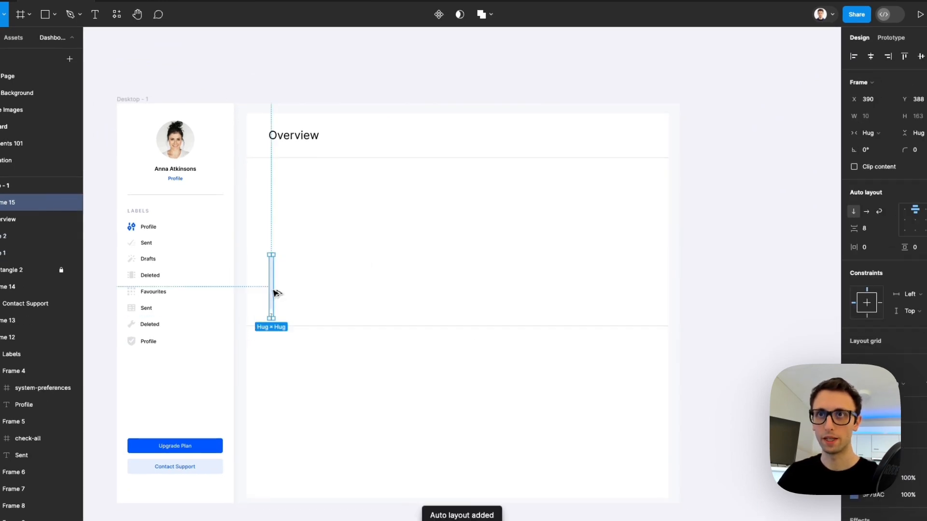
# Duplicate the bar frame to its right, try stretching the copy taller, and undo the resize.
pyautogui.moveTo(273, 291); pyautogui.dragTo(304, 290)
pyautogui.moveTo(301, 255); pyautogui.dragTo(305, 234)
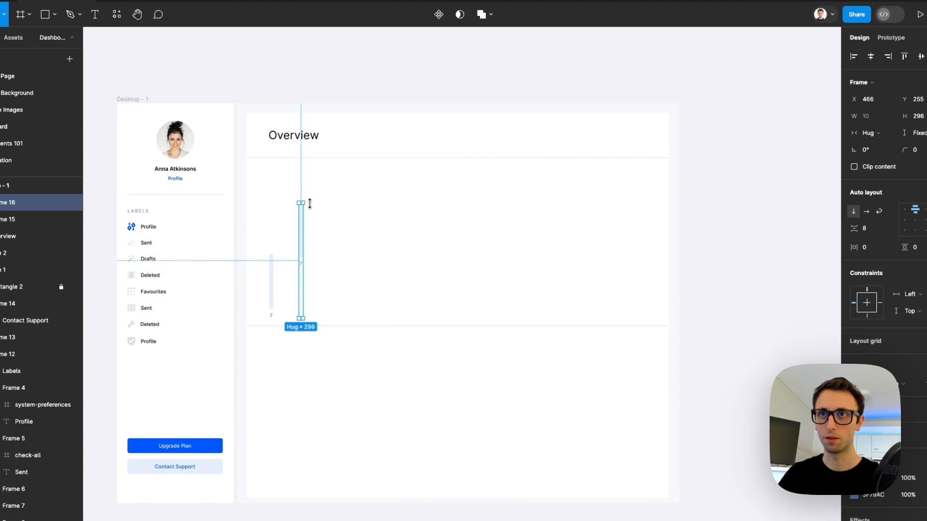
pyautogui.hotkey('ctrl', 'z')
pyautogui.doubleClick(301, 273)
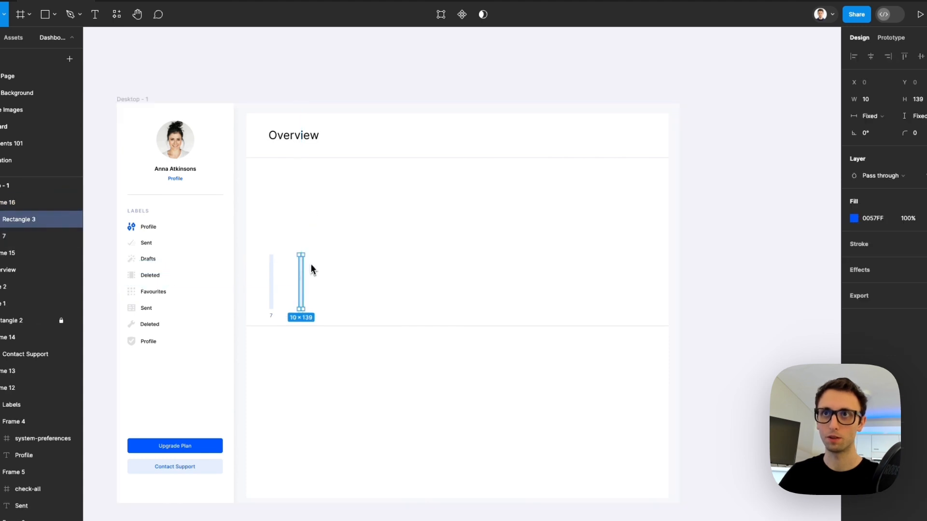
pyautogui.hotkey('ctrl', 'z')
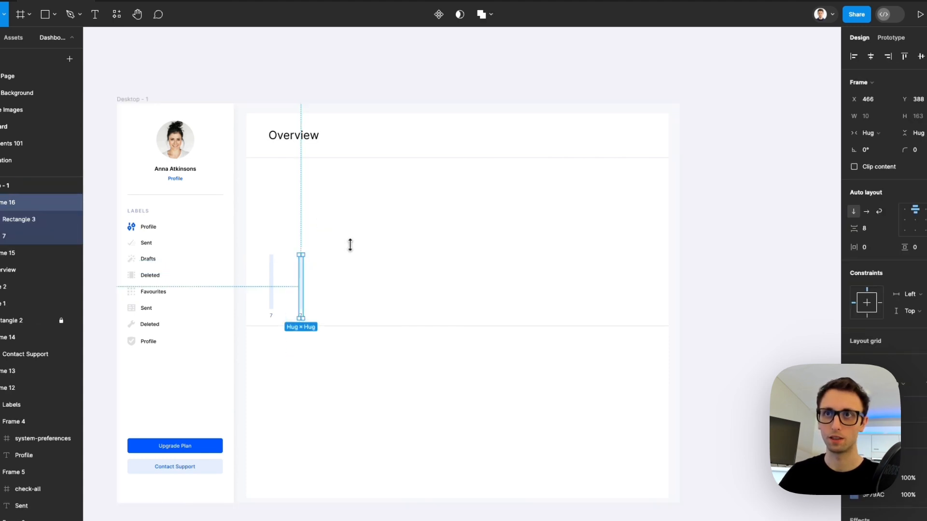
# Align the duplicate frame's content to bottom centre, try resizing it again, and remove the duplicate.
pyautogui.click(915, 231)
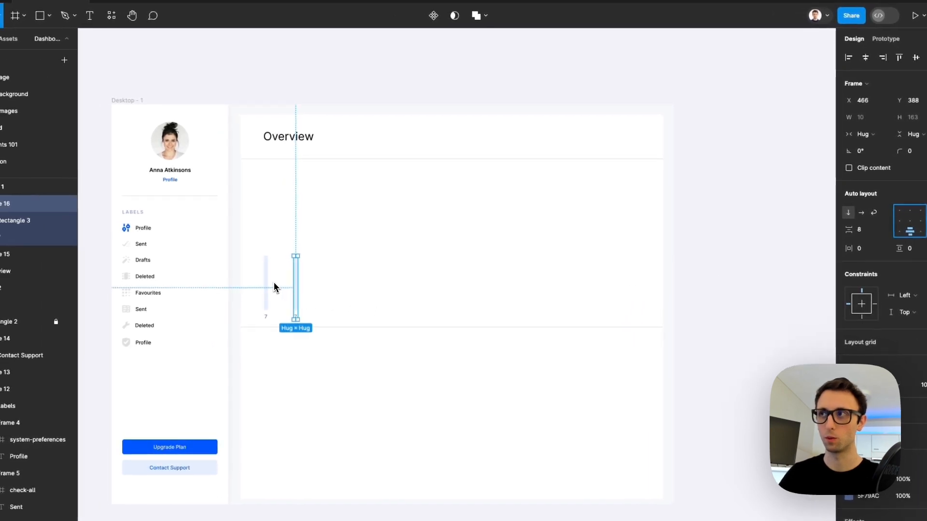
pyautogui.moveTo(295, 256); pyautogui.dragTo(280, 327)
pyautogui.press('super+z')
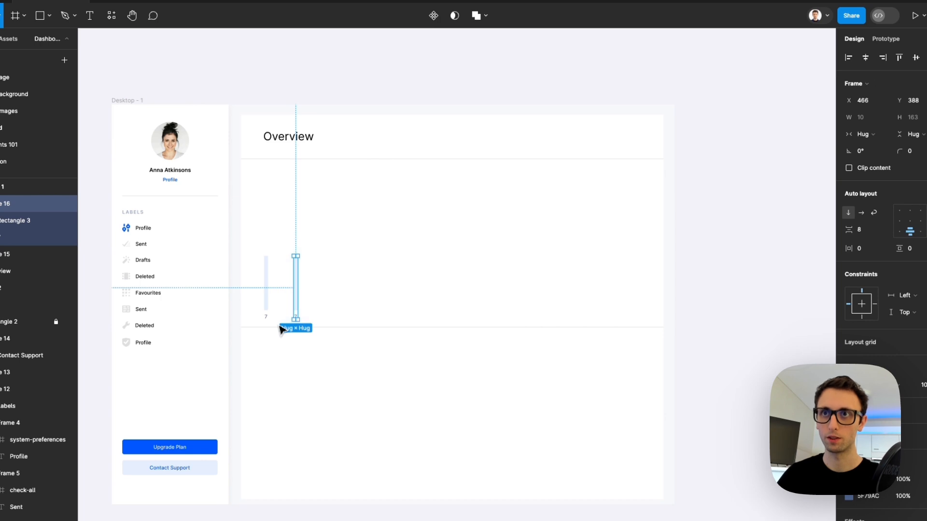
pyautogui.press('Escape')
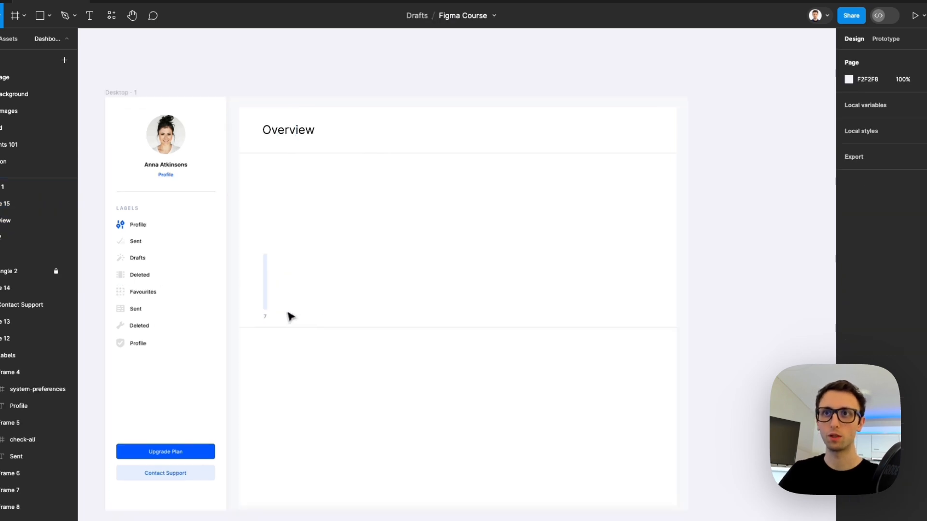
# Remove the auto layout from the remaining bar frame and ungroup its bar and label.
pyautogui.scroll(5, 286, 311)
pyautogui.keyDown('super'); pyautogui.click(253, 293); pyautogui.keyUp('super')
pyautogui.click(275, 290)
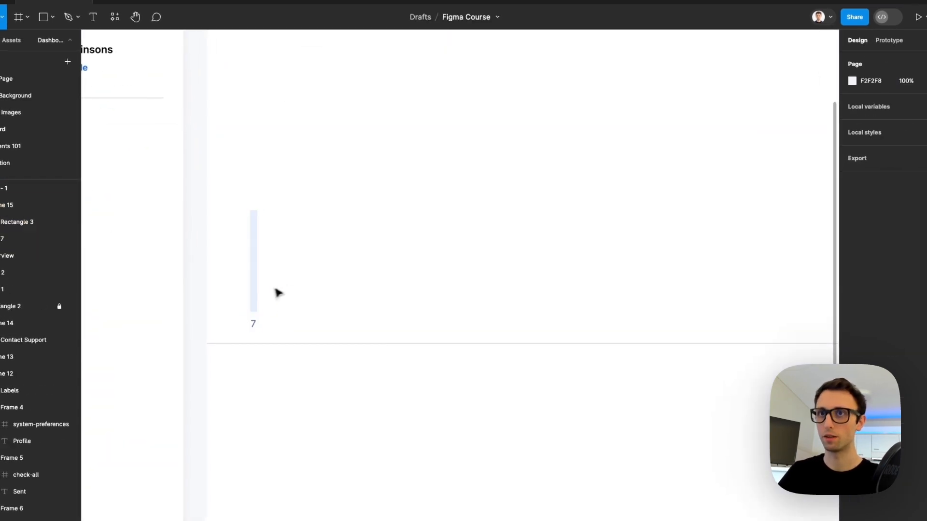
pyautogui.click(253, 291)
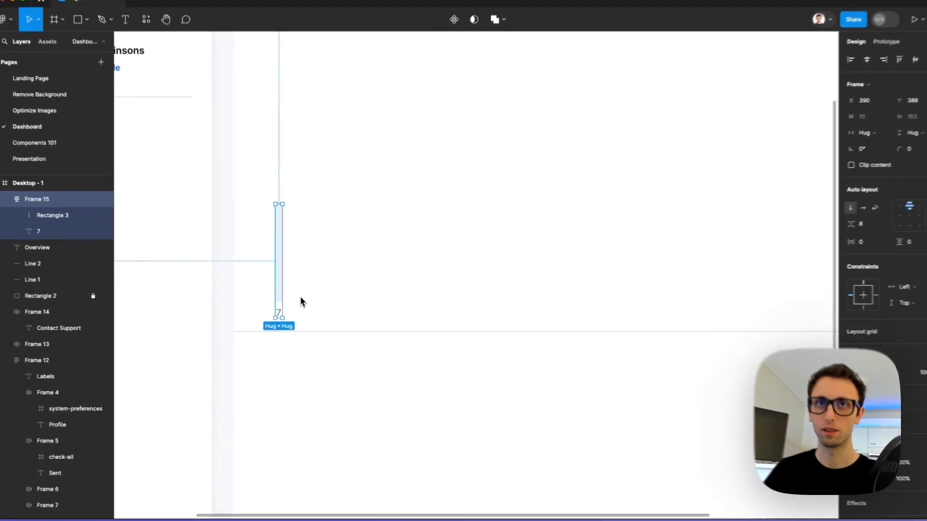
pyautogui.hotkey('alt', 'shift', 'a')
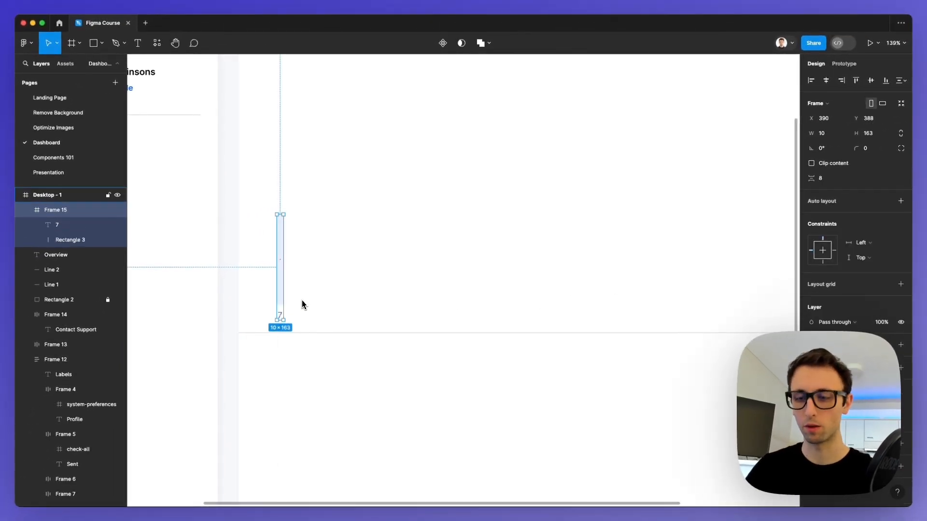
pyautogui.press('shift+super+g')
# Group the bar with its "7" label and place a duplicate to its right with a 13 px gap.
pyautogui.scroll(-5, 302, 300)
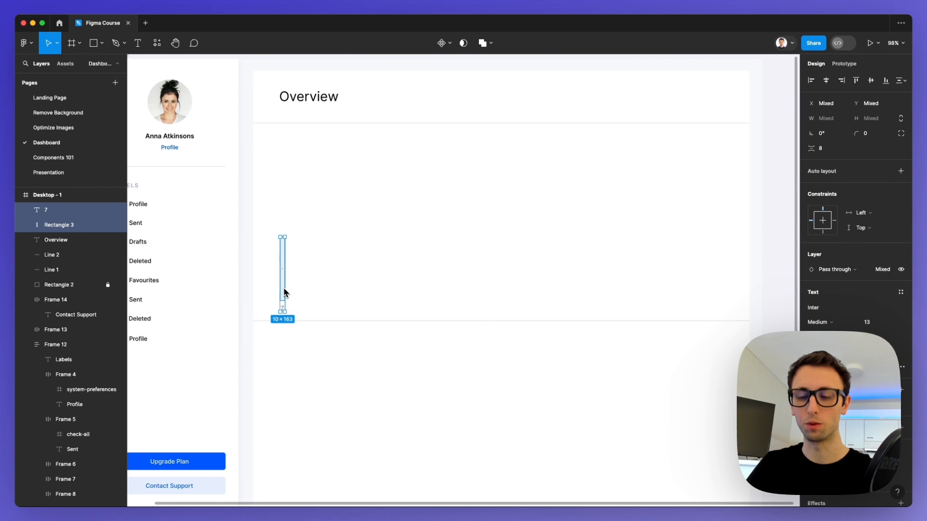
pyautogui.press('super+g')
pyautogui.moveTo(283, 287); pyautogui.dragTo(322, 286)
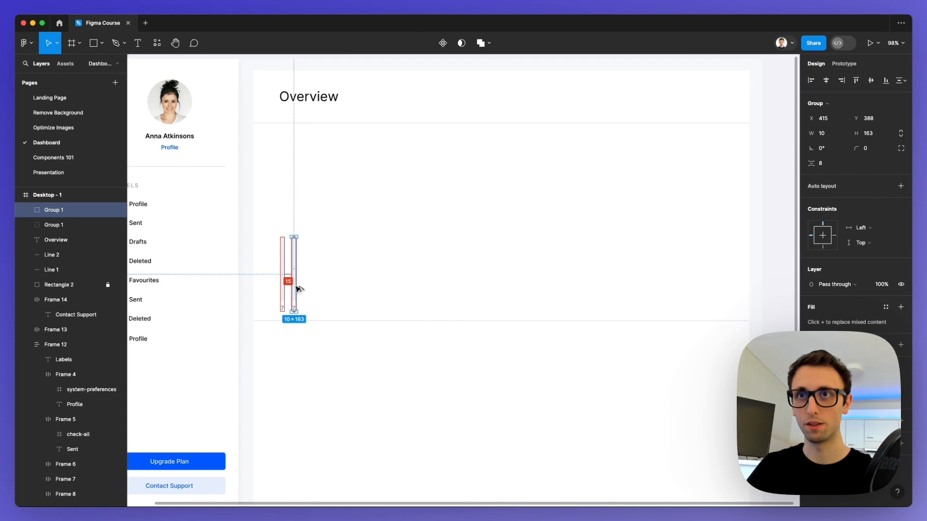
pyautogui.press('Right')
pyautogui.press('Right')
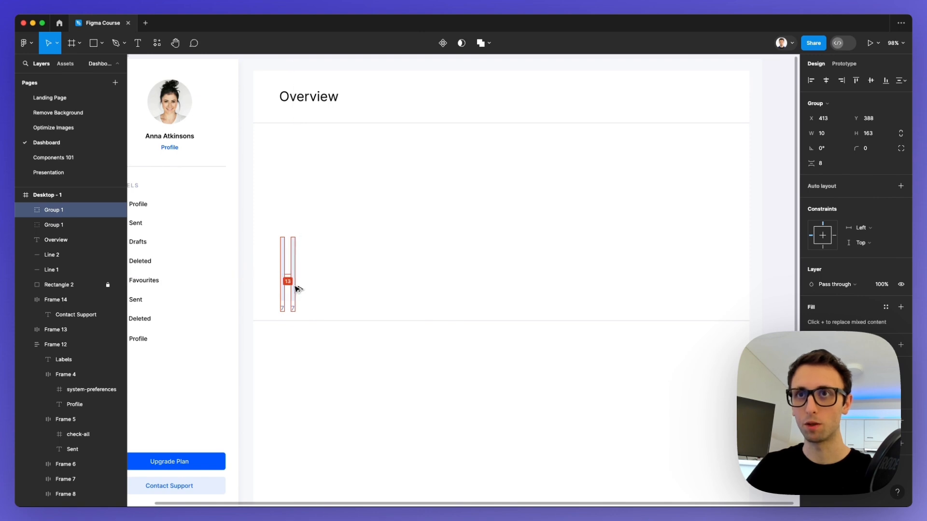
# Repeat the duplication at the same spacing until 42 bars span the width of the Overview panel.
pyautogui.hotkey('ctrl', 'd')
pyautogui.hotkey('ctrl', 'd')
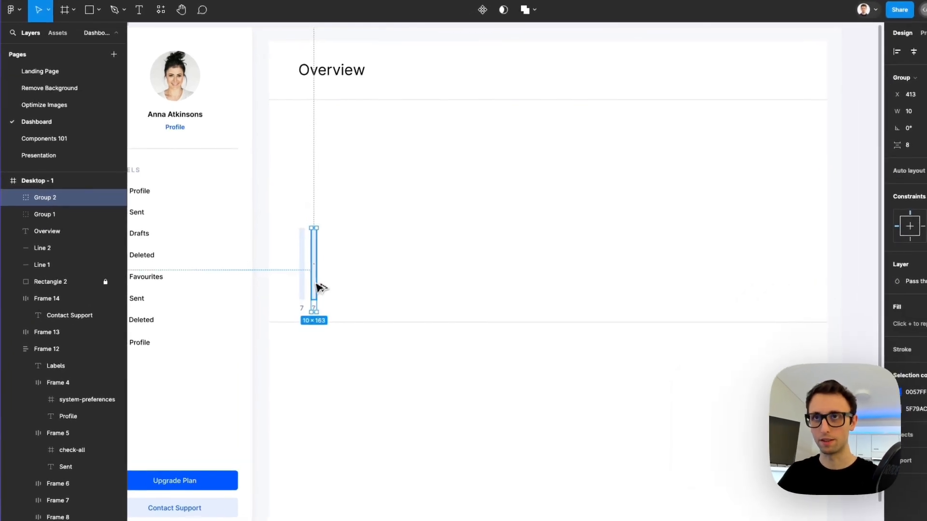
pyautogui.hotkey('ctrl', 'd')
pyautogui.hotkey('ctrl', 'd')
pyautogui.hotkey('ctrl', 'd')
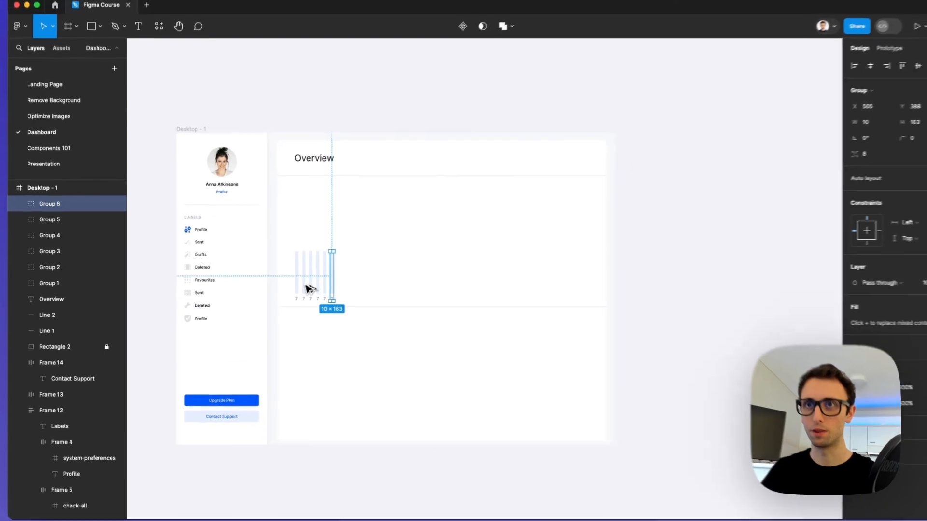
pyautogui.hotkey('ctrl', 'd')
pyautogui.hotkey('ctrl', 'd')
pyautogui.hotkey('ctrl', 'd')
pyautogui.hotkey('ctrl', 'd')
pyautogui.hotkey('ctrl', 'd')
pyautogui.hotkey('ctrl', 'd')
pyautogui.hotkey('ctrl', 'd')
pyautogui.hotkey('ctrl', 'd')
pyautogui.hotkey('ctrl', 'd')
pyautogui.hotkey('ctrl', 'd')
pyautogui.hotkey('ctrl', 'd')
pyautogui.hotkey('ctrl', 'd')
pyautogui.hotkey('ctrl', 'd')
pyautogui.hotkey('ctrl', 'd')
pyautogui.hotkey('ctrl', 'd')
pyautogui.hotkey('ctrl', 'd')
pyautogui.hotkey('ctrl', 'd')
pyautogui.hotkey('ctrl', 'd')
pyautogui.hotkey('ctrl', 'd')
pyautogui.hotkey('ctrl', 'd')
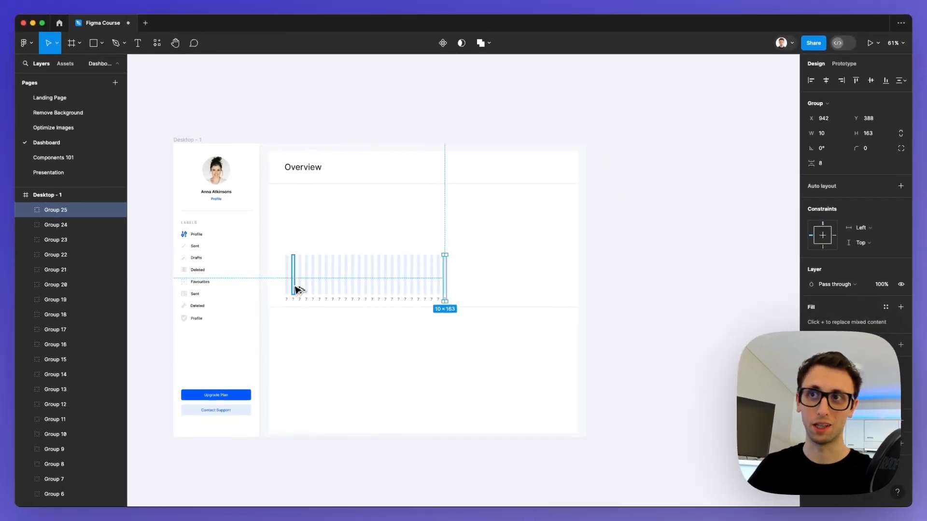
pyautogui.hotkey('ctrl', 'd')
pyautogui.hotkey('ctrl', 'd')
pyautogui.hotkey('ctrl', 'd')
pyautogui.hotkey('ctrl', 'd')
pyautogui.hotkey('ctrl', 'd')
pyautogui.hotkey('ctrl', 'd')
pyautogui.hotkey('ctrl', 'd')
pyautogui.hotkey('ctrl', 'd')
pyautogui.hotkey('ctrl', 'd')
pyautogui.hotkey('ctrl', 'd')
pyautogui.hotkey('ctrl', 'd')
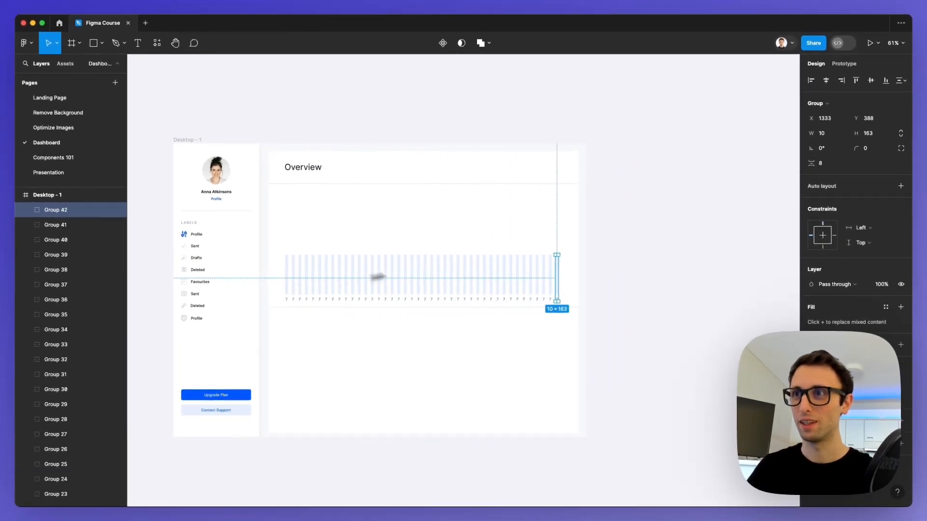
# Stretch the whole row of bars to about 979 px wide, then shift it slightly left and 10 px up.
pyautogui.moveTo(581, 241); pyautogui.dragTo(279, 310)
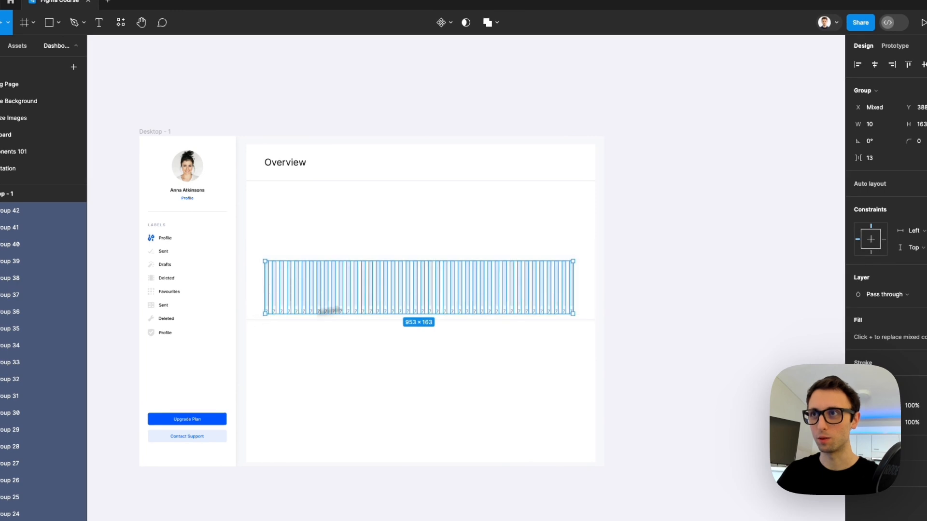
pyautogui.moveTo(573, 276); pyautogui.dragTo(581, 275)
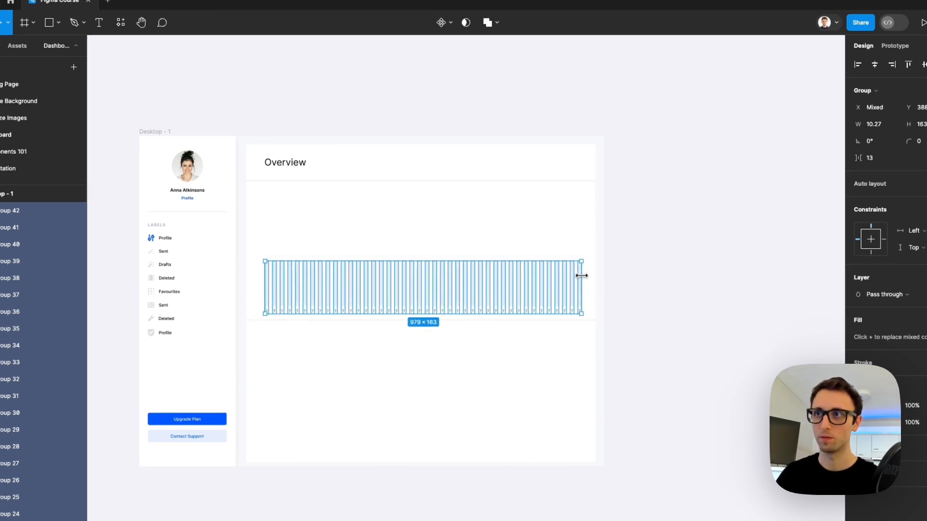
pyautogui.hotkey('shift', 'Left')
pyautogui.press('Right')
pyautogui.press('Right')
pyautogui.hotkey('shift', 'Up')
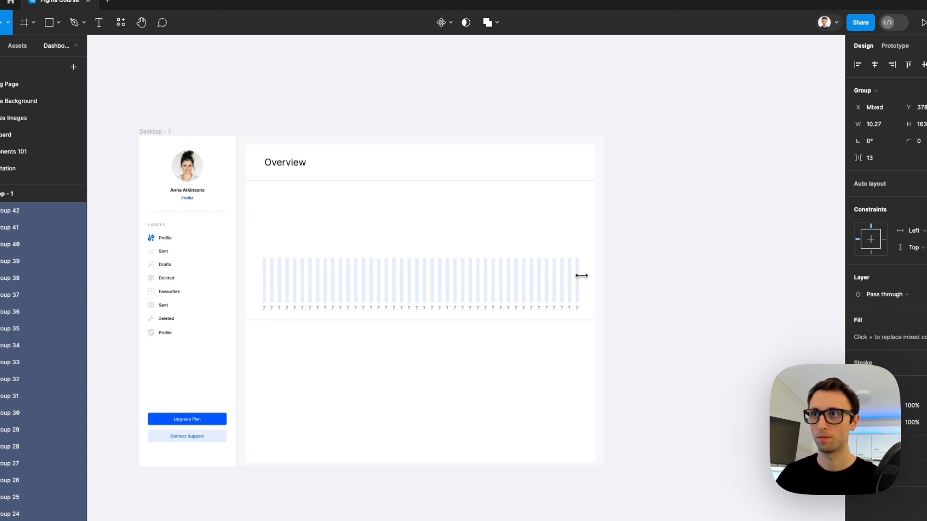
pyautogui.click(586, 281)
pyautogui.scroll(5, 286, 280)
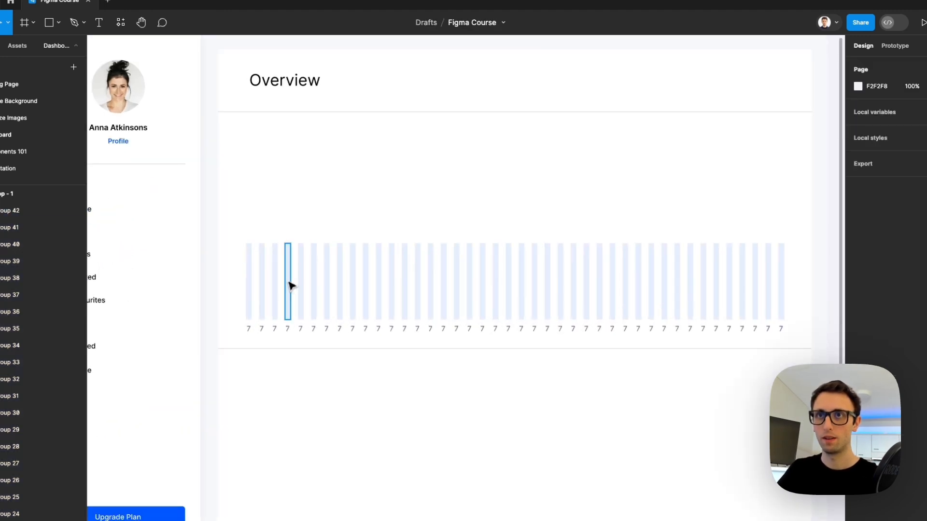
# Lower the tops of the first three bars in the row so they rise in steps toward the fourth bar.
pyautogui.doubleClick(249, 247)
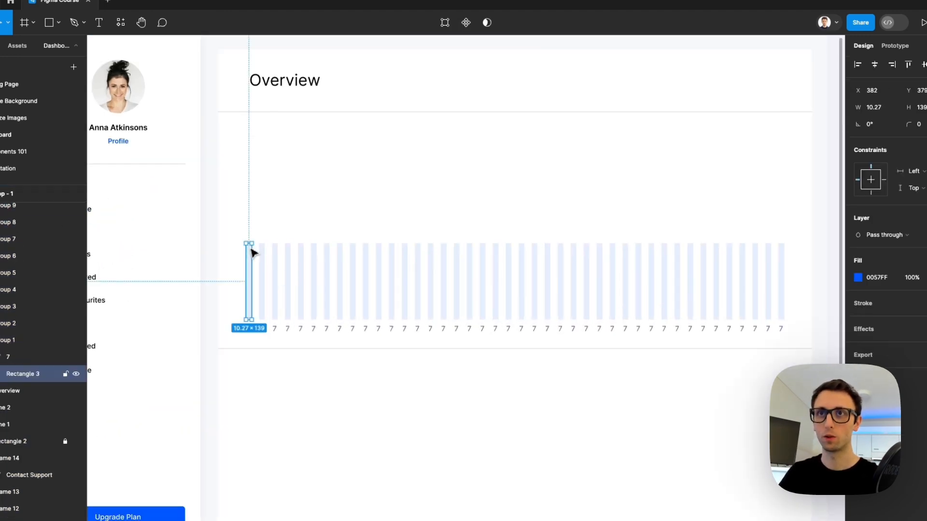
pyautogui.moveTo(249, 242); pyautogui.dragTo(252, 304)
pyautogui.doubleClick(260, 292)
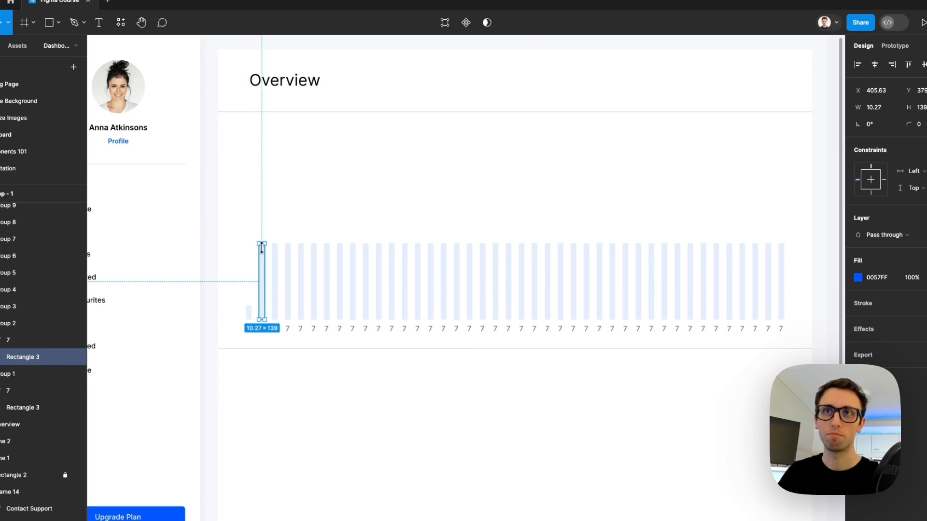
pyautogui.moveTo(262, 244); pyautogui.dragTo(261, 288)
pyautogui.doubleClick(277, 279)
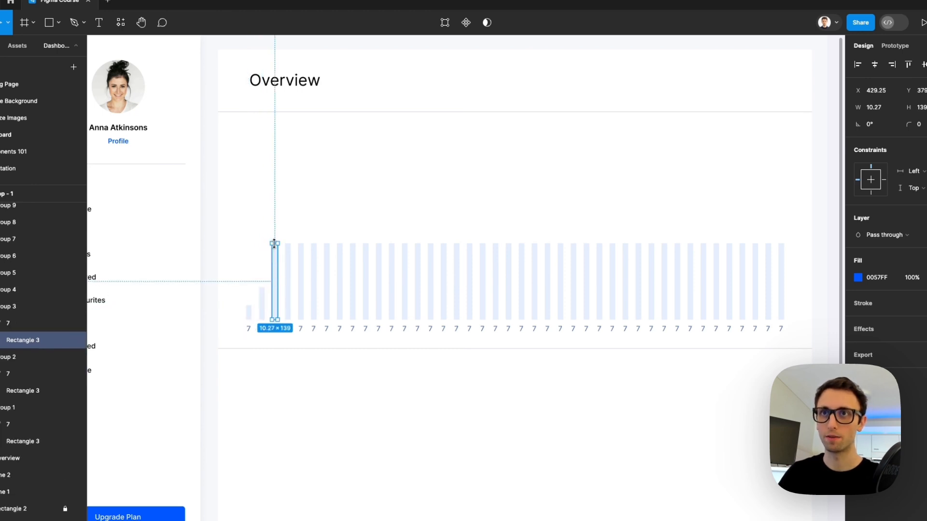
pyautogui.moveTo(274, 243); pyautogui.dragTo(275, 270)
pyautogui.doubleClick(289, 263)
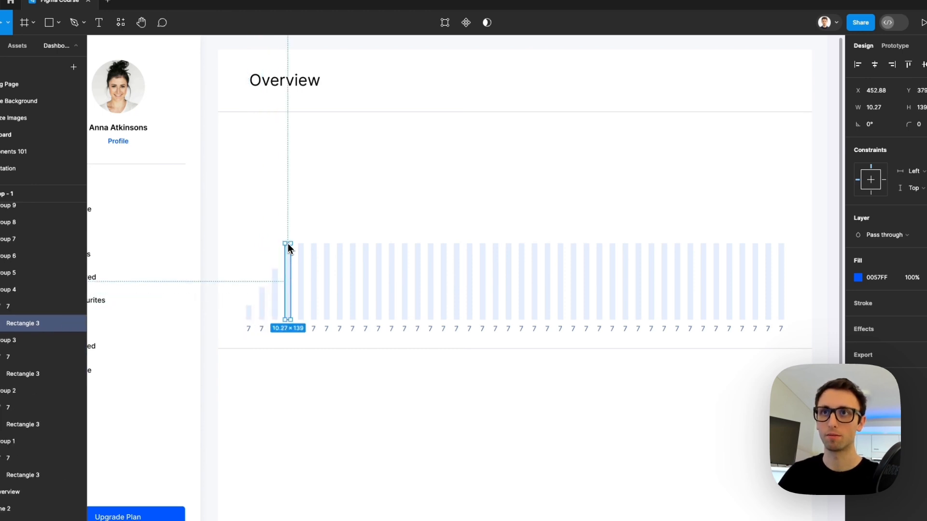
# Raise the fifth bar to about 210 px and the sixth to about 269 px, and extend the seventh to a lower height as the peak's descent.
pyautogui.doubleClick(302, 255)
pyautogui.moveTo(300, 240); pyautogui.dragTo(300, 201)
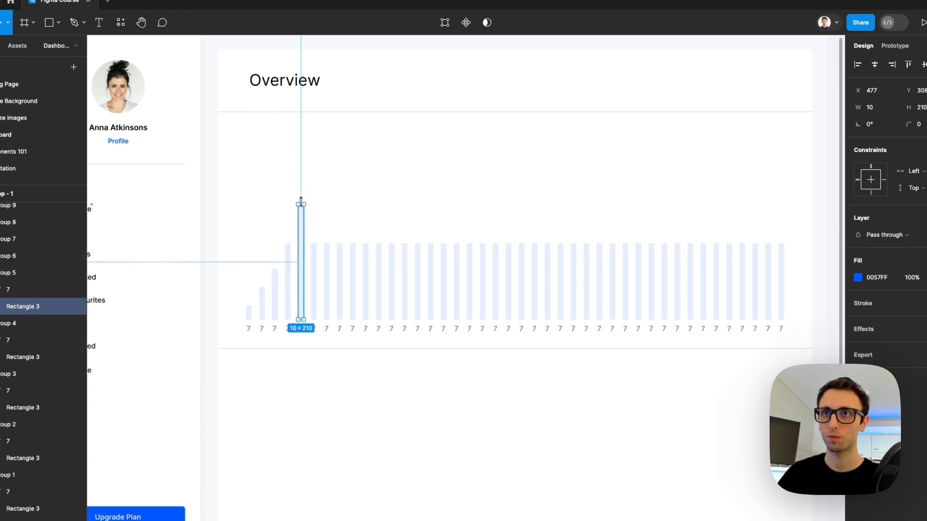
pyautogui.doubleClick(315, 243)
pyautogui.moveTo(315, 243); pyautogui.dragTo(316, 174)
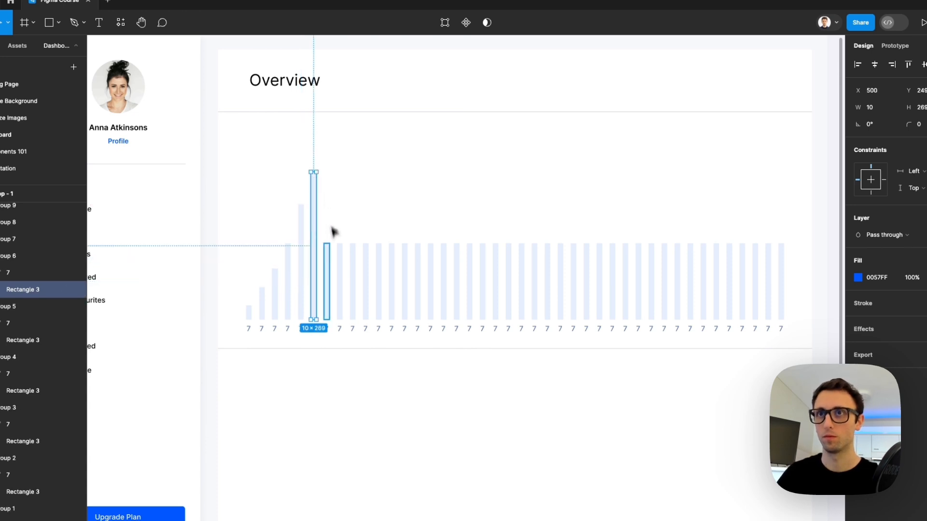
pyautogui.doubleClick(327, 265)
pyautogui.moveTo(327, 244); pyautogui.dragTo(326, 200)
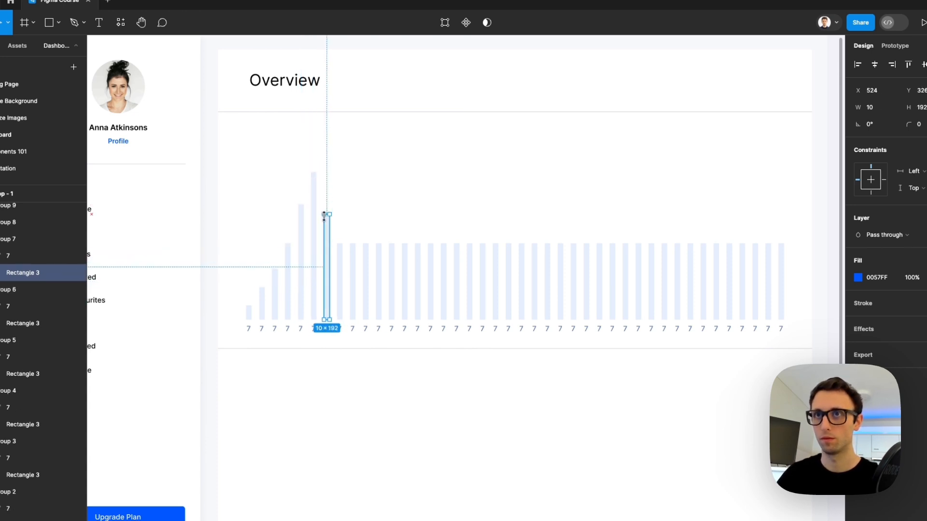
pyautogui.doubleClick(340, 256)
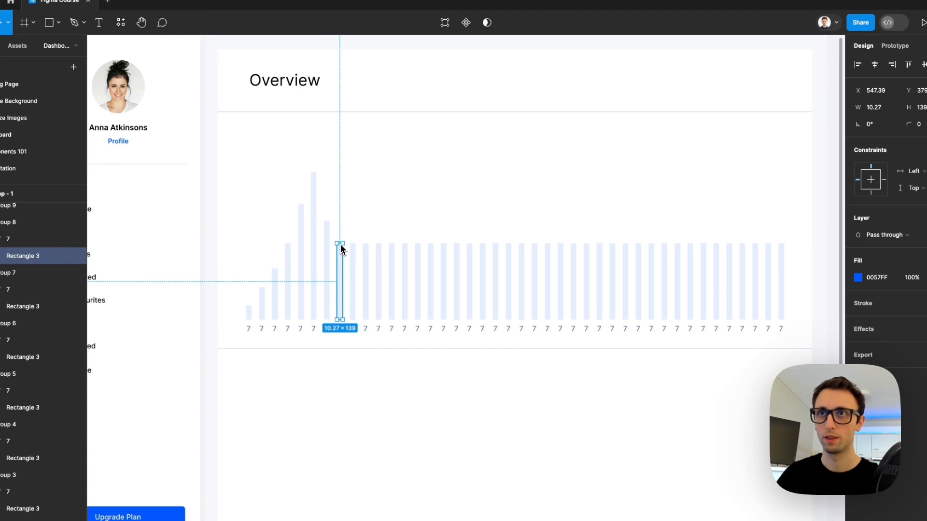
# Shorten the ninth bar and raise the tenth to thirteenth bars in growing steps up to a peak of about 321 px.
pyautogui.doubleClick(353, 256)
pyautogui.moveTo(353, 244); pyautogui.dragTo(379, 213)
pyautogui.doubleClick(366, 261)
pyautogui.doubleClick(380, 256)
pyautogui.doubleClick(391, 248)
pyautogui.moveTo(391, 248); pyautogui.dragTo(392, 179)
pyautogui.doubleClick(404, 256)
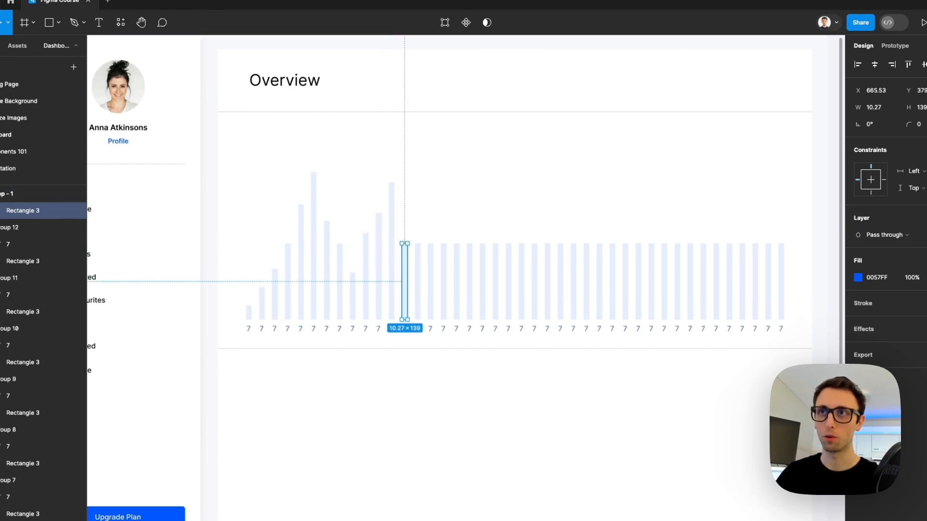
pyautogui.moveTo(405, 243); pyautogui.dragTo(406, 144)
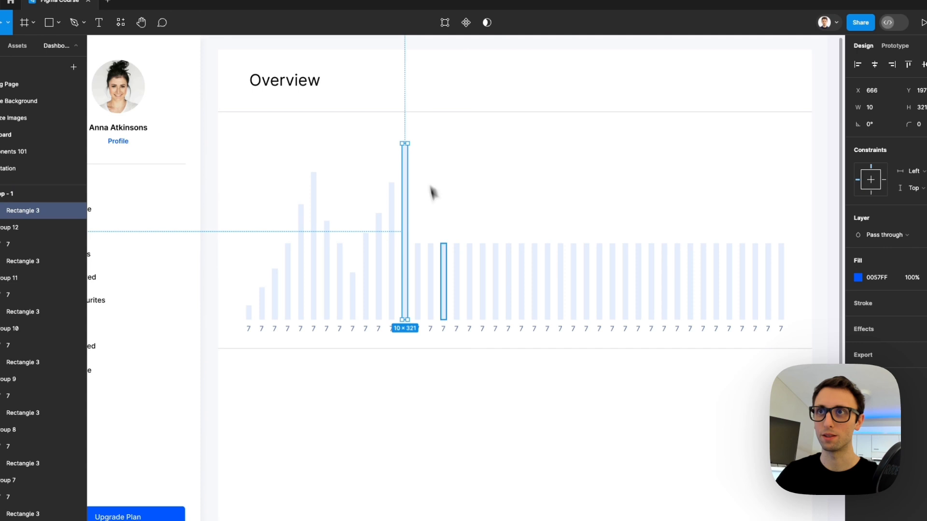
# Extend the fourteenth bar to about 283 px and the fifteenth and sixteenth progressively less, descending toward the seventeenth.
pyautogui.doubleClick(420, 278)
pyautogui.moveTo(418, 244); pyautogui.dragTo(414, 161)
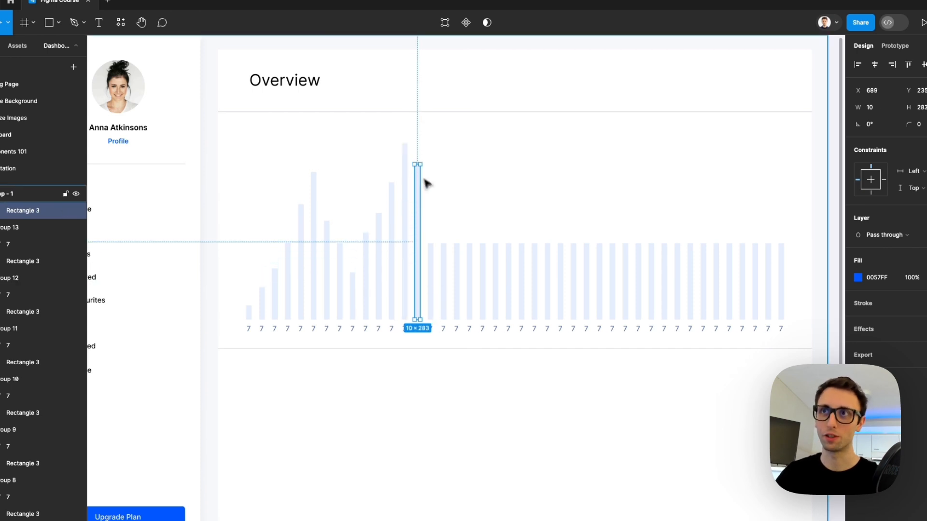
pyautogui.doubleClick(430, 265)
pyautogui.moveTo(428, 245); pyautogui.dragTo(428, 188)
pyautogui.doubleClick(442, 247)
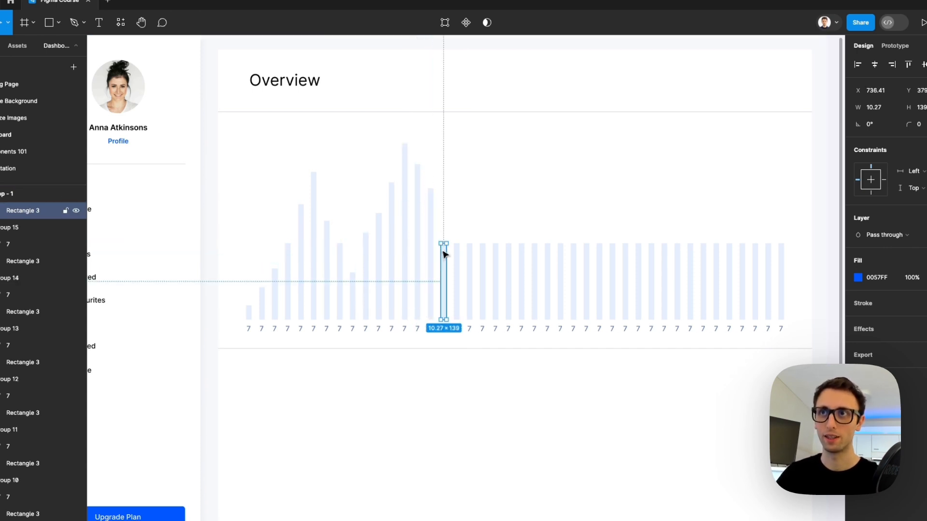
pyautogui.moveTo(443, 244); pyautogui.dragTo(442, 216)
pyautogui.doubleClick(458, 260)
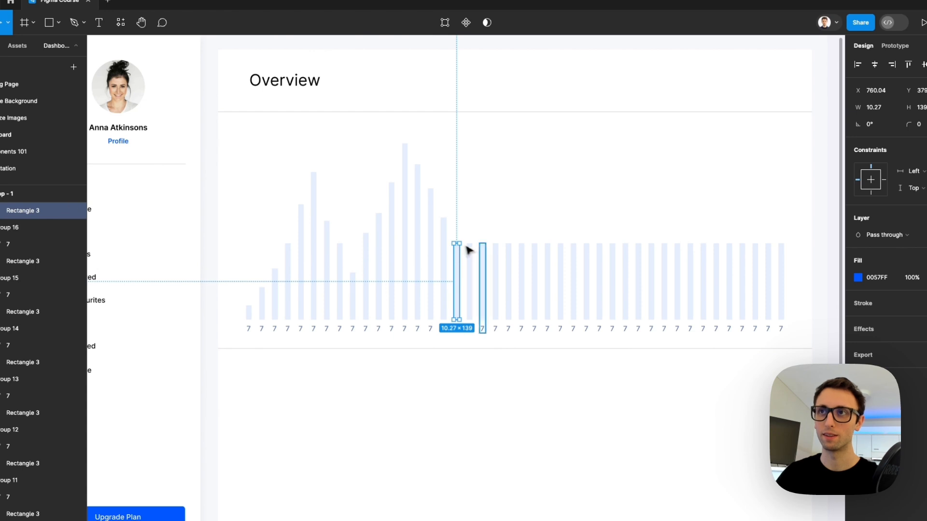
# Shorten the eighteenth bar, then raise the nineteenth to about 197 px and the twentieth and twenty-first progressively higher.
pyautogui.doubleClick(471, 261)
pyautogui.moveTo(470, 244); pyautogui.dragTo(483, 209)
pyautogui.doubleClick(485, 264)
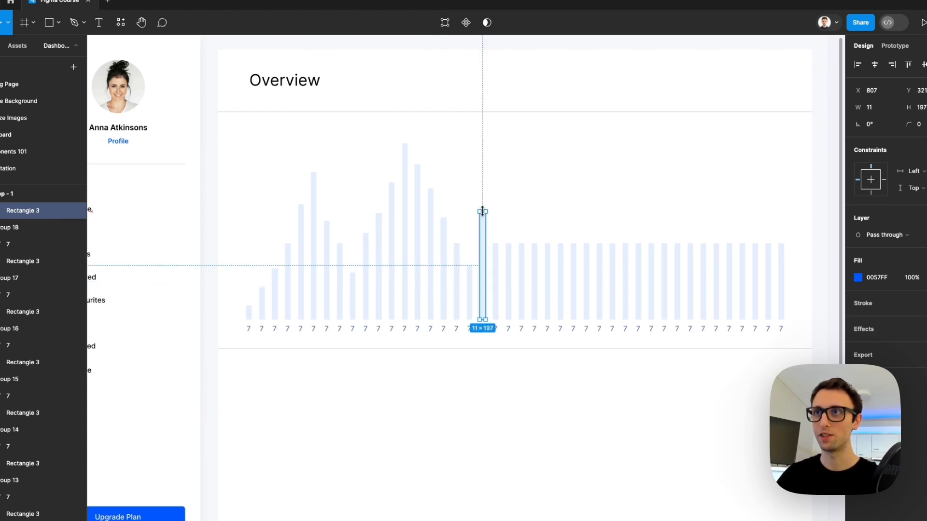
pyautogui.doubleClick(496, 256)
pyautogui.moveTo(495, 244); pyautogui.dragTo(493, 183)
pyautogui.doubleClick(508, 256)
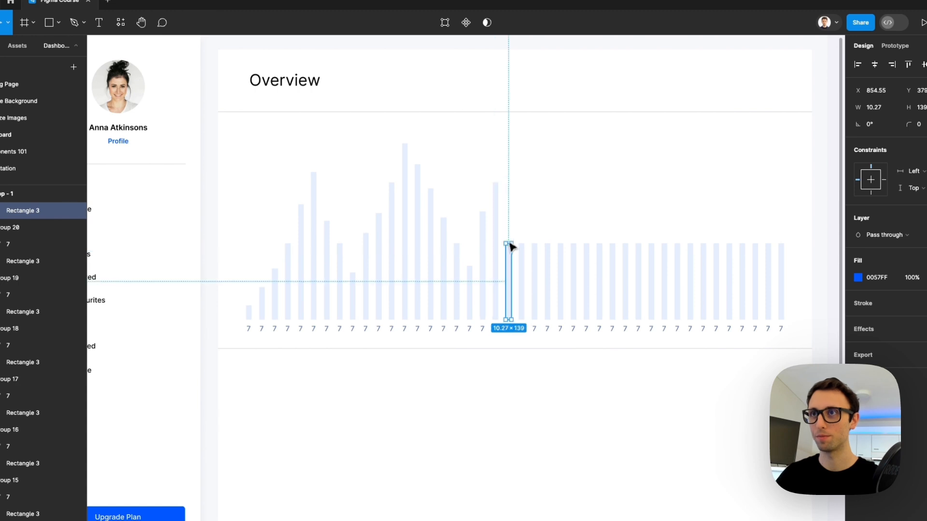
pyautogui.moveTo(506, 237); pyautogui.dragTo(507, 159)
# Extend the 22nd and 23rd bars to decreasing heights after the third peak, and shorten the 25th bar below the 24th.
pyautogui.doubleClick(523, 257)
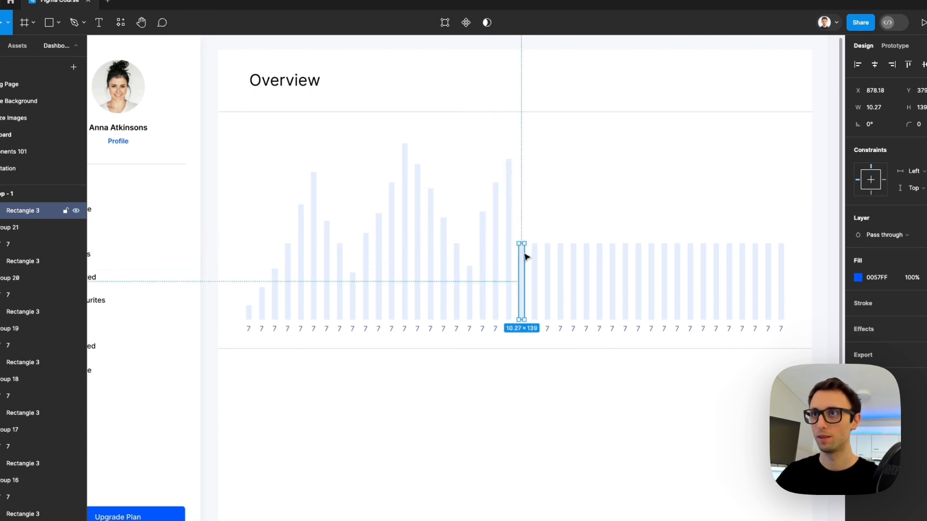
pyautogui.moveTo(522, 242); pyautogui.dragTo(521, 183)
pyautogui.doubleClick(536, 246)
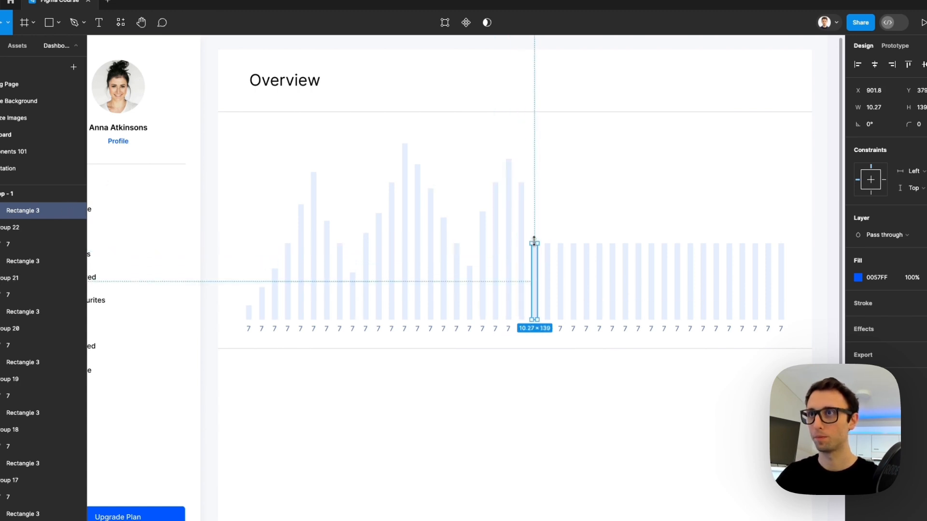
pyautogui.moveTo(535, 243); pyautogui.dragTo(534, 204)
pyautogui.doubleClick(546, 255)
pyautogui.doubleClick(560, 251)
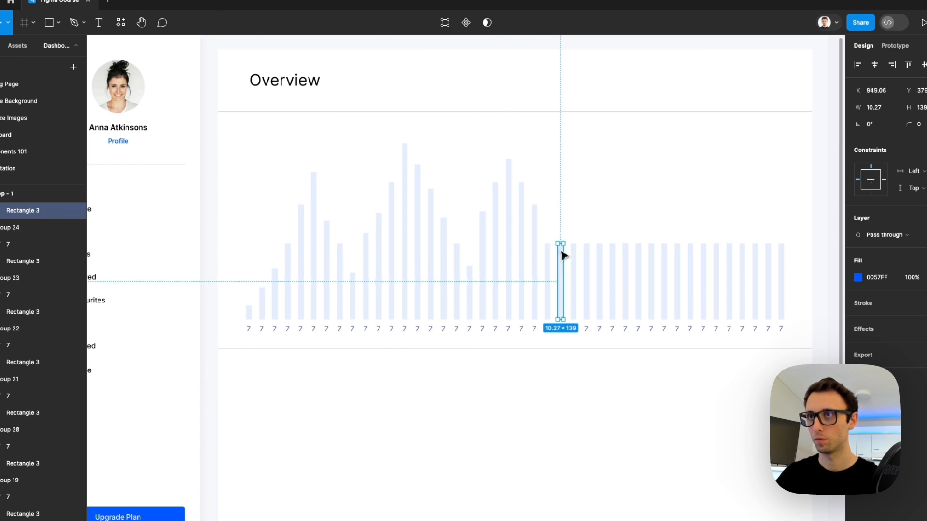
pyautogui.moveTo(561, 244); pyautogui.dragTo(563, 277)
# Raise the 26th bar to about 210 px and the 27th slightly less, and shorten the 29th bar to about 73 px.
pyautogui.moveTo(573, 246); pyautogui.dragTo(571, 203)
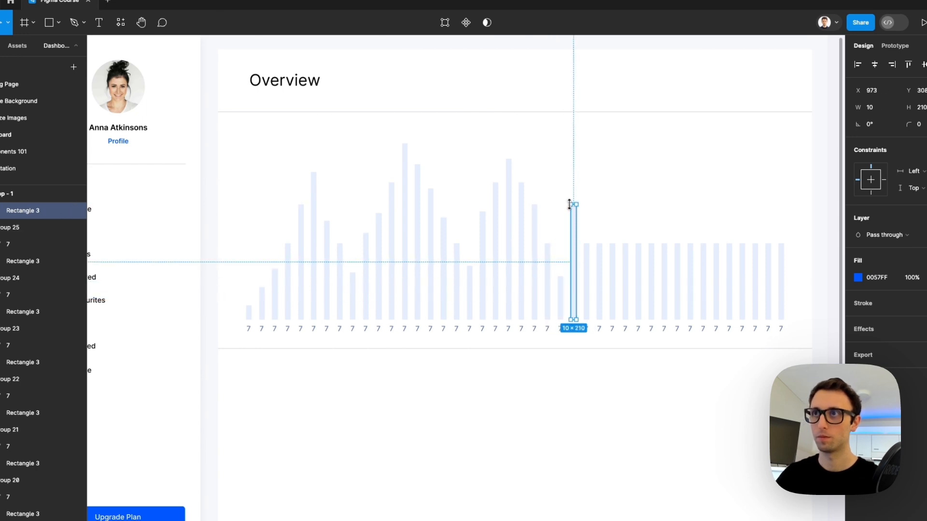
pyautogui.click(588, 255)
pyautogui.moveTo(587, 244); pyautogui.dragTo(612, 280)
pyautogui.click(600, 256)
pyautogui.click(612, 248)
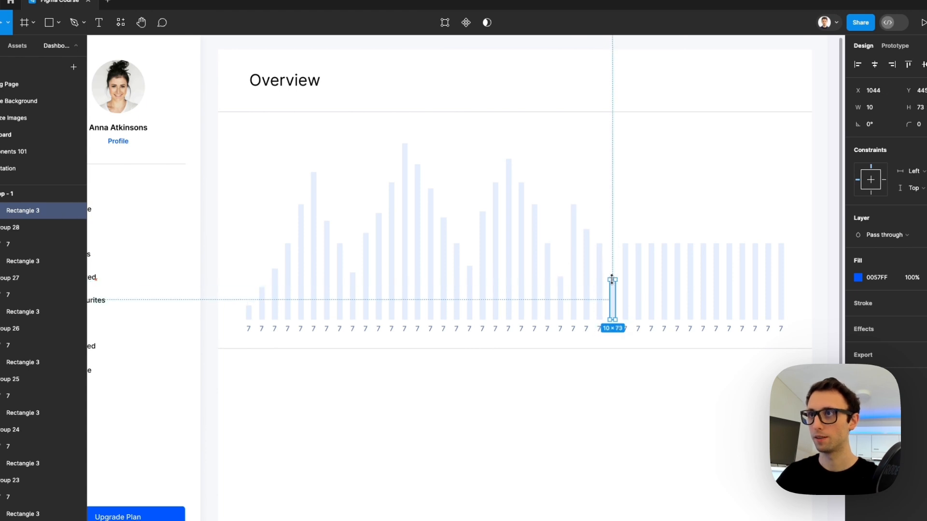
# Shorten the 30th bar to a low stub and the 31st bar to a somewhat greater height.
pyautogui.click(627, 255)
pyautogui.moveTo(625, 245); pyautogui.dragTo(625, 303)
pyautogui.click(637, 287)
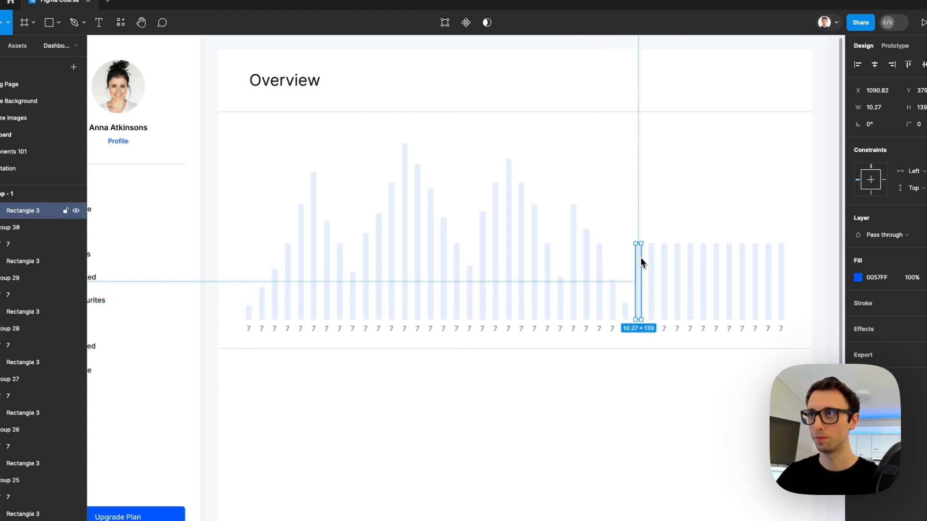
pyautogui.moveTo(639, 243); pyautogui.dragTo(638, 280)
# Shorten the 32nd bar slightly, raise the 33rd, and extend the 34th to about 250 px to form a rising slope.
pyautogui.click(652, 251)
pyautogui.moveTo(651, 244); pyautogui.dragTo(664, 213)
pyautogui.click(663, 248)
pyautogui.click(677, 246)
pyautogui.moveTo(677, 243); pyautogui.dragTo(653, 197)
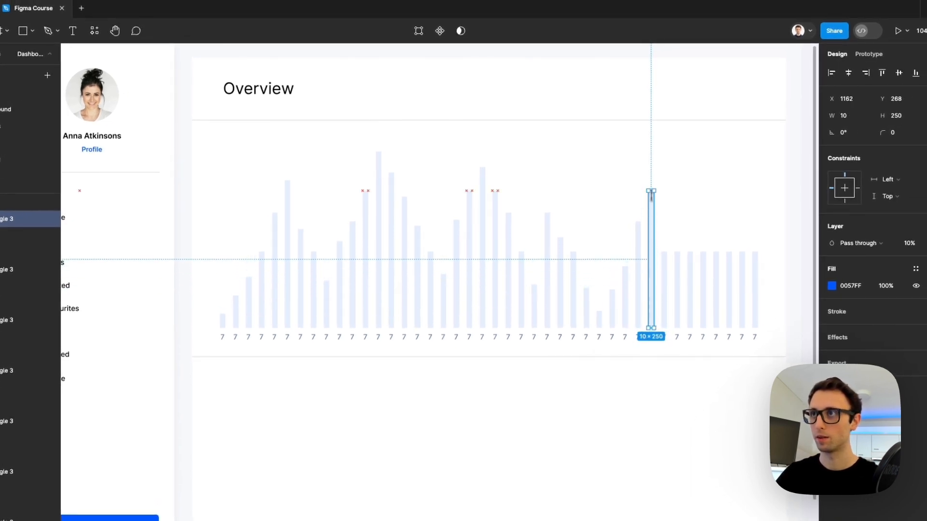
# Raise the 35th, 36th and 37th bars in increasing steps to the chart's highest peak of about 345 px.
pyautogui.click(665, 260)
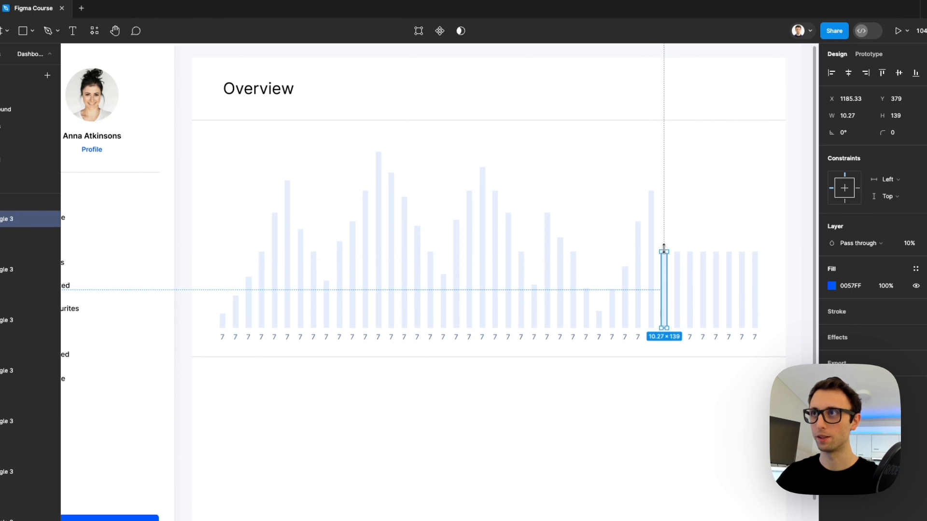
pyautogui.moveTo(664, 249); pyautogui.dragTo(663, 173)
pyautogui.click(679, 257)
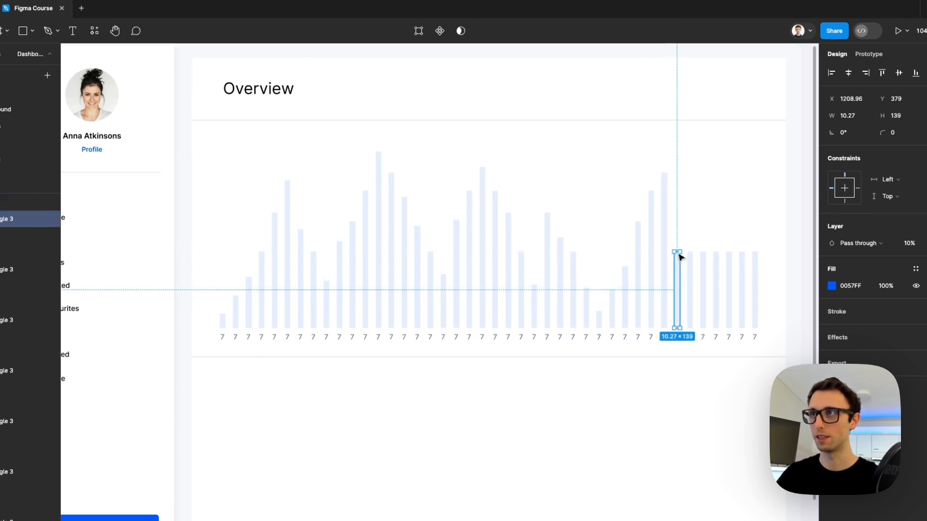
pyautogui.moveTo(677, 252); pyautogui.dragTo(677, 153)
pyautogui.click(694, 260)
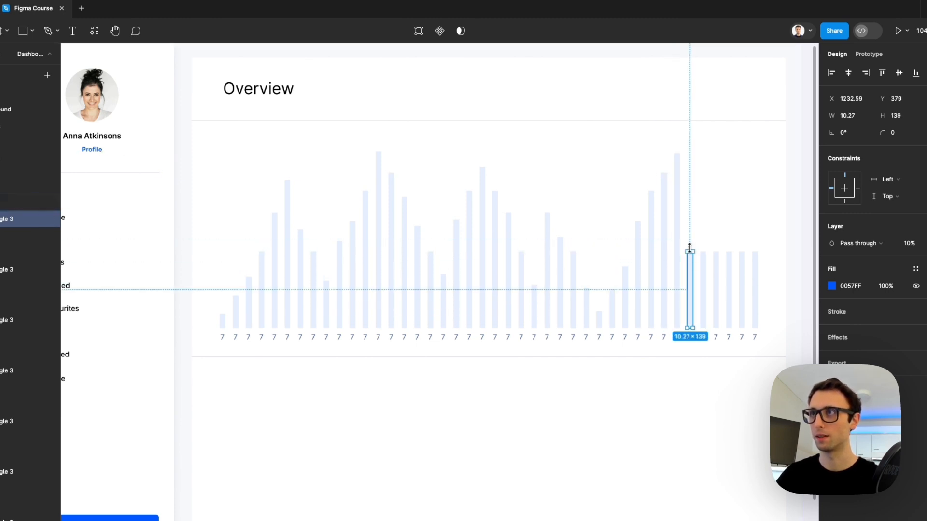
pyautogui.moveTo(689, 248); pyautogui.dragTo(689, 139)
# Step the bars down from the highest peak, with the 40th at about 210 px and the last bar shortened to about 93 px.
pyautogui.click(703, 254)
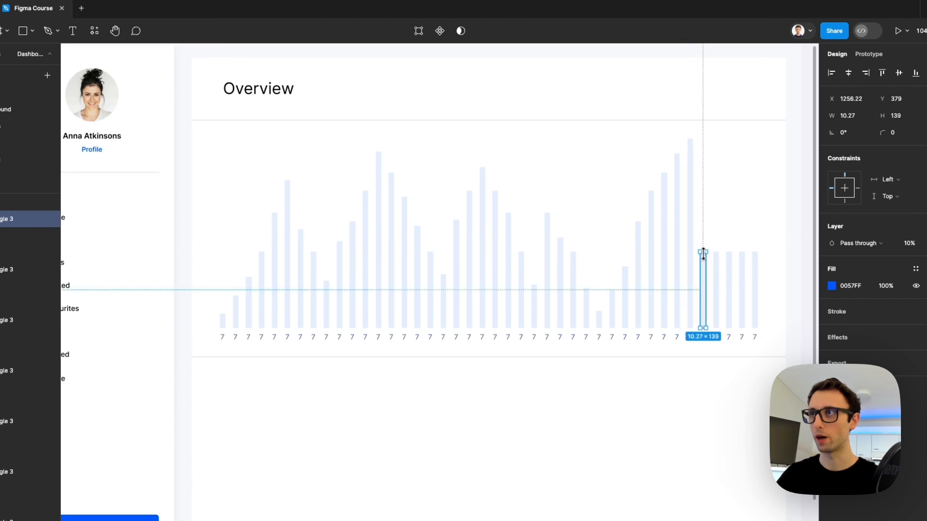
pyautogui.moveTo(703, 252); pyautogui.dragTo(701, 167)
pyautogui.click(719, 258)
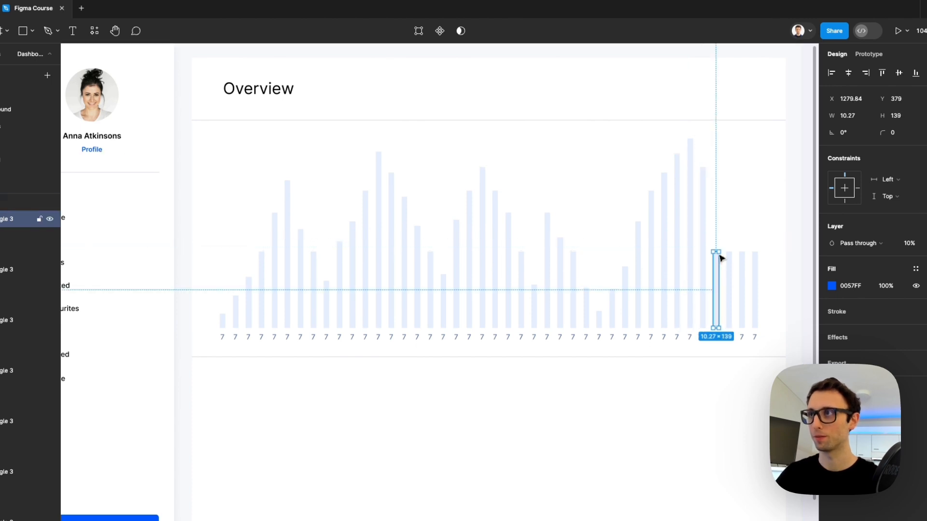
pyautogui.moveTo(716, 251); pyautogui.dragTo(717, 191)
pyautogui.click(729, 255)
pyautogui.moveTo(729, 252); pyautogui.dragTo(728, 213)
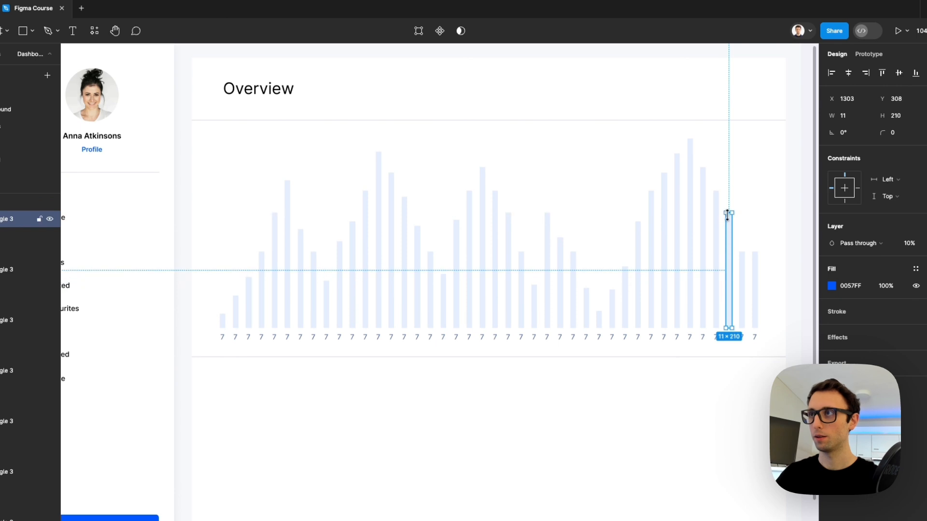
pyautogui.click(756, 256)
pyautogui.moveTo(756, 253); pyautogui.dragTo(758, 280)
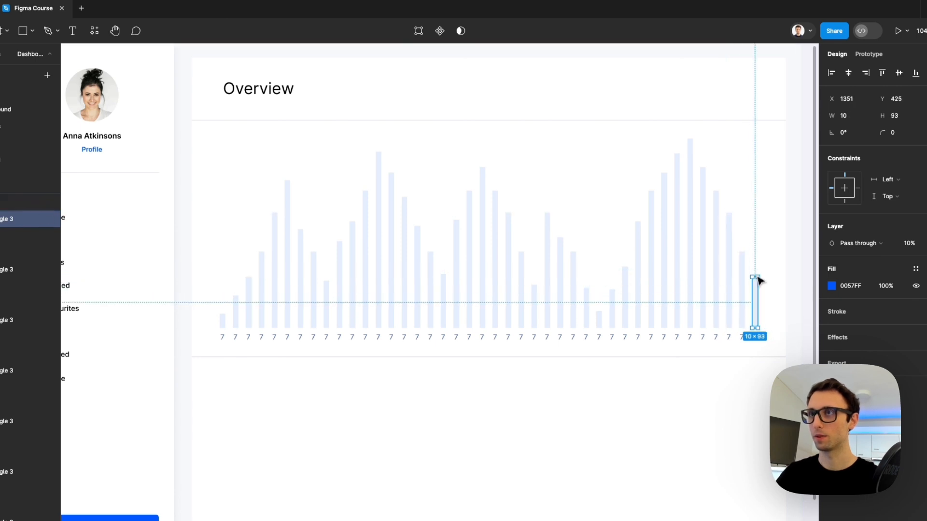
pyautogui.click(598, 244)
# Raise the four bars in the valley before the last peak, the 29th to 32nd, to about 186, 225, 283 and 250 px.
pyautogui.scroll(-4, 419, 196)
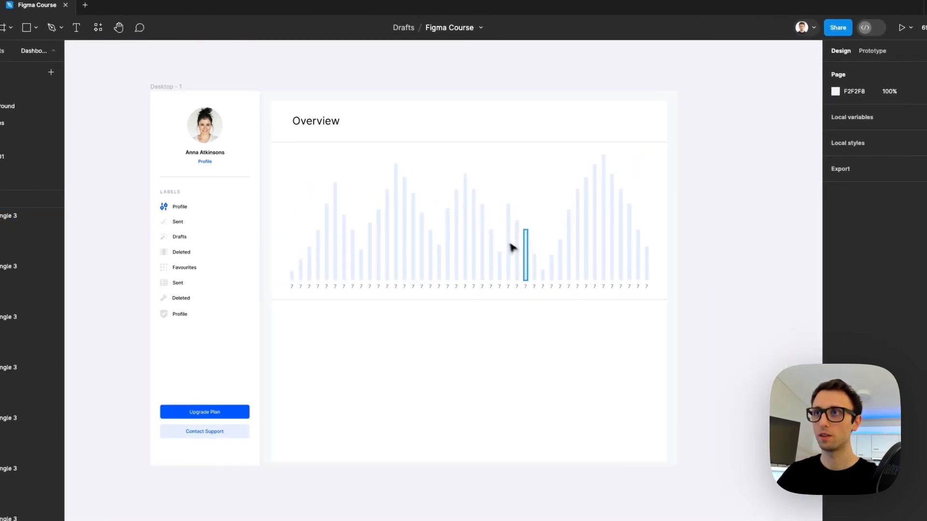
pyautogui.click(534, 258)
pyautogui.moveTo(534, 253); pyautogui.dragTo(534, 213)
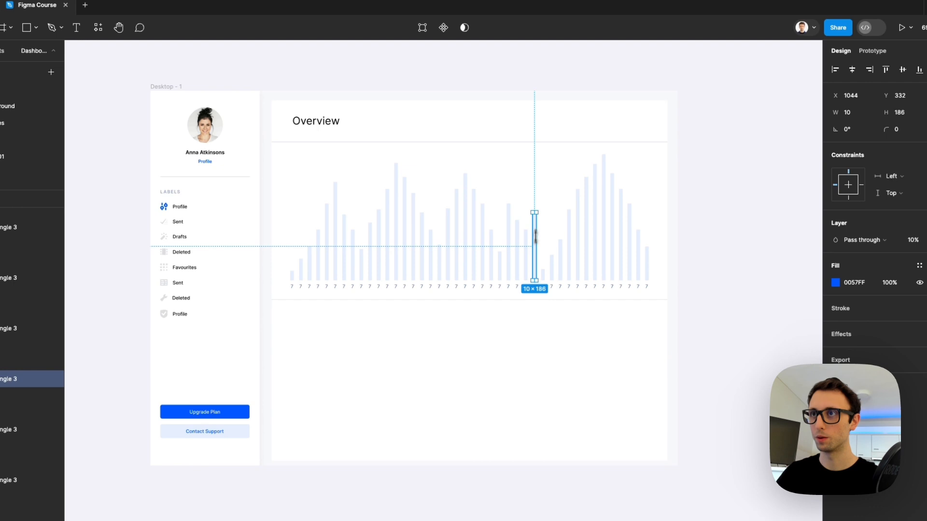
pyautogui.click(542, 275)
pyautogui.moveTo(543, 269); pyautogui.dragTo(542, 198)
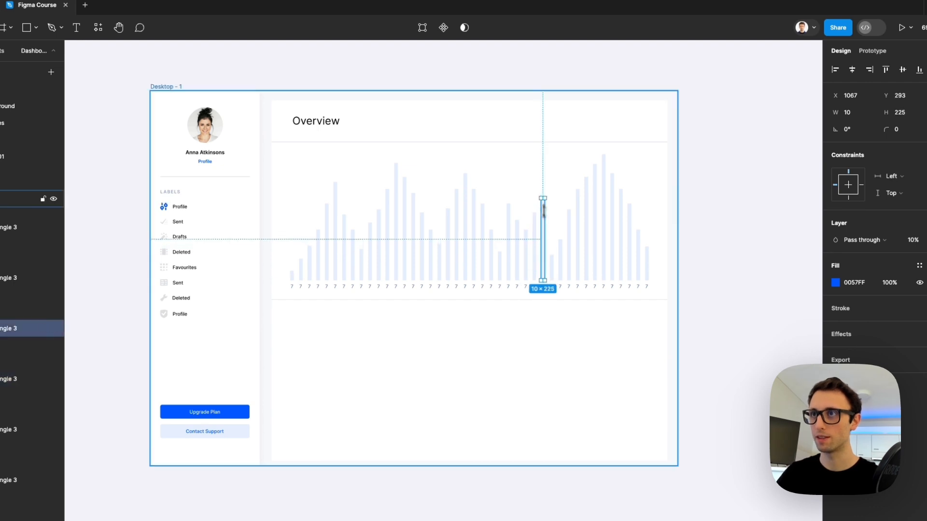
pyautogui.click(551, 266)
pyautogui.moveTo(550, 252); pyautogui.dragTo(551, 178)
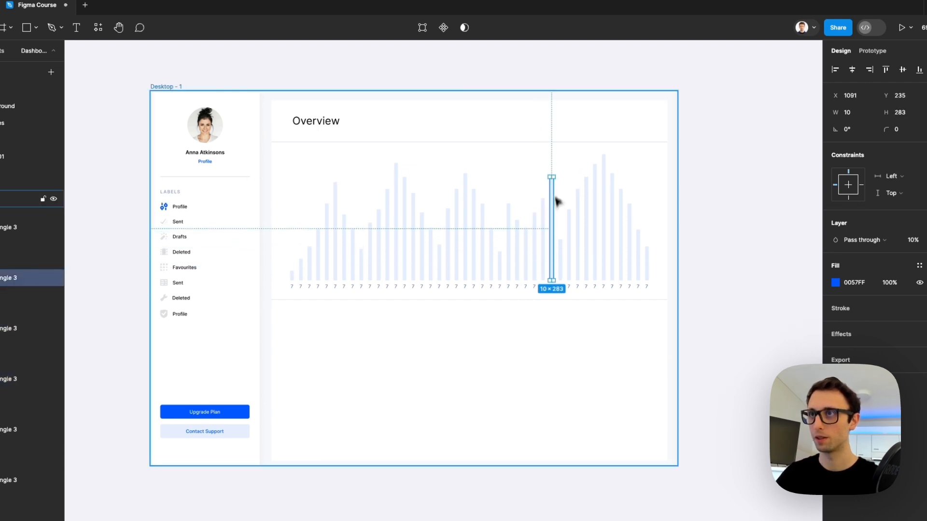
pyautogui.click(560, 251)
pyautogui.moveTo(561, 235); pyautogui.dragTo(560, 190)
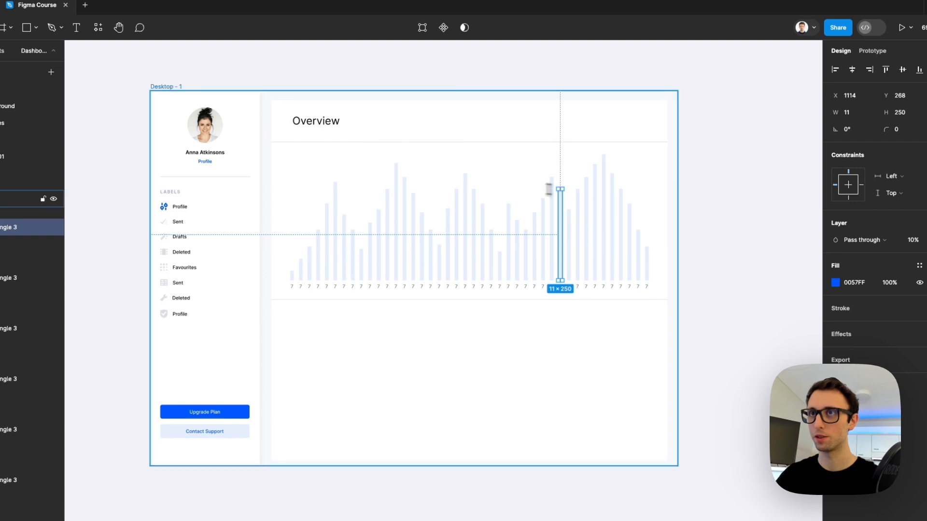
# Set the layer opacity to 100% for the bars from the sixth through the chart's highest peak.
pyautogui.moveTo(334, 167); pyautogui.dragTo(606, 282)
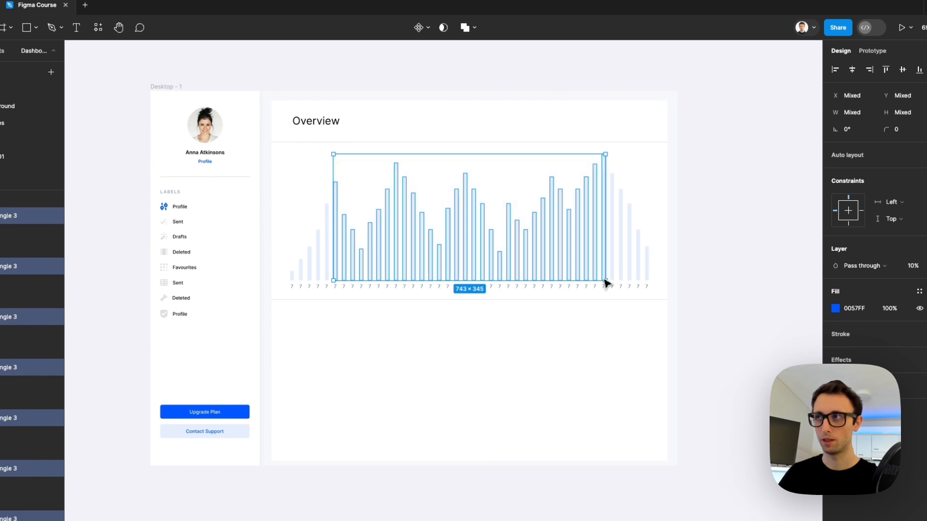
pyautogui.click(913, 266)
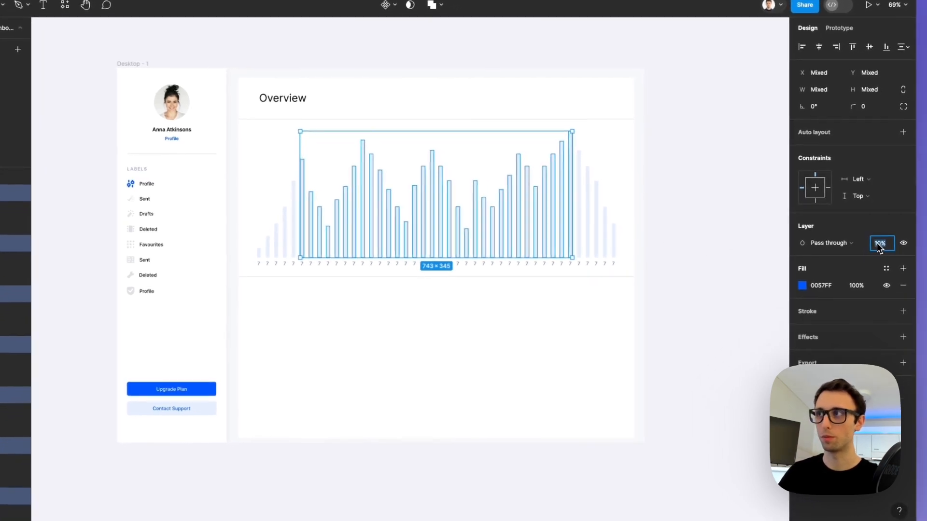
pyautogui.write('100')
pyautogui.press('Return')
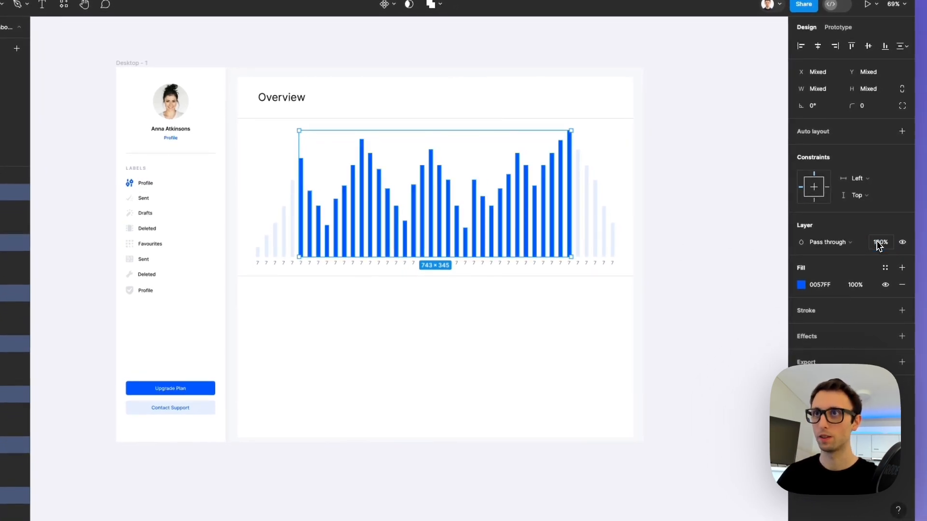
pyautogui.click(459, 357)
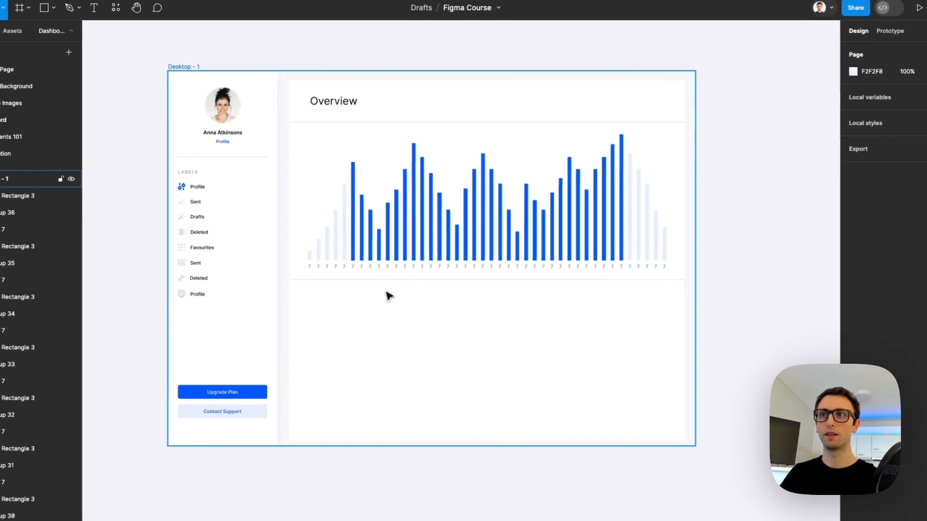
# Relabel the first five bars of the chart with the numbers 1 to 5.
pyautogui.scroll(3, 336, 287)
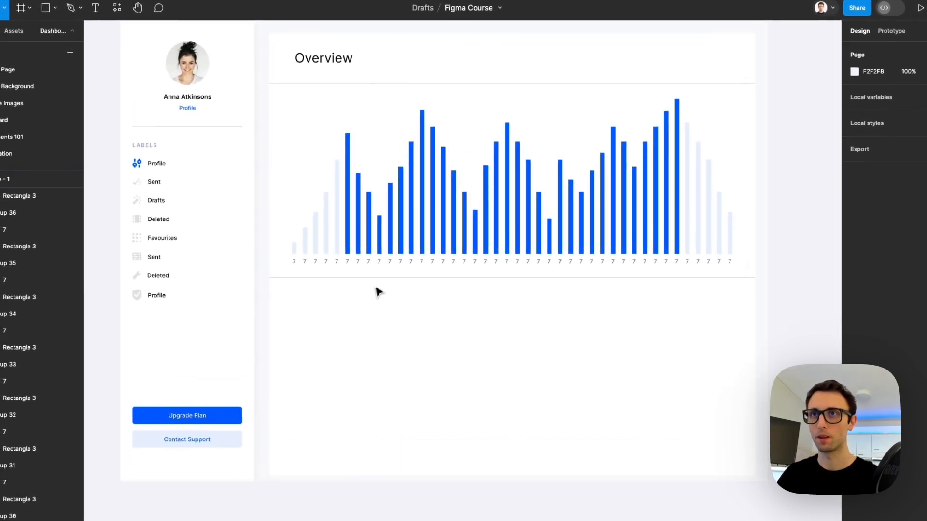
pyautogui.scroll(3, 379, 292)
pyautogui.click(244, 247)
pyautogui.click(244, 247)
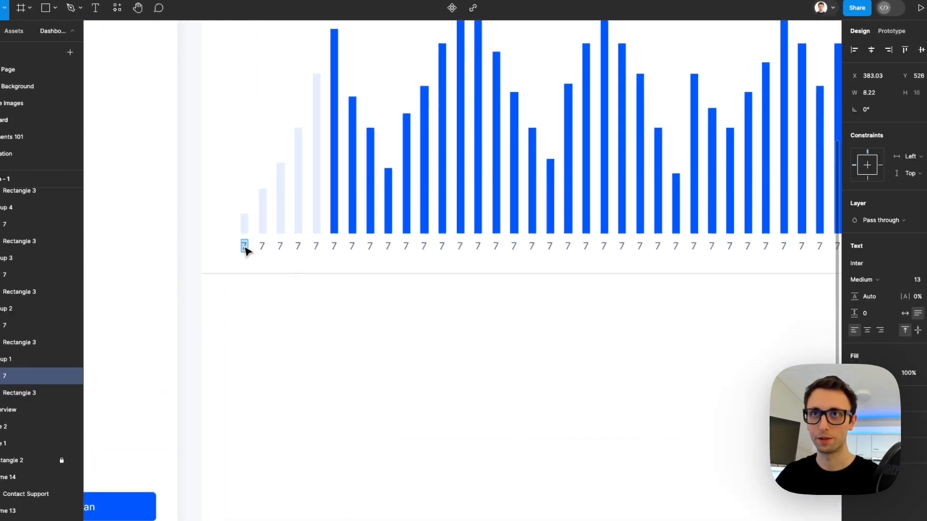
pyautogui.click(261, 247)
pyautogui.doubleClick(279, 248)
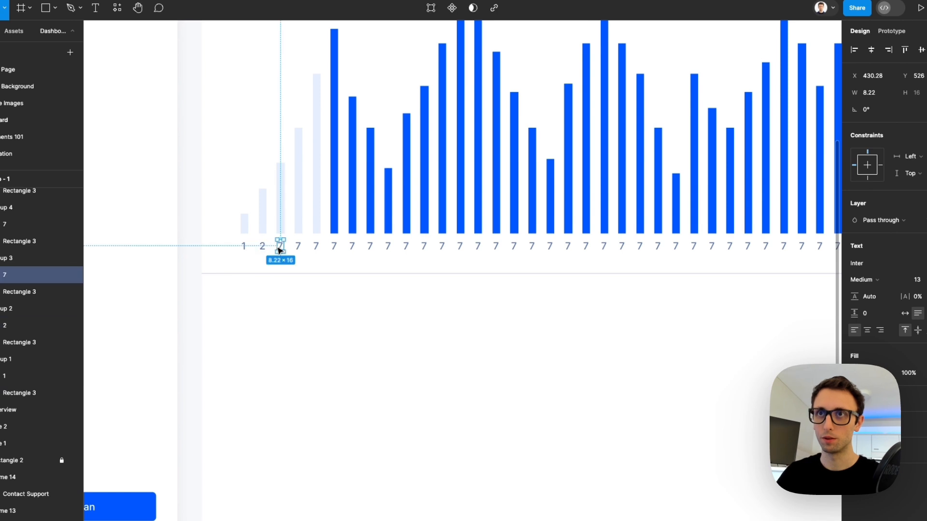
pyautogui.write('3')
pyautogui.doubleClick(294, 247)
pyautogui.write('4')
pyautogui.doubleClick(315, 247)
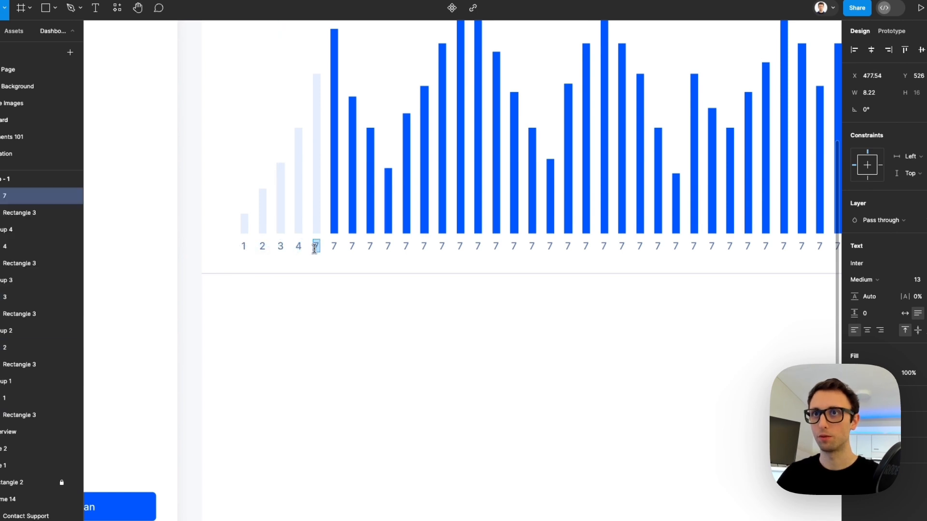
pyautogui.write('5')
# Relabel the 6th to 30th bars, continuing 6 to 9, repeating the series 1 to 9 twice, and restarting with 1 to 3.
pyautogui.doubleClick(331, 248)
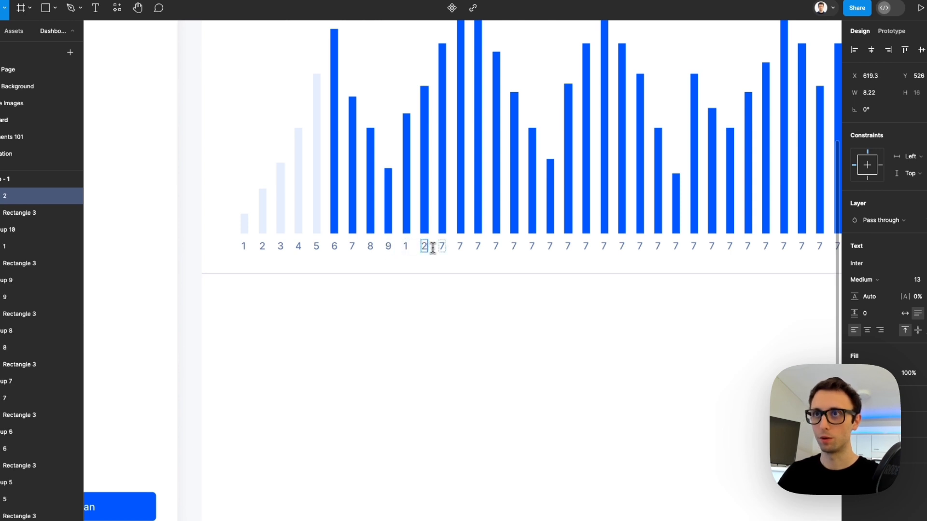
pyautogui.write('4')
pyautogui.hscroll(3, 458, 248)
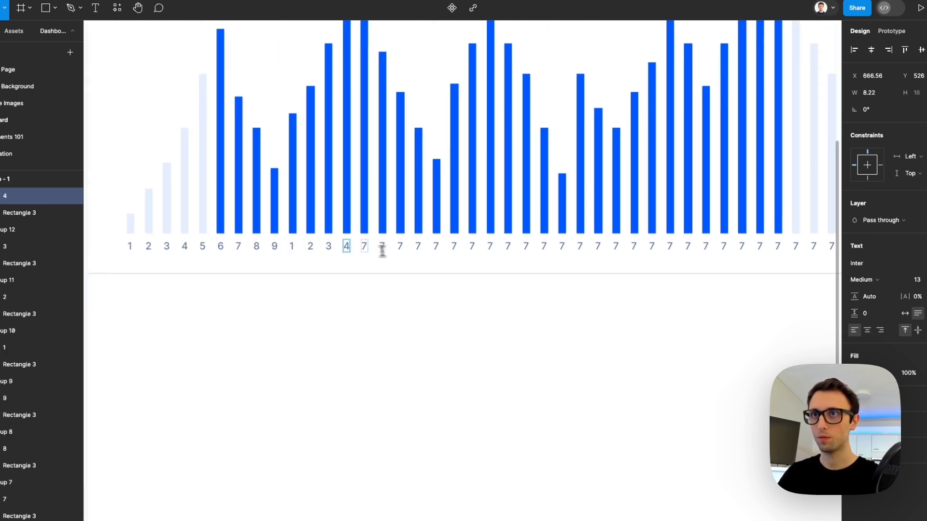
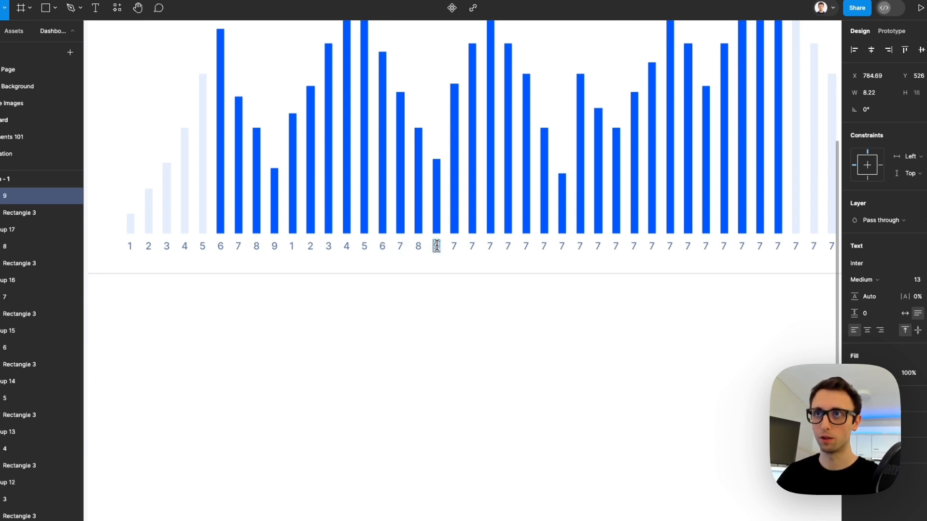
pyautogui.click(472, 247)
pyautogui.click(489, 246)
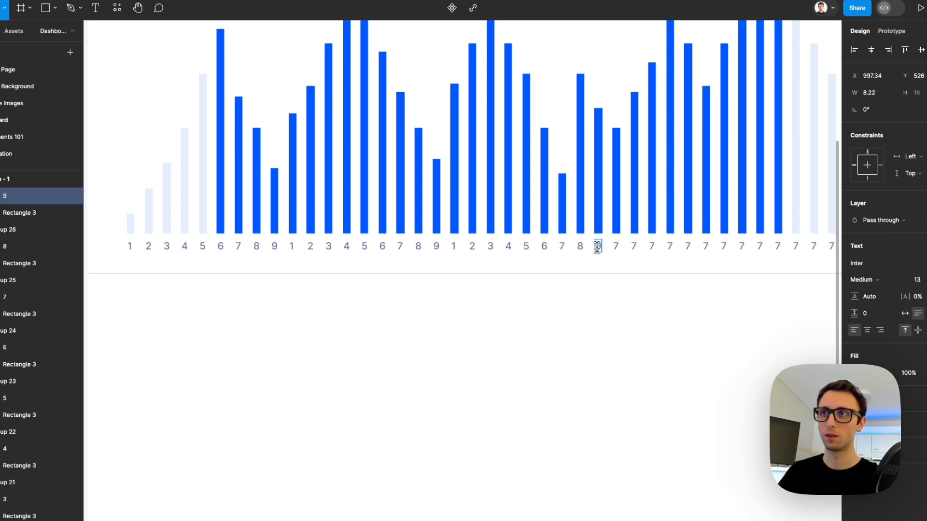
pyautogui.click(635, 247)
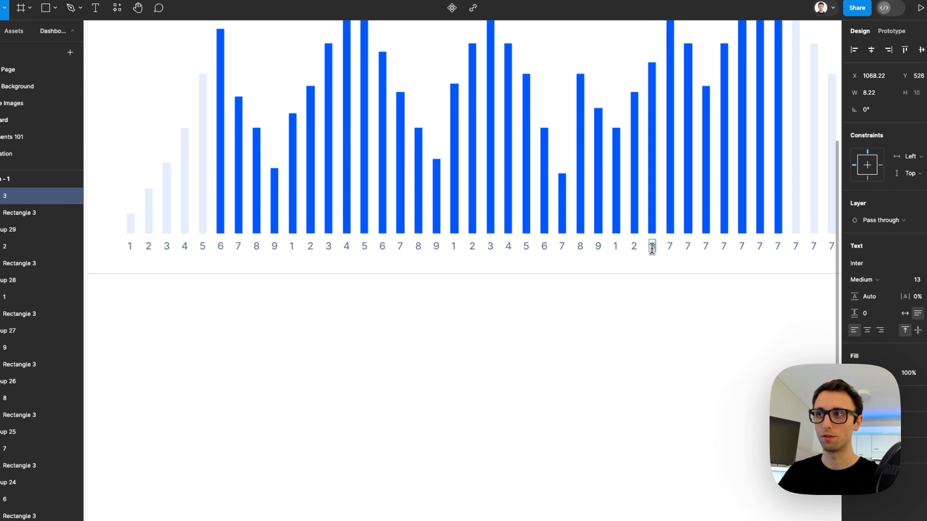
# Relabel the 31st to 36th bars with the numbers 4 to 9.
pyautogui.doubleClick(688, 248)
pyautogui.write('5')
pyautogui.doubleClick(706, 247)
pyautogui.write('6')
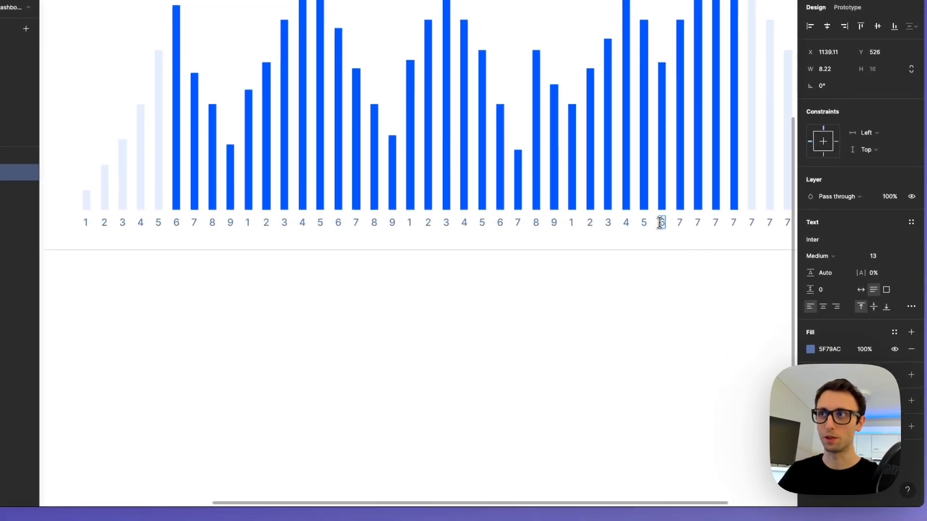
pyautogui.doubleClick(698, 223)
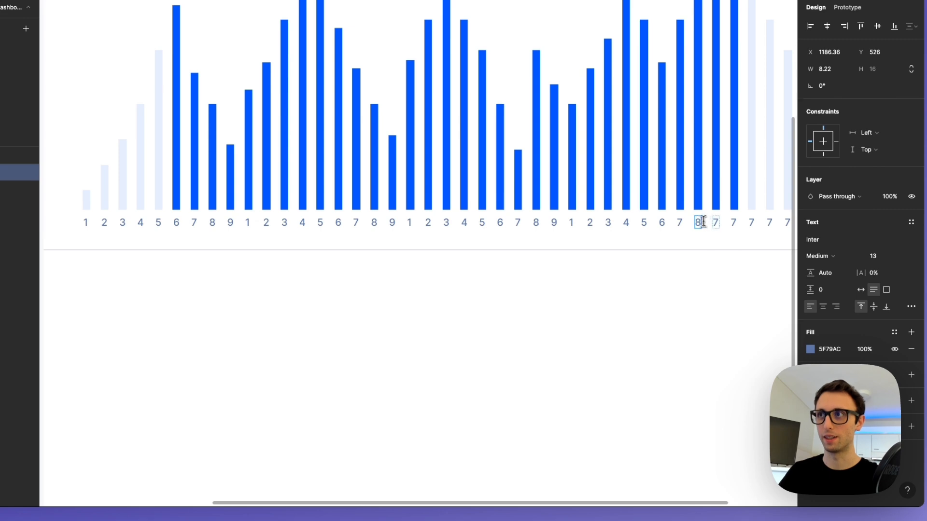
pyautogui.hscroll(3, 718, 226)
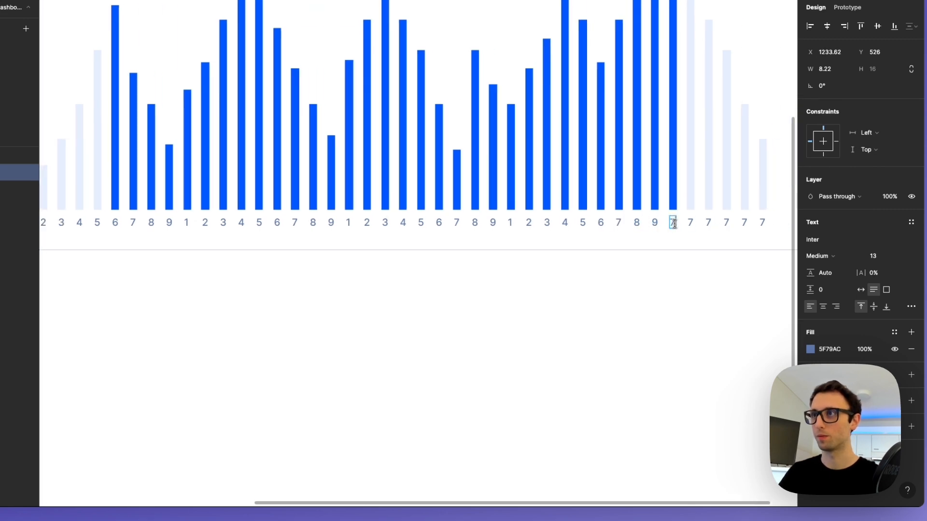
# Restart the numbering at the highest peak, relabelling the last six bars 1 to 6.
pyautogui.write('1')
pyautogui.doubleClick(689, 222)
pyautogui.write('2')
pyautogui.doubleClick(708, 222)
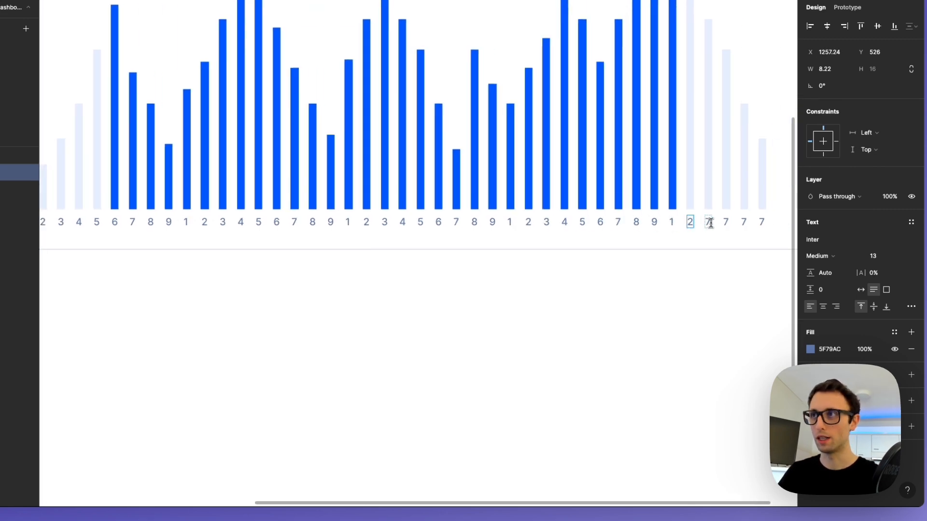
pyautogui.write('3')
pyautogui.doubleClick(726, 222)
pyautogui.write('4')
pyautogui.doubleClick(748, 224)
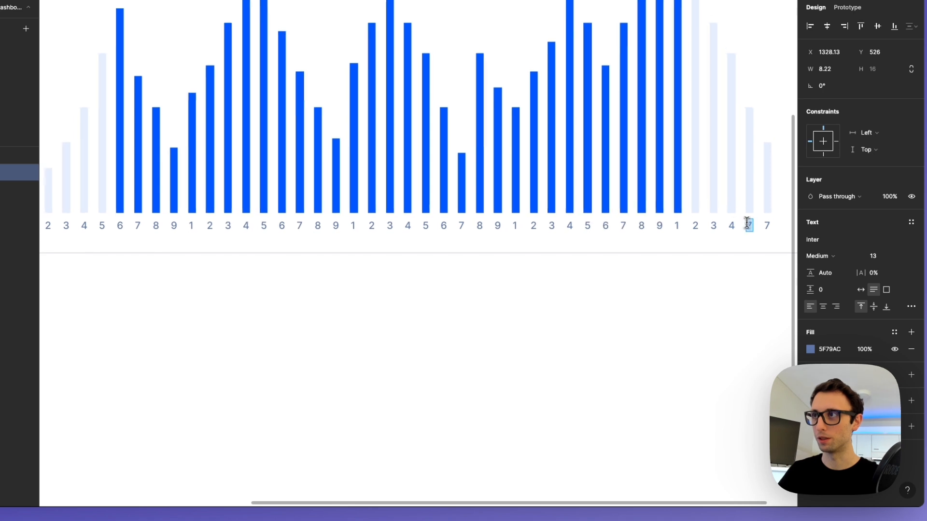
pyautogui.write('5')
pyautogui.doubleClick(767, 224)
pyautogui.write('6')
pyautogui.press('Escape')
pyautogui.scroll(-5, 478, 296)
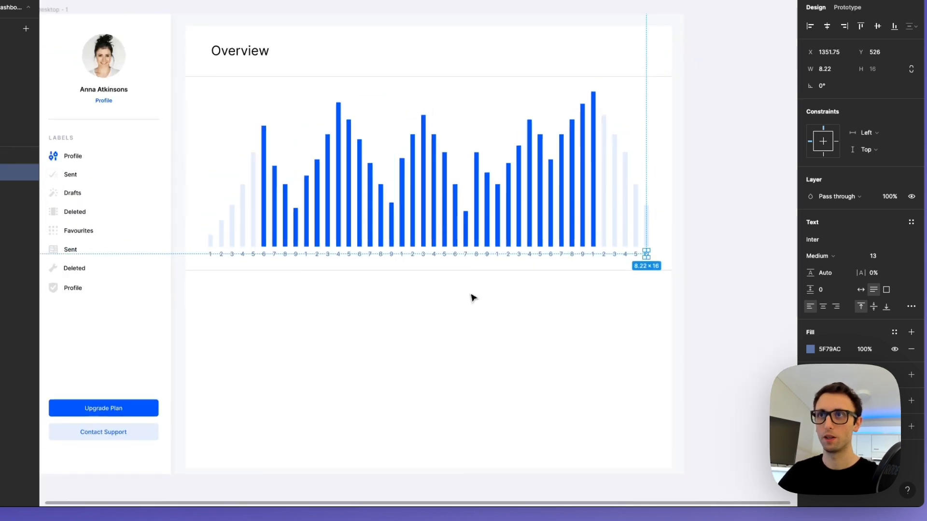
pyautogui.click(473, 298)
# Duplicate the divider line below the chart and place the copy about 47 px beneath it.
pyautogui.hscroll(-2, 474, 299)
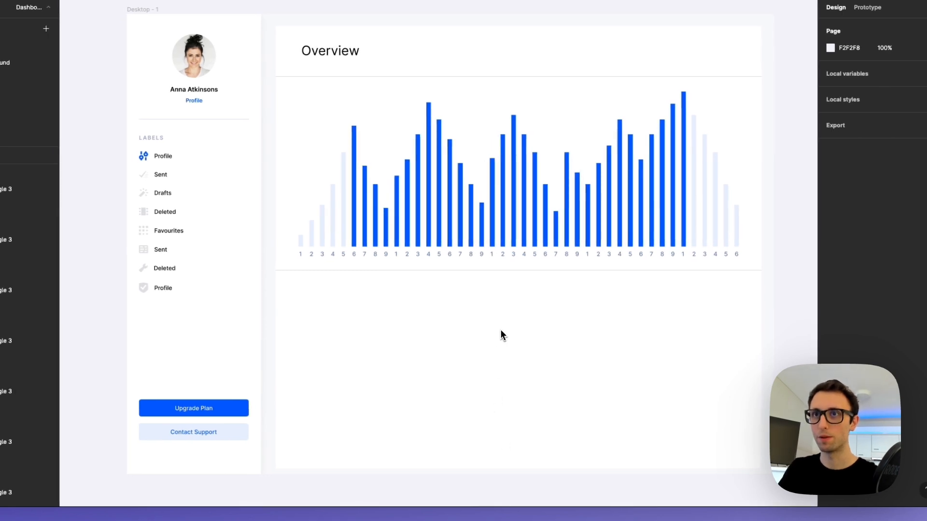
pyautogui.click(396, 270)
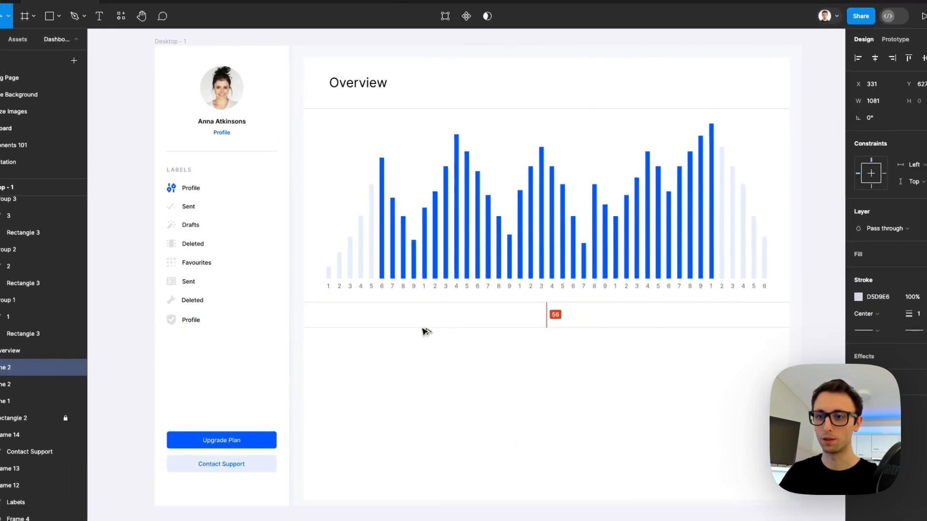
pyautogui.click(439, 343)
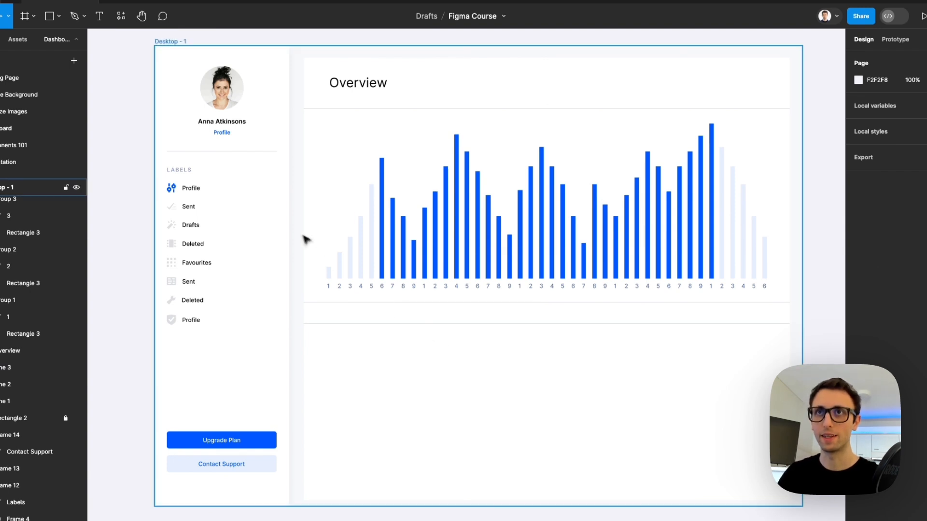
# Copy the profile name text from the sidebar and place the copy between the two dividers below the chart, near the first bars.
pyautogui.keyDown('super'); pyautogui.click(233, 123); pyautogui.keyUp('super')
pyautogui.scroll(5, 387, 301)
pyautogui.click(316, 298)
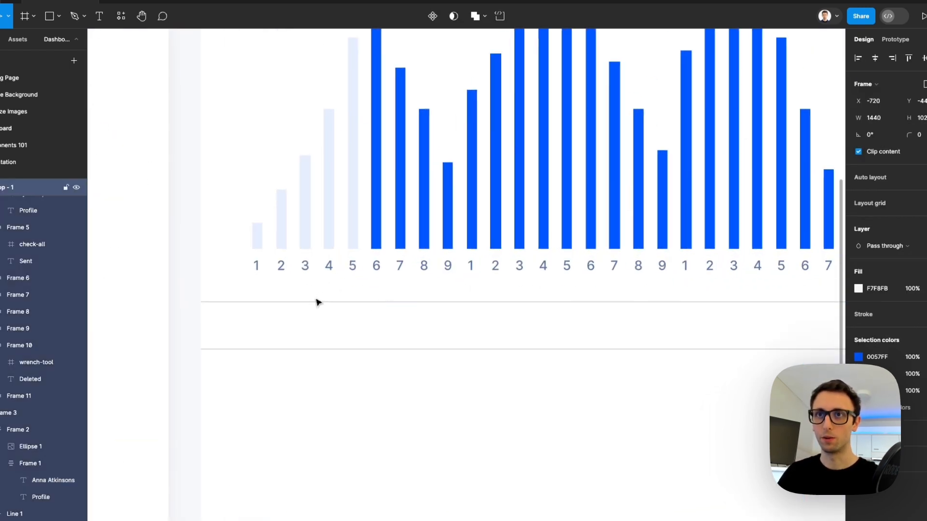
pyautogui.press('super+v')
pyautogui.moveTo(460, 280); pyautogui.dragTo(288, 324)
pyautogui.press('s')
pyautogui.press('r')
pyautogui.press('s')
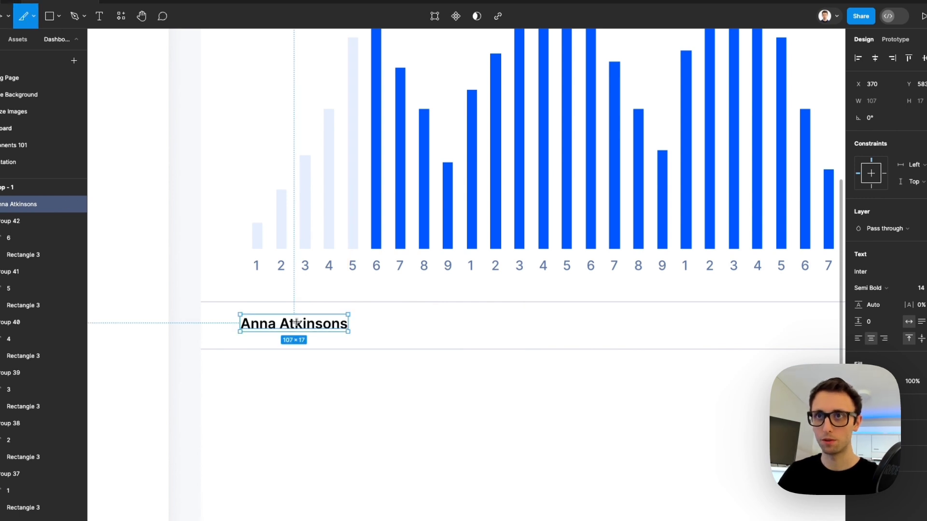
pyautogui.click(298, 323)
pyautogui.press('Escape')
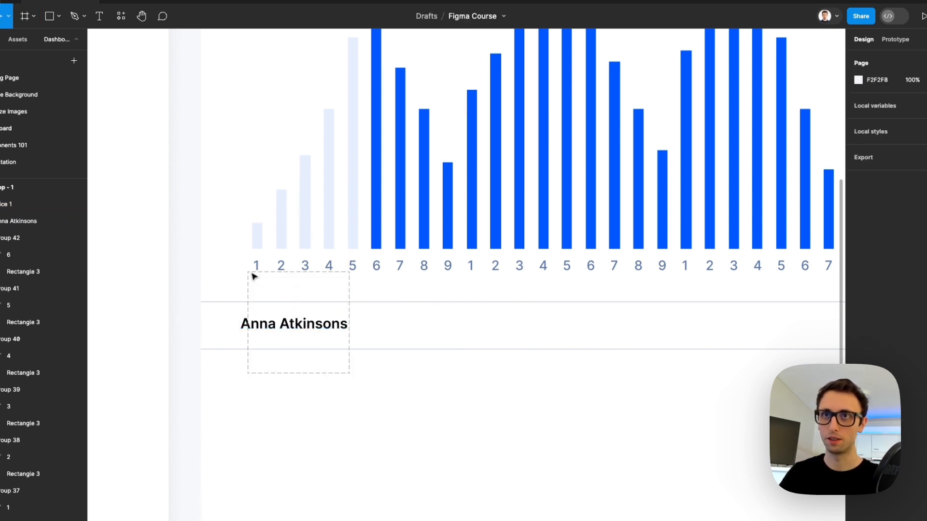
pyautogui.hotkey('ctrl', 'z')
pyautogui.hotkey('ctrl', 'z')
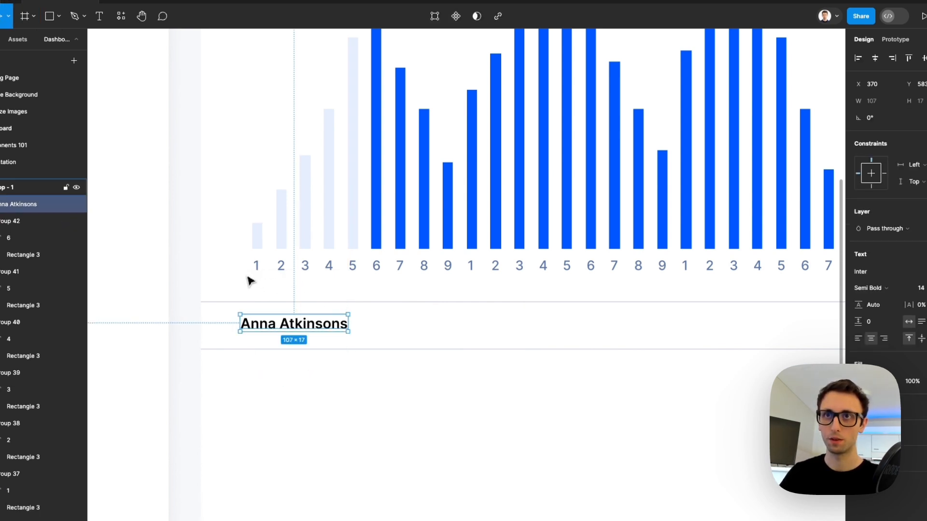
# Change the copied text between the dividers to "Users".
pyautogui.doubleClick(252, 325)
pyautogui.write('users')
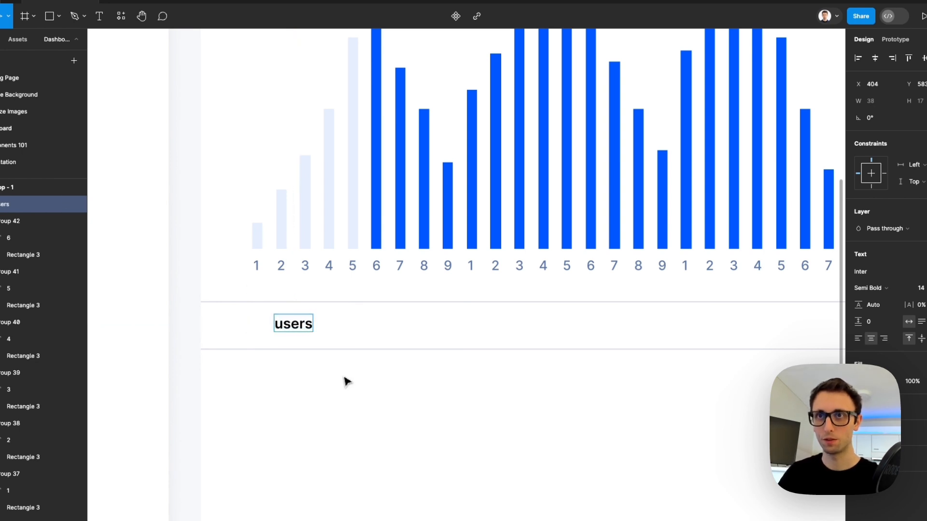
pyautogui.press('Escape')
# Recolour the Users text with #5F79AC sampled from a bar label and line it up beneath the first bar, centred between the dividers.
pyautogui.press('i')
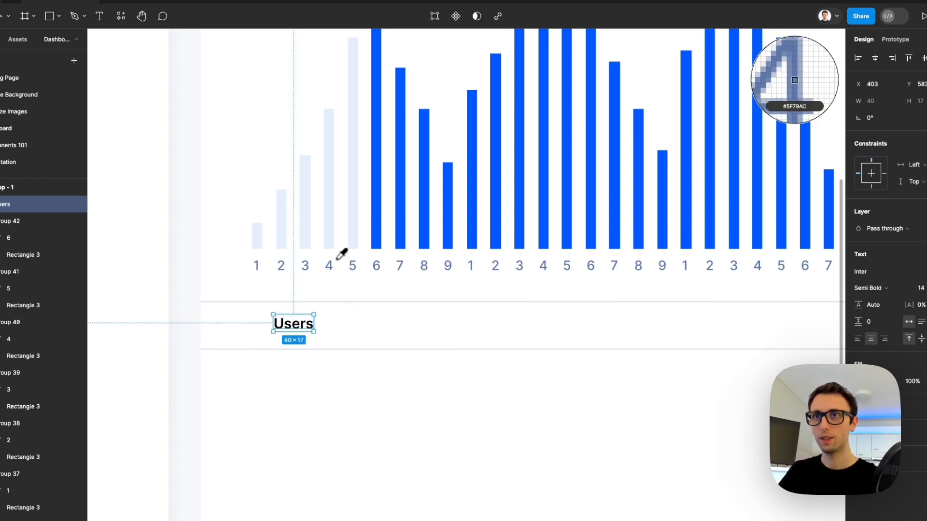
pyautogui.click(331, 265)
pyautogui.moveTo(301, 325); pyautogui.dragTo(281, 330)
# Set the Users text to Medium weight and font size 13.
pyautogui.click(867, 288)
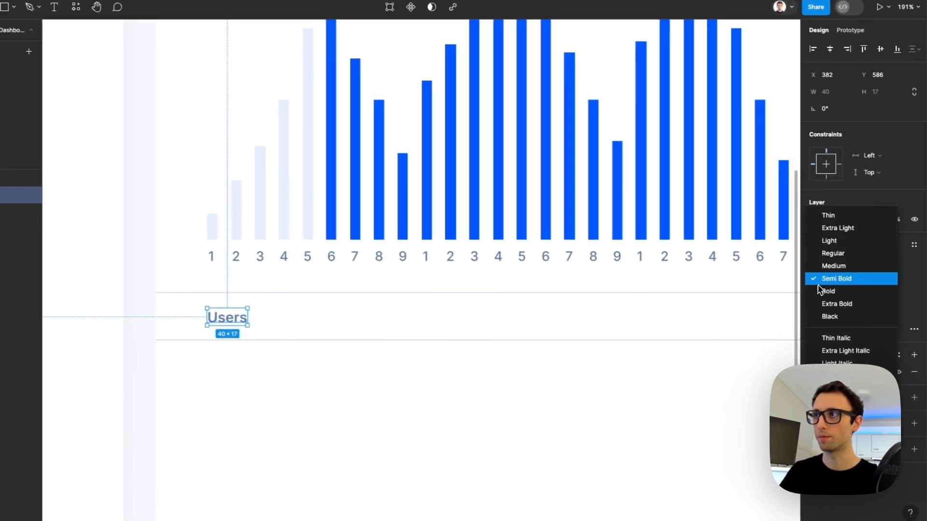
pyautogui.click(837, 265)
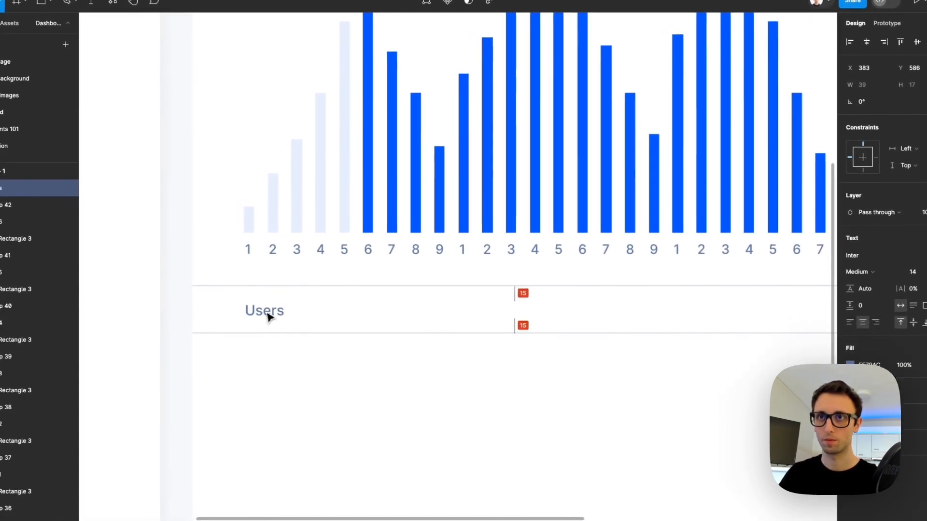
pyautogui.scroll(-5, 304, 320)
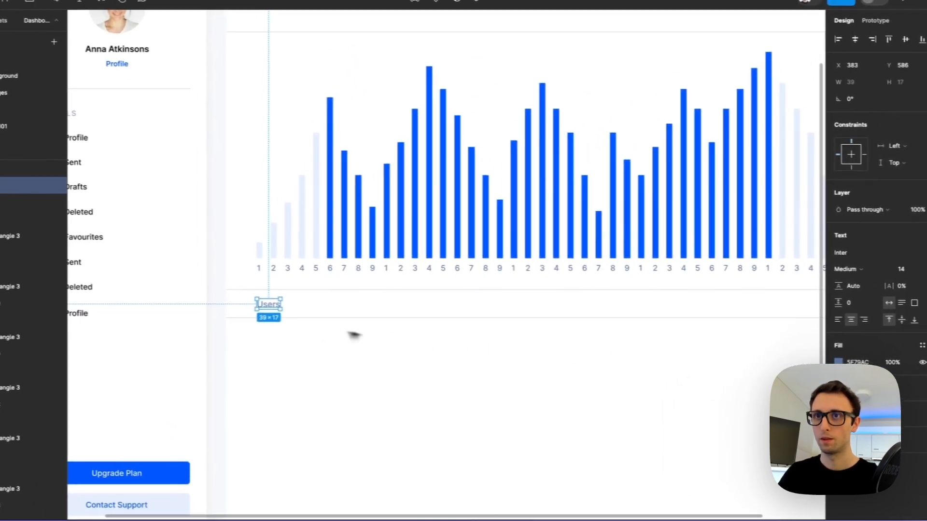
pyautogui.click(911, 272)
pyautogui.write('13')
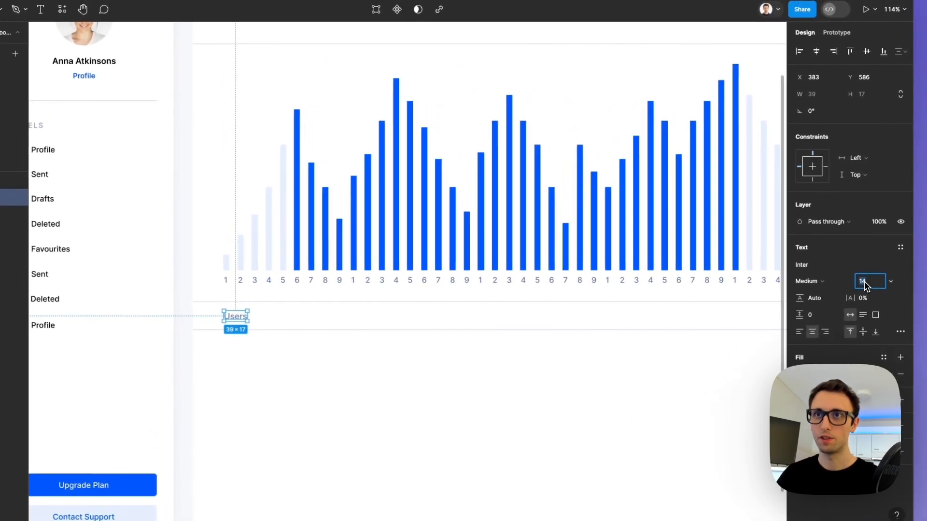
pyautogui.press('Return')
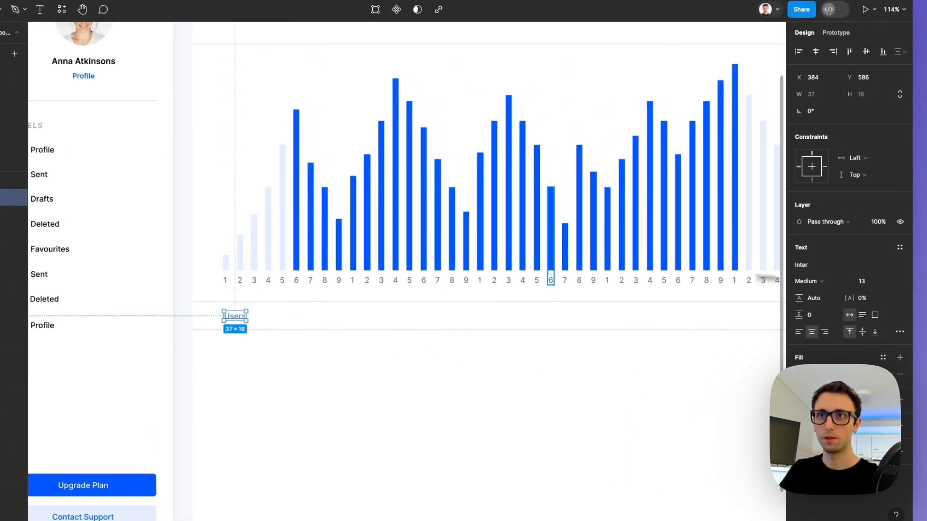
# Nudge the Users text and the divider beneath it upward together to tighten the header row below the chart.
pyautogui.click(351, 334)
pyautogui.moveTo(340, 346); pyautogui.dragTo(223, 321)
pyautogui.press('Up')
pyautogui.press('Up')
pyautogui.press('Up')
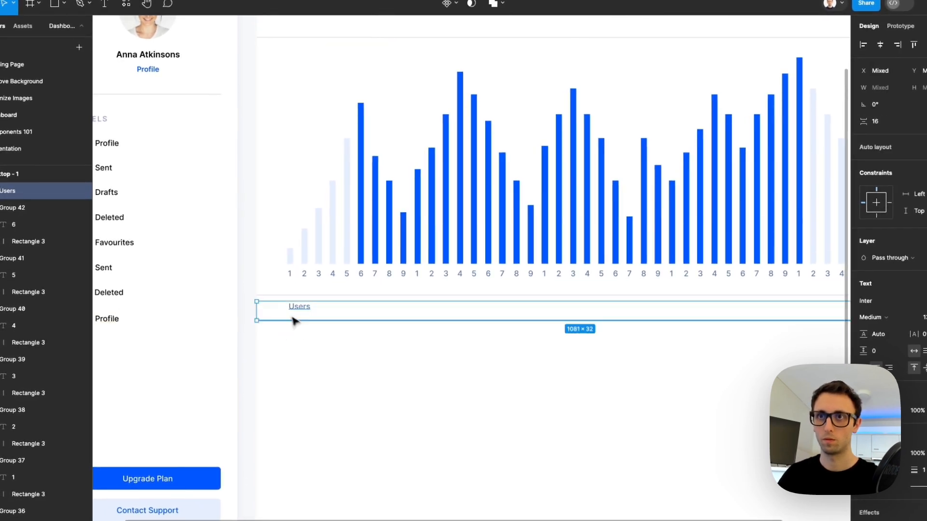
pyautogui.click(352, 321)
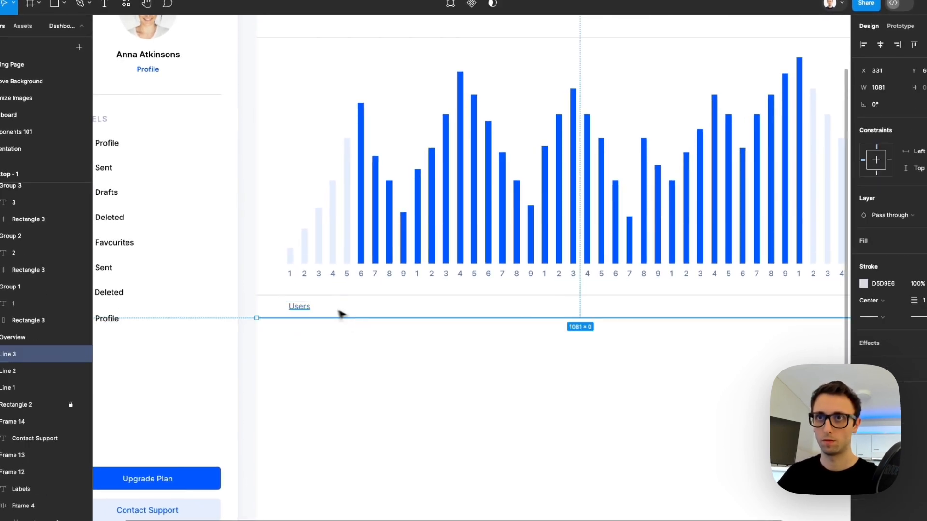
# Duplicate the Users text four times along the header row, spreading the copies across the width of the chart.
pyautogui.click(308, 306)
pyautogui.scroll(-3, 311, 307)
pyautogui.hscroll(3, 322, 304)
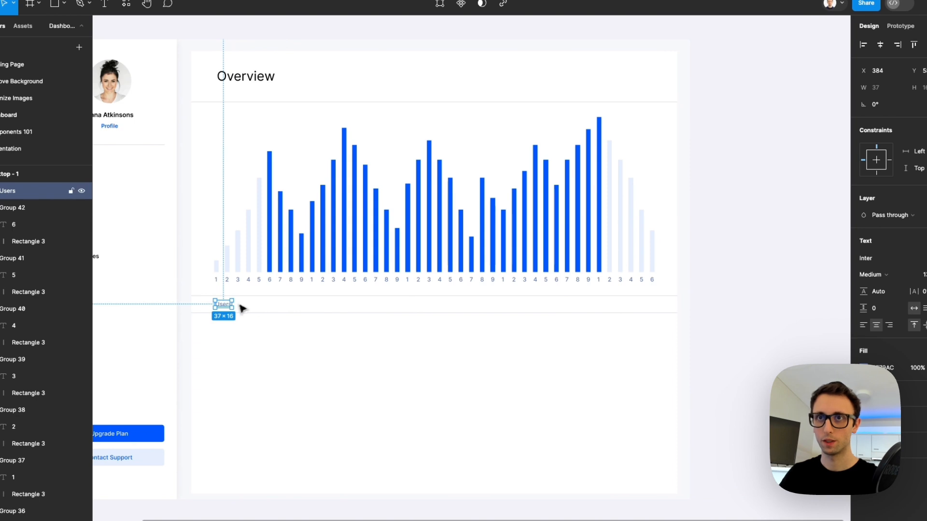
pyautogui.moveTo(243, 308); pyautogui.dragTo(211, 314)
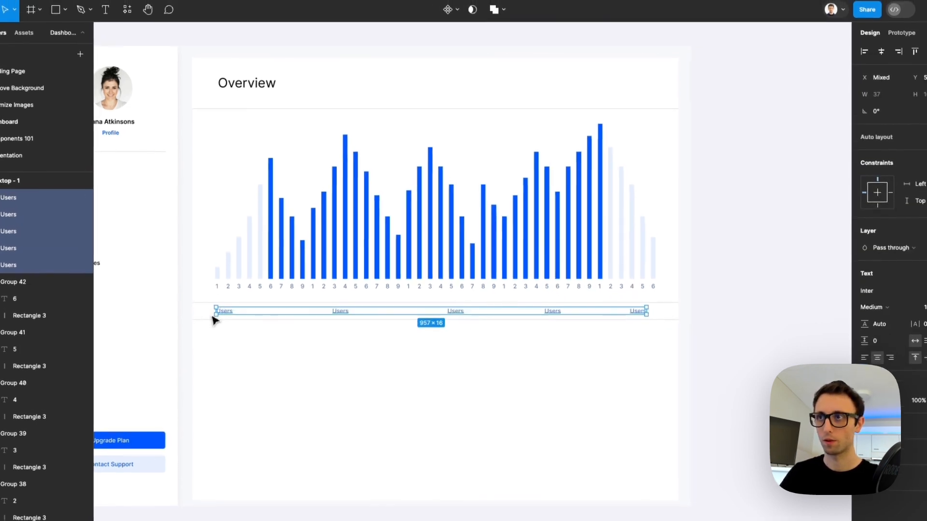
# Rename the second, fourth and fifth header texts to "Status", "Impressions" and "Conversion".
pyautogui.click(737, 197)
pyautogui.doubleClick(342, 313)
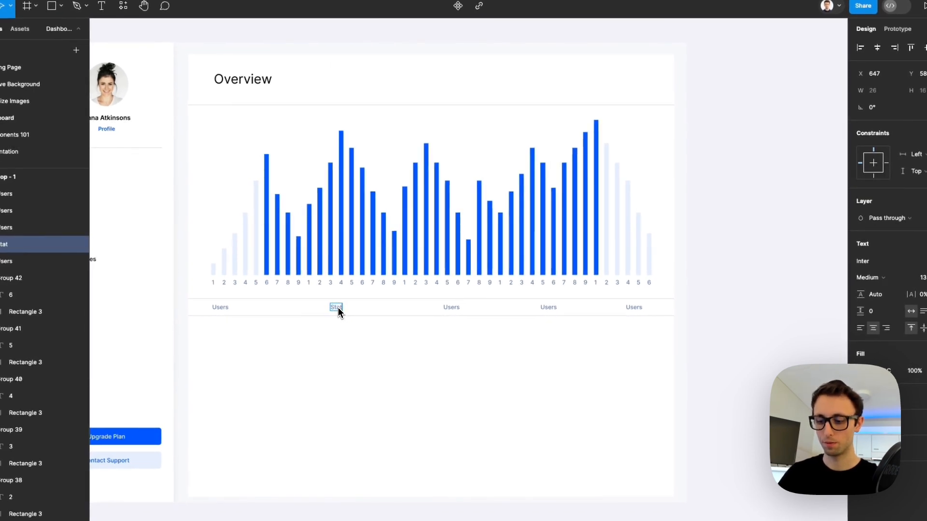
pyautogui.click(450, 308)
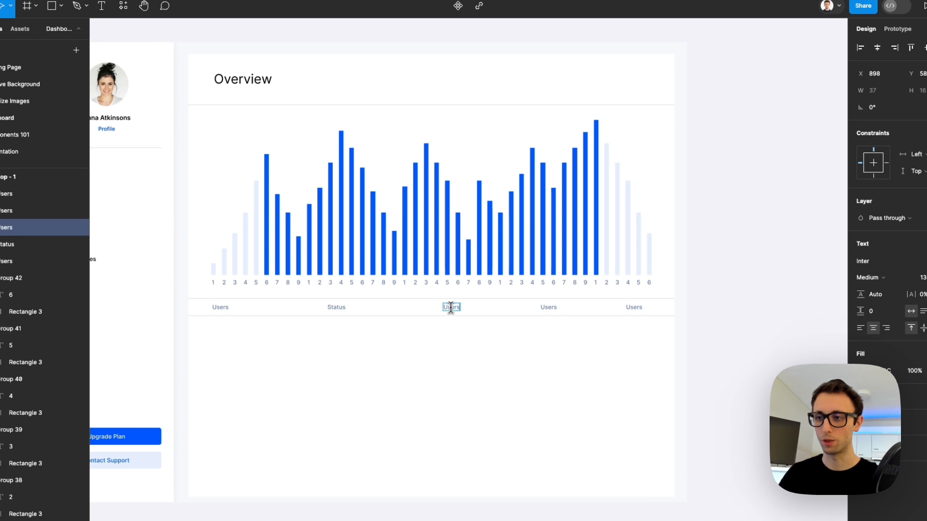
pyautogui.click(544, 307)
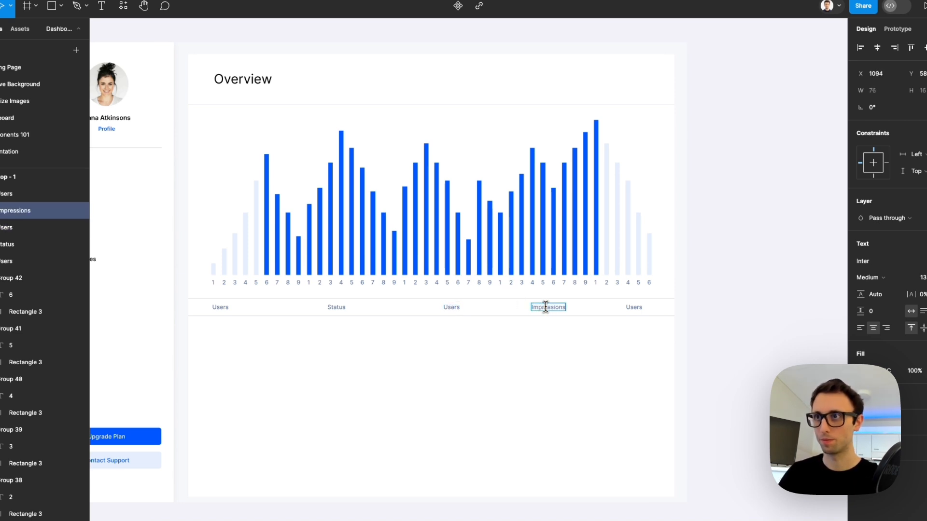
pyautogui.doubleClick(633, 307)
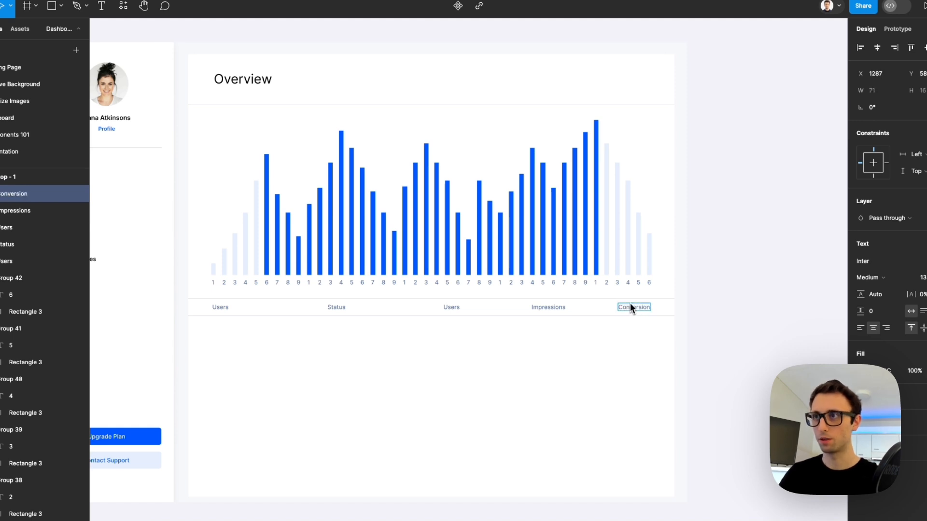
# Shift the Conversion heading inward and distribute all five header texts with equal horizontal spacing.
pyautogui.moveTo(662, 310); pyautogui.dragTo(223, 313)
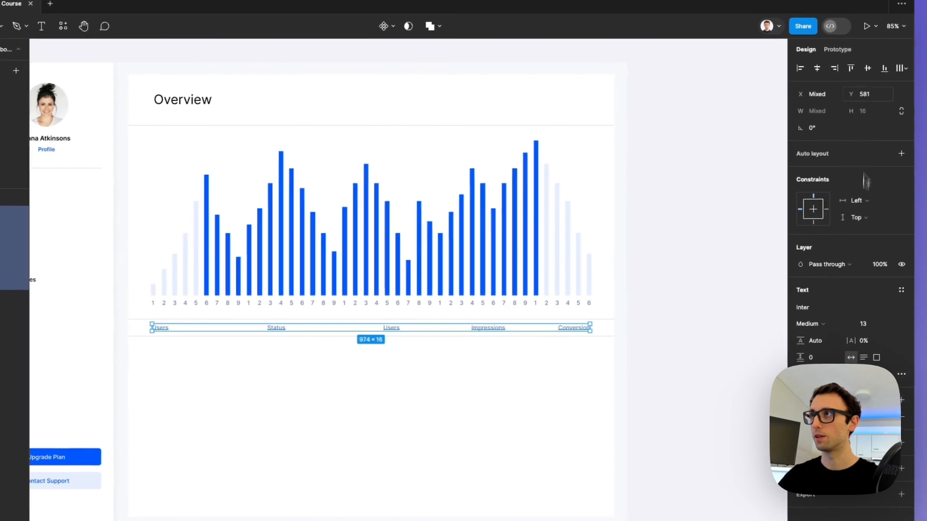
pyautogui.click(901, 68)
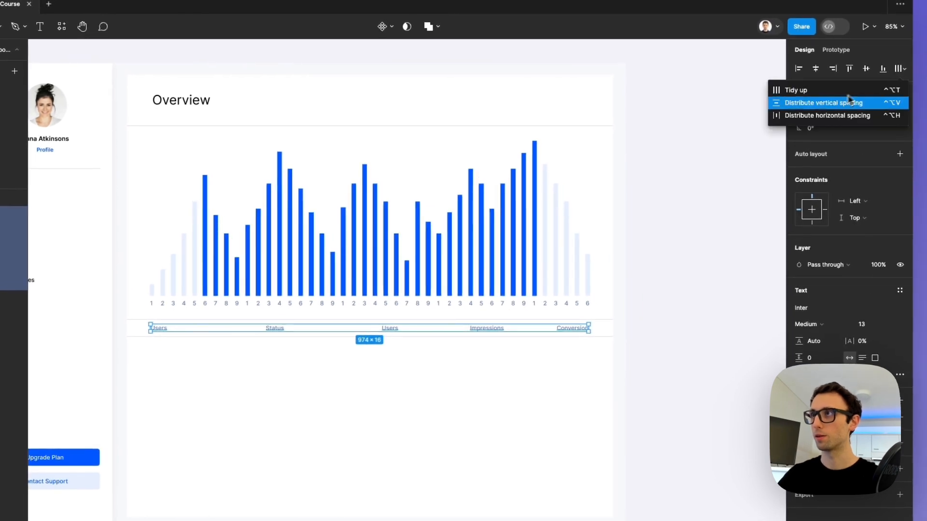
pyautogui.click(827, 115)
pyautogui.click(499, 370)
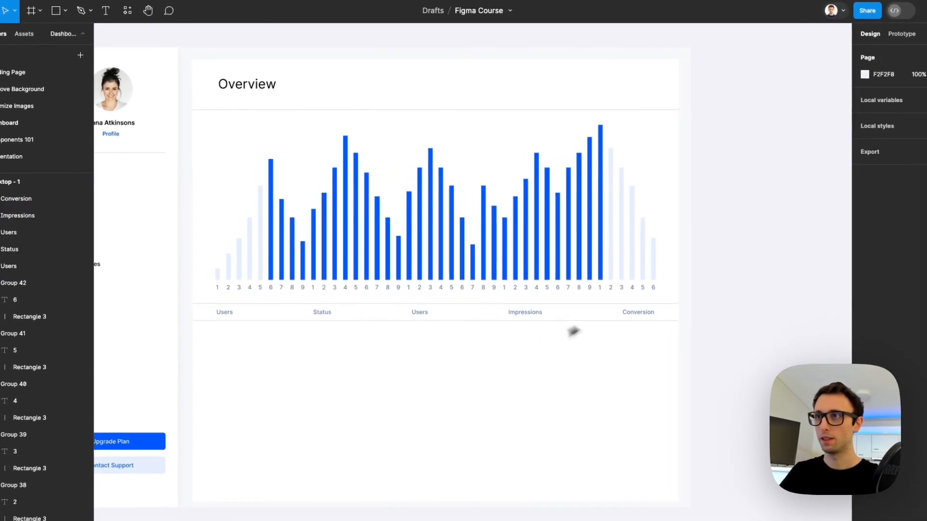
pyautogui.moveTo(645, 313); pyautogui.dragTo(209, 317)
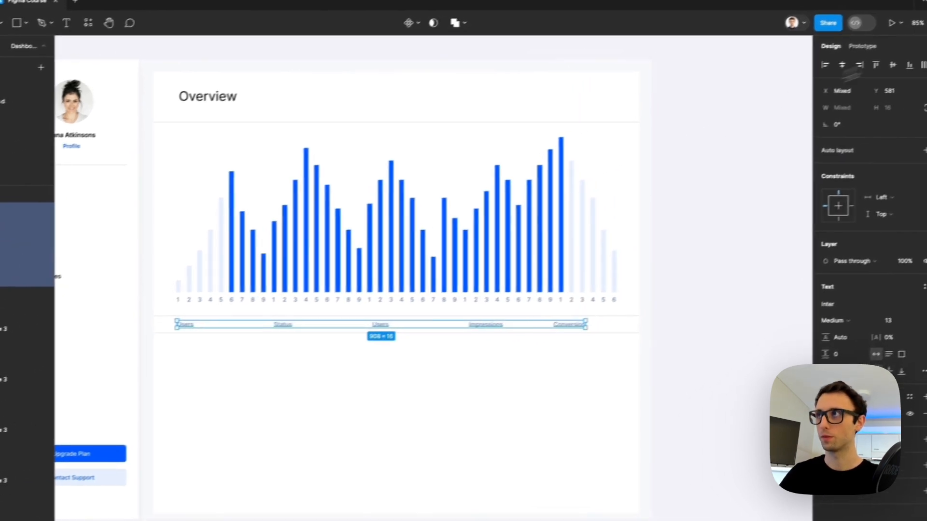
pyautogui.click(926, 64)
pyautogui.click(848, 113)
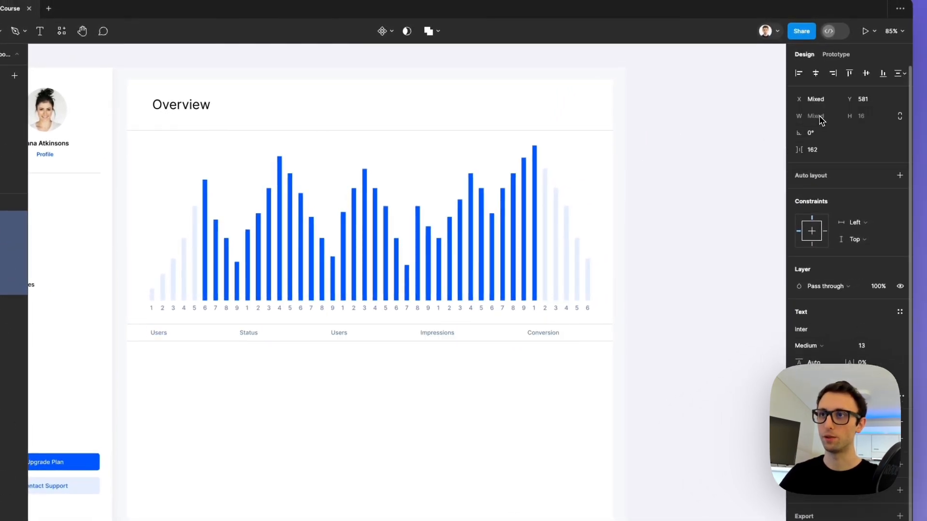
pyautogui.click(633, 280)
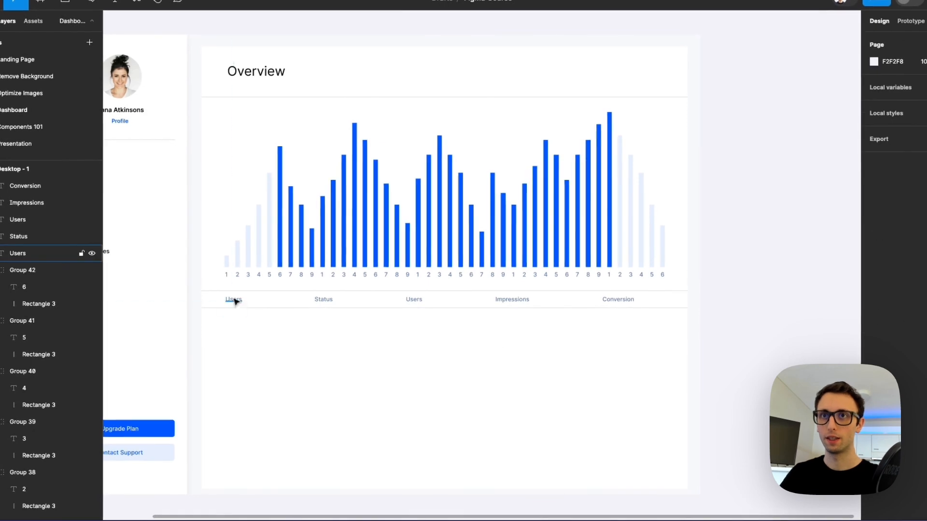
# Copy the first Users heading into the space below the header row and change the copy to a sample user's full name.
pyautogui.moveTo(234, 299); pyautogui.dragTo(252, 326)
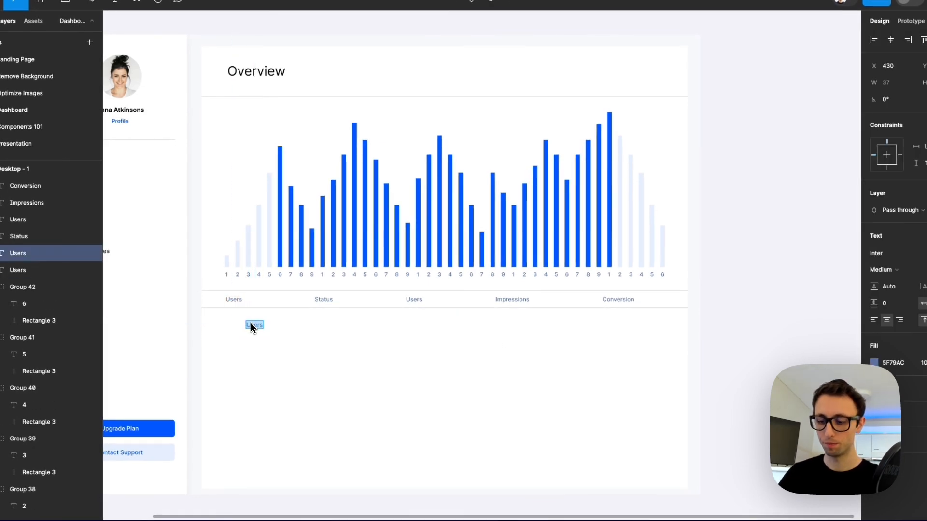
pyautogui.write('Andersi')
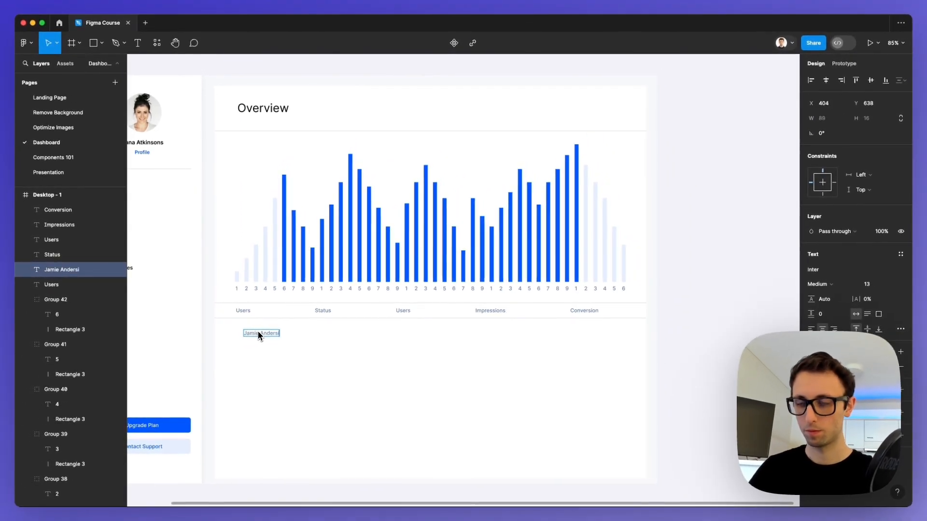
pyautogui.press('BackSpace')
pyautogui.write('on')
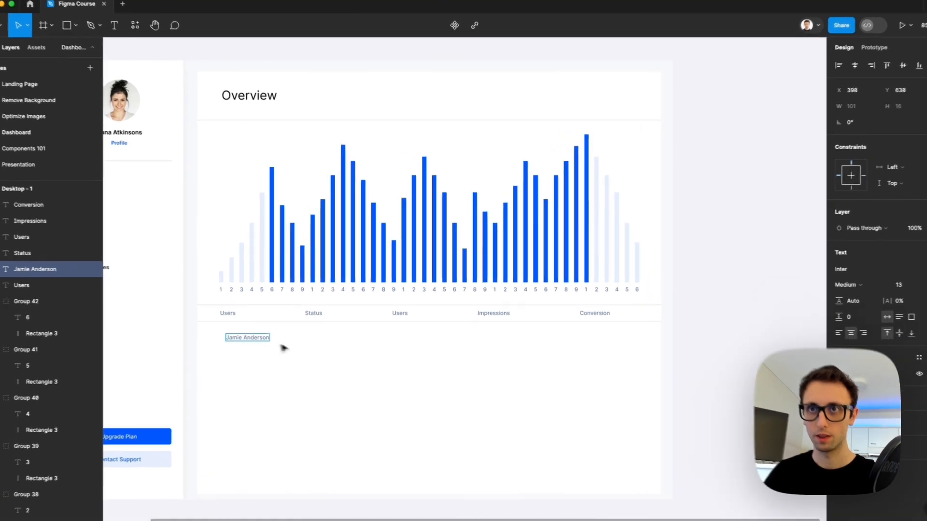
pyautogui.click(293, 343)
# Move the name text right to X 421 and duplicate the divider above it 77 px lower to enclose the row.
pyautogui.moveTo(242, 343); pyautogui.dragTo(252, 343)
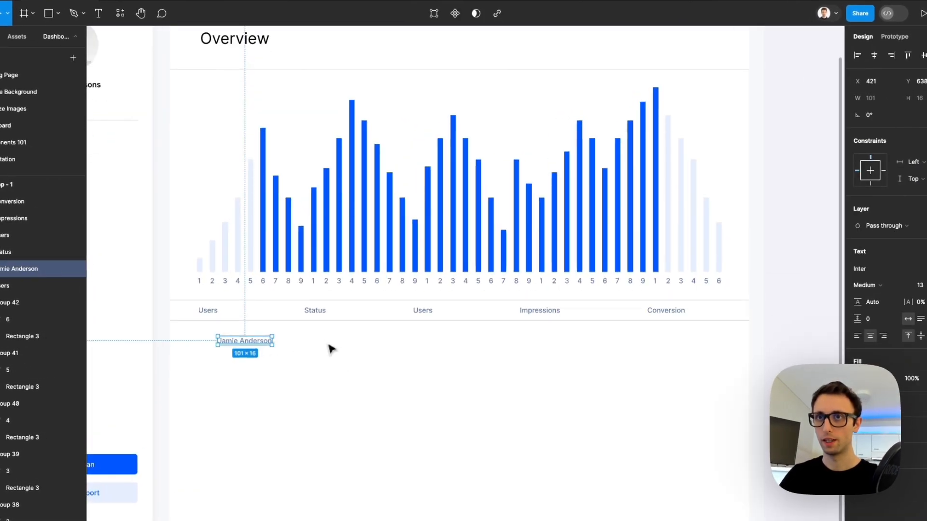
pyautogui.click(325, 322)
pyautogui.moveTo(325, 321); pyautogui.dragTo(316, 369)
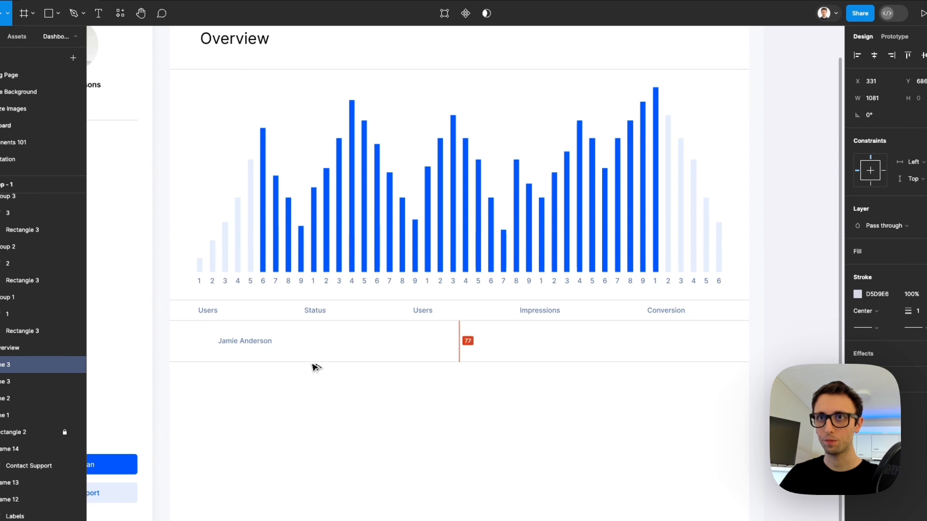
# Recolour the name text with the dark colour sampled from the first Profile label in the sidebar.
pyautogui.click(255, 345)
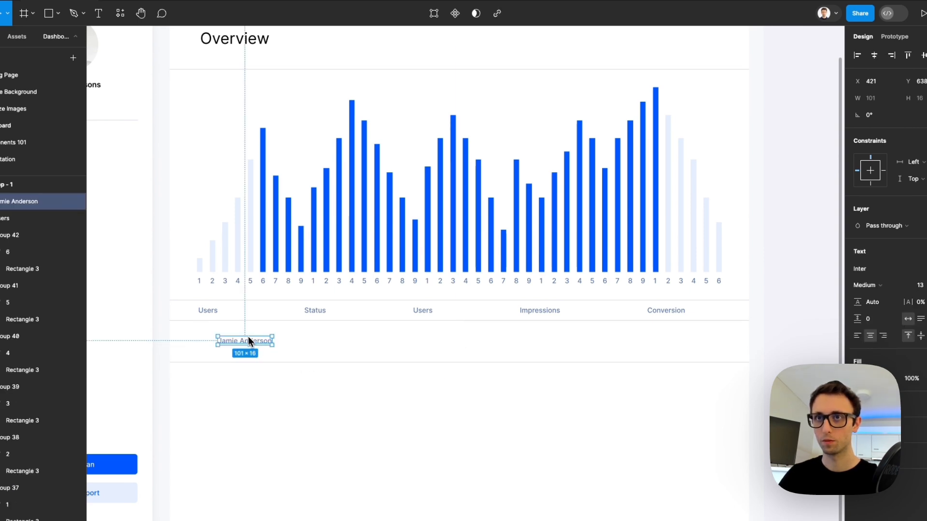
pyautogui.hscroll(-10, 244, 333)
pyautogui.press('i')
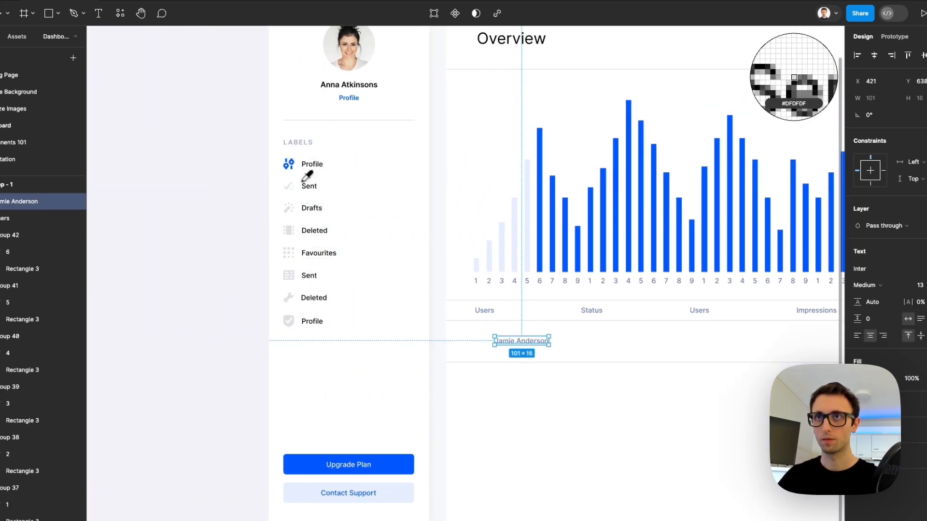
pyautogui.click(304, 183)
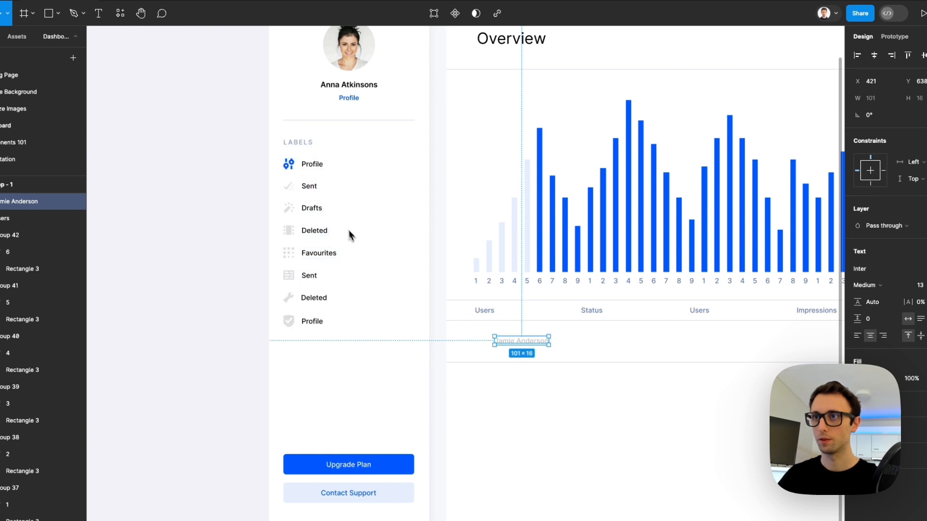
pyautogui.press('i')
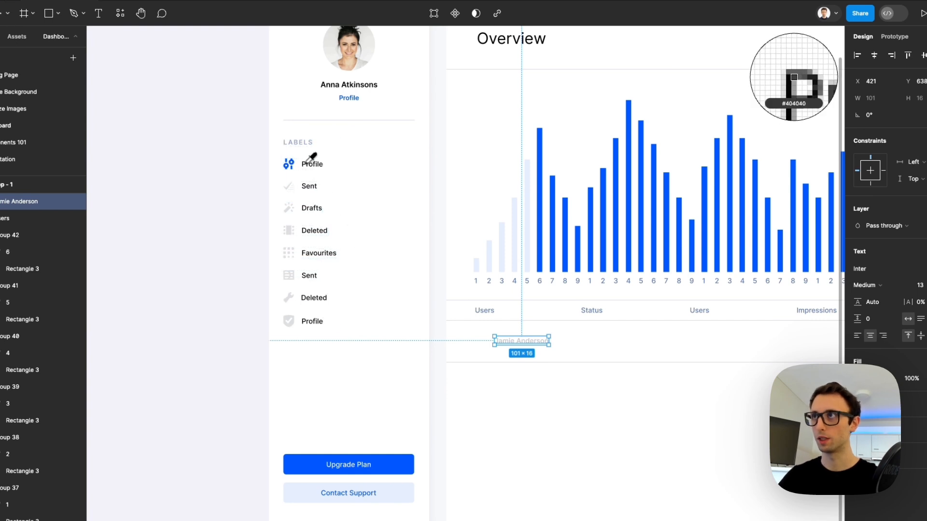
pyautogui.click(307, 163)
# Draw a 30 × 30 avatar circle before the name, lined up with the start of the first Users heading.
pyautogui.hscroll(3, 435, 241)
pyautogui.scroll(-2, 435, 242)
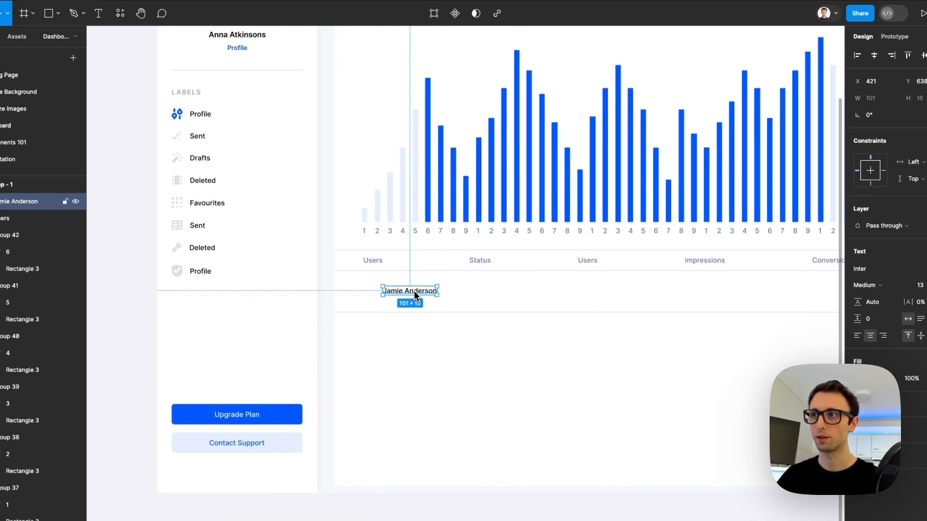
pyautogui.scroll(5, 413, 290)
pyautogui.press('o')
pyautogui.moveTo(299, 292)
pyautogui.mouseDown()
pyautogui.moveTo(318, 272)
pyautogui.moveTo(298, 293)
pyautogui.mouseUp()
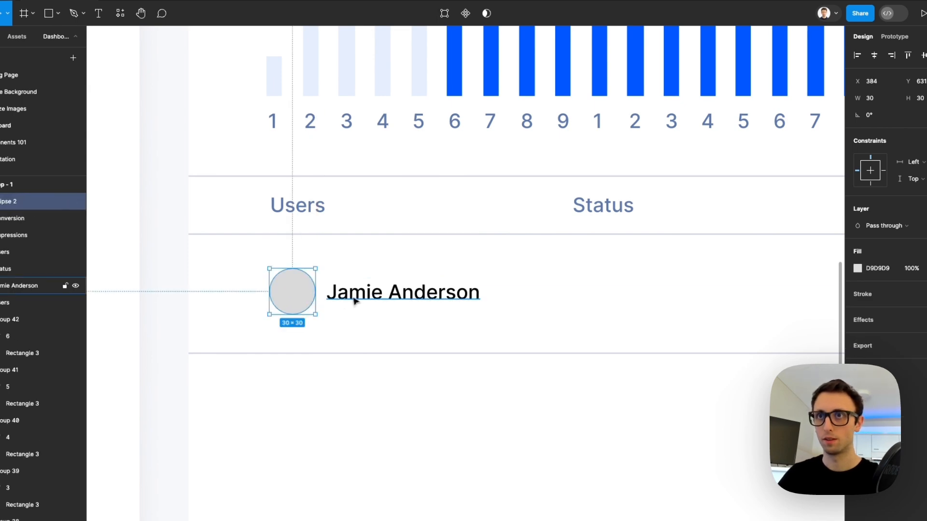
# Copy the name text beneath the second Users heading and change the copy to "125".
pyautogui.moveTo(370, 297); pyautogui.dragTo(560, 297)
pyautogui.scroll(-5, 378, 296)
pyautogui.hscroll(4, 517, 292)
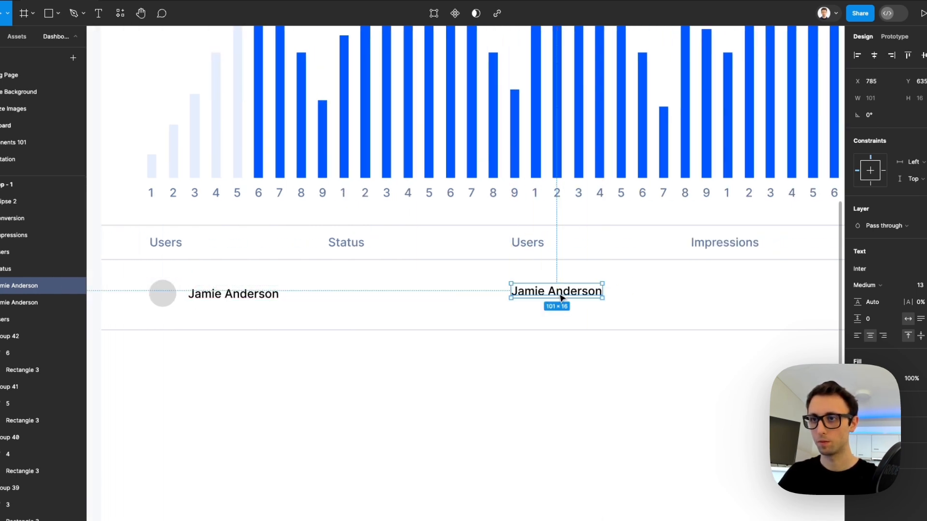
pyautogui.doubleClick(561, 297)
pyautogui.write('125')
pyautogui.press('Escape')
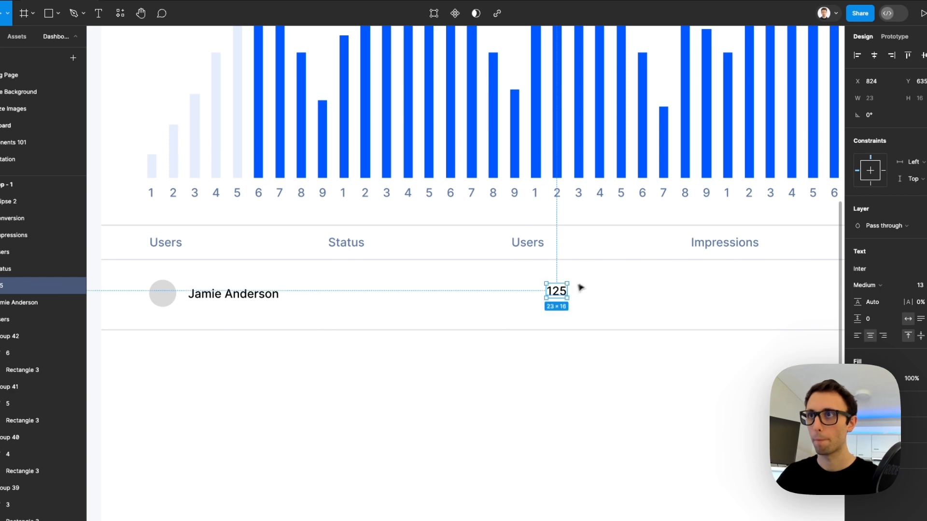
# Line 125 up with the second Users heading, stack a duplicate beneath it, and apply the heading's text style to the lower one.
pyautogui.moveTo(562, 298); pyautogui.dragTo(530, 301)
pyautogui.click(530, 248)
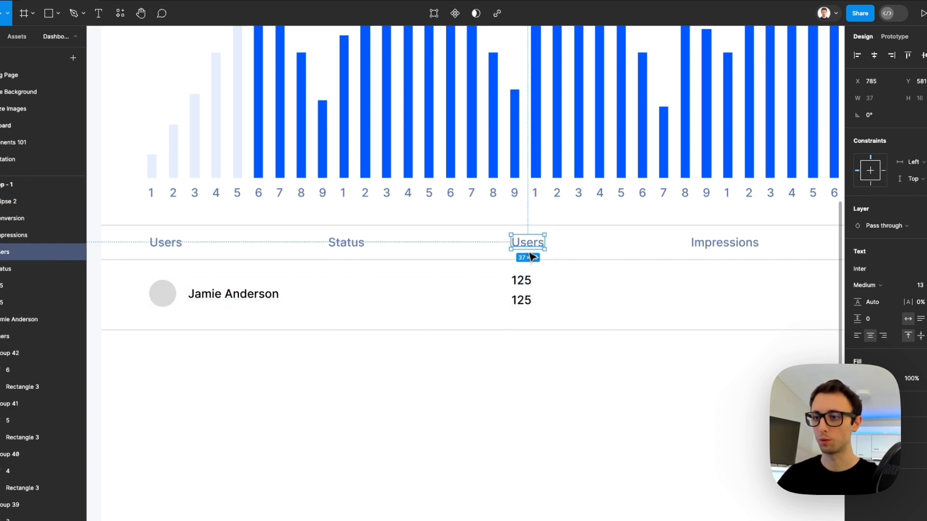
pyautogui.click(523, 301)
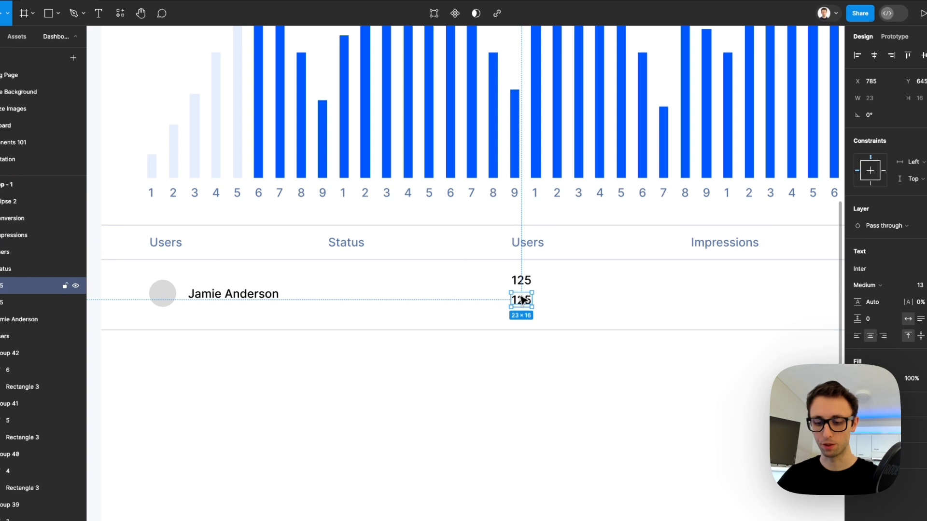
pyautogui.hotkey('ctrl', 'alt', 'v')
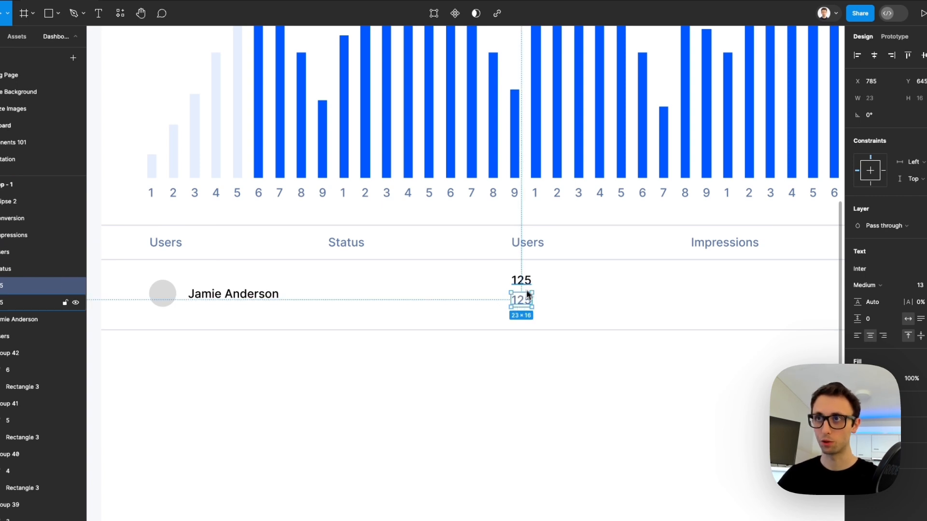
# Left-align the text of both 125 entries and change the lower one to "Total users".
pyautogui.doubleClick(522, 300)
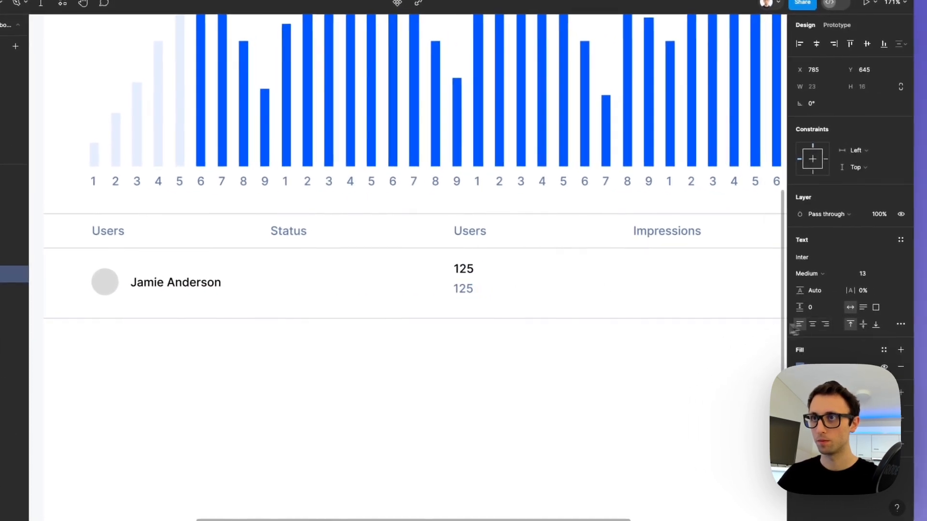
pyautogui.doubleClick(468, 269)
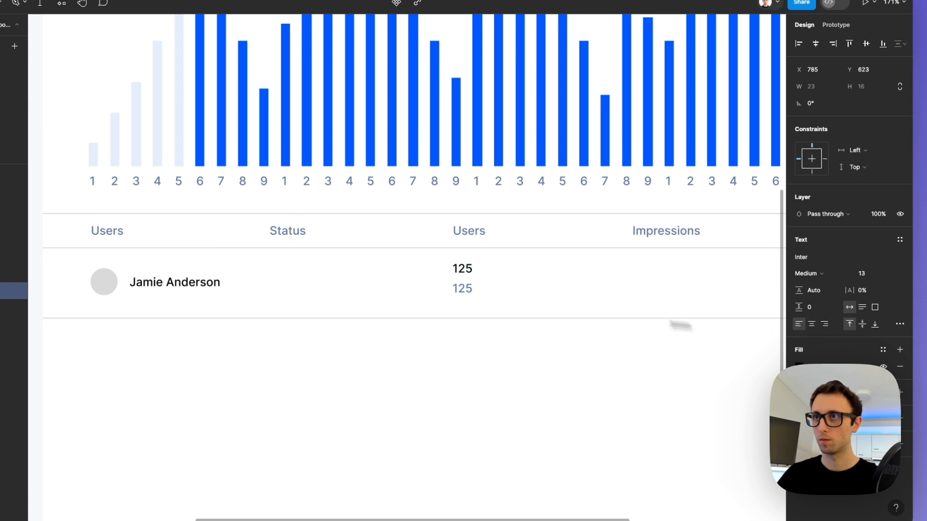
pyautogui.click(460, 288)
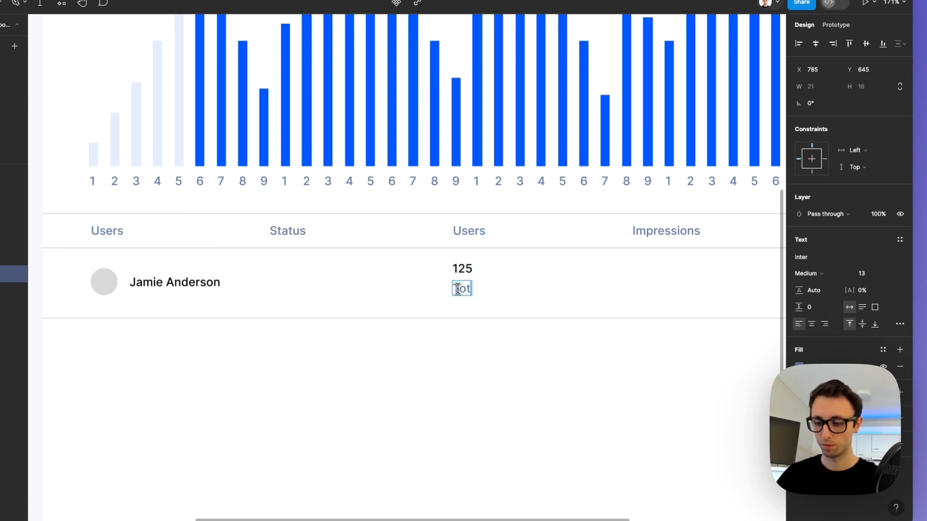
pyautogui.click(610, 290)
# Nudge the 125 and Total users texts down together to centre them in the row, and select Total users.
pyautogui.moveTo(550, 264); pyautogui.dragTo(453, 297)
pyautogui.hotkey('shift', 'Down')
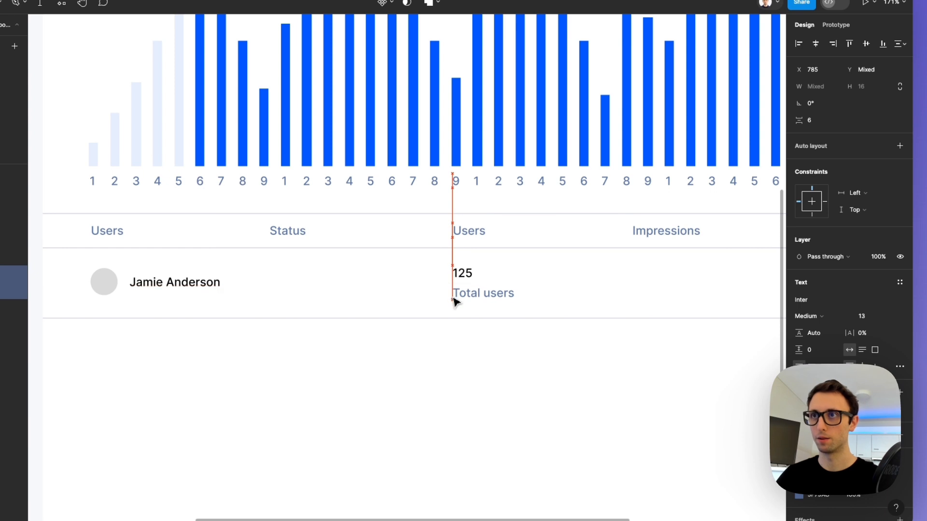
pyautogui.click(453, 299)
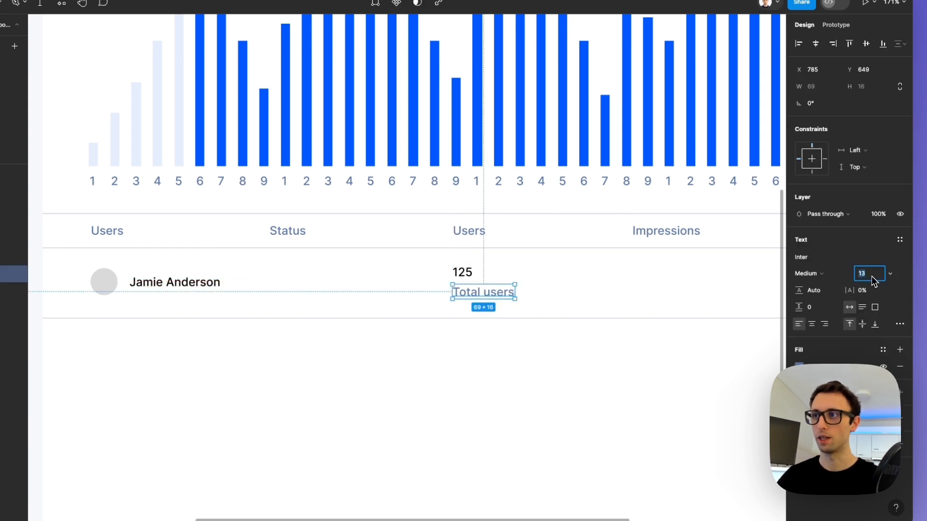
# Set the font size of the Total users text beneath 125 to 11.
pyautogui.write('11')
pyautogui.press('Return')
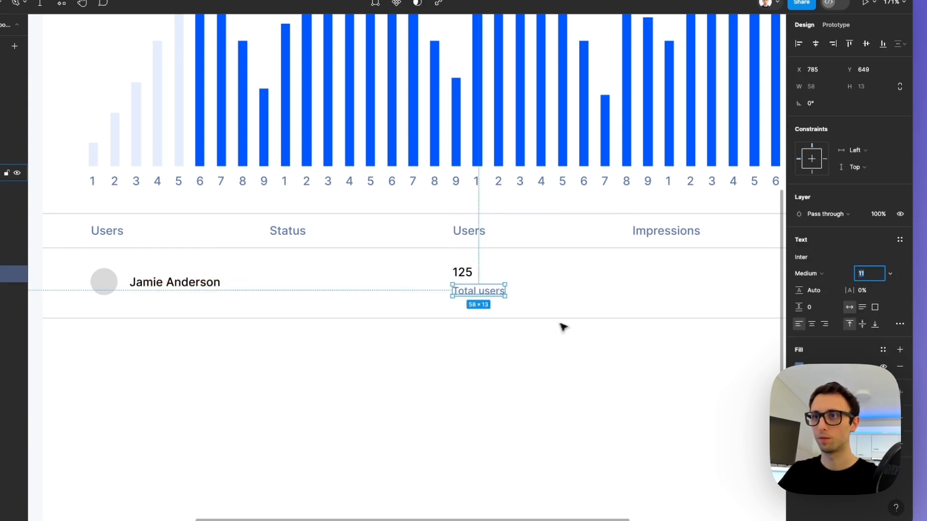
pyautogui.click(540, 344)
pyautogui.hscroll(3, 536, 353)
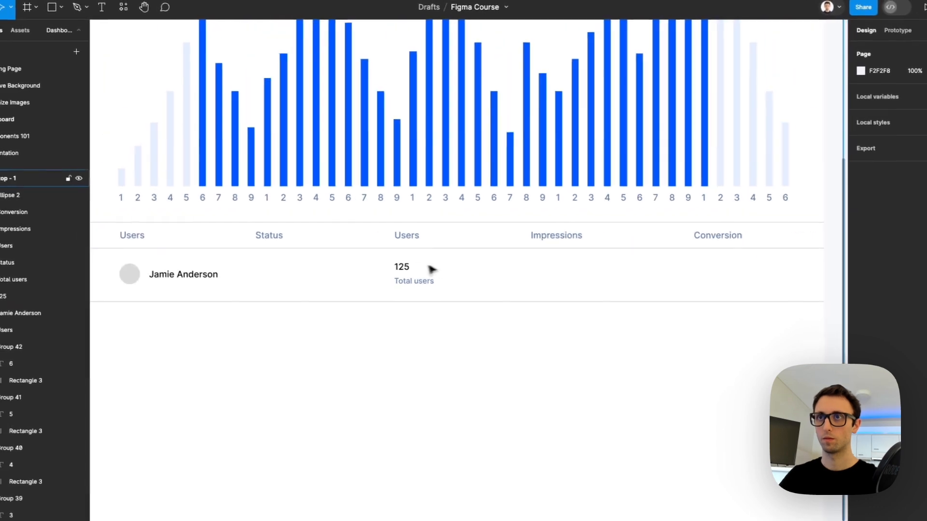
pyautogui.click(380, 270)
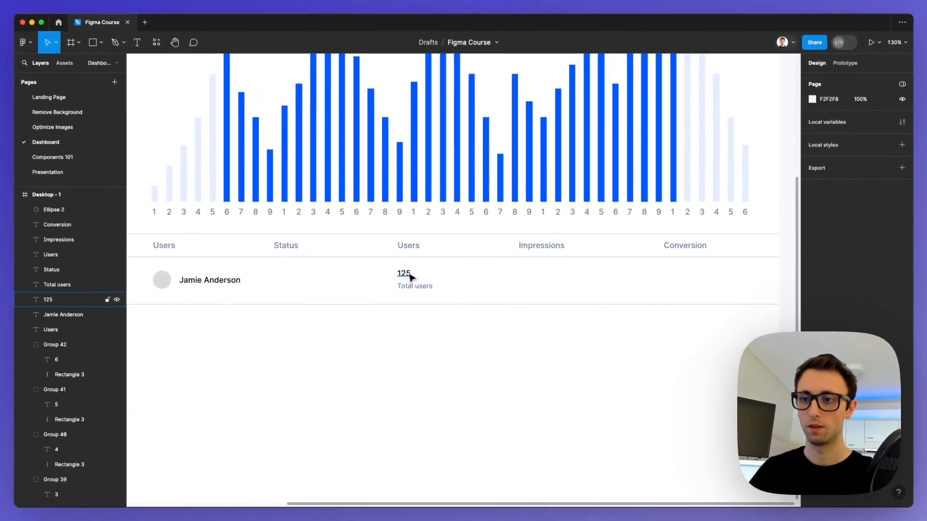
# Draw a rectangle about 77 × 25 in the user row beneath the Status heading.
pyautogui.hscroll(-5, 412, 277)
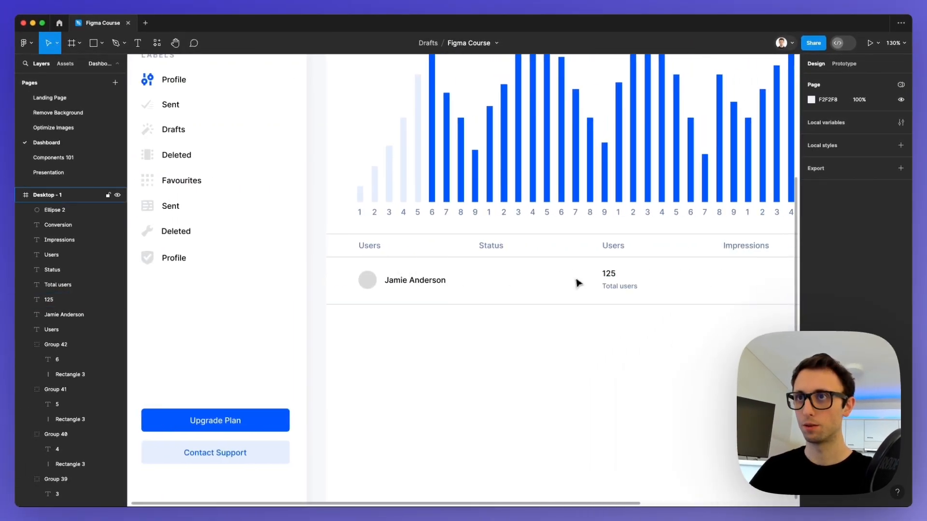
pyautogui.scroll(5, 578, 283)
pyautogui.press('r')
pyautogui.moveTo(481, 270); pyautogui.dragTo(526, 283)
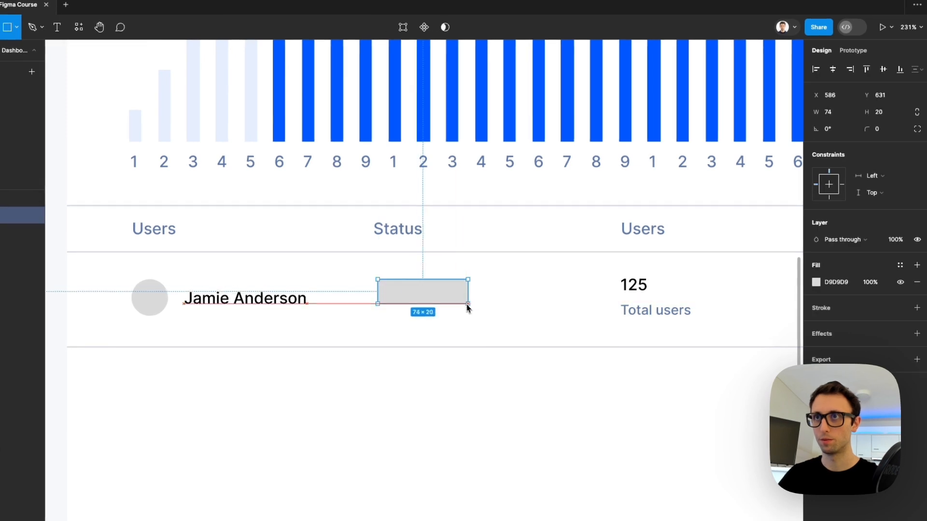
pyautogui.moveTo(467, 307); pyautogui.dragTo(470, 310)
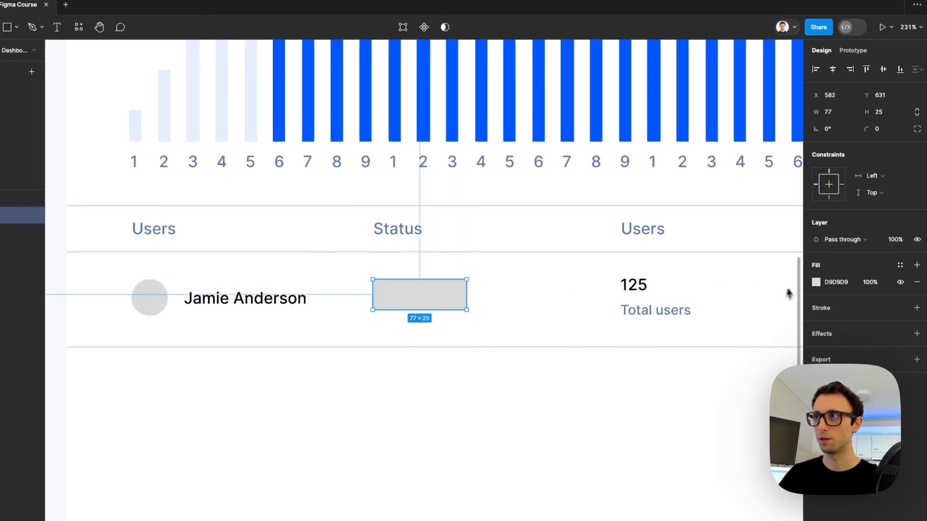
# Fill the status rectangle with orange FF8A00.
pyautogui.click(815, 283)
pyautogui.moveTo(761, 248); pyautogui.dragTo(585, 65)
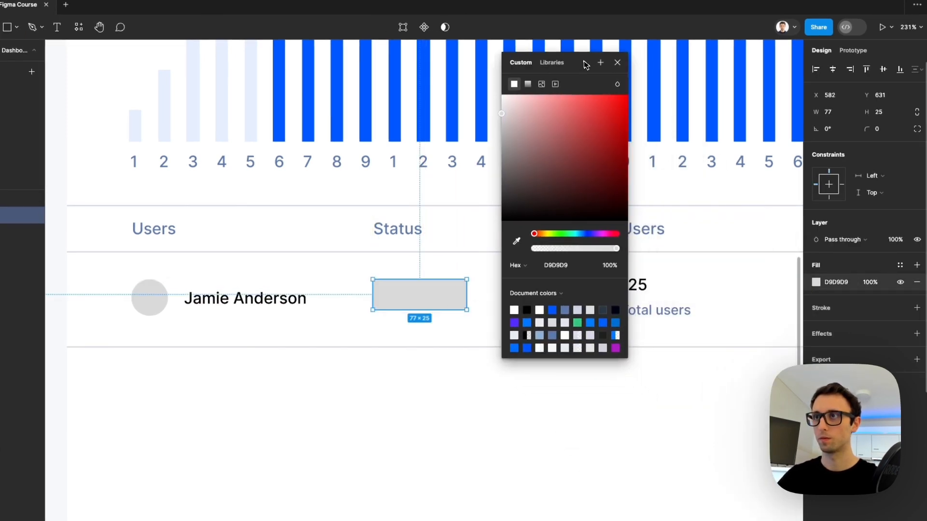
pyautogui.moveTo(548, 235); pyautogui.dragTo(540, 236)
pyautogui.moveTo(581, 159); pyautogui.dragTo(656, 51)
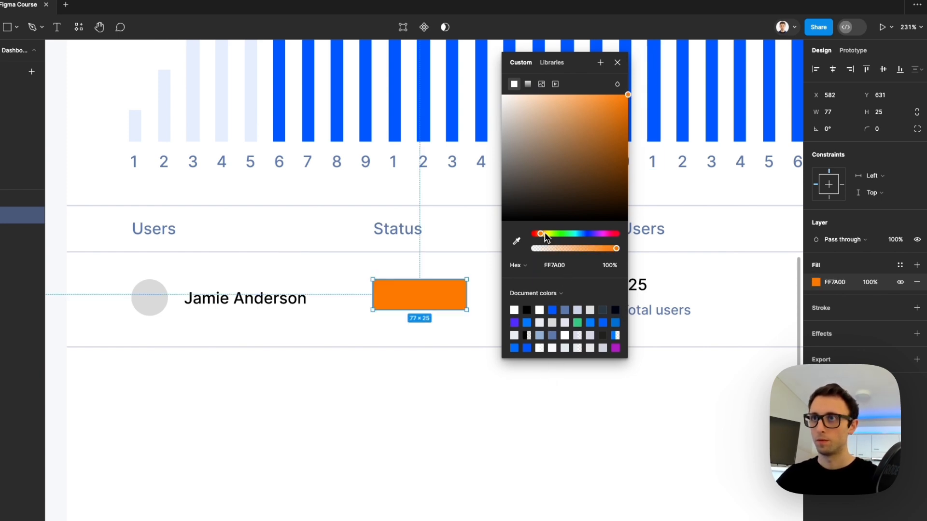
pyautogui.moveTo(546, 236); pyautogui.dragTo(543, 236)
pyautogui.press('Escape')
# Copy the Total users text onto the orange rectangle, change the copy to "Paused", and sample white from the panel as its colour.
pyautogui.click(625, 316)
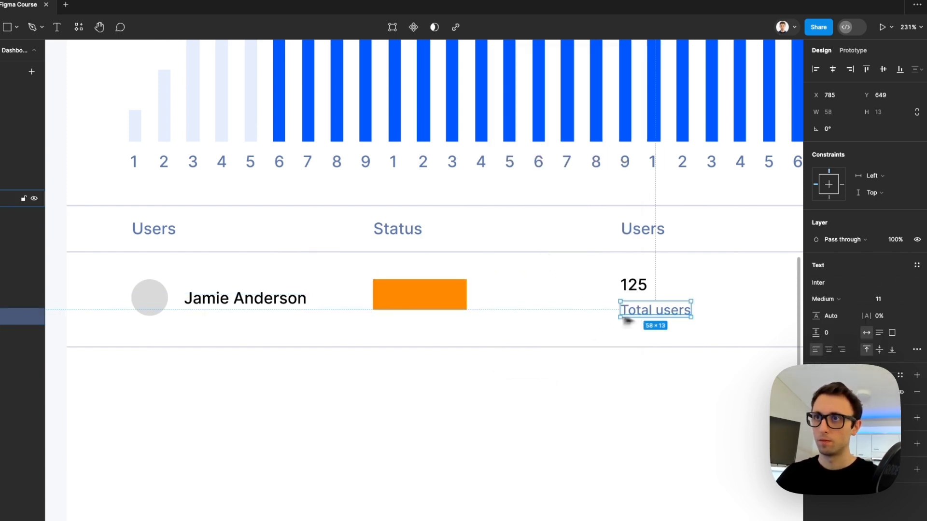
pyautogui.click(426, 303)
pyautogui.scroll(3, 426, 303)
pyautogui.moveTo(737, 319); pyautogui.dragTo(416, 299)
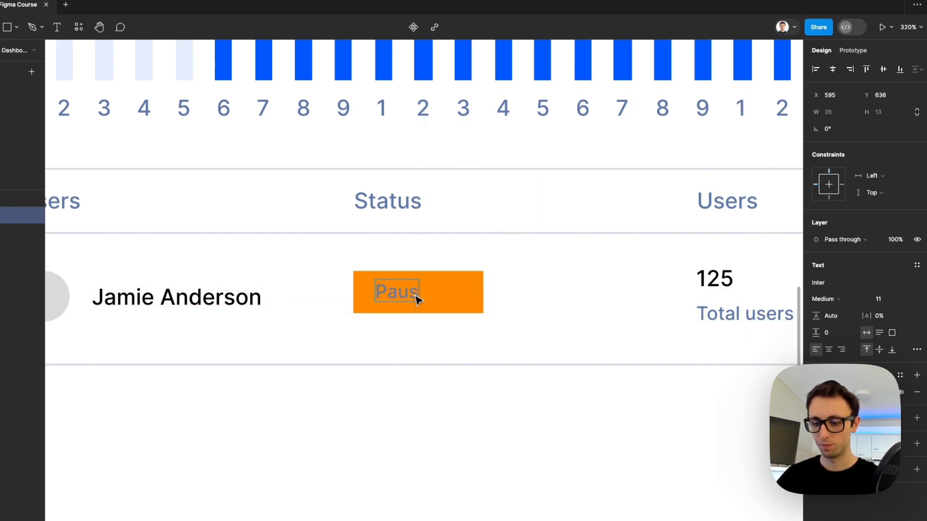
pyautogui.press('i')
pyautogui.click(554, 292)
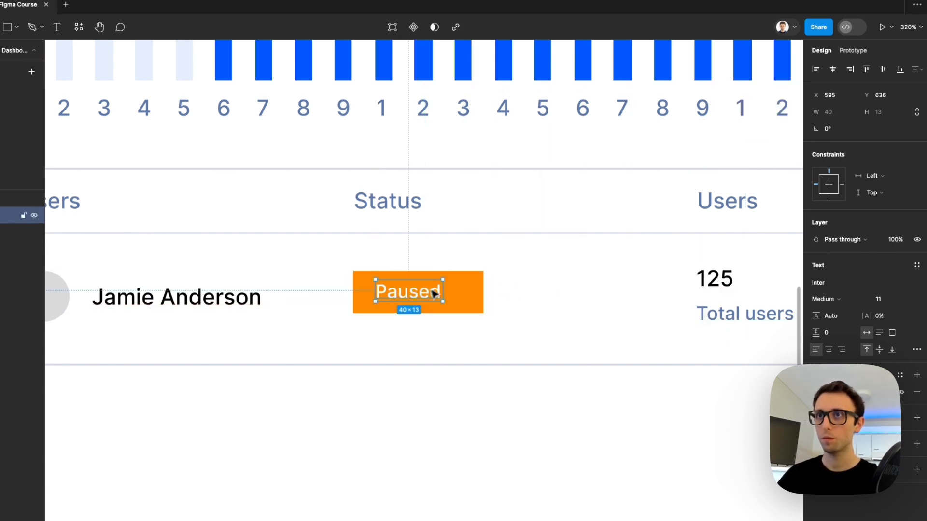
# Narrow the orange rectangle to about 64 wide around Paused and combine both into an auto layout frame.
pyautogui.click(460, 295)
pyautogui.moveTo(483, 292); pyautogui.dragTo(462, 293)
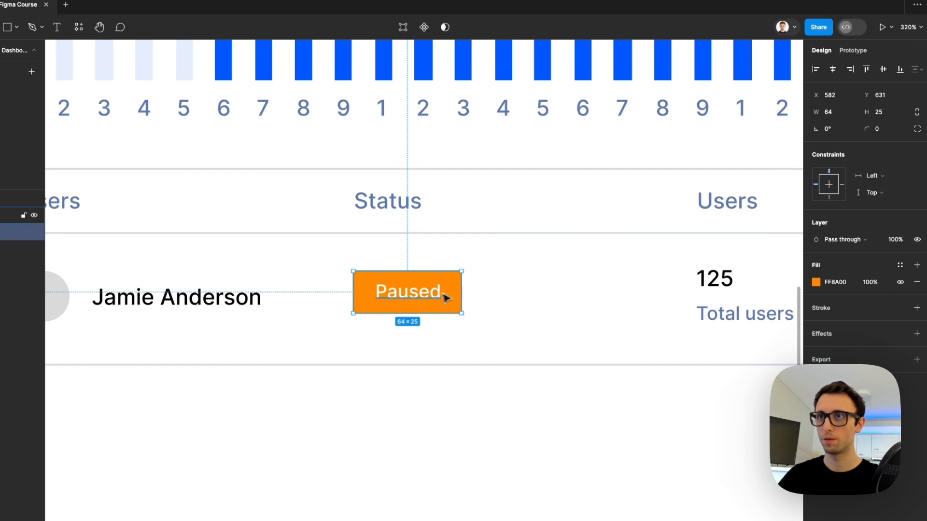
pyautogui.keyDown('shift'); pyautogui.click(446, 298); pyautogui.keyUp('shift')
pyautogui.hotkey('shift', 'a')
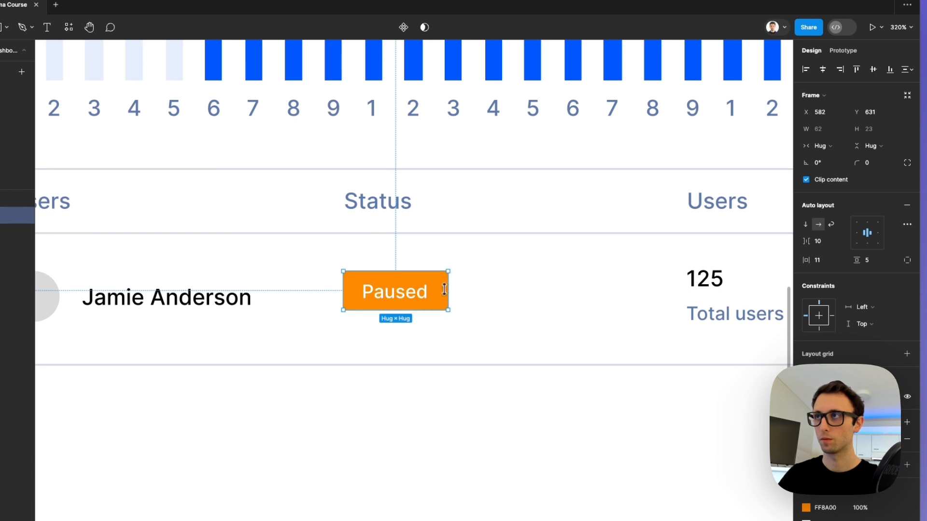
# Round the Paused badge's corners to 4 and move it down to the vertical centre of the user row.
pyautogui.moveTo(856, 163); pyautogui.dragTo(859, 164)
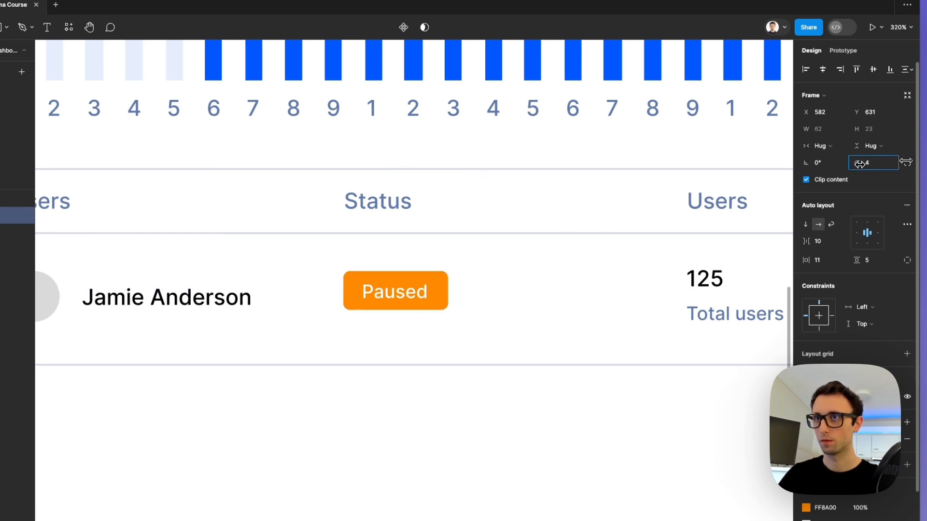
pyautogui.scroll(-10, 490, 265)
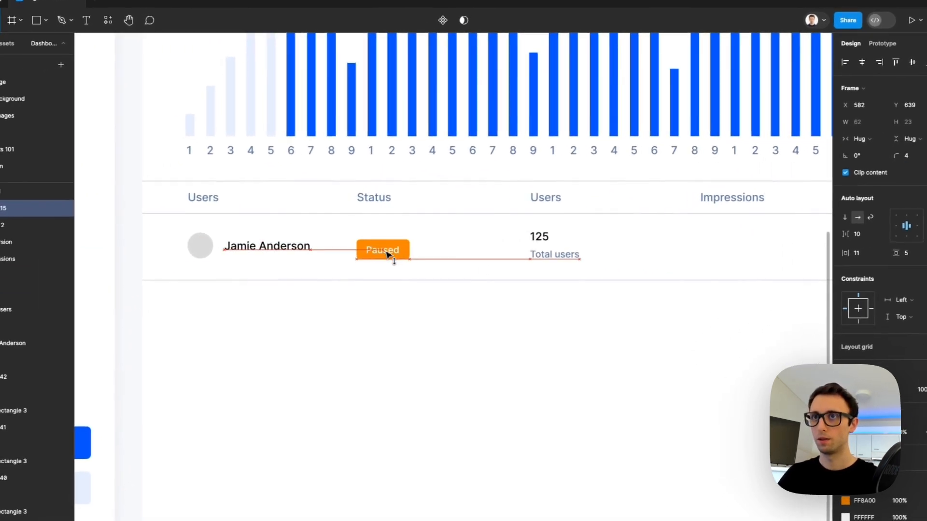
pyautogui.moveTo(389, 254); pyautogui.dragTo(394, 250)
# Tighten the gap between 125 and Total users to 4 and wrap the two texts in a vertical auto layout.
pyautogui.hscroll(3, 401, 250)
pyautogui.click(418, 237)
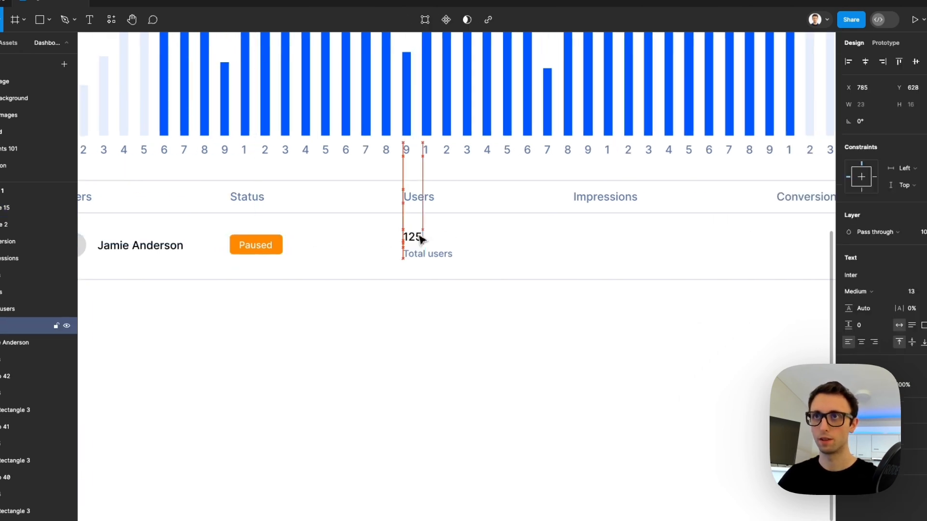
pyautogui.keyDown('shift'); pyautogui.click(427, 254); pyautogui.keyUp('shift')
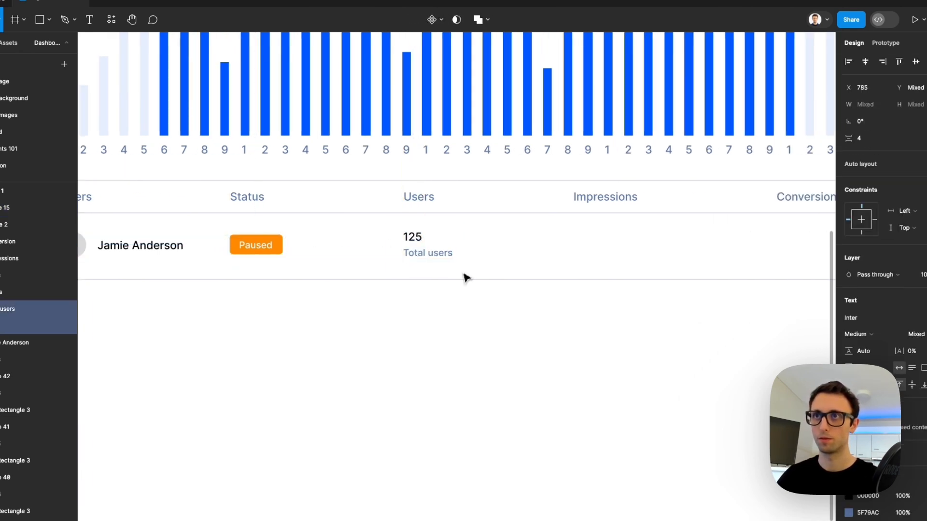
pyautogui.hscroll(2, 476, 263)
pyautogui.hotkey('shift', 'a')
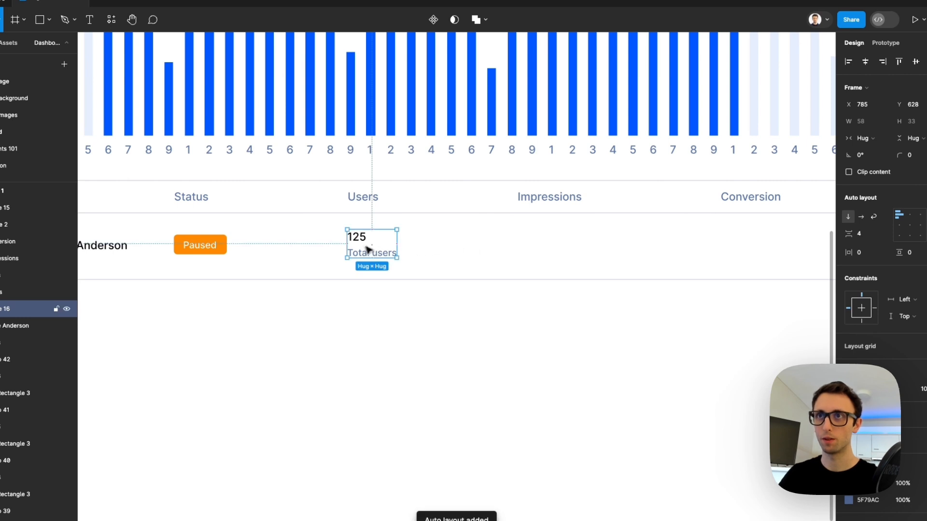
# Place copies of the 125 / Total users frame beneath the Impressions and Conversion headings.
pyautogui.moveTo(367, 248); pyautogui.dragTo(612, 249)
pyautogui.hotkey('ctrl', 'd')
pyautogui.hscroll(4, 540, 249)
# Change the entry beneath Impressions to "2374" with the caption "Total impressions".
pyautogui.doubleClick(413, 239)
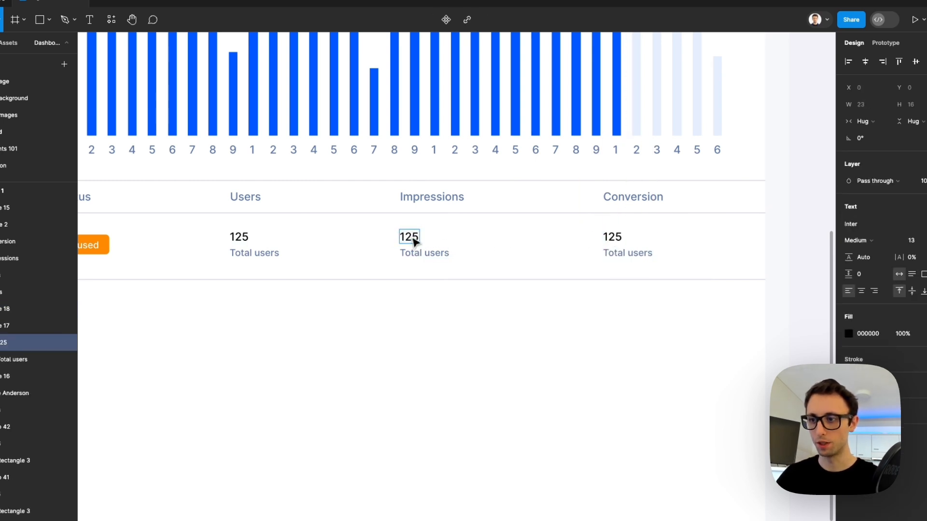
pyautogui.write('2374')
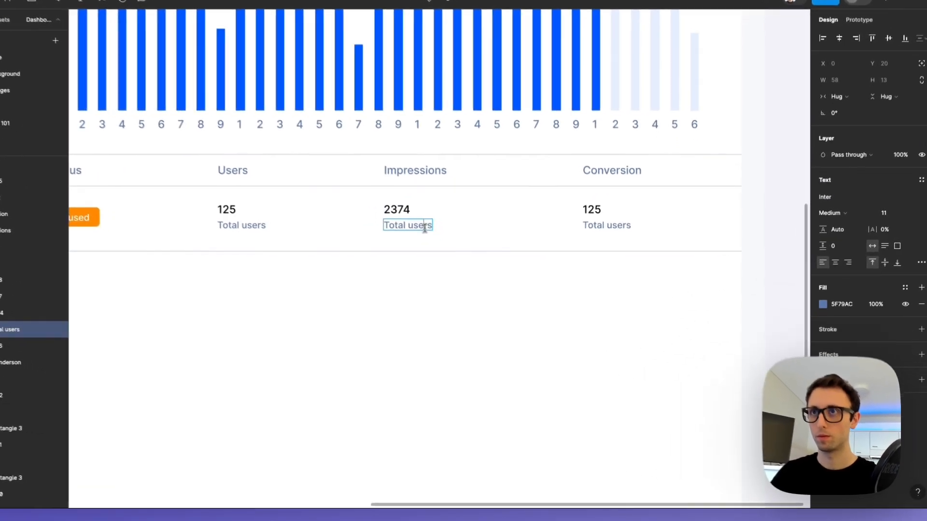
pyautogui.doubleClick(445, 251)
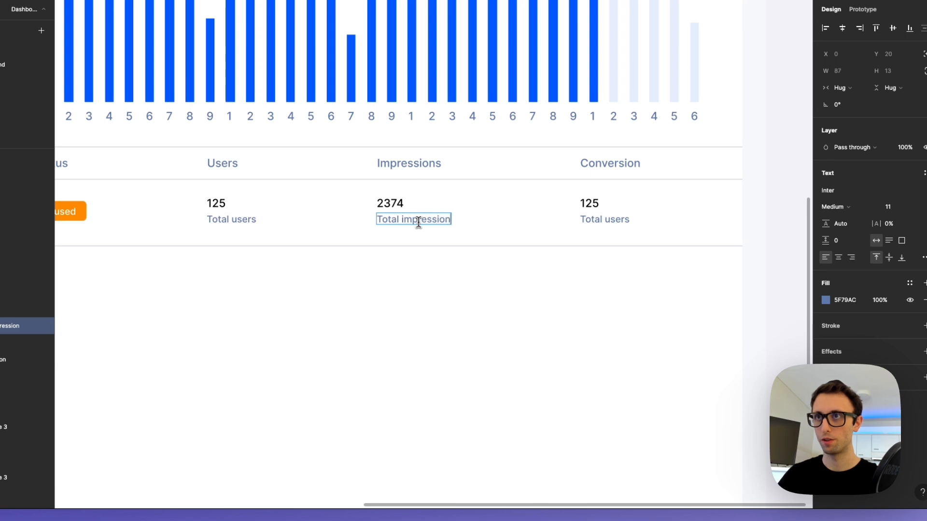
# Change the caption beneath Conversion to "Conversions" and its number to "347".
pyautogui.doubleClick(609, 217)
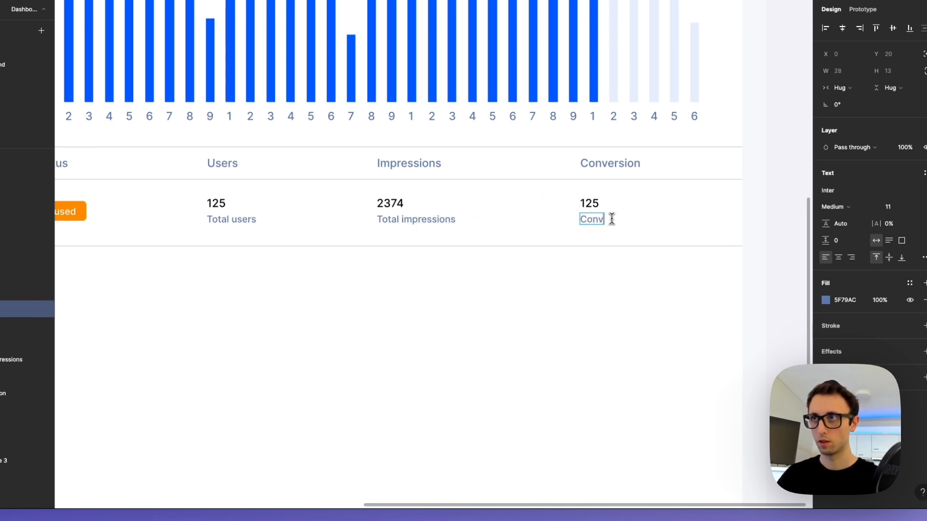
pyautogui.doubleClick(583, 202)
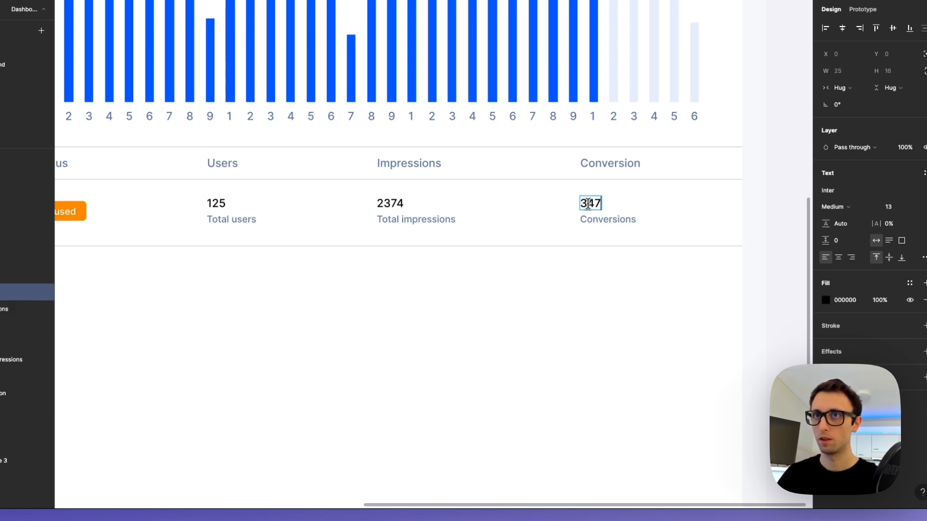
pyautogui.press('Escape')
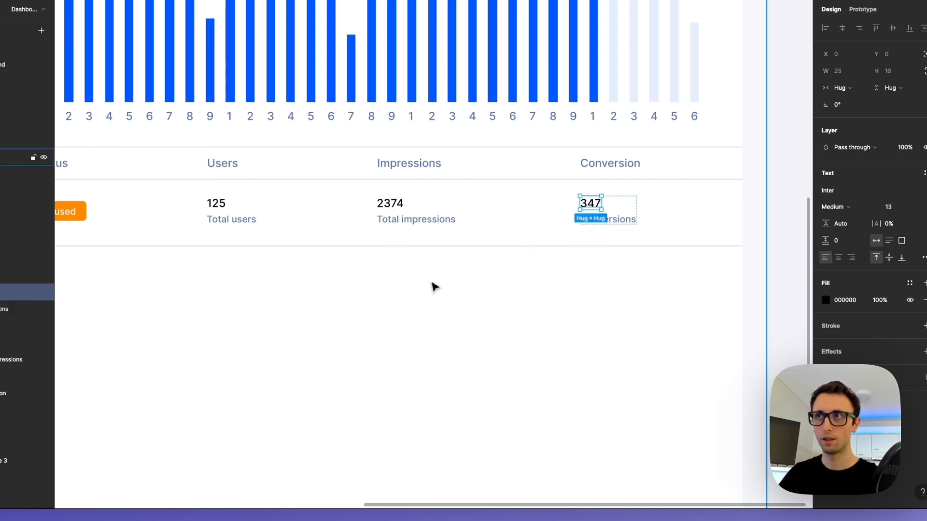
# Paste the three-dot more icon and move it to the far end of the user row, beyond Conversions.
pyautogui.scroll(-3, 434, 285)
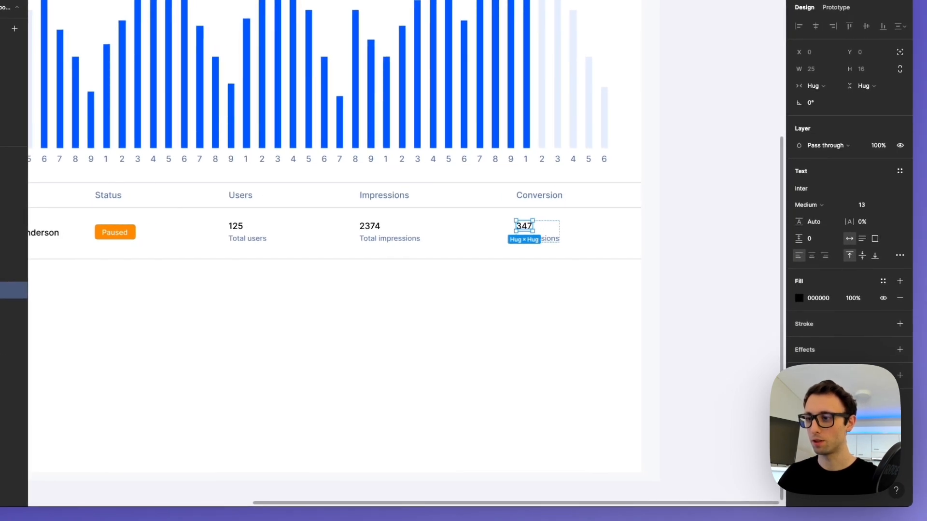
pyautogui.click(622, 236)
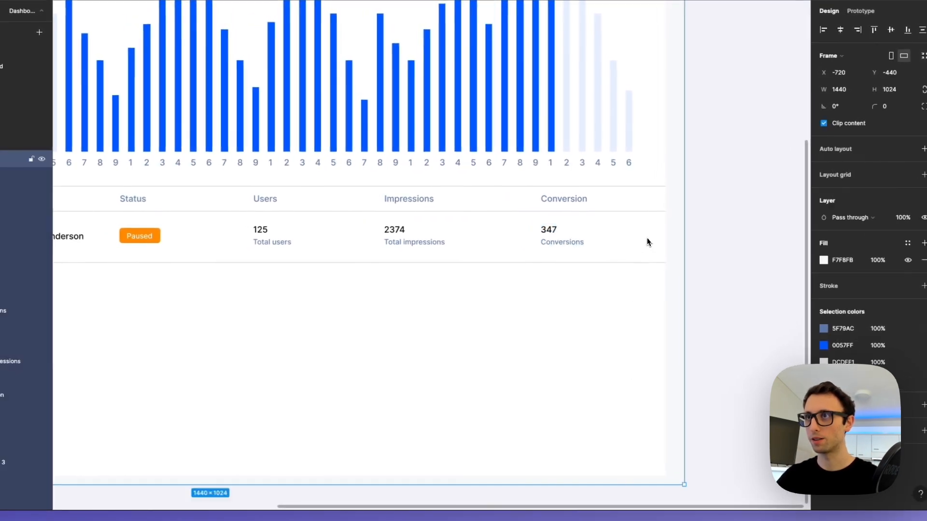
pyautogui.scroll(5, 620, 214)
pyautogui.click(637, 207)
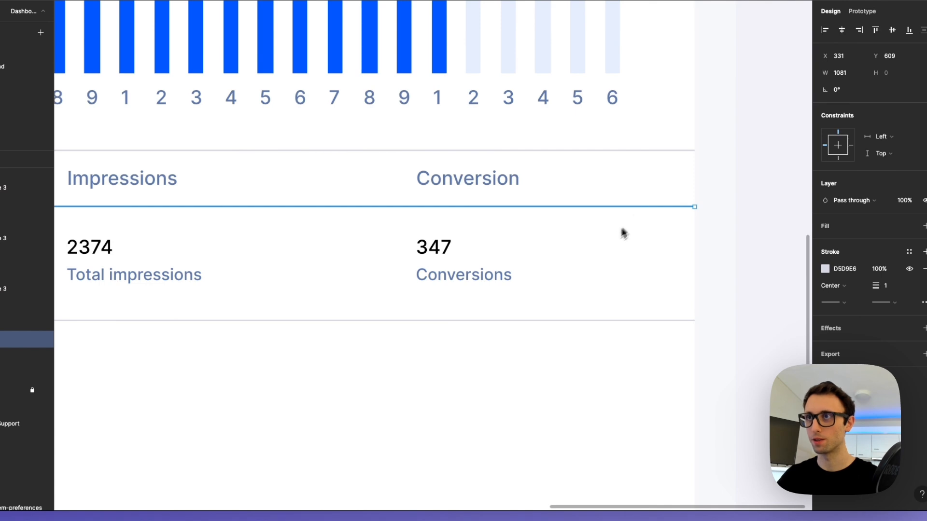
pyautogui.click(647, 248)
pyautogui.press('super+v')
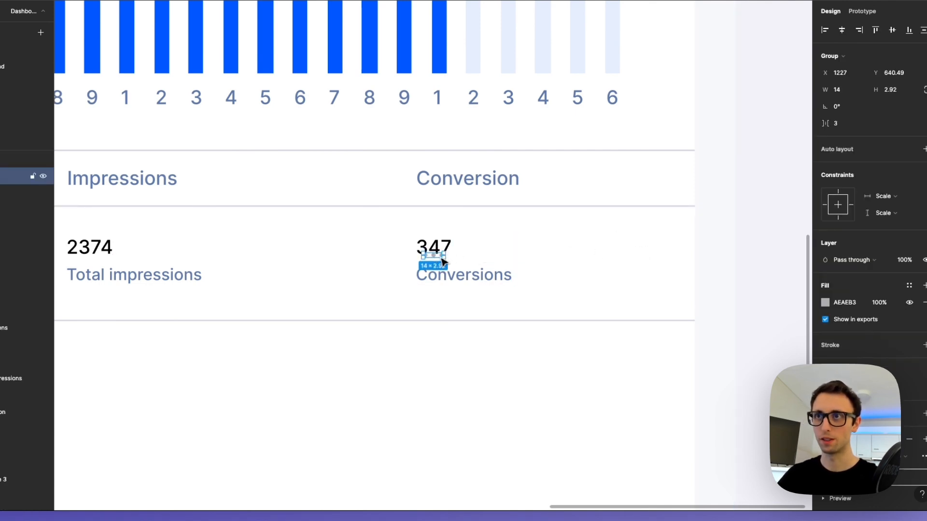
pyautogui.moveTo(441, 261); pyautogui.dragTo(640, 262)
# Scale the three-dot more icon up proportionally to about 19 wide.
pyautogui.press('k')
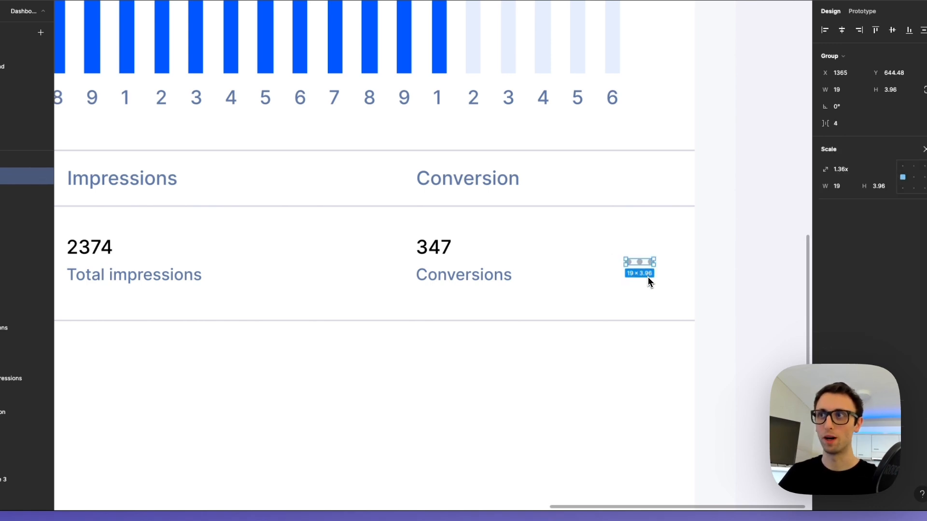
pyautogui.scroll(-3, 647, 277)
pyautogui.click(704, 276)
pyautogui.scroll(5, 680, 279)
pyautogui.scroll(2, 628, 268)
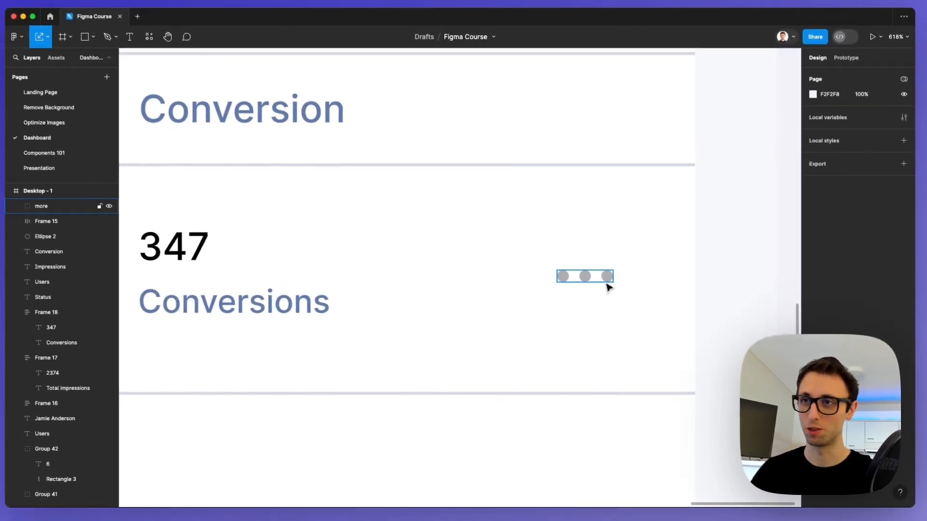
pyautogui.scroll(-10, 607, 291)
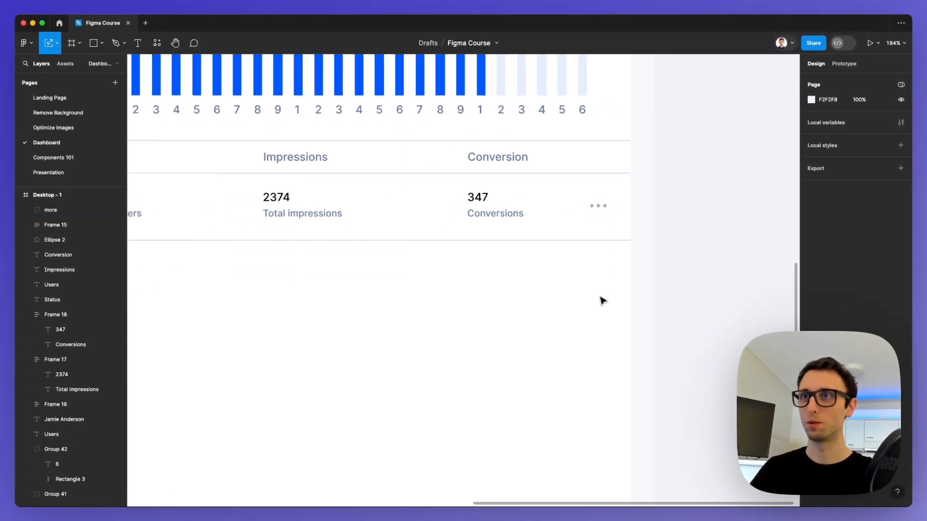
# Scale the grey avatar circle beside the user's name up to 32 × 32.
pyautogui.hscroll(-5, 603, 301)
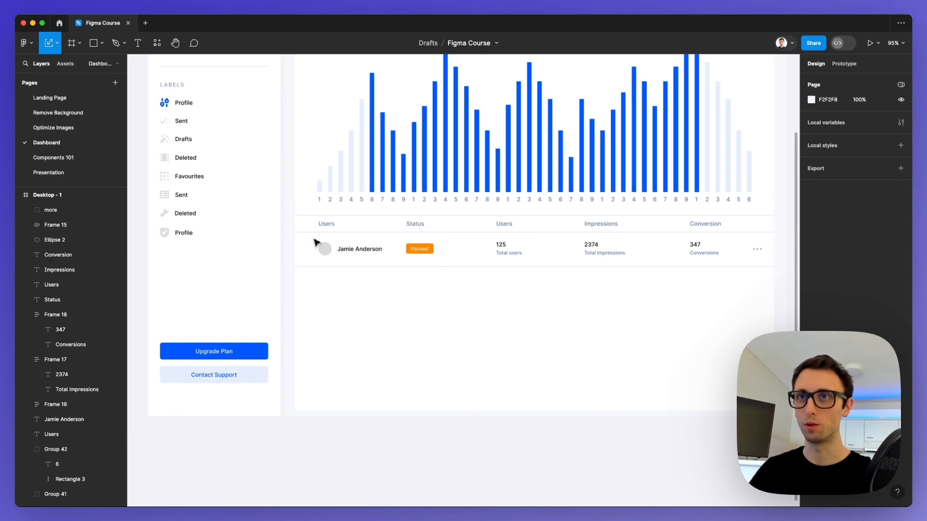
pyautogui.click(320, 246)
pyautogui.scroll(5, 321, 247)
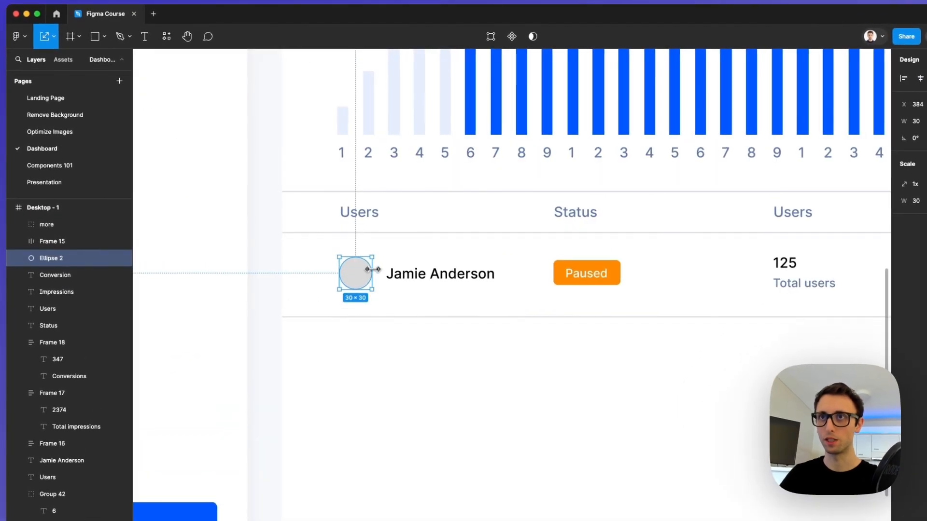
pyautogui.scroll(-5, 376, 269)
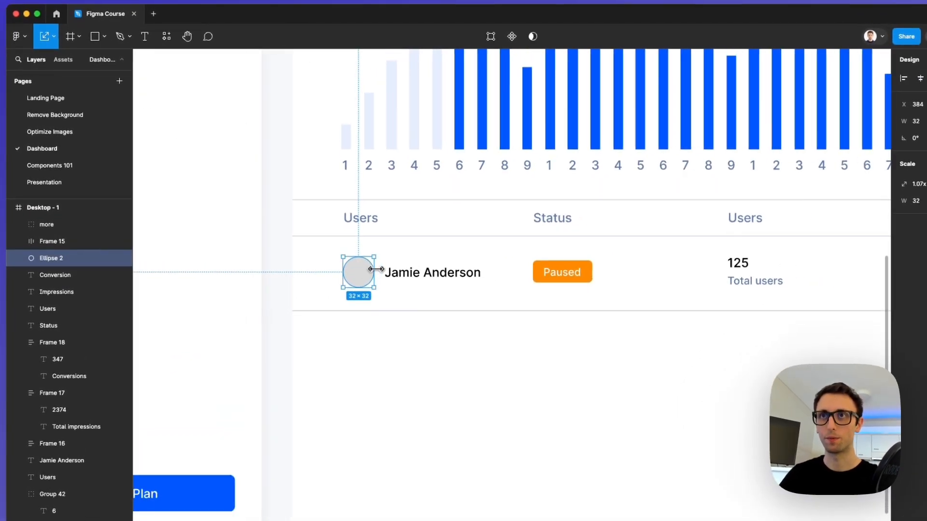
# Fill the grey avatar circle beside the user's name with a portrait photo.
pyautogui.click(166, 37)
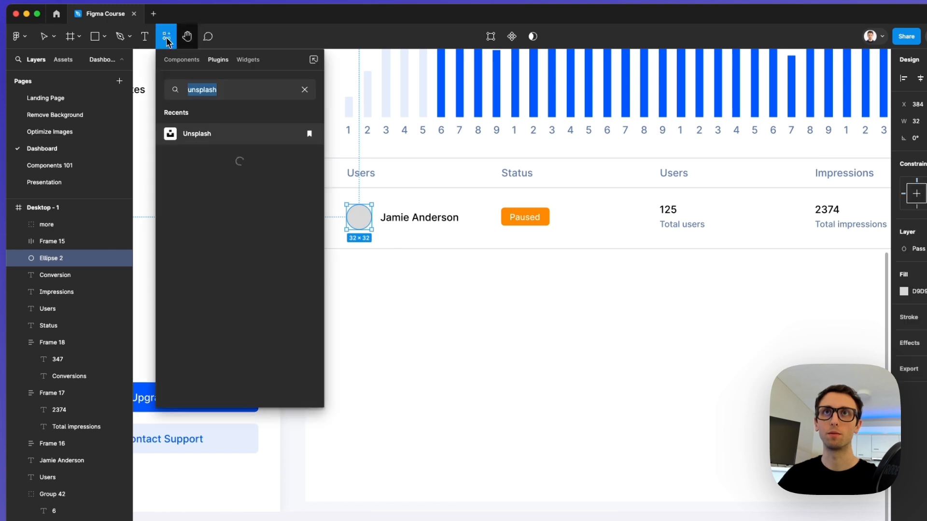
pyautogui.click(239, 136)
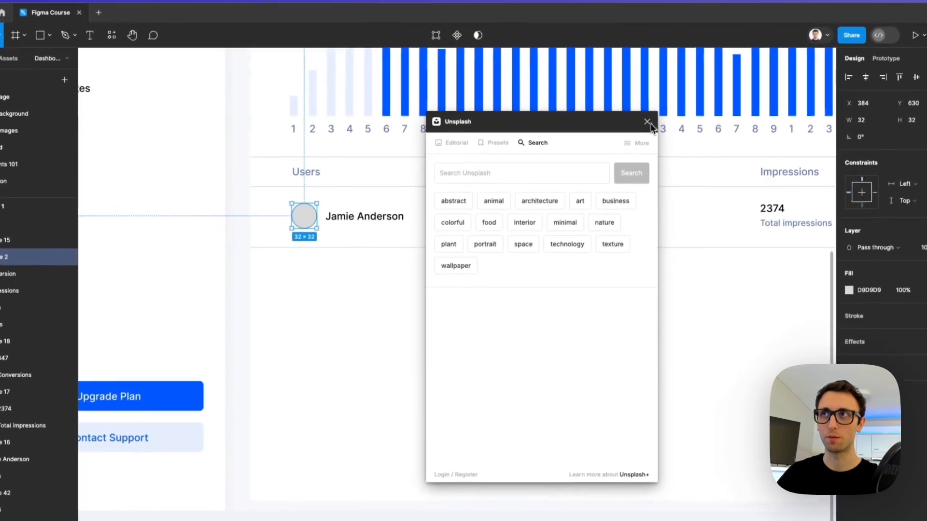
pyautogui.click(692, 70)
pyautogui.click(302, 231)
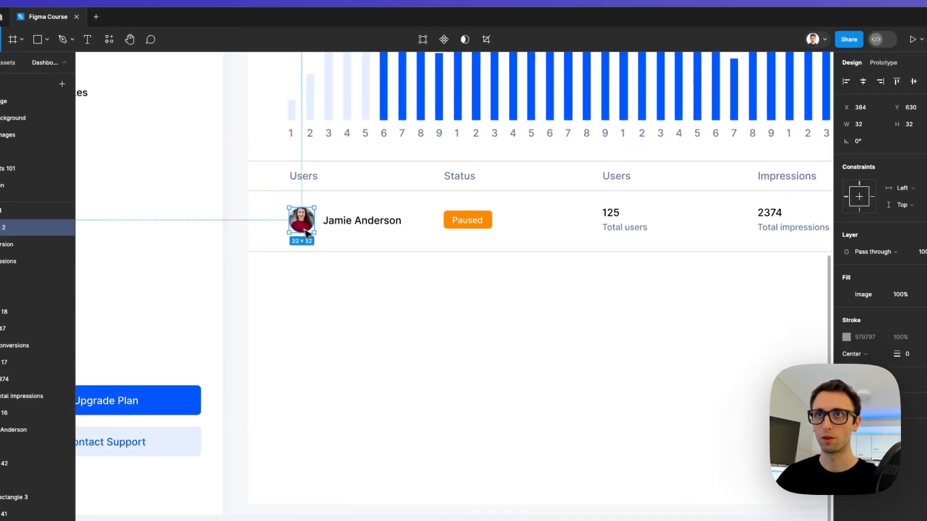
pyautogui.click(372, 304)
# Combine the avatar photo and the user's name into a horizontal auto layout frame.
pyautogui.scroll(-5, 372, 305)
pyautogui.click(311, 249)
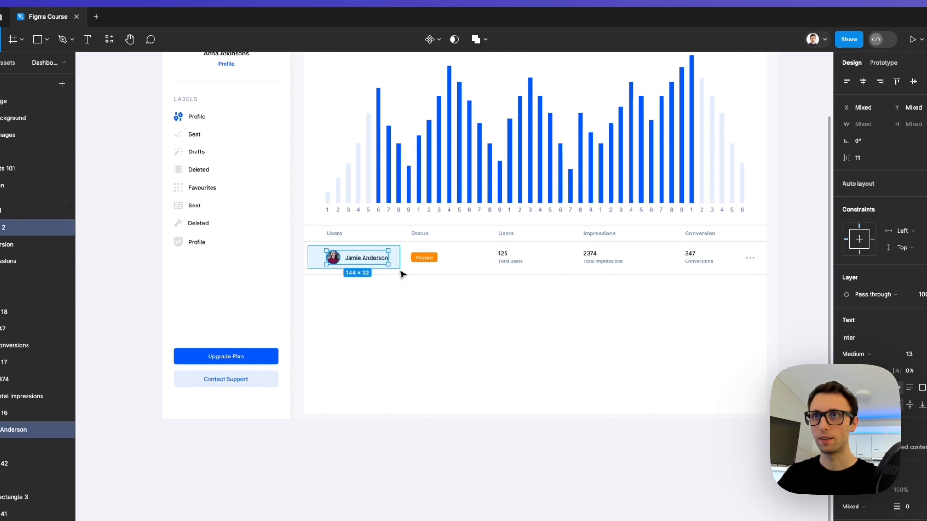
pyautogui.doubleClick(397, 268)
pyautogui.scroll(2, 389, 265)
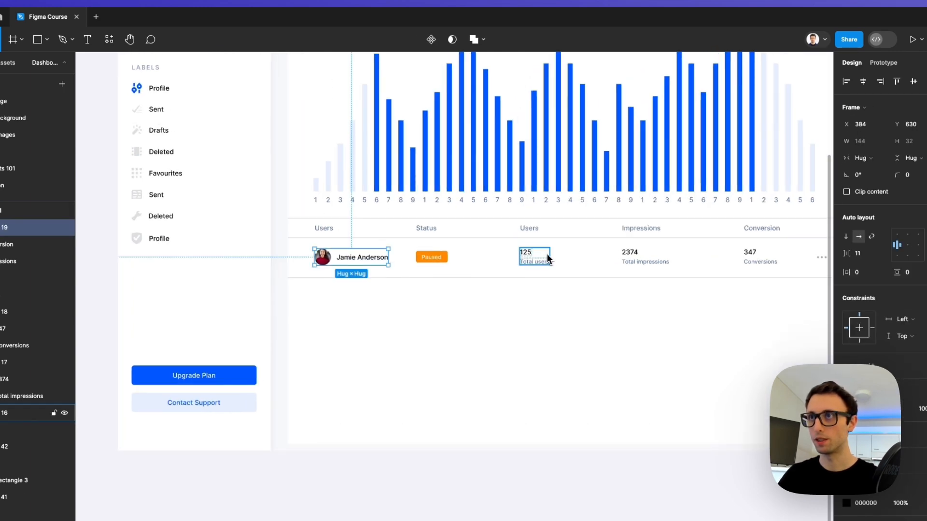
pyautogui.hscroll(2, 761, 264)
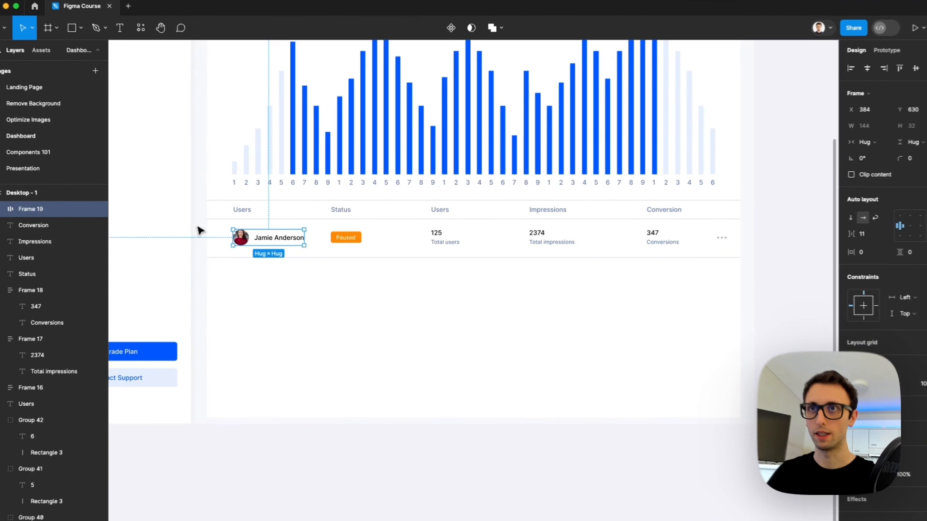
# Wrap the entire user row in a horizontal auto layout, centre its items vertically and line it up under the first Users heading.
pyautogui.moveTo(207, 230); pyautogui.dragTo(707, 257)
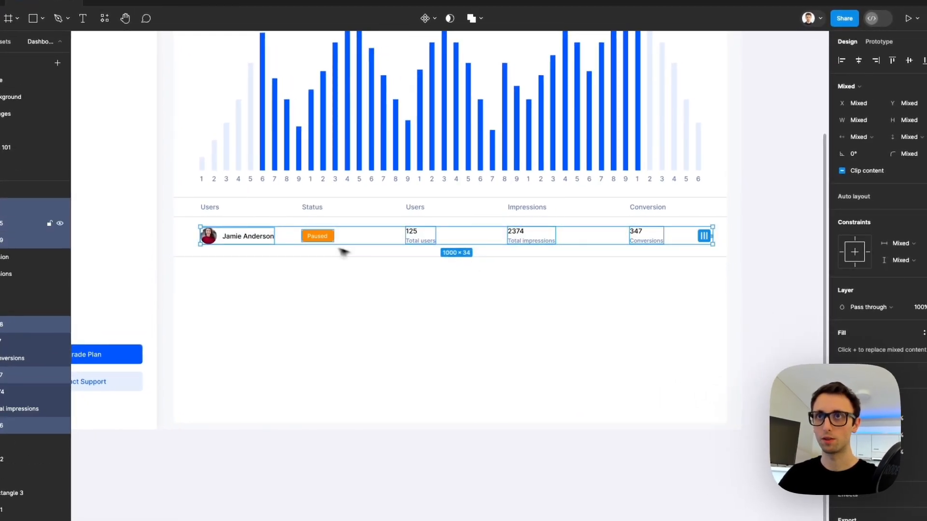
pyautogui.hotkey('shift', 'a')
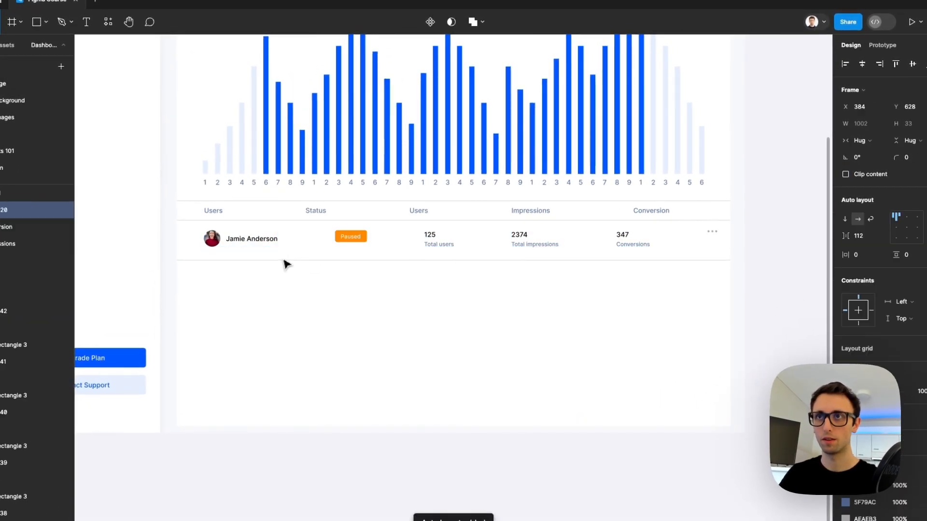
pyautogui.click(896, 227)
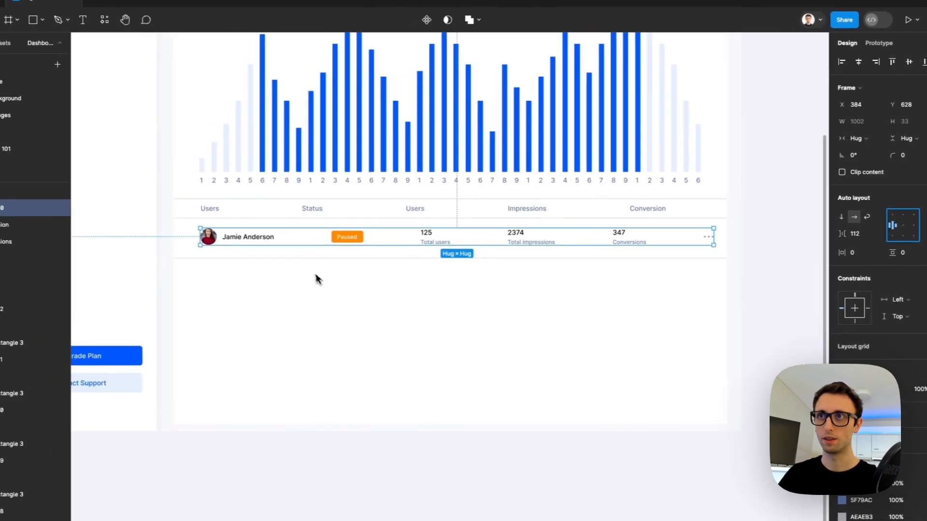
pyautogui.press('Down')
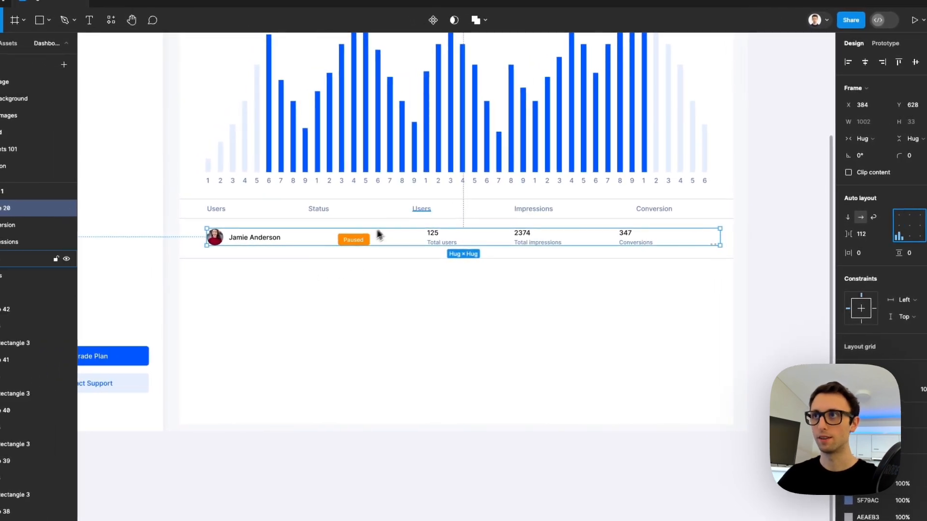
pyautogui.press('Up')
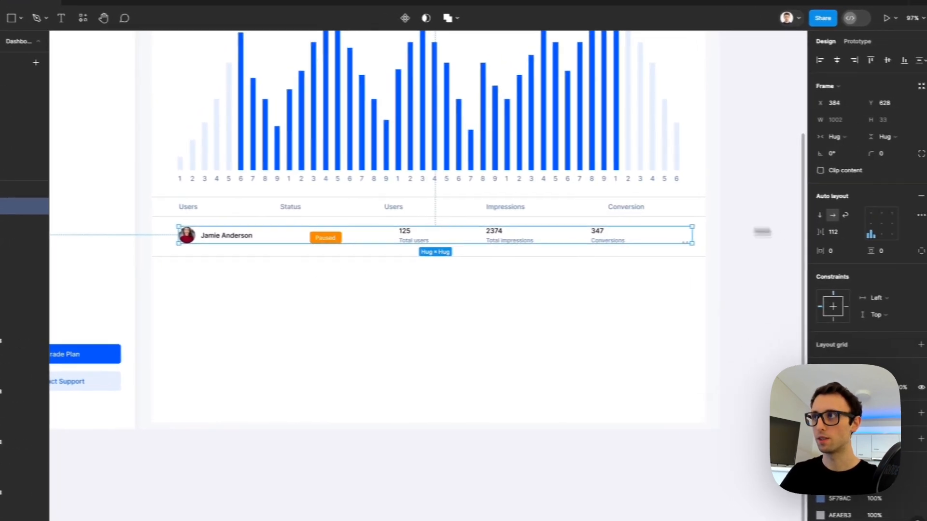
pyautogui.moveTo(318, 237); pyautogui.dragTo(317, 237)
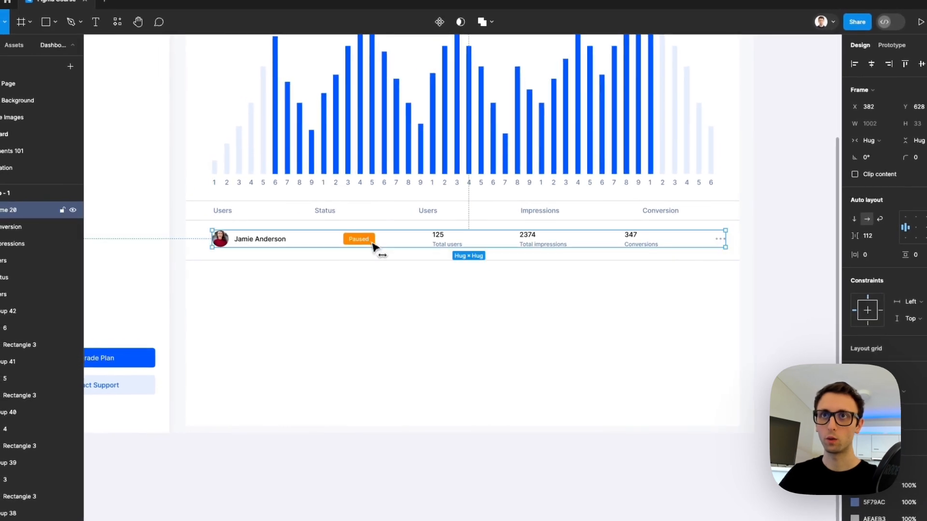
pyautogui.moveTo(373, 244); pyautogui.dragTo(373, 244)
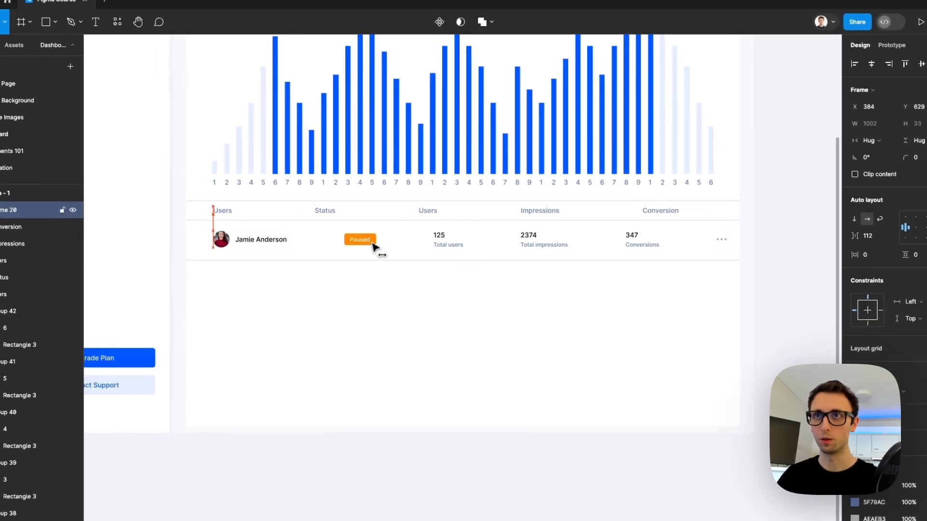
# Move the Status, second Users and Conversion headings so each lines up with the start of its column content.
pyautogui.moveTo(315, 215); pyautogui.dragTo(344, 216)
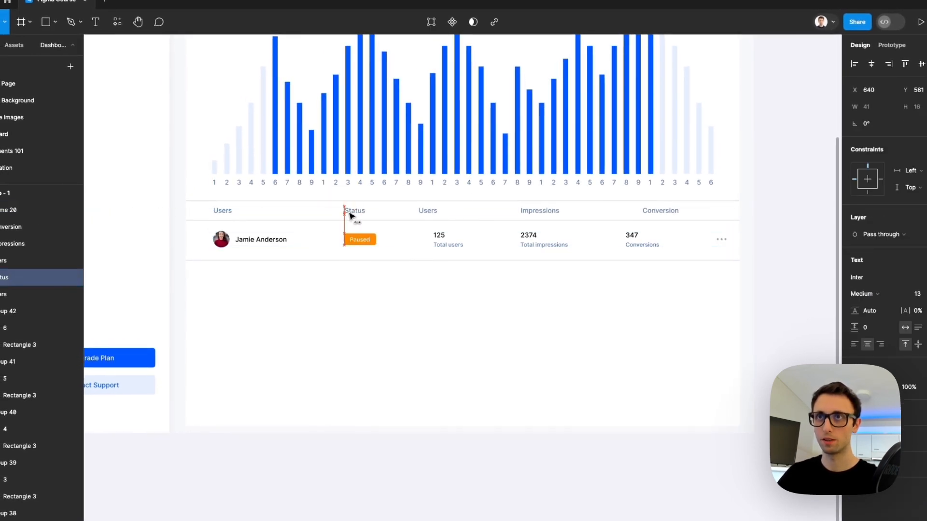
pyautogui.moveTo(421, 216); pyautogui.dragTo(436, 217)
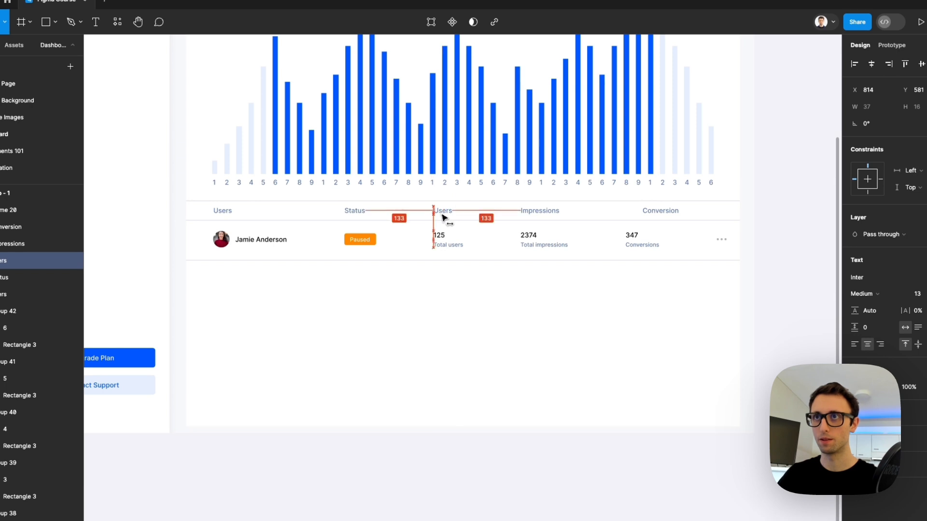
pyautogui.click(538, 217)
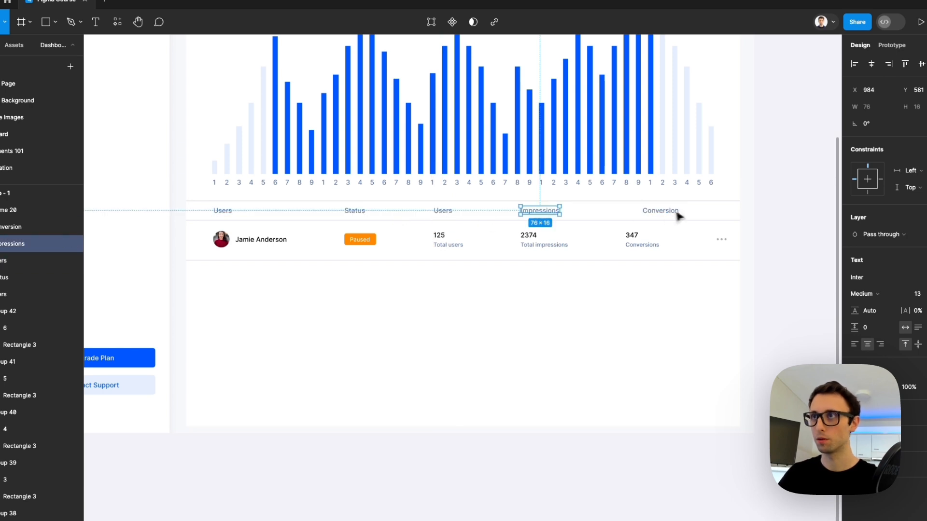
pyautogui.moveTo(677, 215); pyautogui.dragTo(658, 215)
pyautogui.click(651, 253)
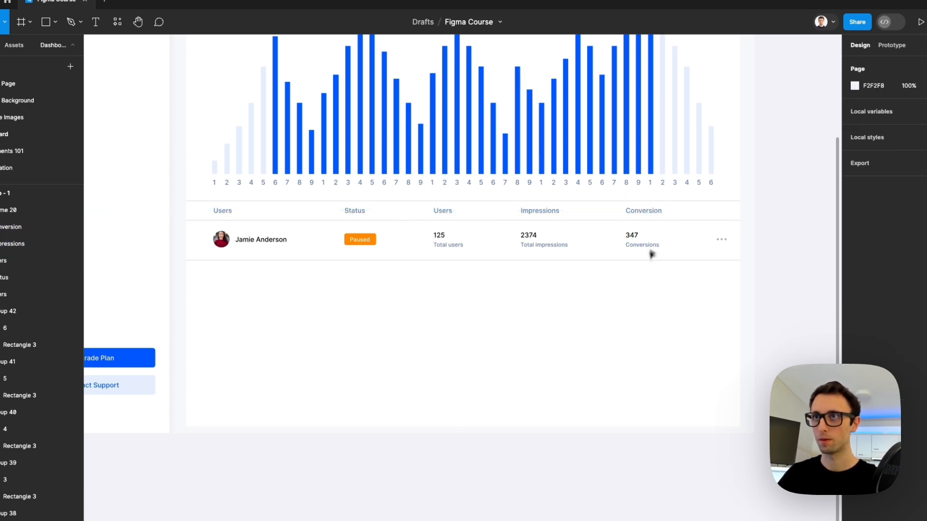
# Wrap the user row and its divider line in a vertical auto layout, and realign the table headings with the row's columns.
pyautogui.click(370, 258)
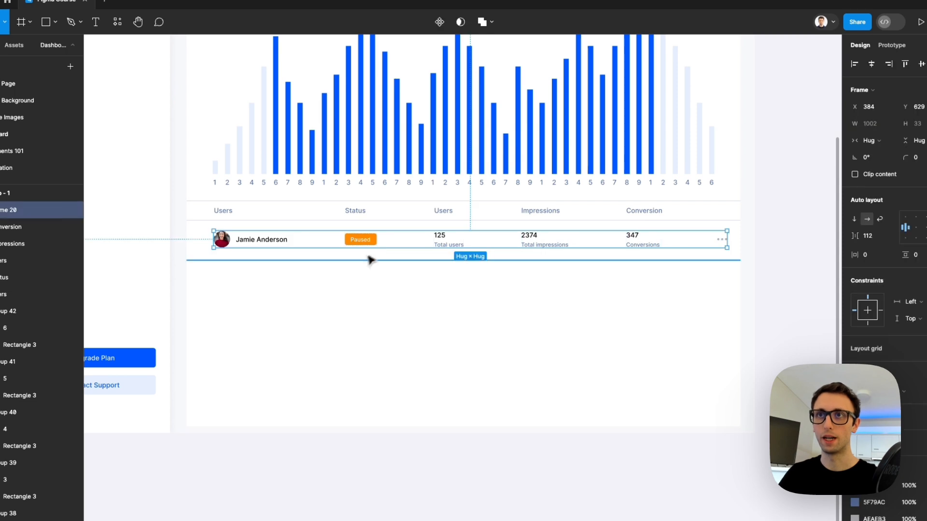
pyautogui.hotkey('shift', 'a')
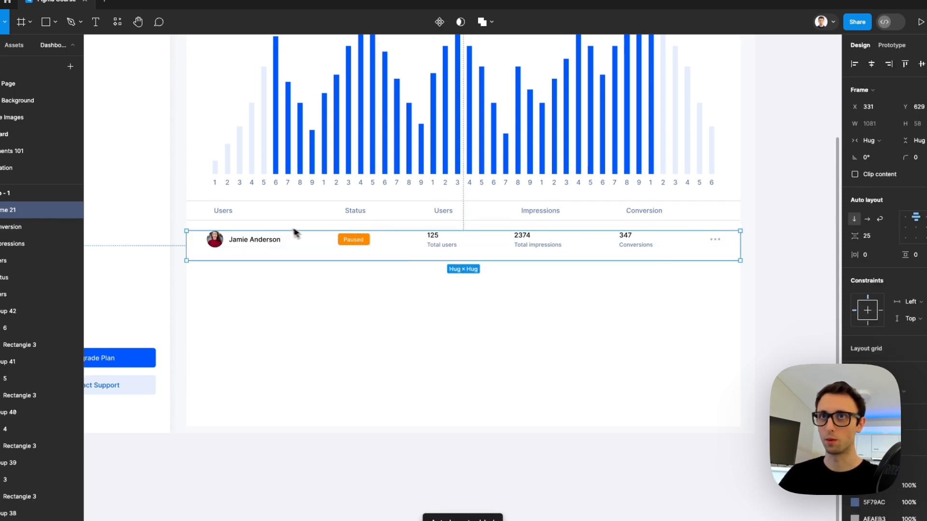
pyautogui.click(225, 211)
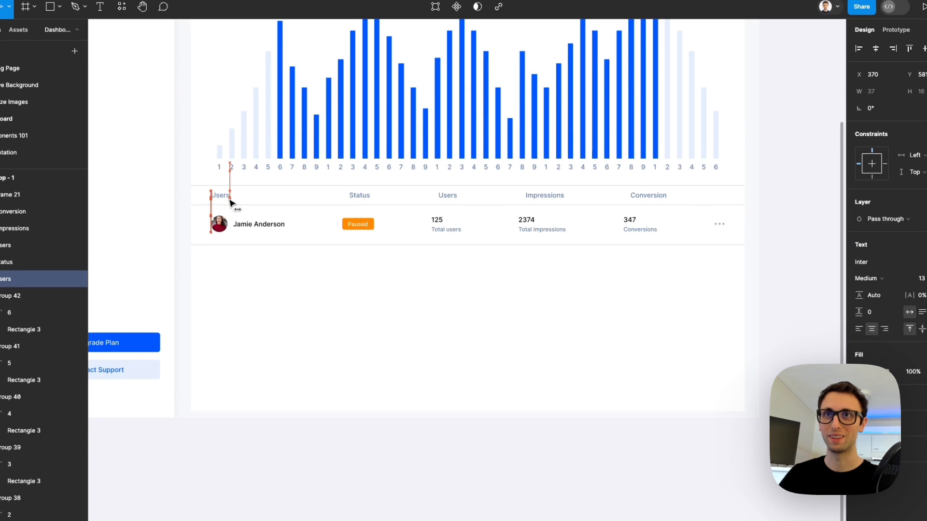
pyautogui.click(356, 198)
pyautogui.moveTo(354, 199); pyautogui.dragTo(355, 199)
pyautogui.moveTo(448, 199); pyautogui.dragTo(441, 199)
pyautogui.moveTo(541, 198)
pyautogui.mouseDown()
pyautogui.moveTo(525, 198)
pyautogui.moveTo(546, 199)
pyautogui.mouseUp()
pyautogui.hotkey('ctrl', 'z')
pyautogui.click(546, 197)
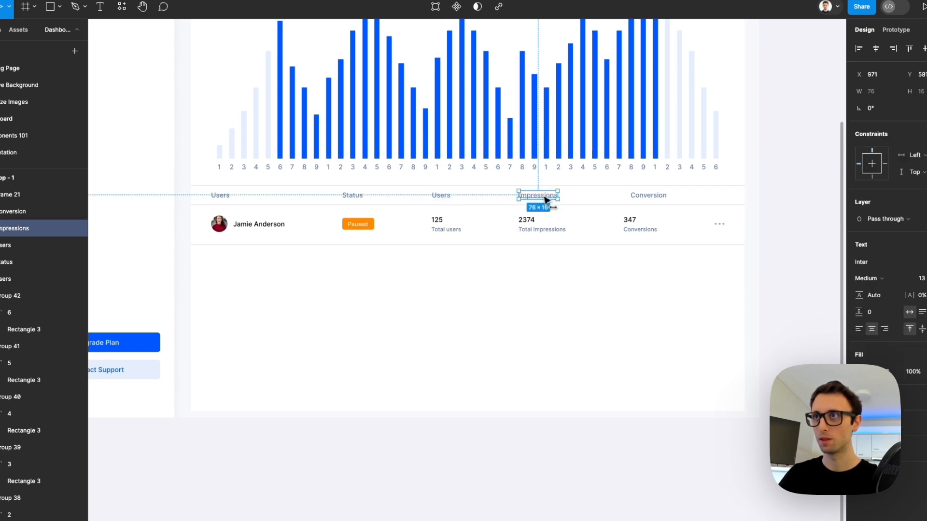
pyautogui.moveTo(647, 200); pyautogui.dragTo(654, 199)
# Duplicate the user row with its divider three times downwards, keeping a 20 px gap between rows.
pyautogui.click(621, 231)
pyautogui.keyDown('alt'); pyautogui.moveTo(498, 232); pyautogui.dragTo(497, 268); pyautogui.keyUp('alt')
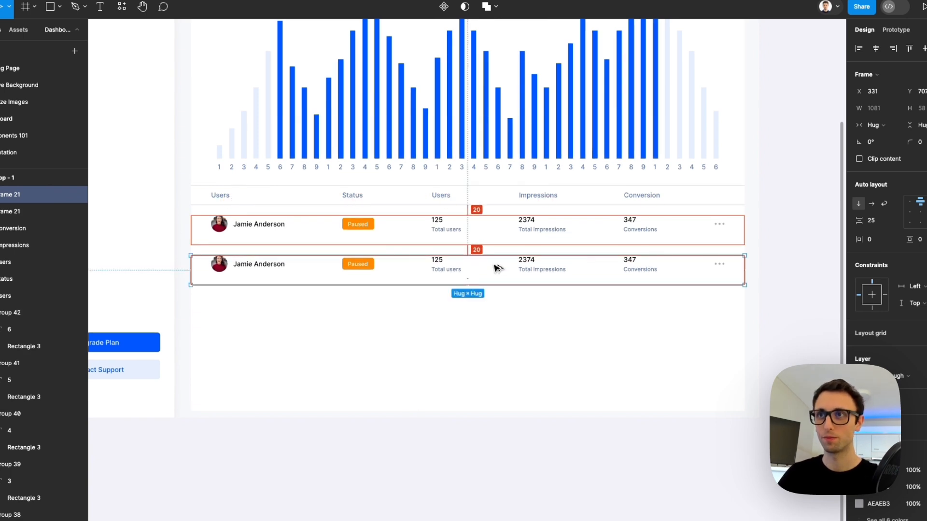
pyautogui.hotkey('ctrl', 'd')
pyautogui.hotkey('ctrl', 'd')
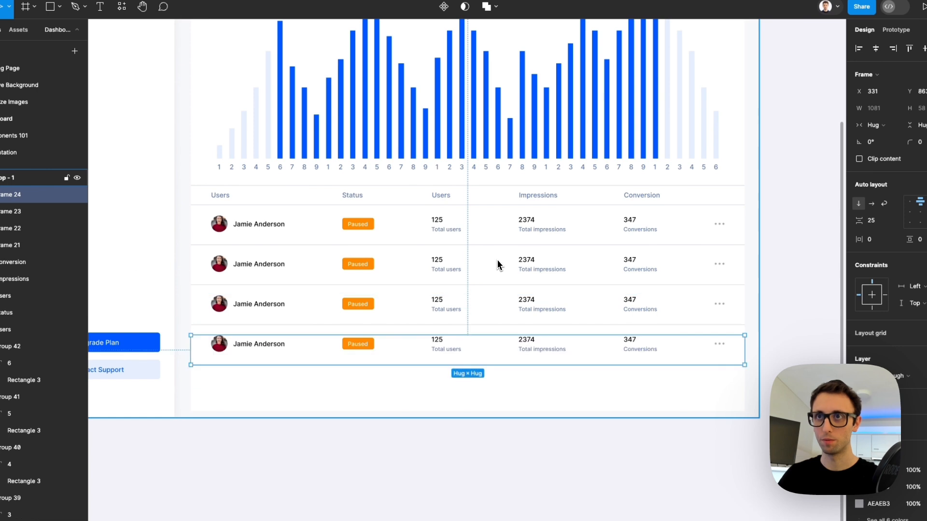
# Change the status label in the second, third and fourth user rows to "Active".
pyautogui.doubleClick(365, 265)
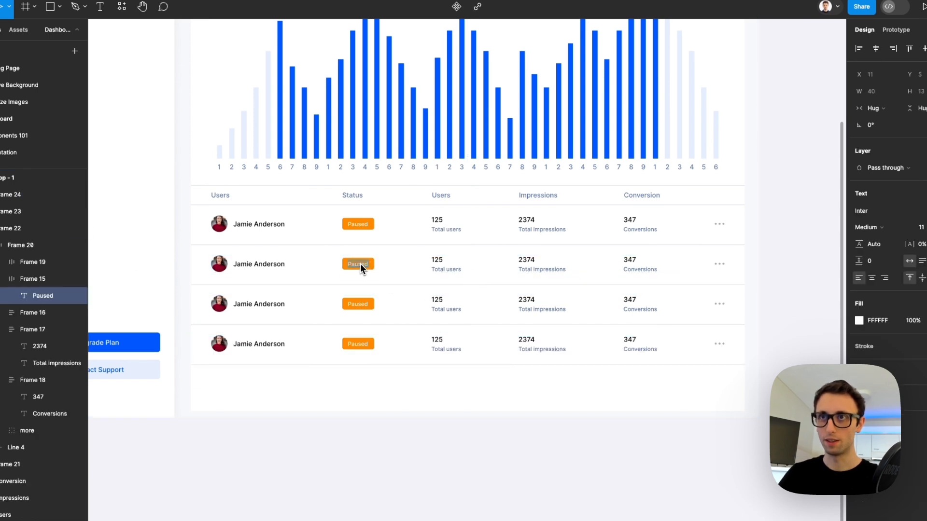
pyautogui.write('Active')
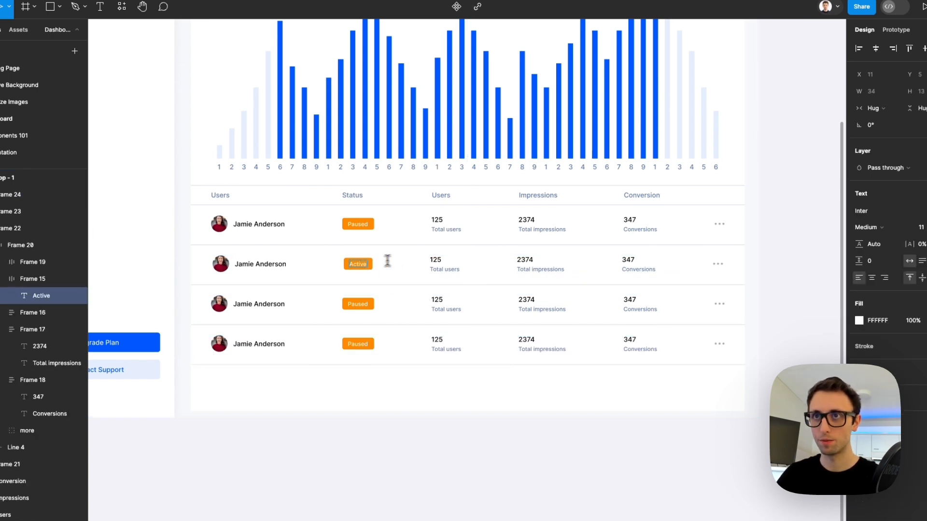
pyautogui.doubleClick(363, 305)
pyautogui.write('Active')
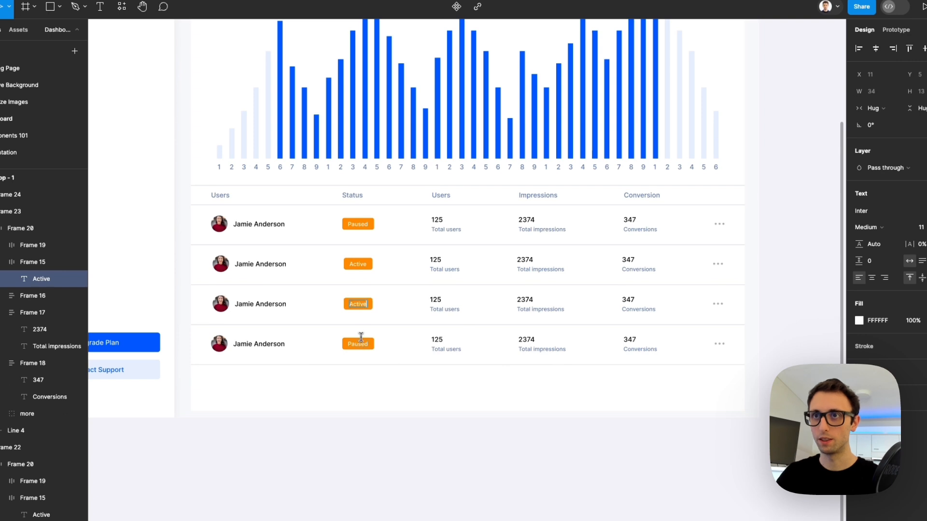
pyautogui.doubleClick(365, 344)
pyautogui.write('Active')
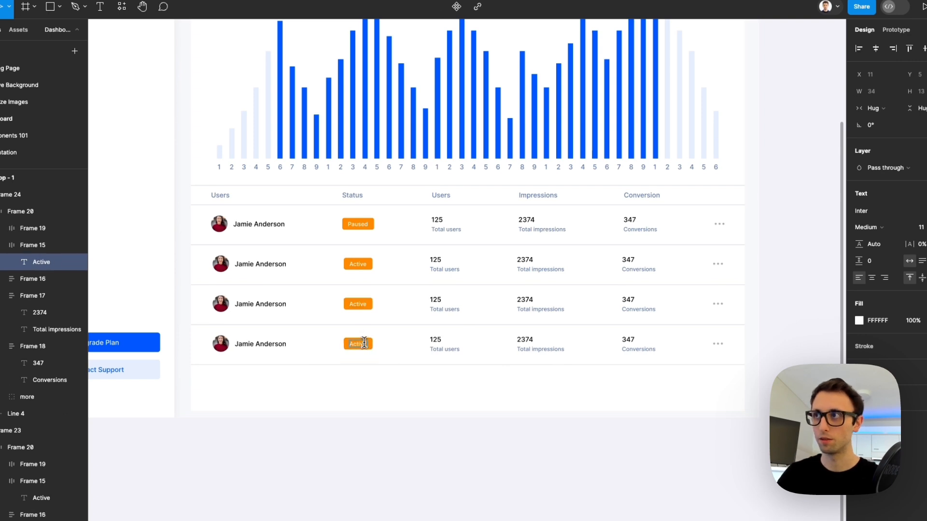
pyautogui.press('Escape')
pyautogui.click(288, 265)
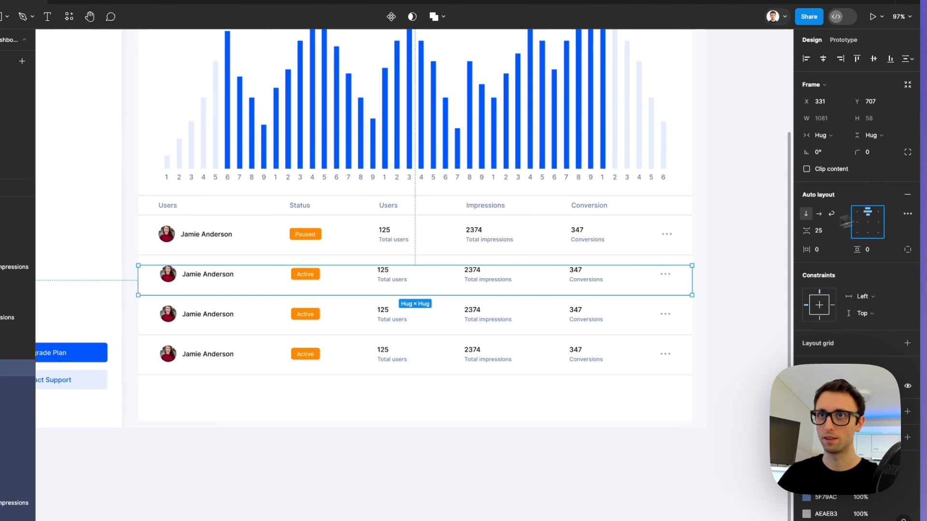
pyautogui.doubleClick(208, 279)
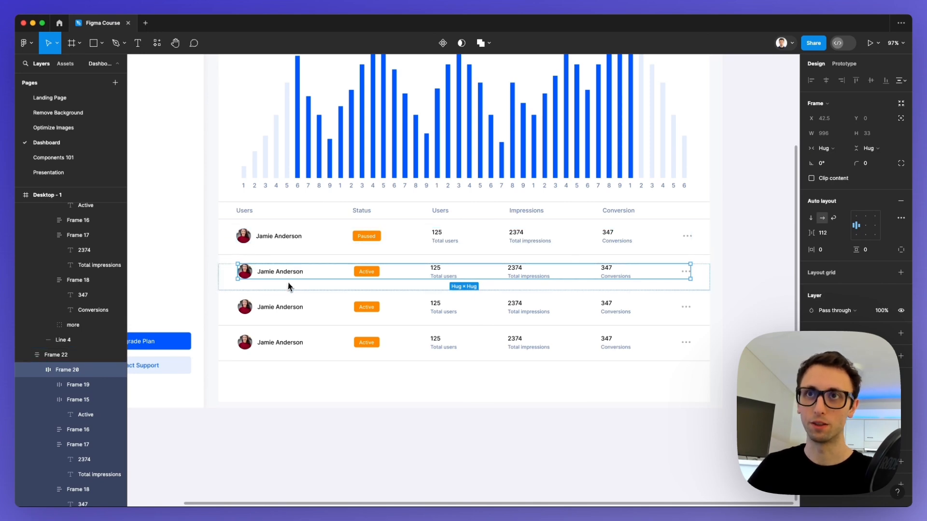
pyautogui.click(231, 270)
pyautogui.moveTo(220, 240); pyautogui.dragTo(234, 324)
pyautogui.press('super+z')
pyautogui.moveTo(220, 237); pyautogui.dragTo(234, 365)
pyautogui.hotkey('shift', 'a')
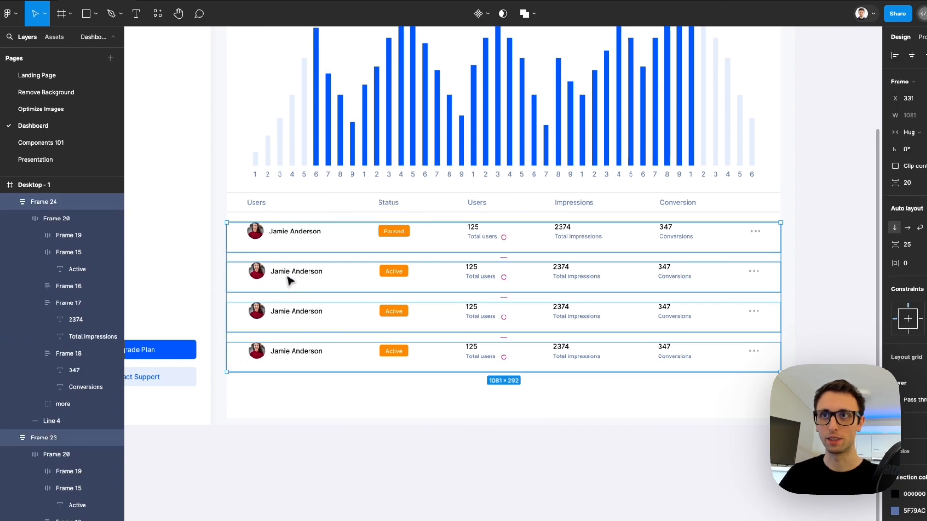
# Recolour the three Active status badges with the bar chart's blue, #0057FF.
pyautogui.scroll(2, 289, 280)
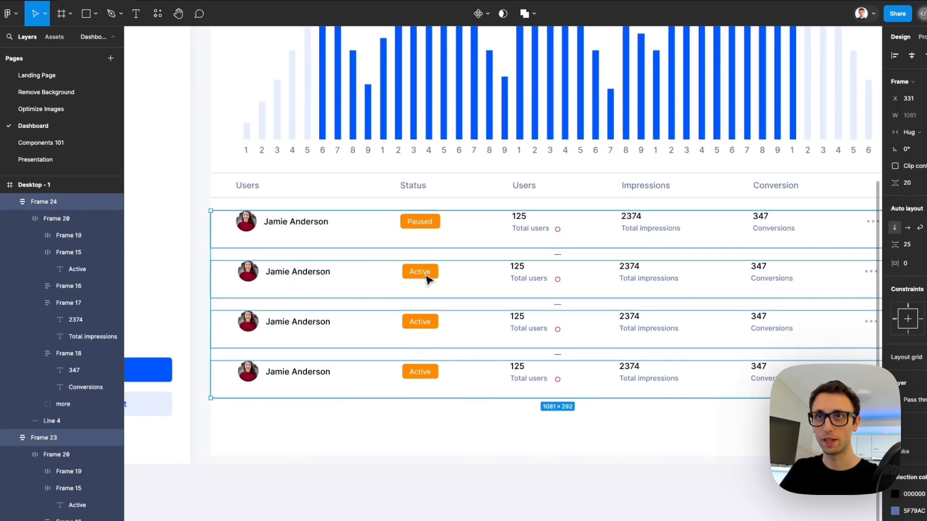
pyautogui.click(436, 322)
pyautogui.keyDown('shift'); pyautogui.click(434, 370); pyautogui.keyUp('shift')
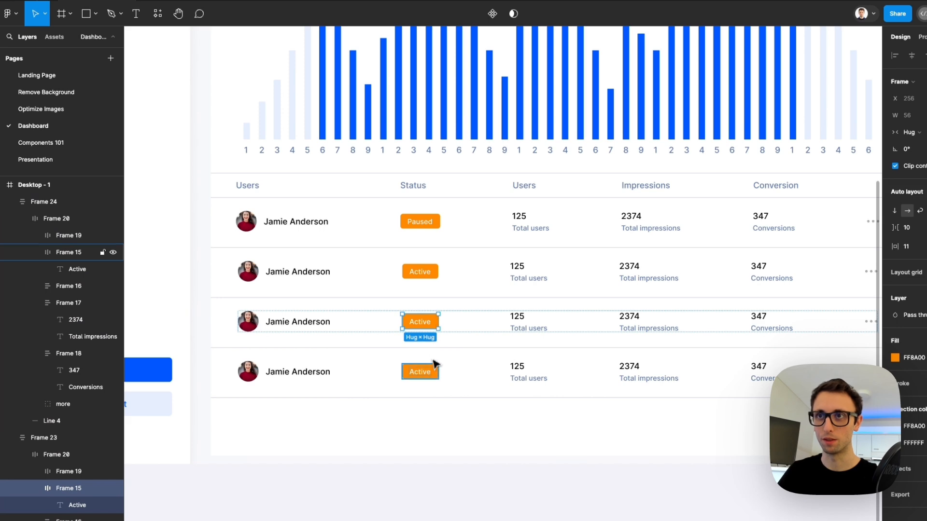
pyautogui.keyDown('shift'); pyautogui.click(437, 278); pyautogui.keyUp('shift')
pyautogui.press('i')
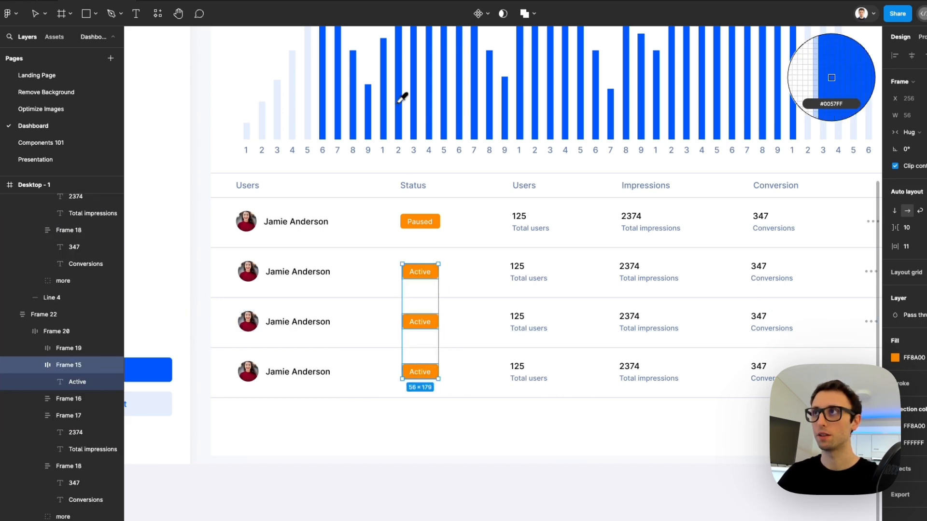
pyautogui.click(399, 96)
# Replace the avatar image in the second user row with a different portrait of a man on a blue background.
pyautogui.click(287, 277)
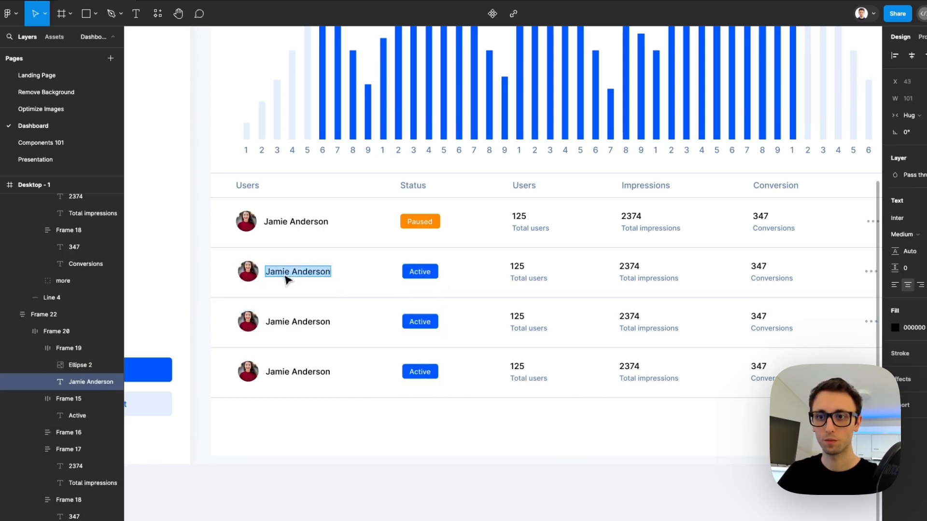
pyautogui.click(248, 274)
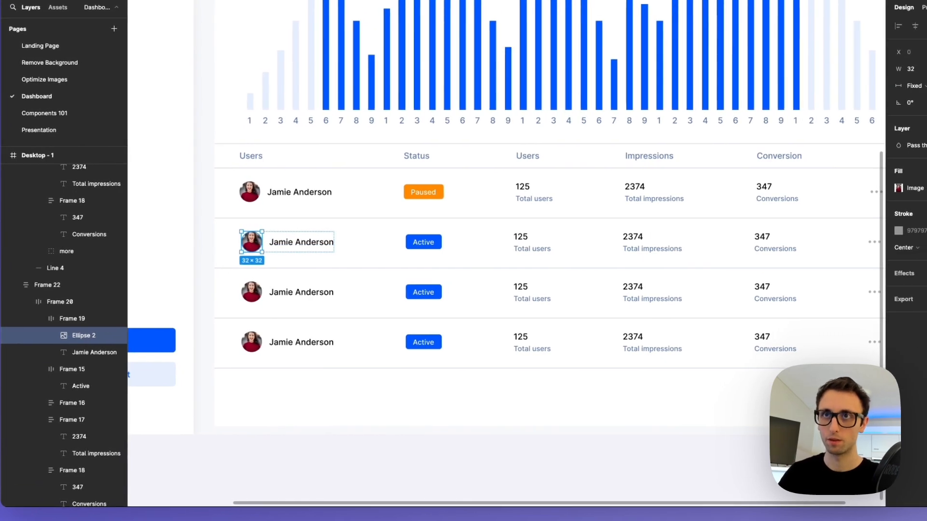
pyautogui.click(257, 241)
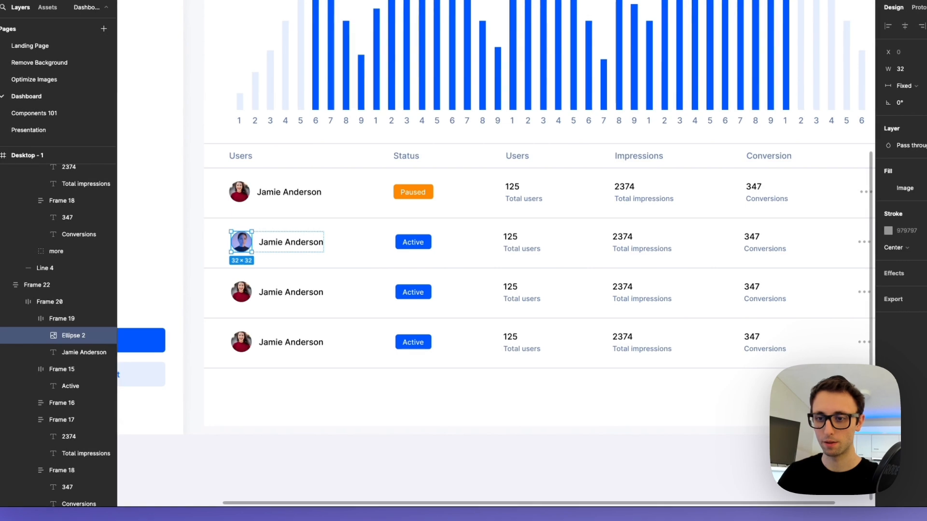
# Apply the second row's avatar image to the avatar in the third user row.
pyautogui.click(259, 290)
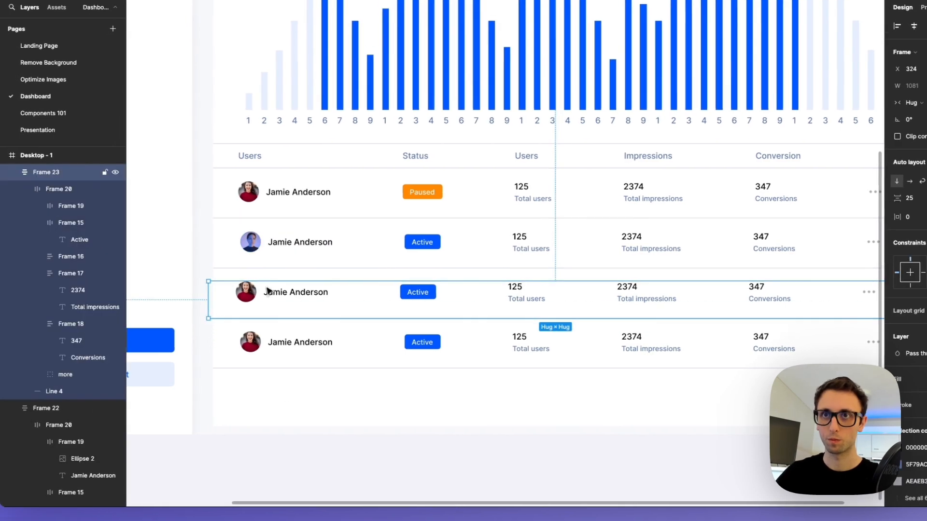
pyautogui.keyDown('super'); pyautogui.click(243, 291); pyautogui.keyUp('super')
pyautogui.press('super+z')
pyautogui.press('super+z')
pyautogui.keyDown('super'); pyautogui.click(253, 292); pyautogui.keyUp('super')
pyautogui.press('alt+super+v')
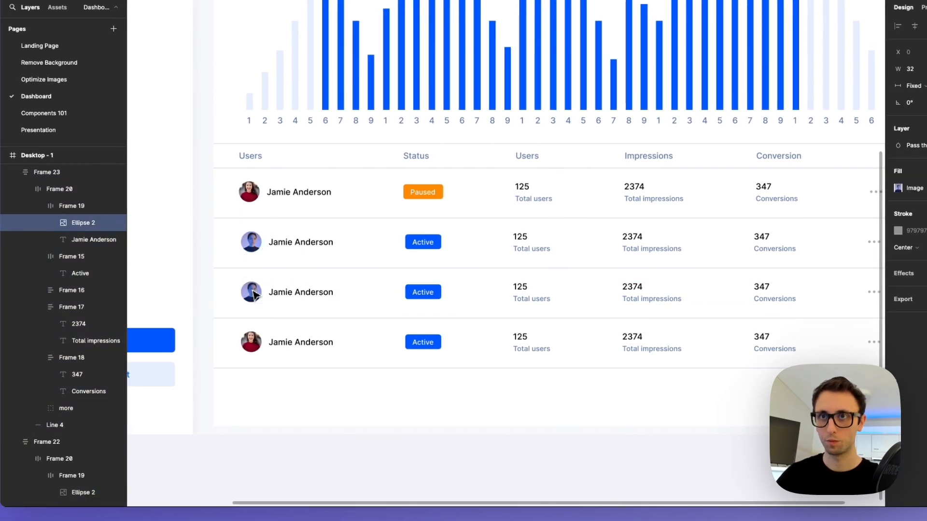
pyautogui.click(373, 419)
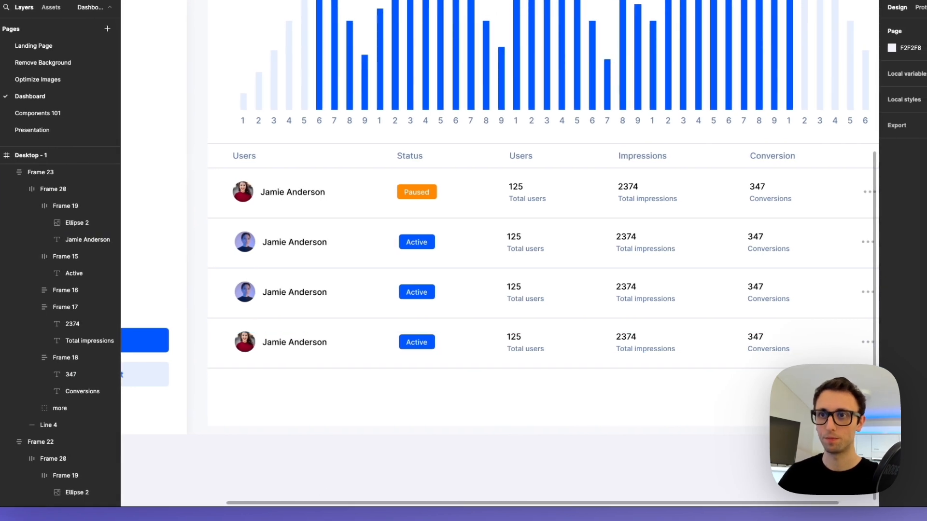
# Replace the avatar image in the third user row with another portrait that differs from the rows above.
pyautogui.keyDown('super'); pyautogui.click(245, 292); pyautogui.keyUp('super')
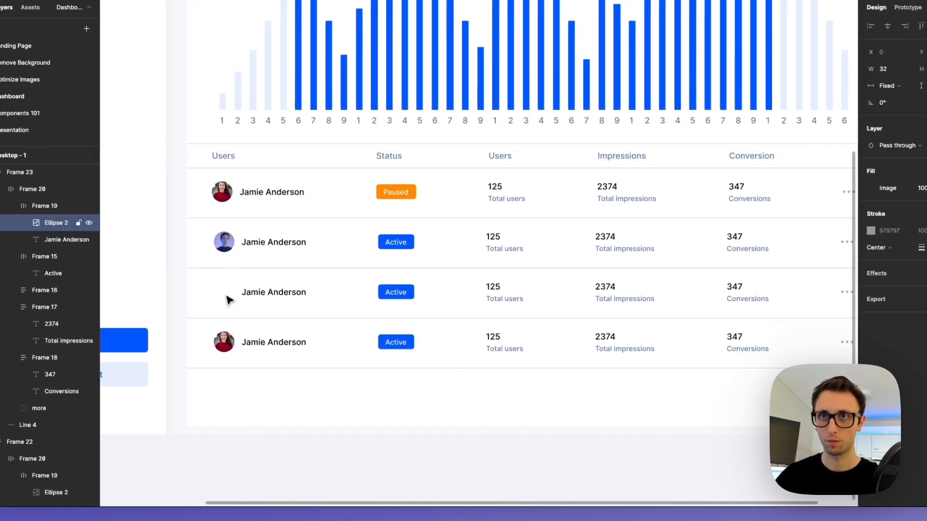
pyautogui.scroll(-4, 301, 383)
pyautogui.click(300, 383)
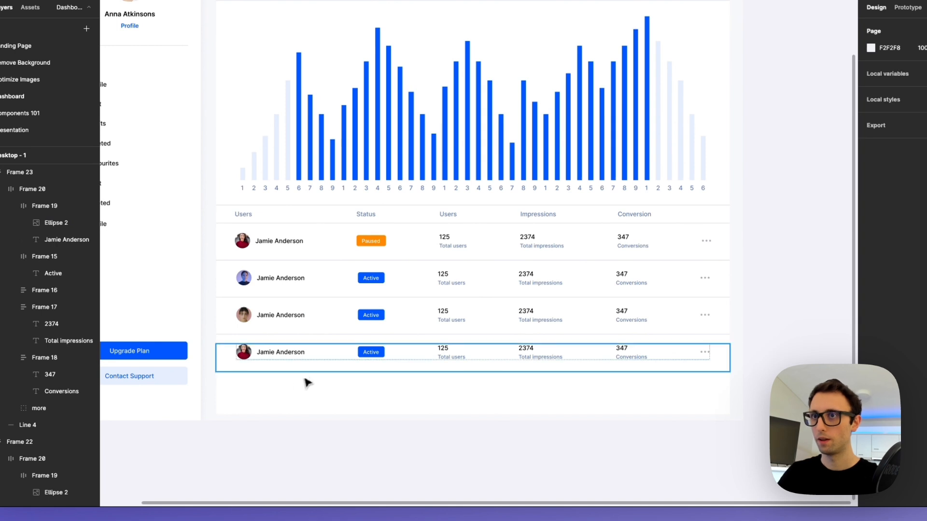
# Set the total users values in the second, third and fourth rows to 345, 547 and 1243.
pyautogui.scroll(-2, 314, 379)
pyautogui.doubleClick(434, 284)
pyautogui.write('3')
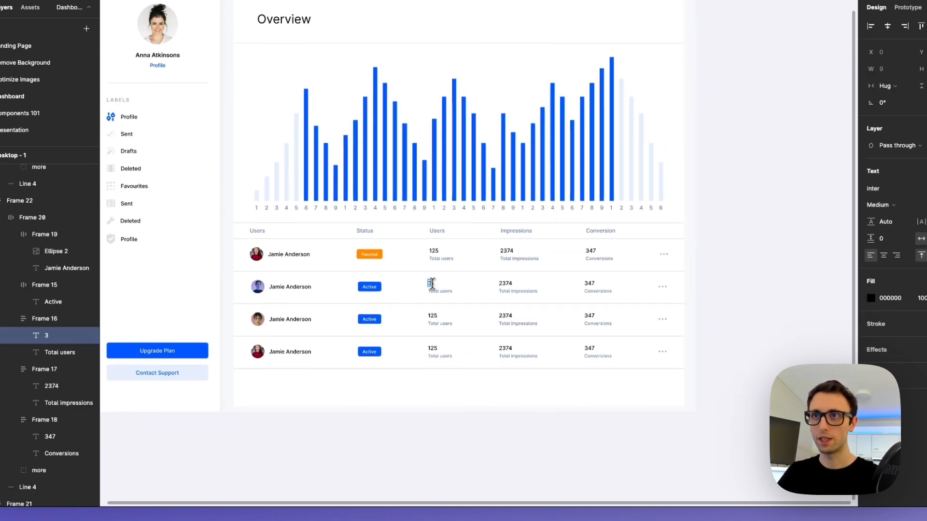
pyautogui.write('45')
pyautogui.click(432, 315)
pyautogui.doubleClick(434, 349)
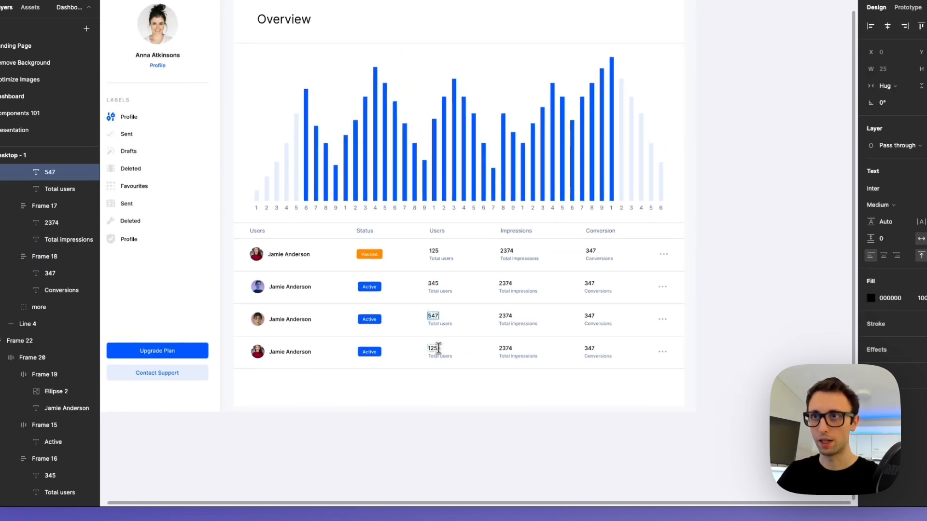
pyautogui.write('1243')
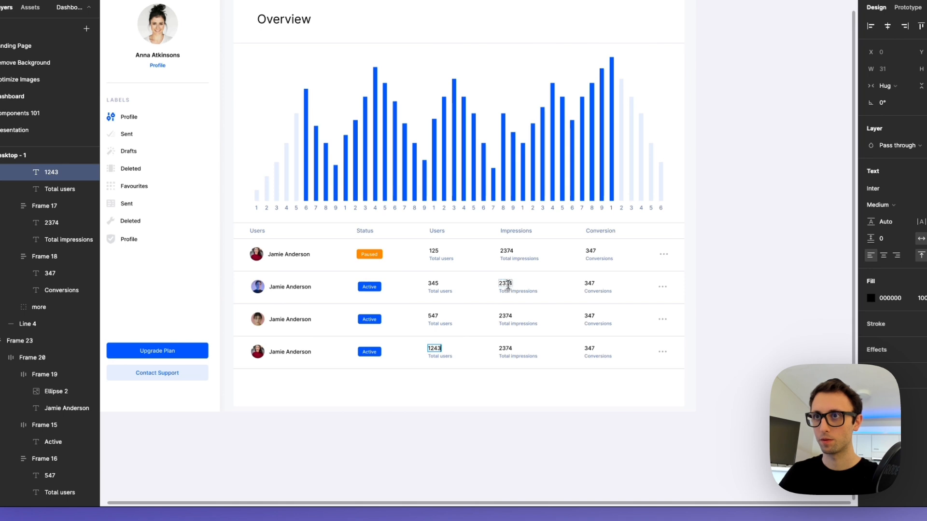
# Set the total impressions values in the second, third and fourth rows to 25446, 214 and 5436.
pyautogui.doubleClick(507, 285)
pyautogui.write('254463')
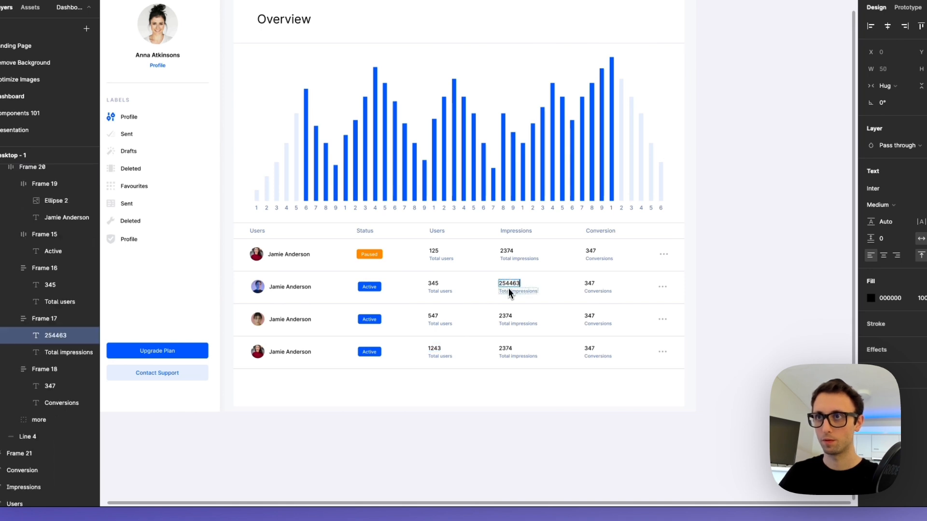
pyautogui.doubleClick(503, 315)
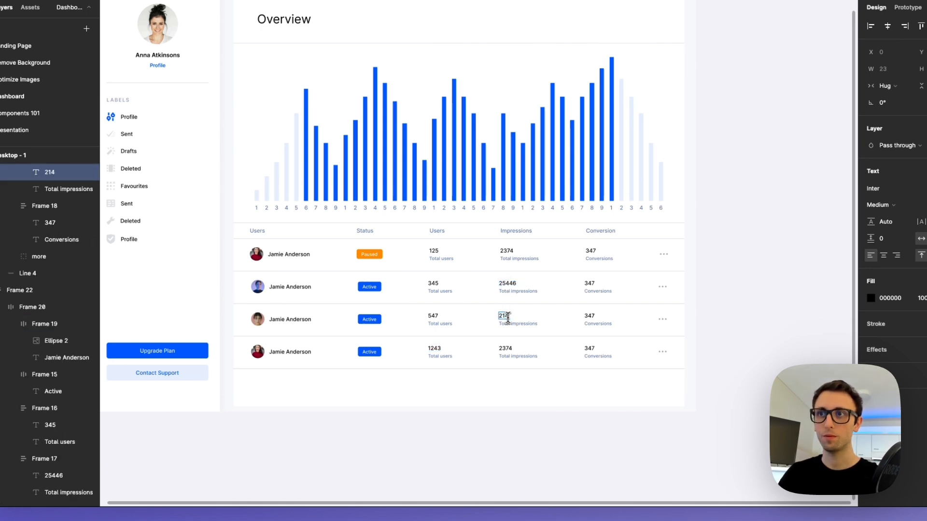
pyautogui.doubleClick(505, 349)
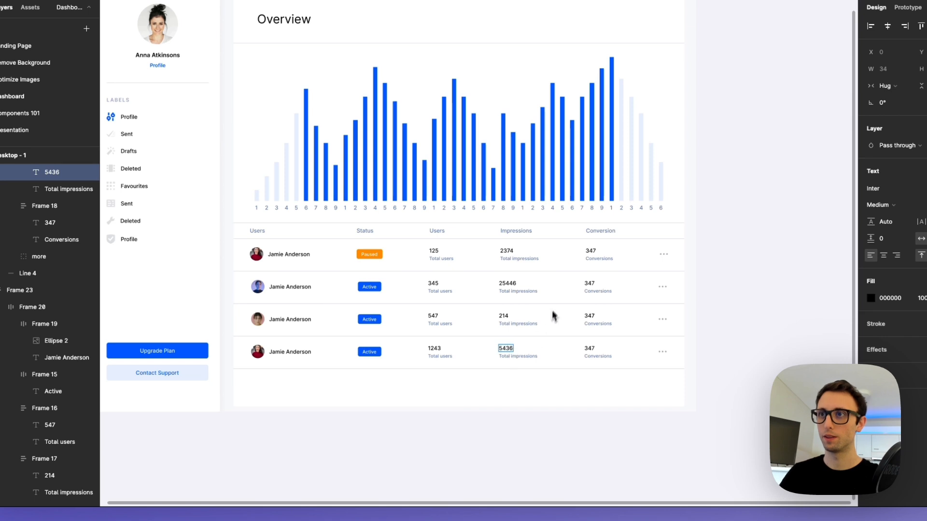
# Set the conversions values in the second, third and fourth rows to 1344, 13 and 45.
pyautogui.doubleClick(589, 283)
pyautogui.write('1344')
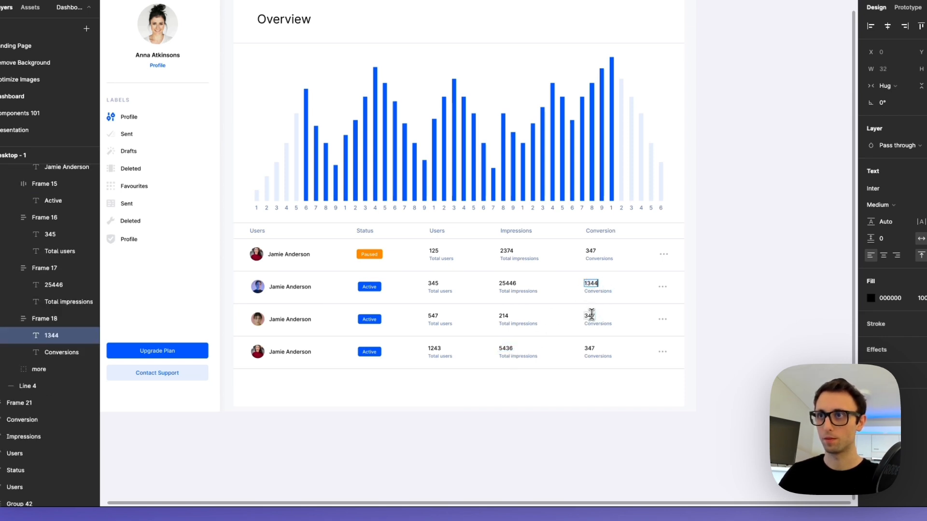
pyautogui.doubleClick(590, 316)
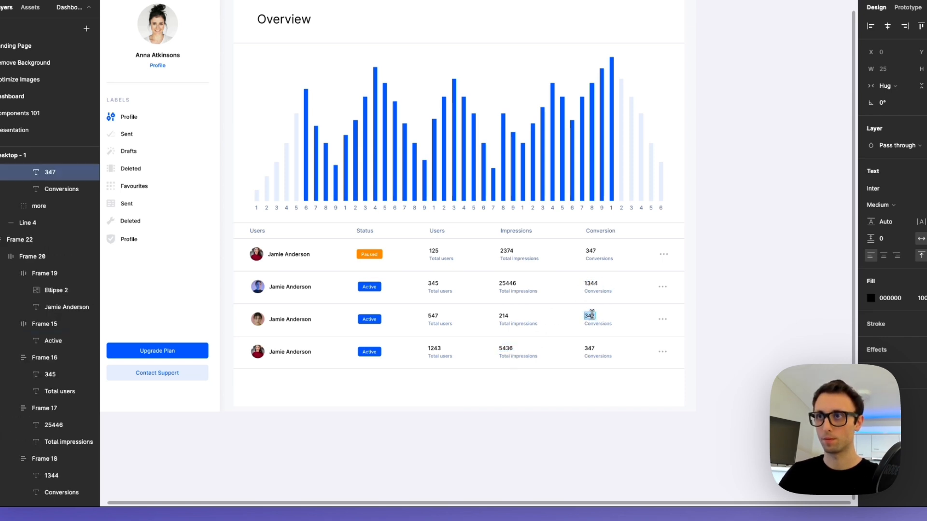
pyautogui.doubleClick(592, 347)
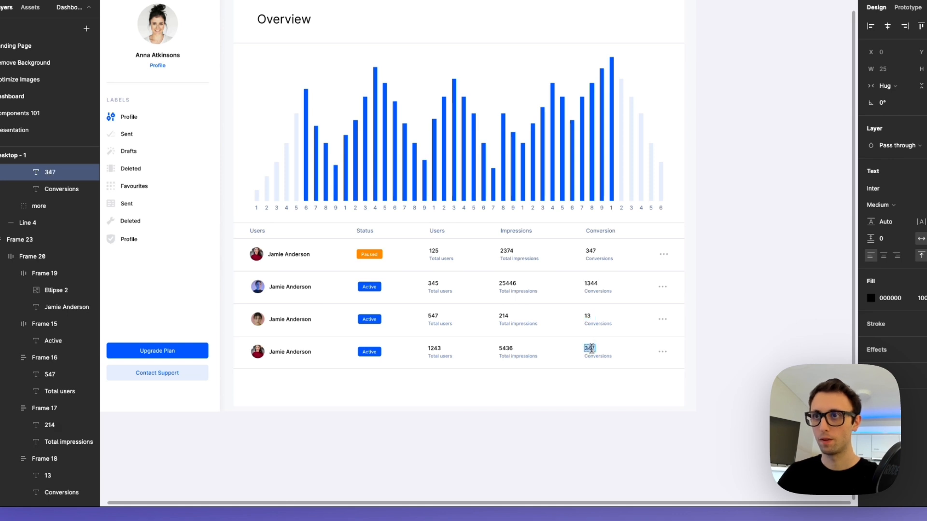
pyautogui.click(572, 415)
pyautogui.scroll(-3, 571, 415)
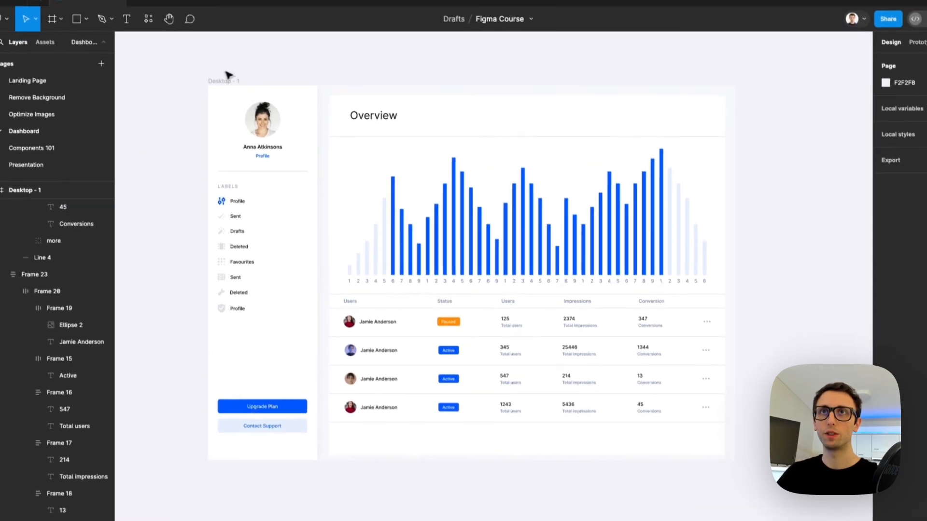
pyautogui.click(206, 47)
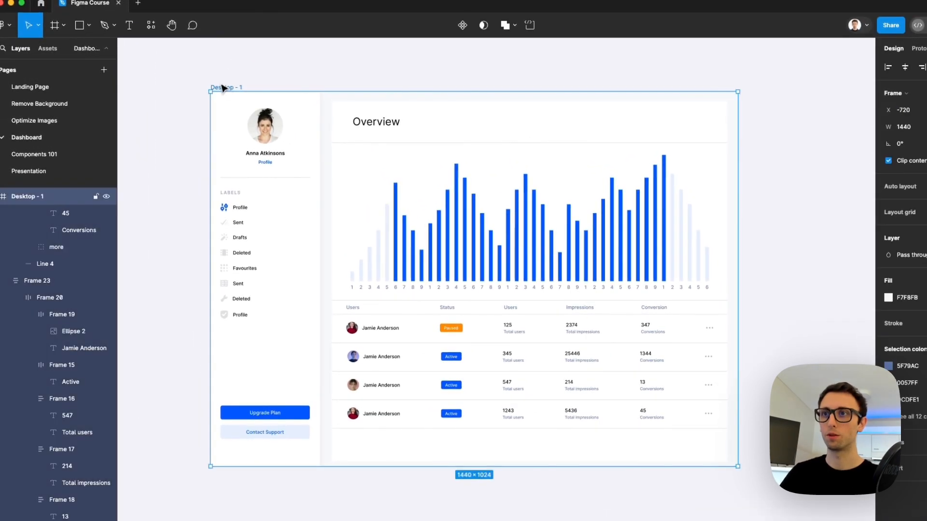
pyautogui.click(462, 77)
pyautogui.click(376, 439)
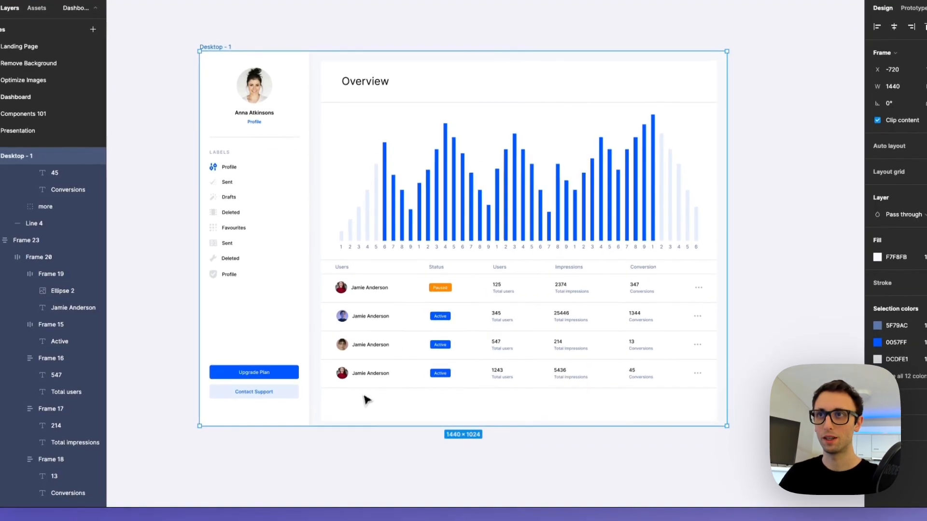
pyautogui.hscroll(-1, 381, 389)
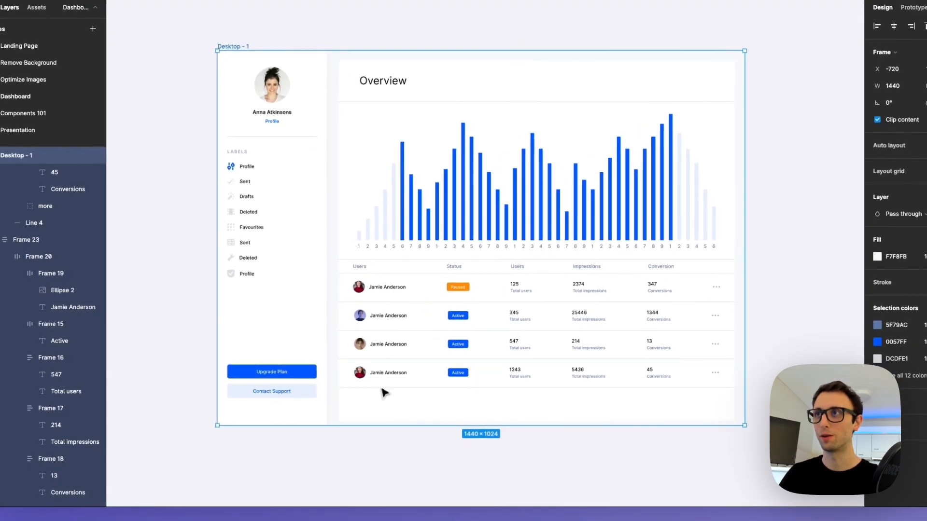